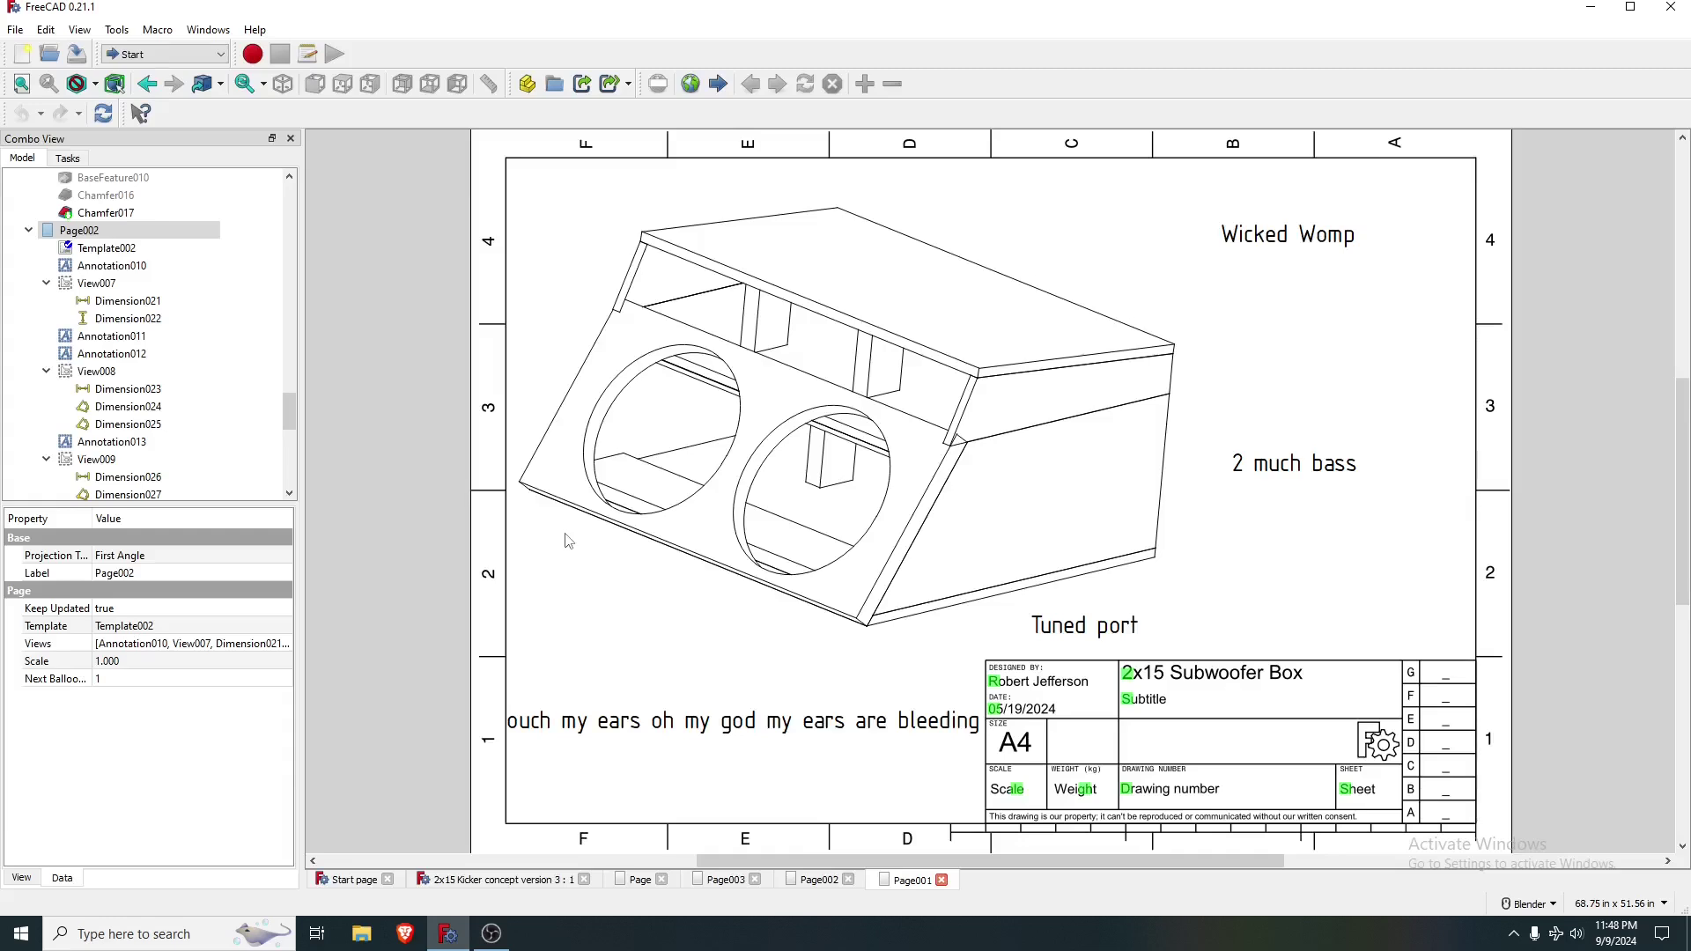
- In the 3D model, hide the Top Panel Port Mouth and the first upper port brace
left_click(530, 879)
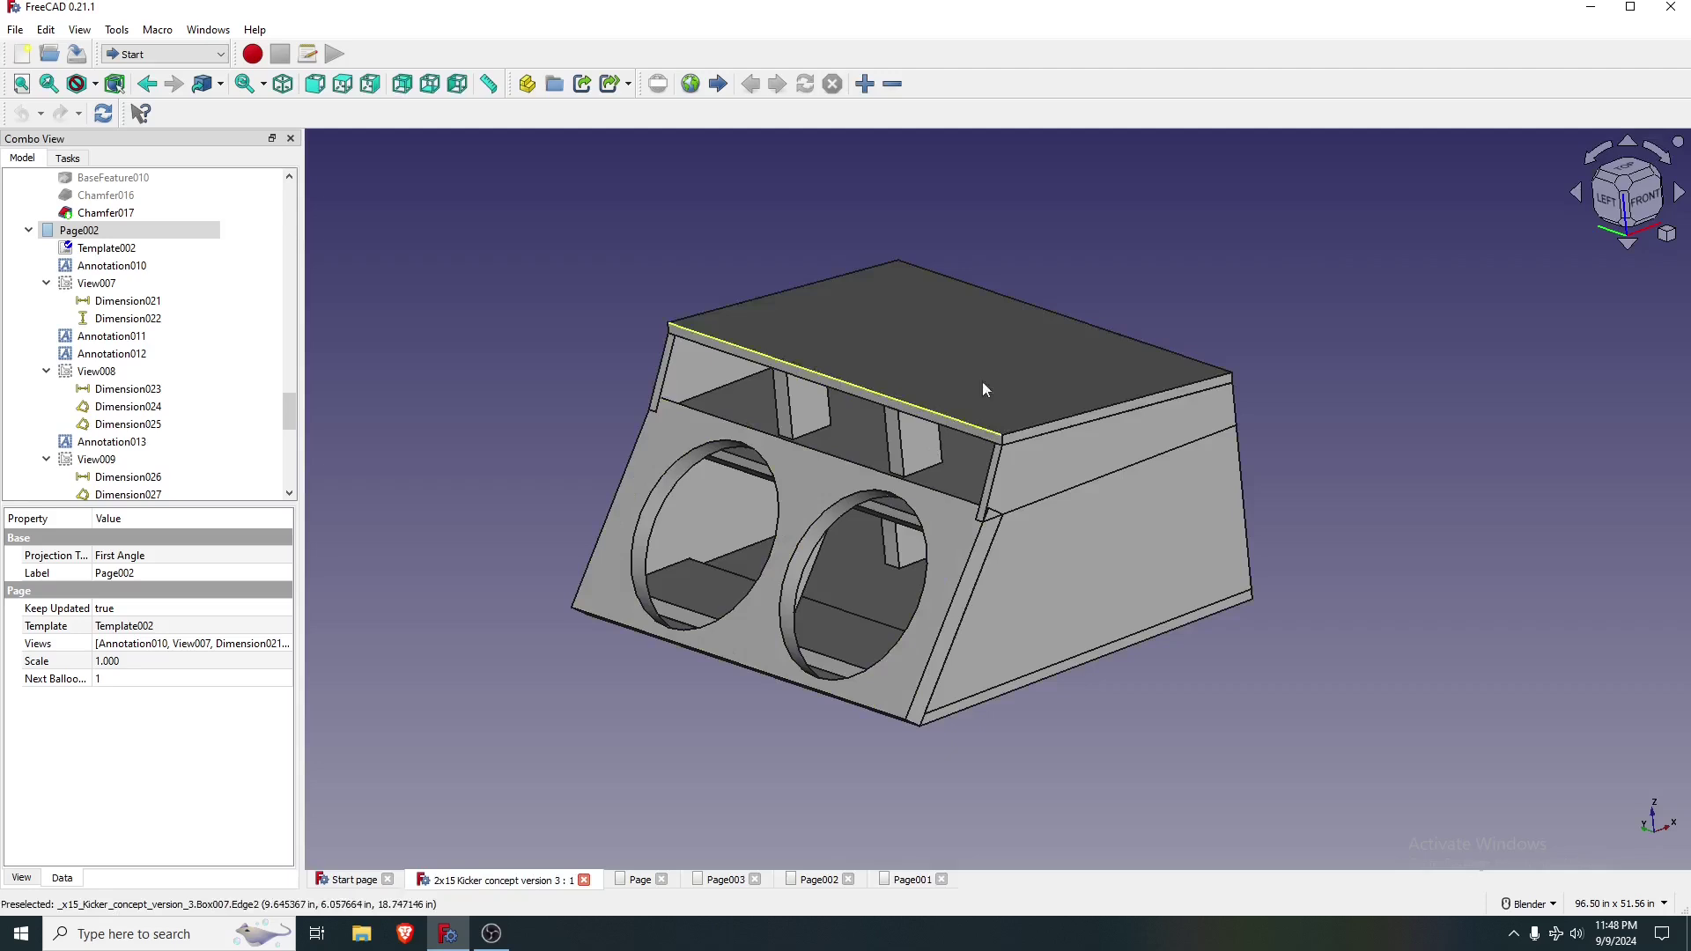
left_click(1020, 344)
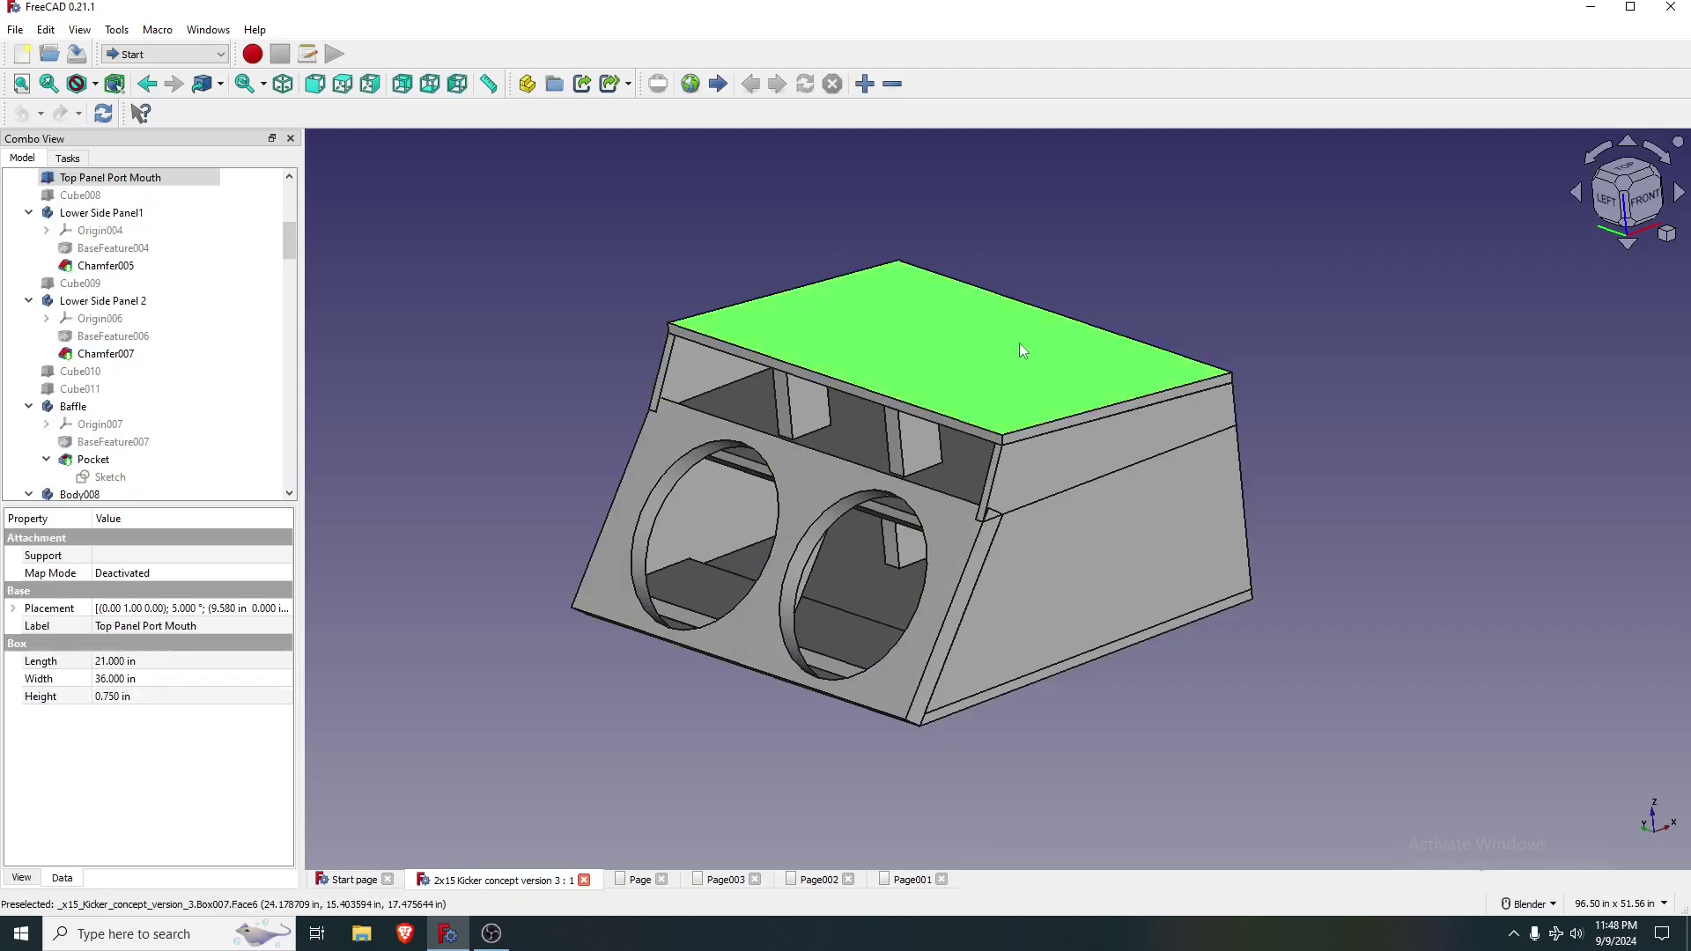
key("space")
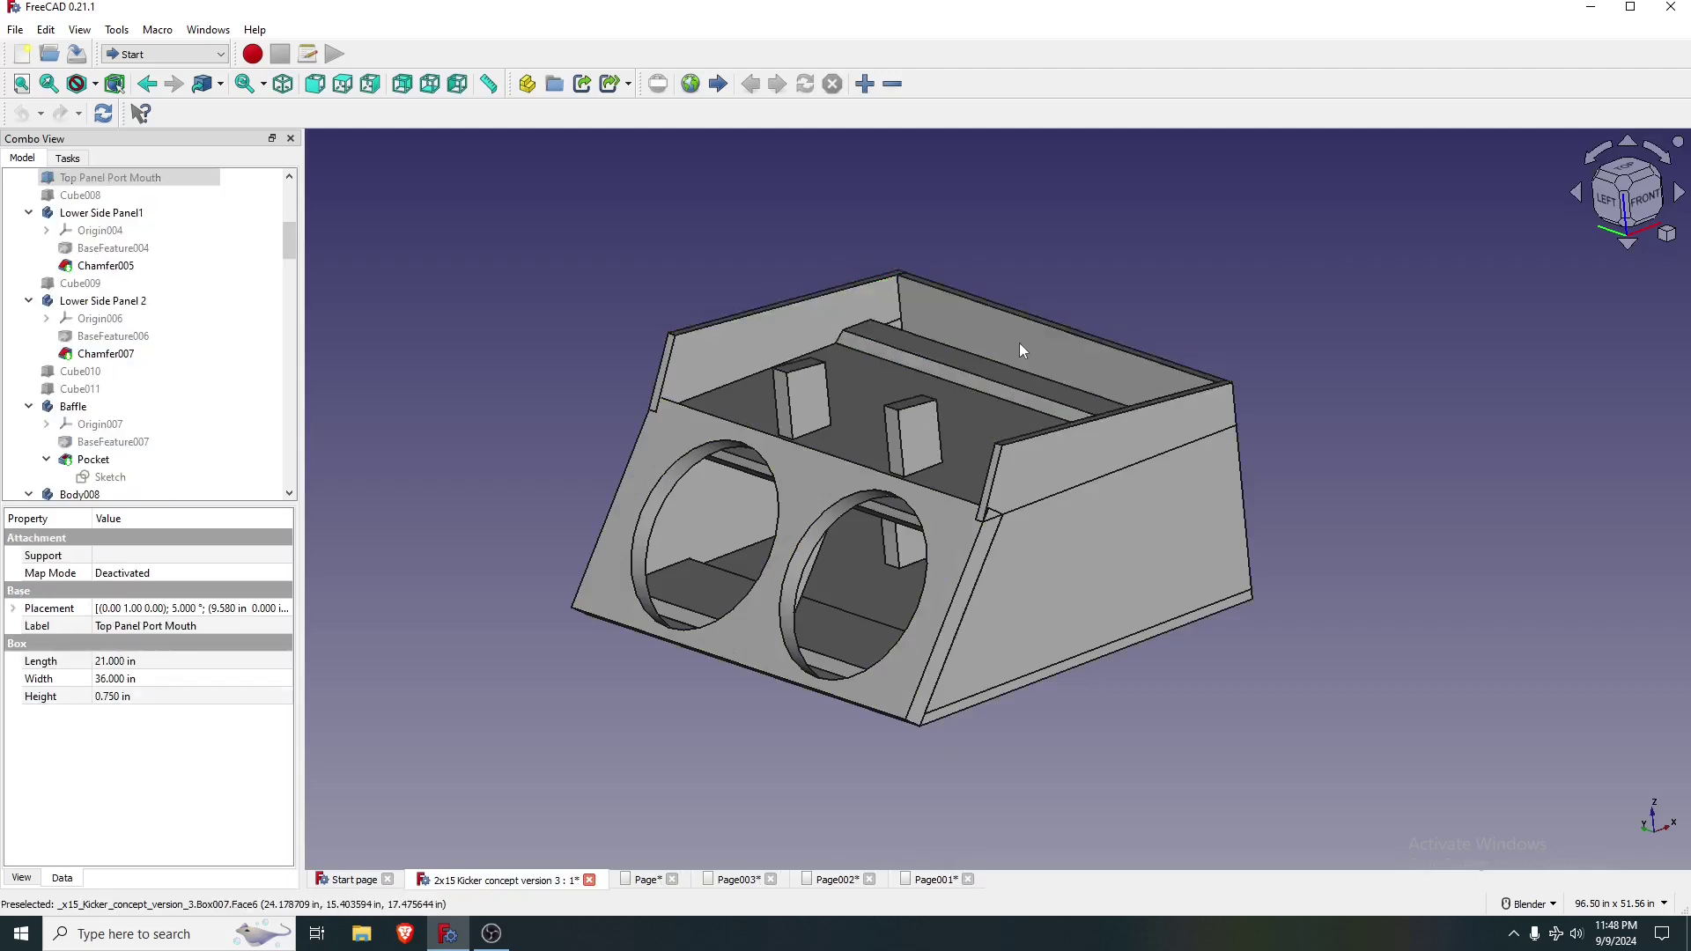
left_click(942, 430)
key("space")
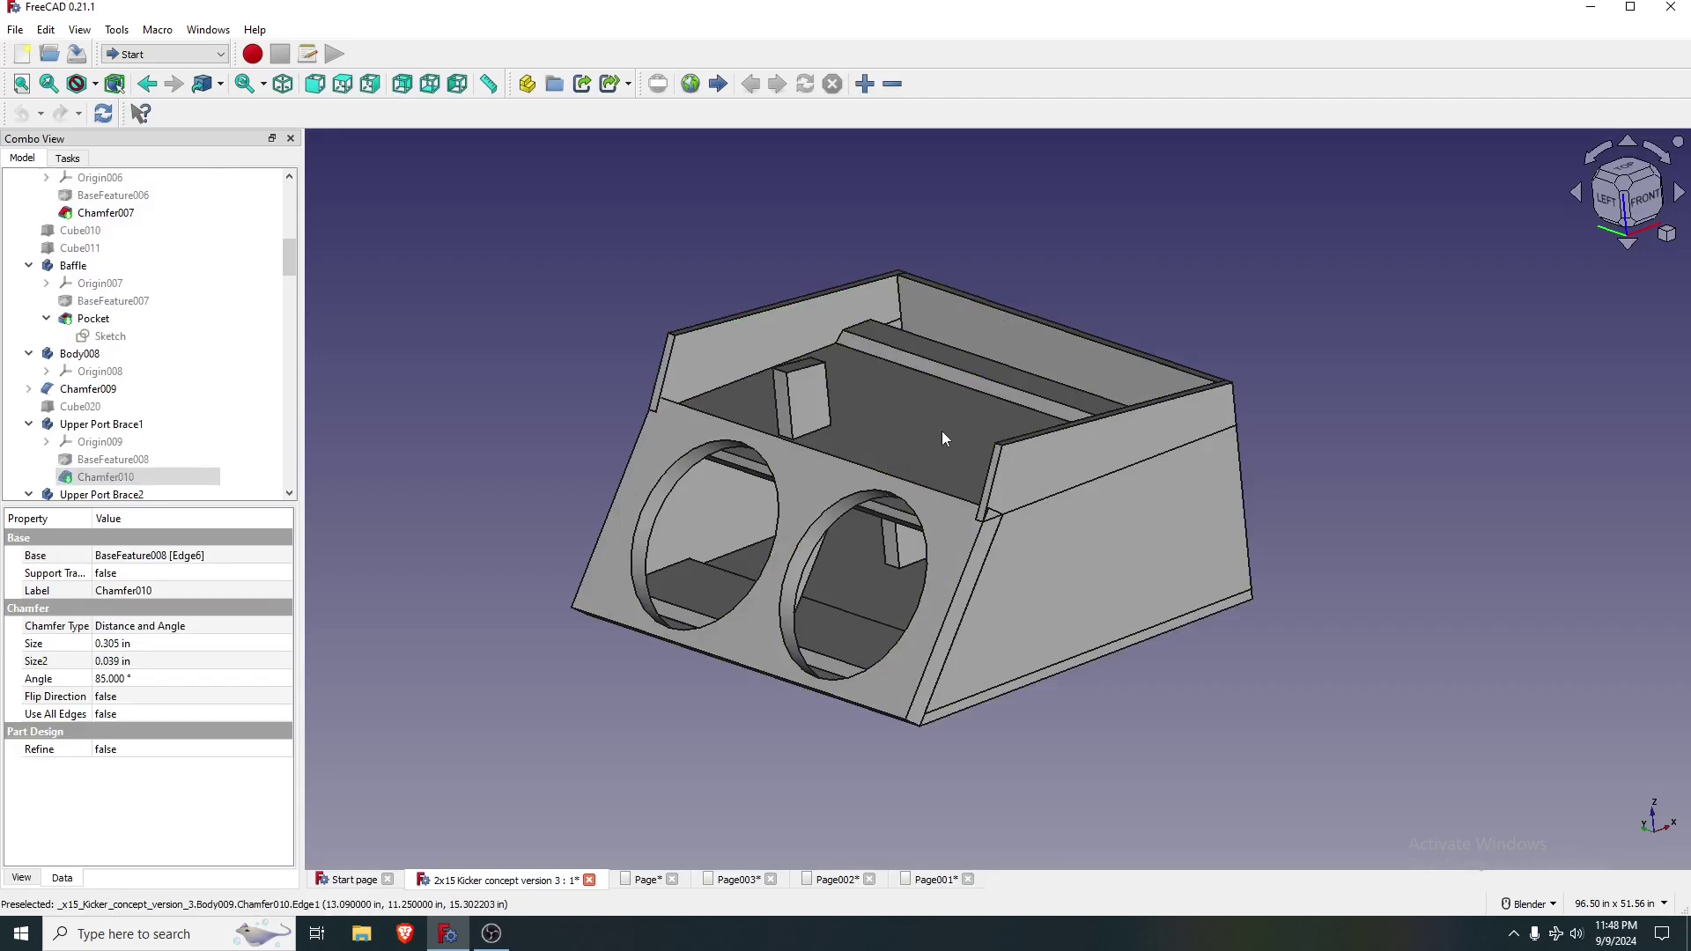
- Hide the second upper port brace and both upper side panels
left_click(822, 411)
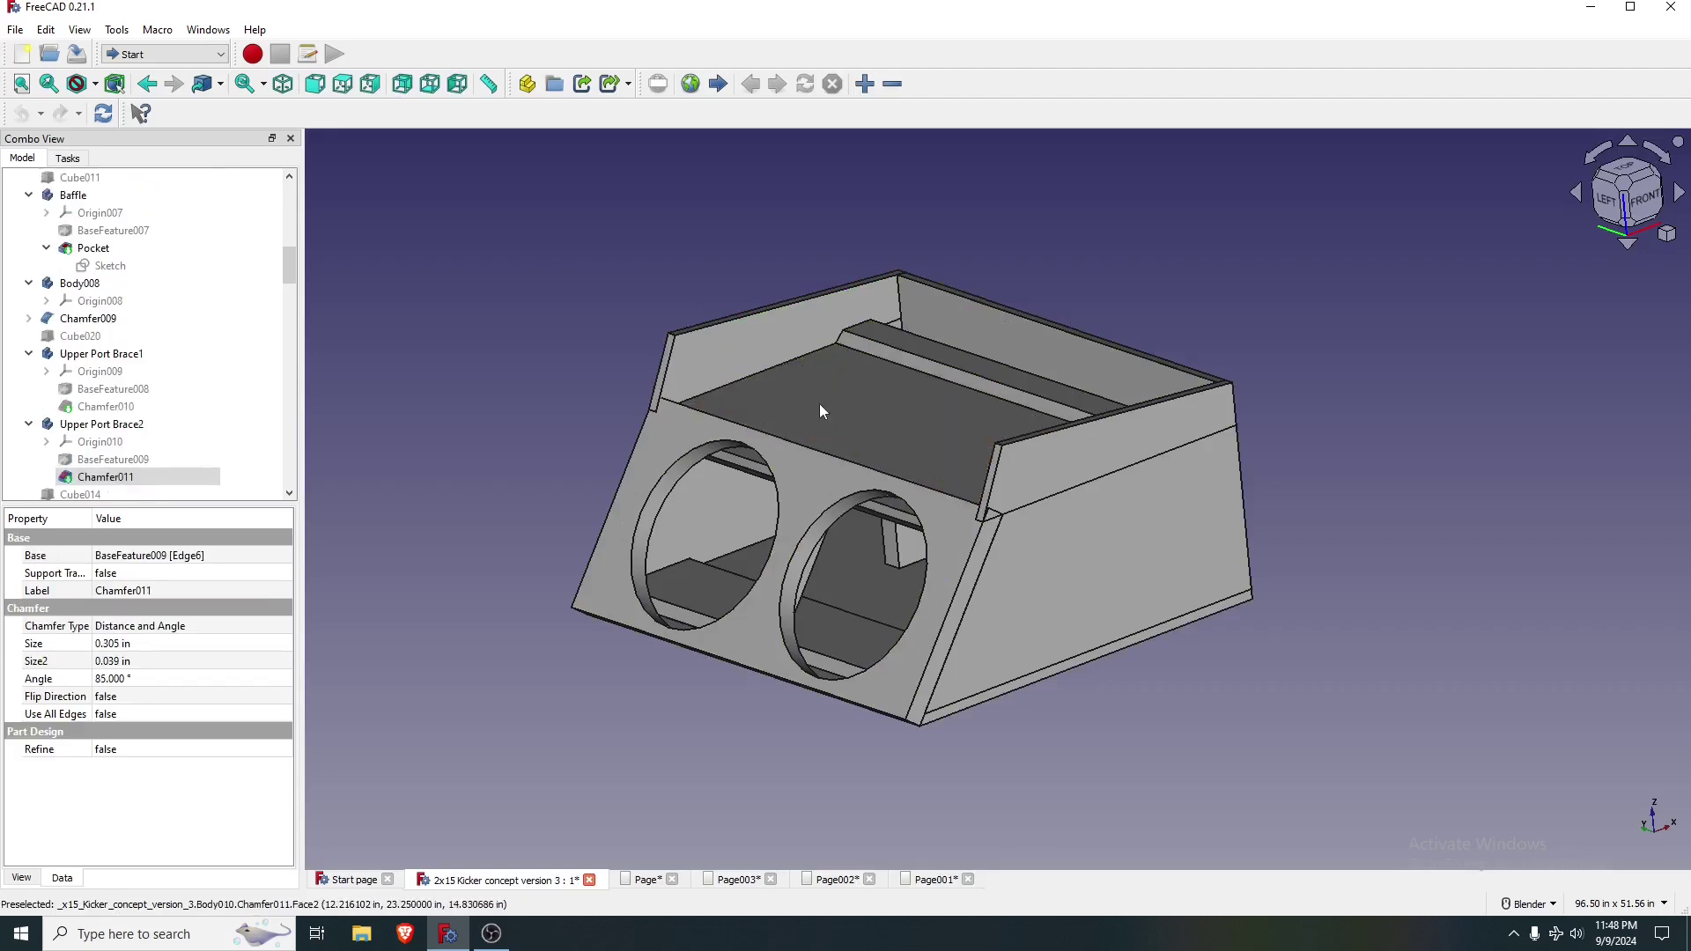
left_click(790, 367)
key("space")
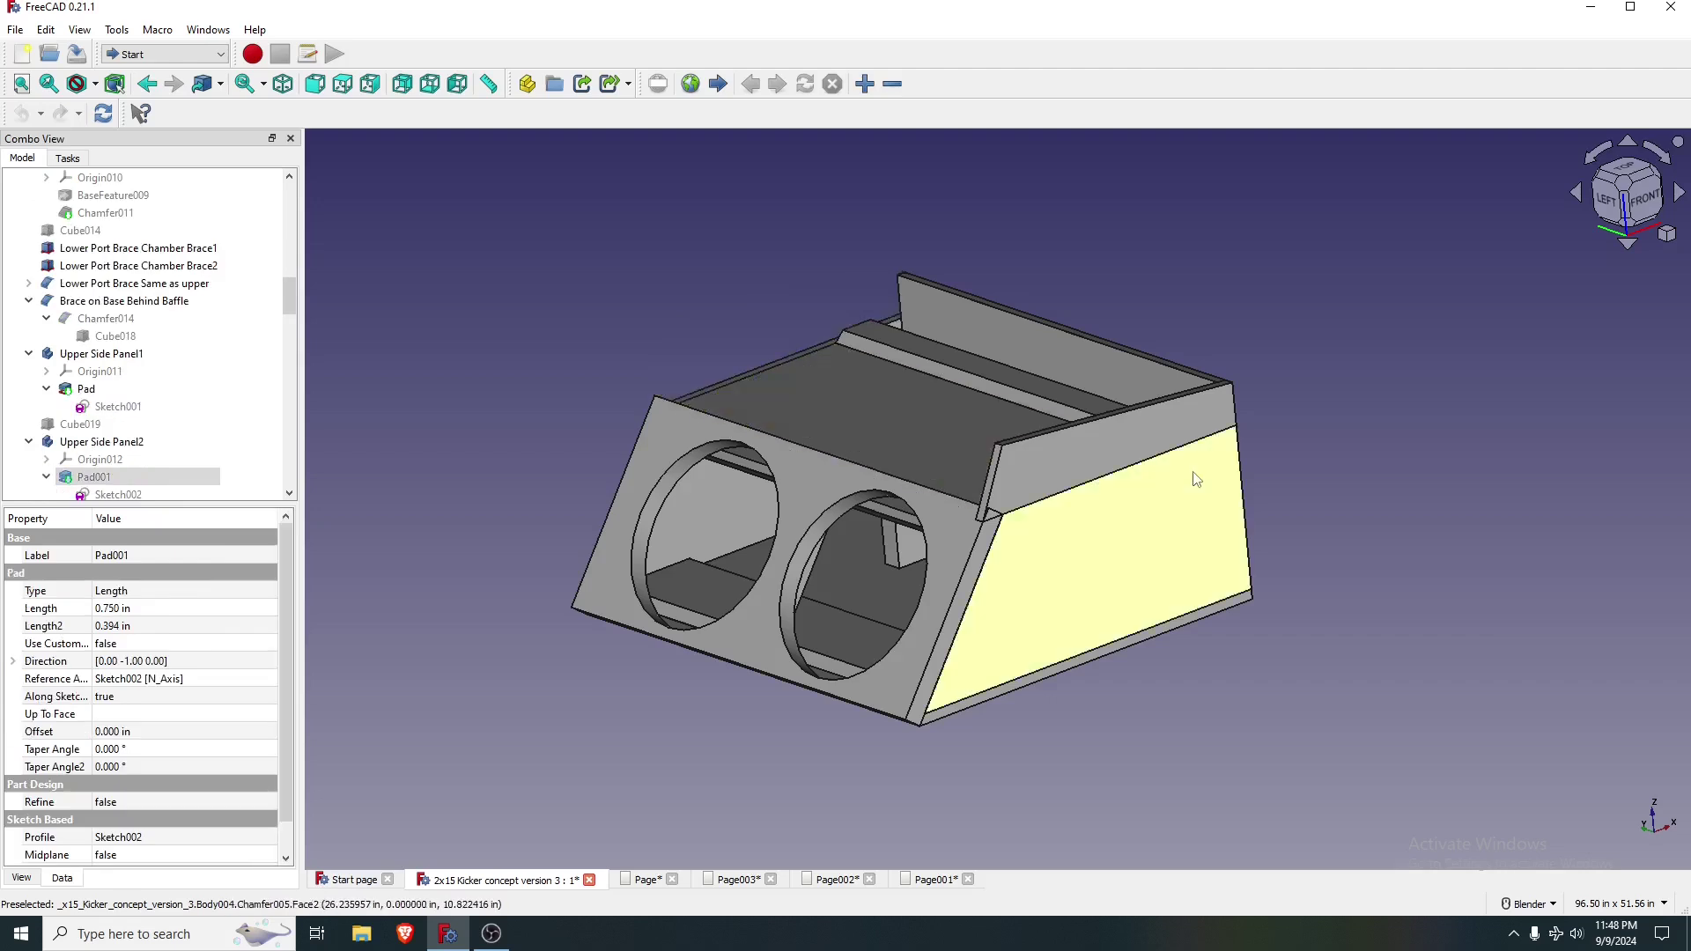
left_click(1130, 448)
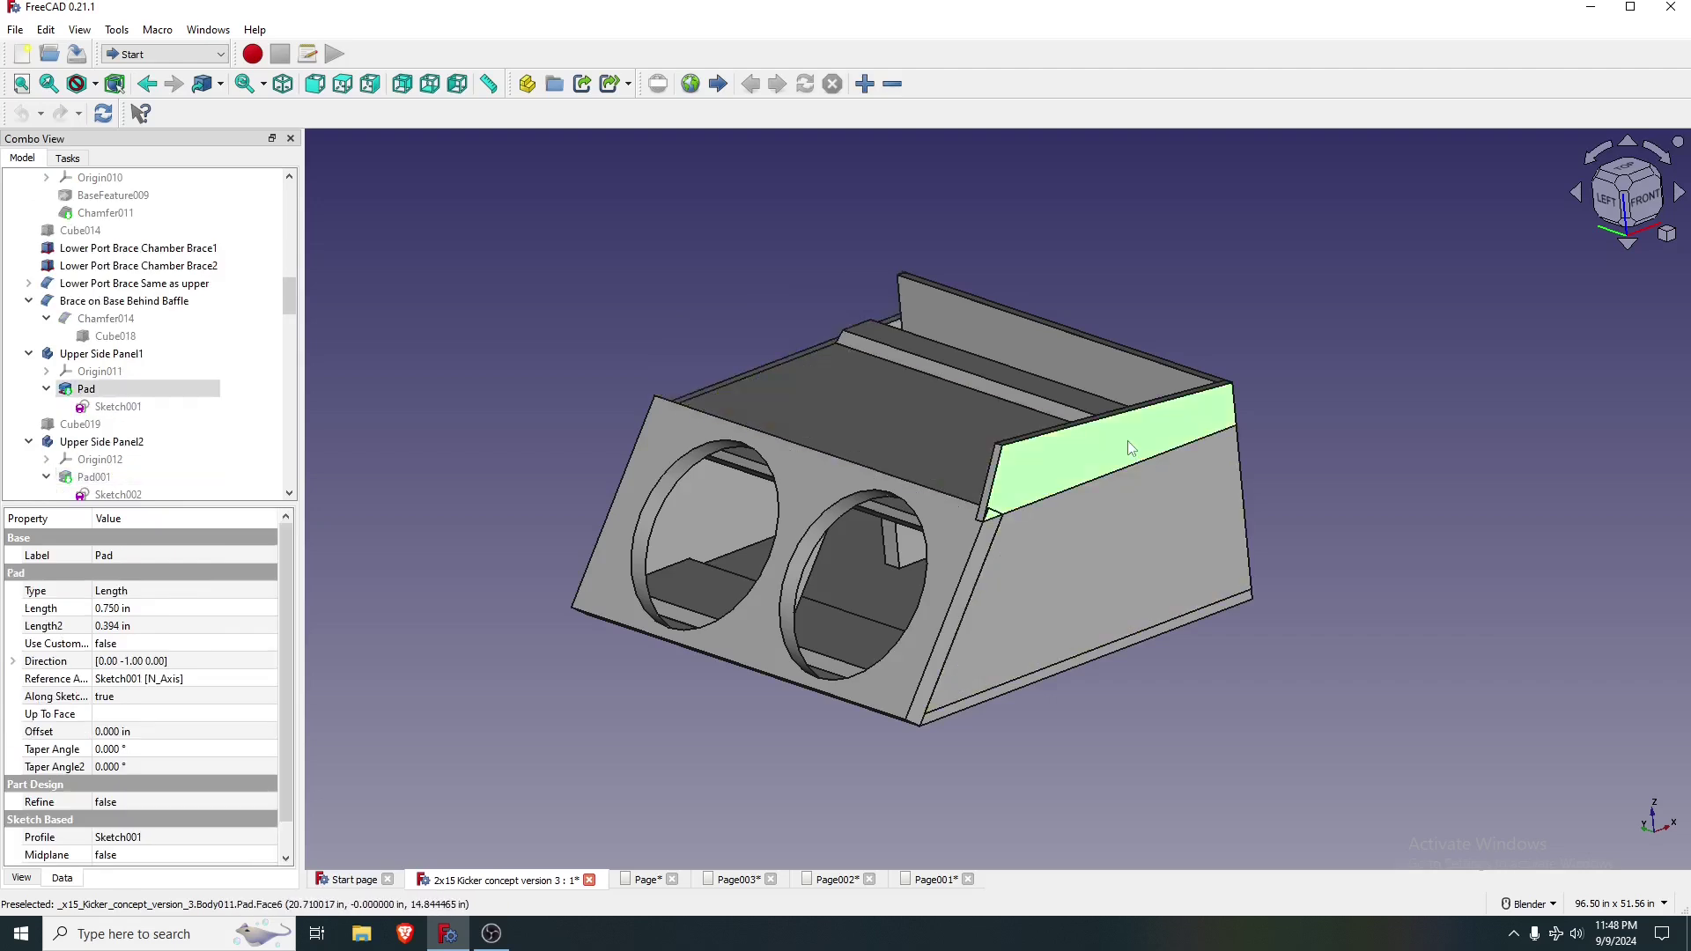
key("space")
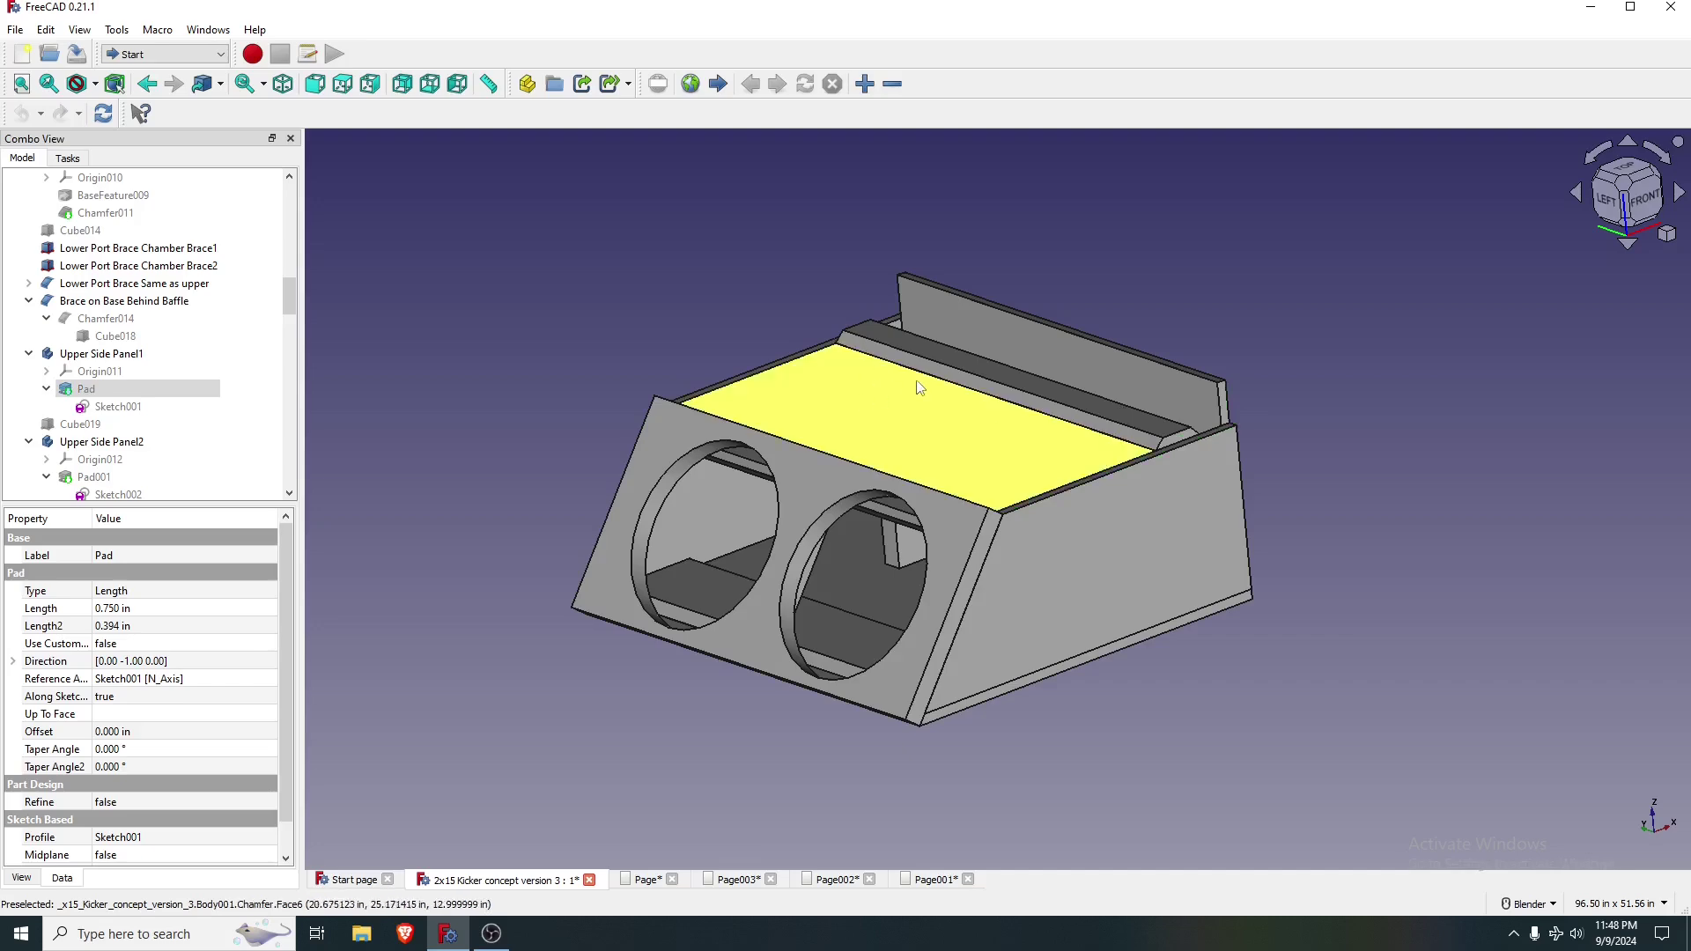
- Orbit around the box and hide the lower side panel, Chamfer005, to expose the bracing
middle_click_drag(1337, 430, 1212, 528)
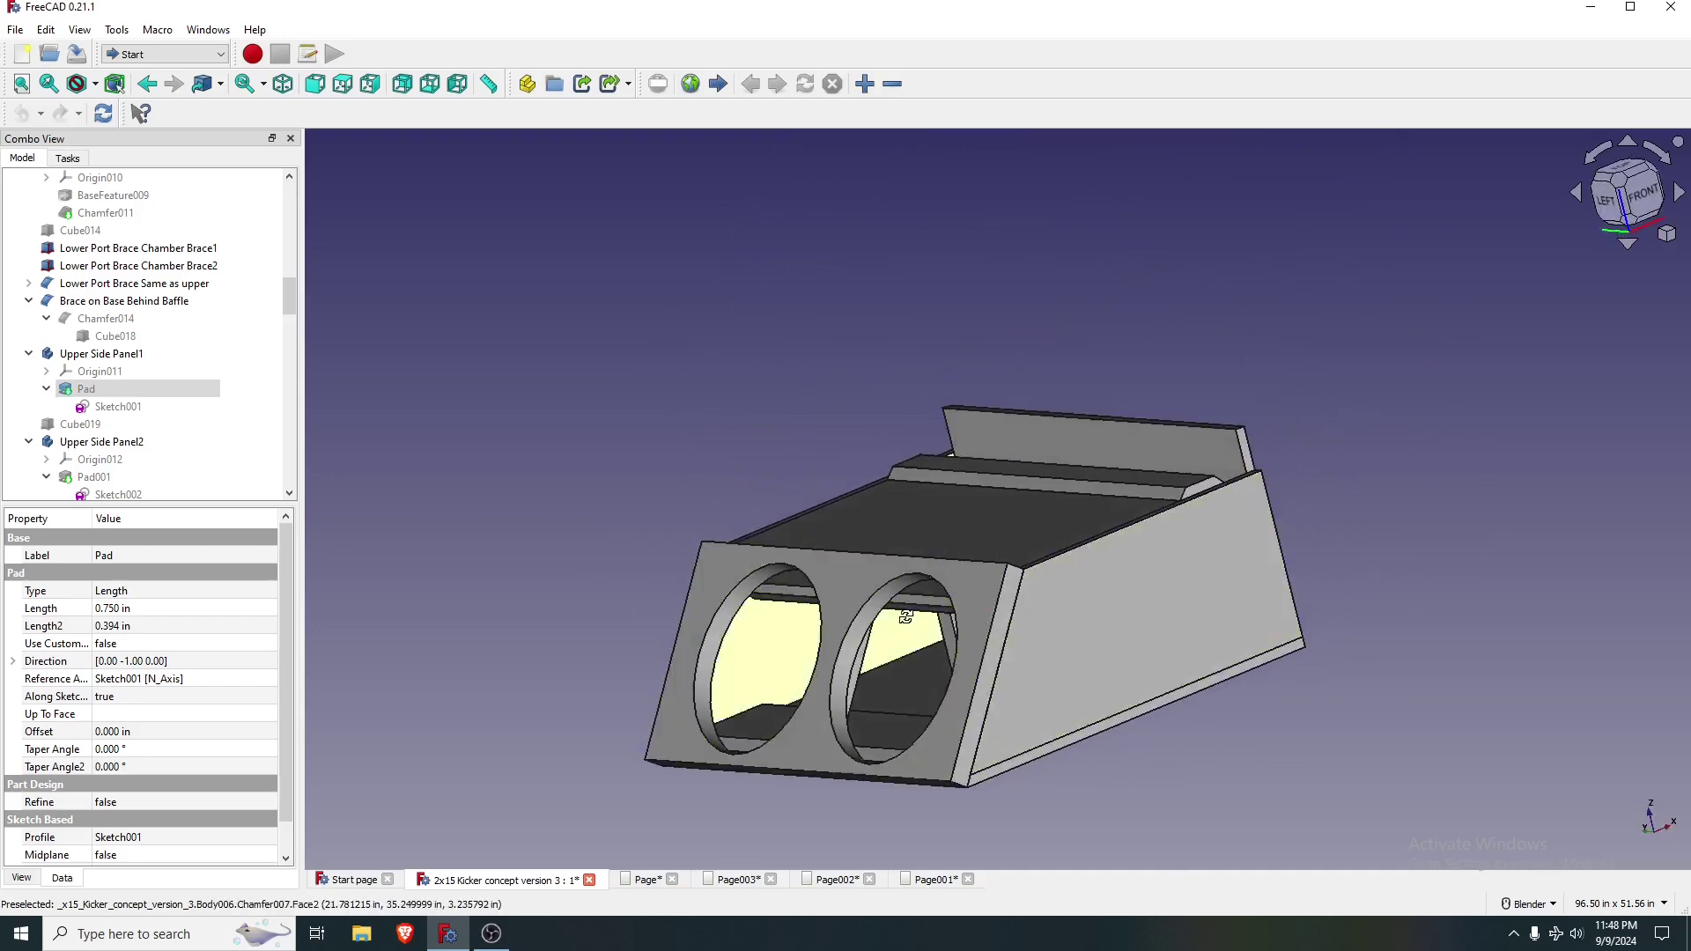
middle_click_drag(925, 573, 1058, 517)
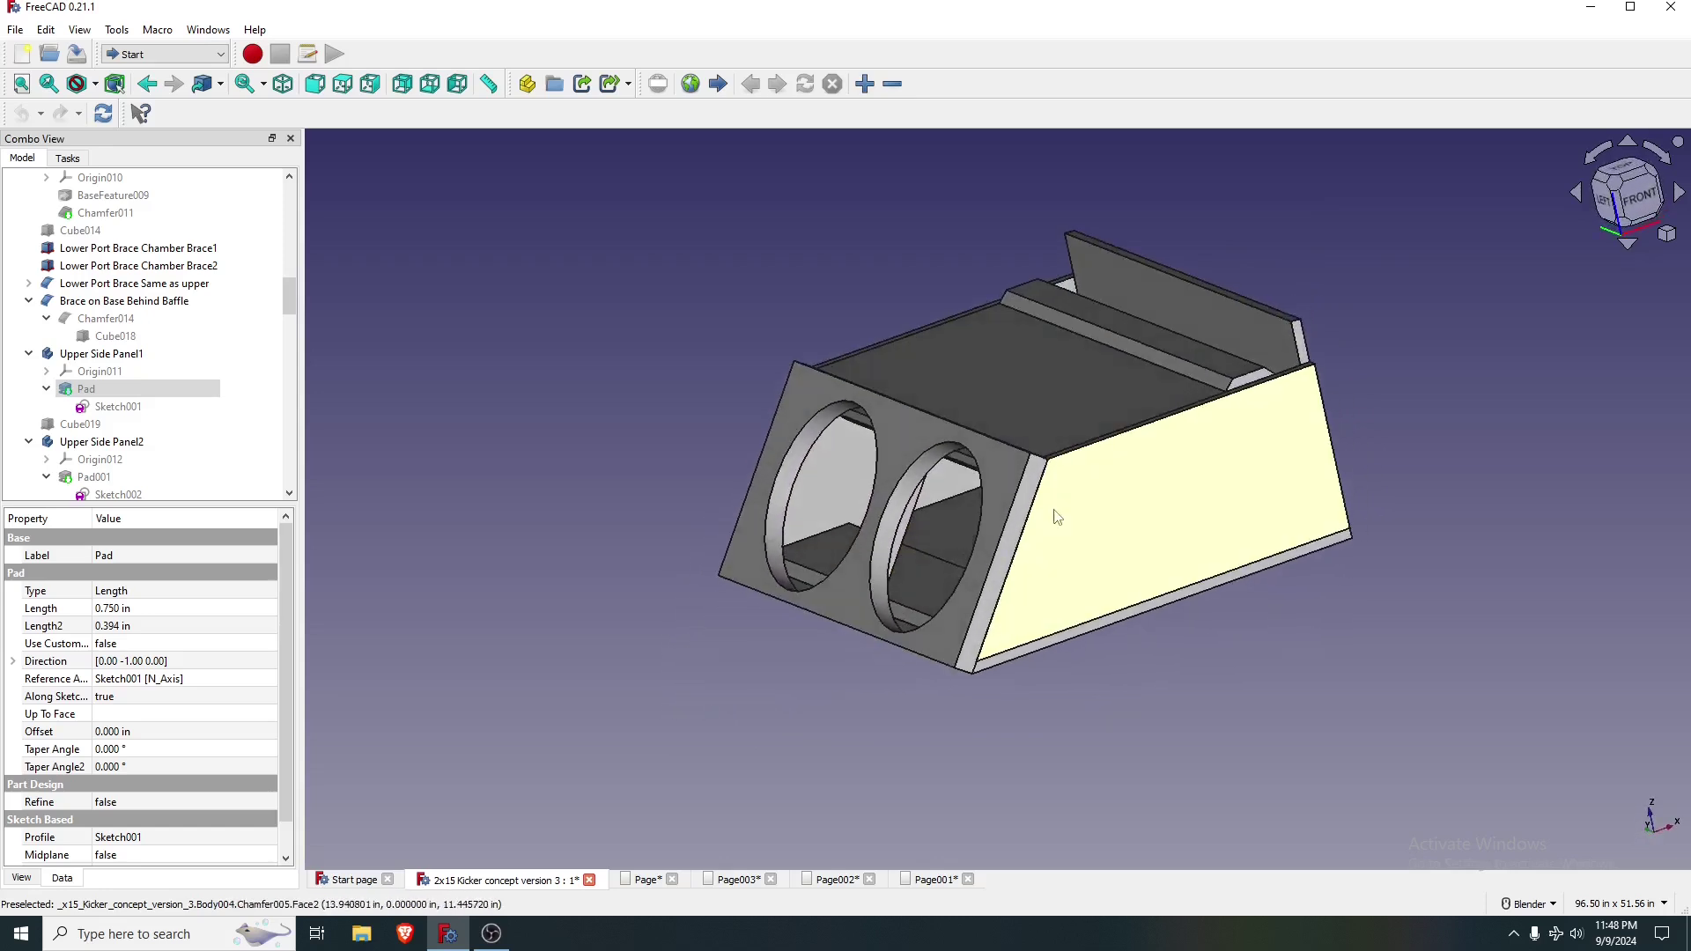
left_click(1181, 351)
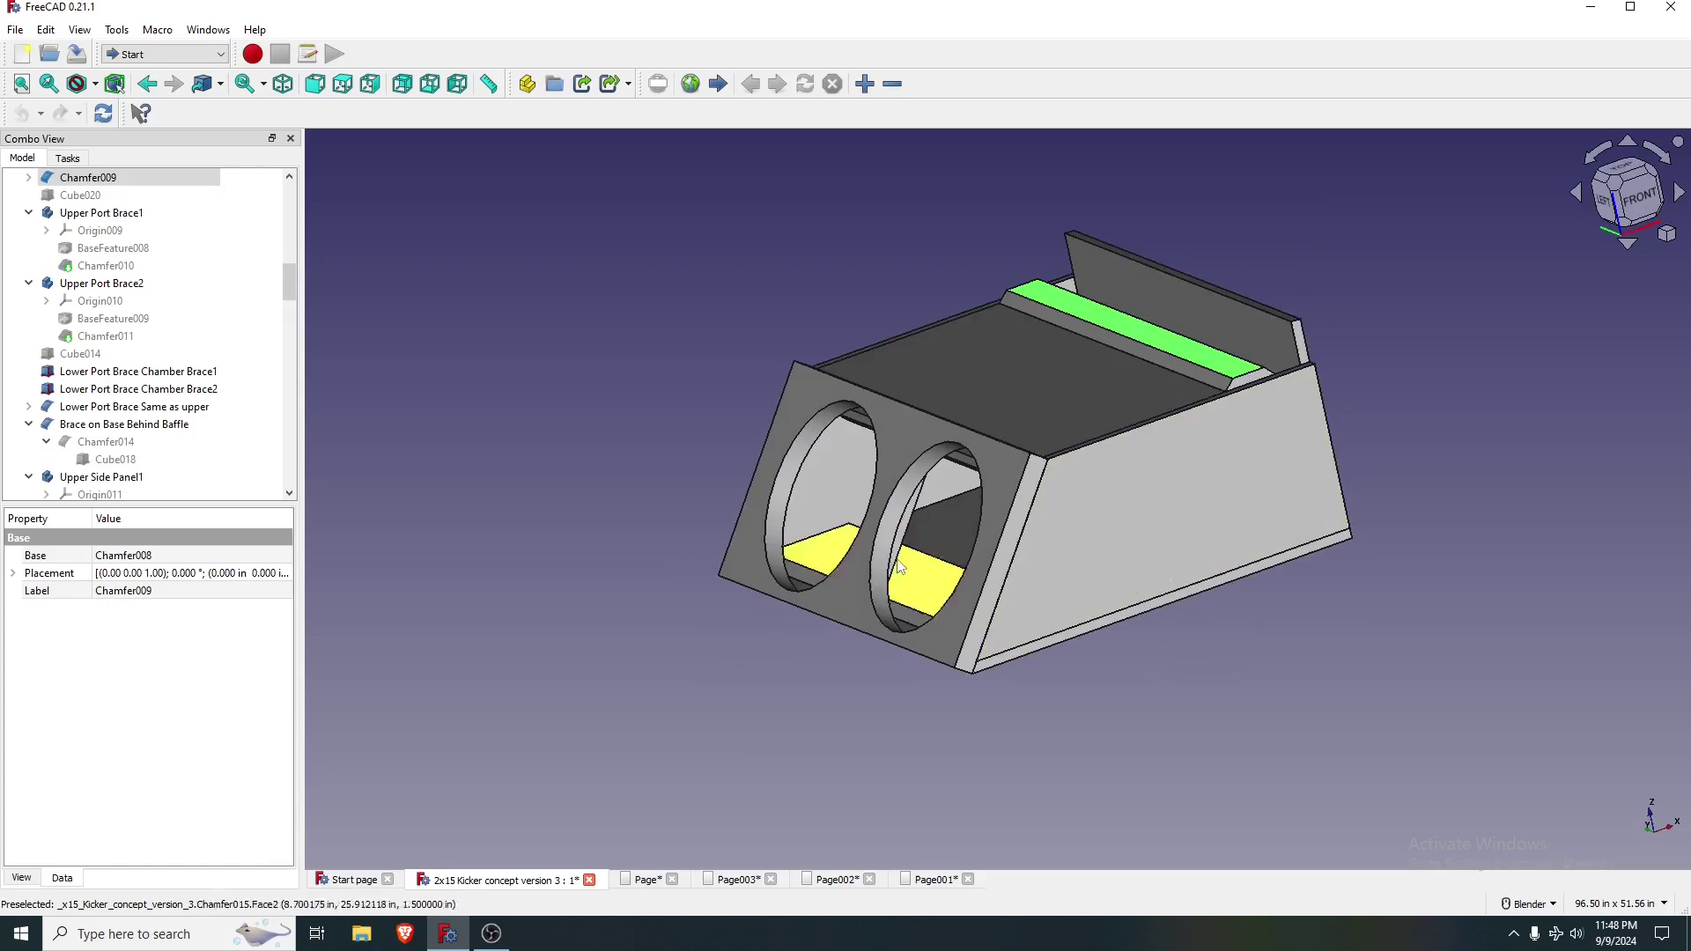
middle_click_drag(890, 573, 1136, 414)
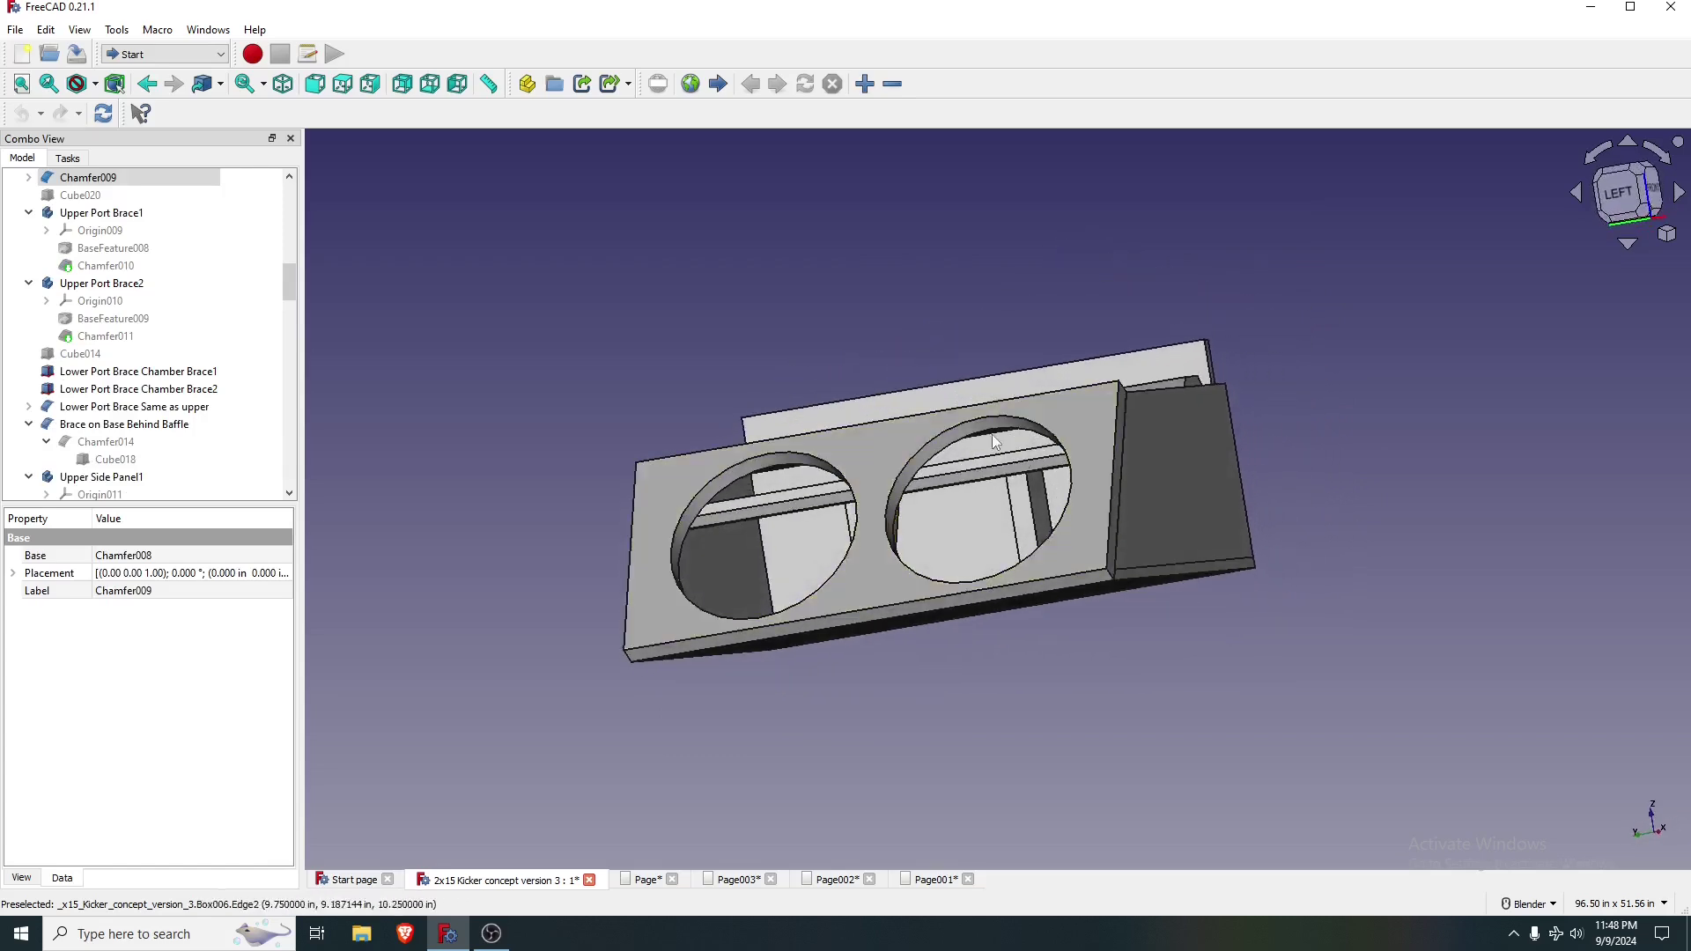
middle_click_drag(1172, 338, 1330, 383)
left_click(1335, 385)
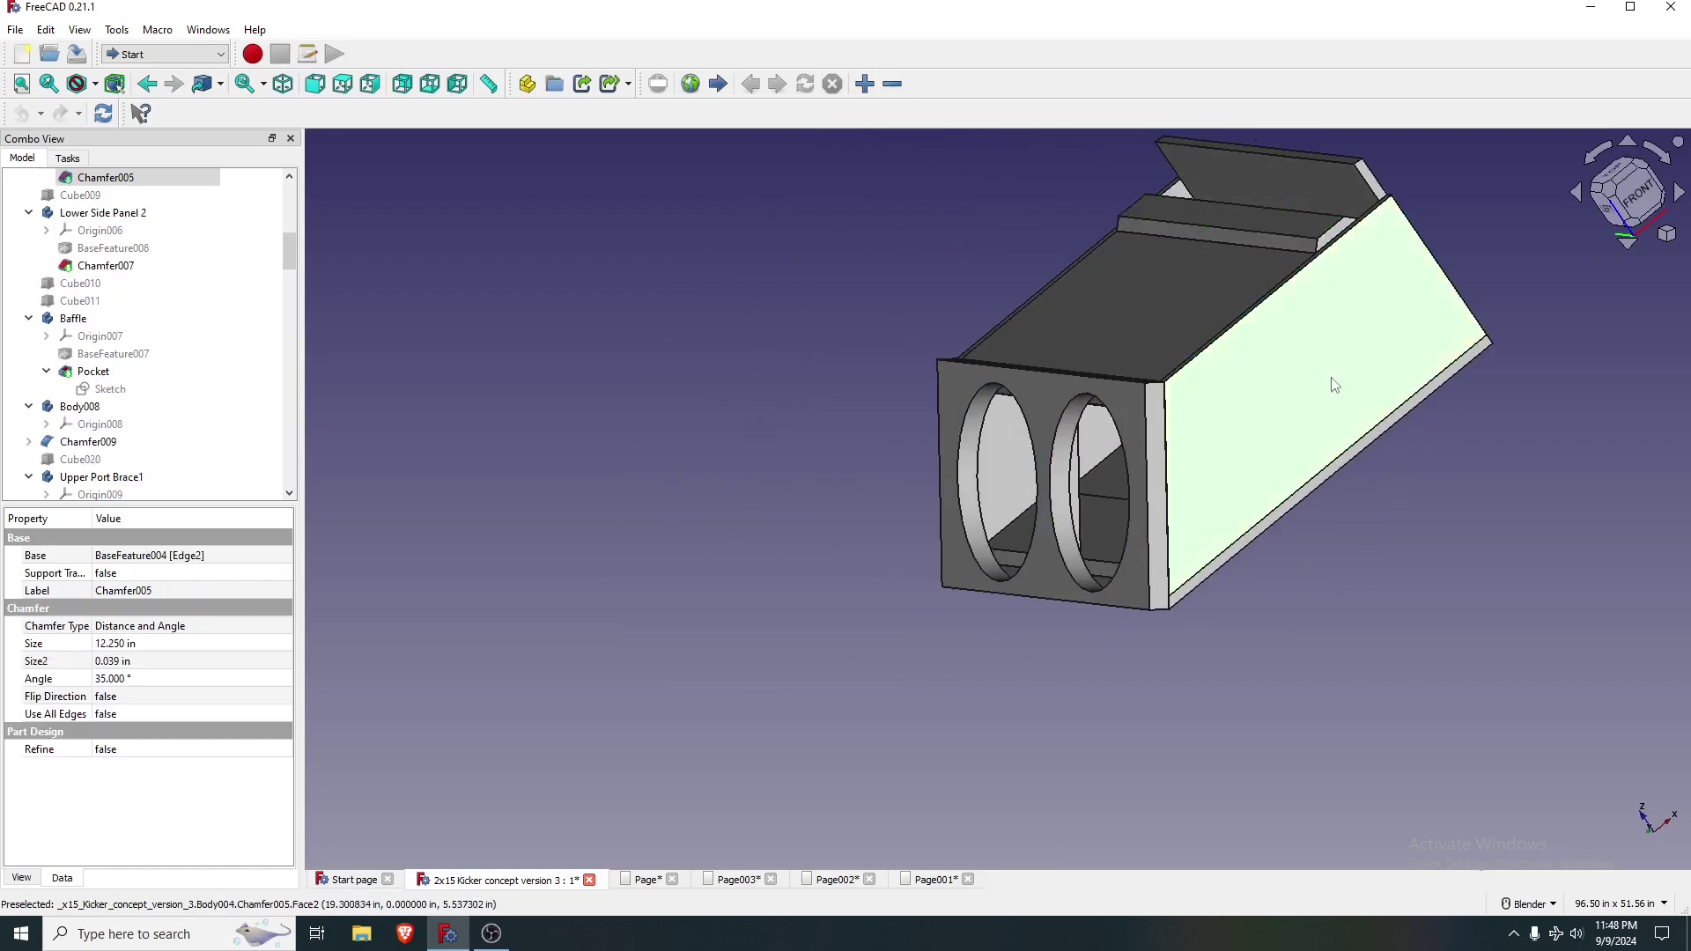
key("space")
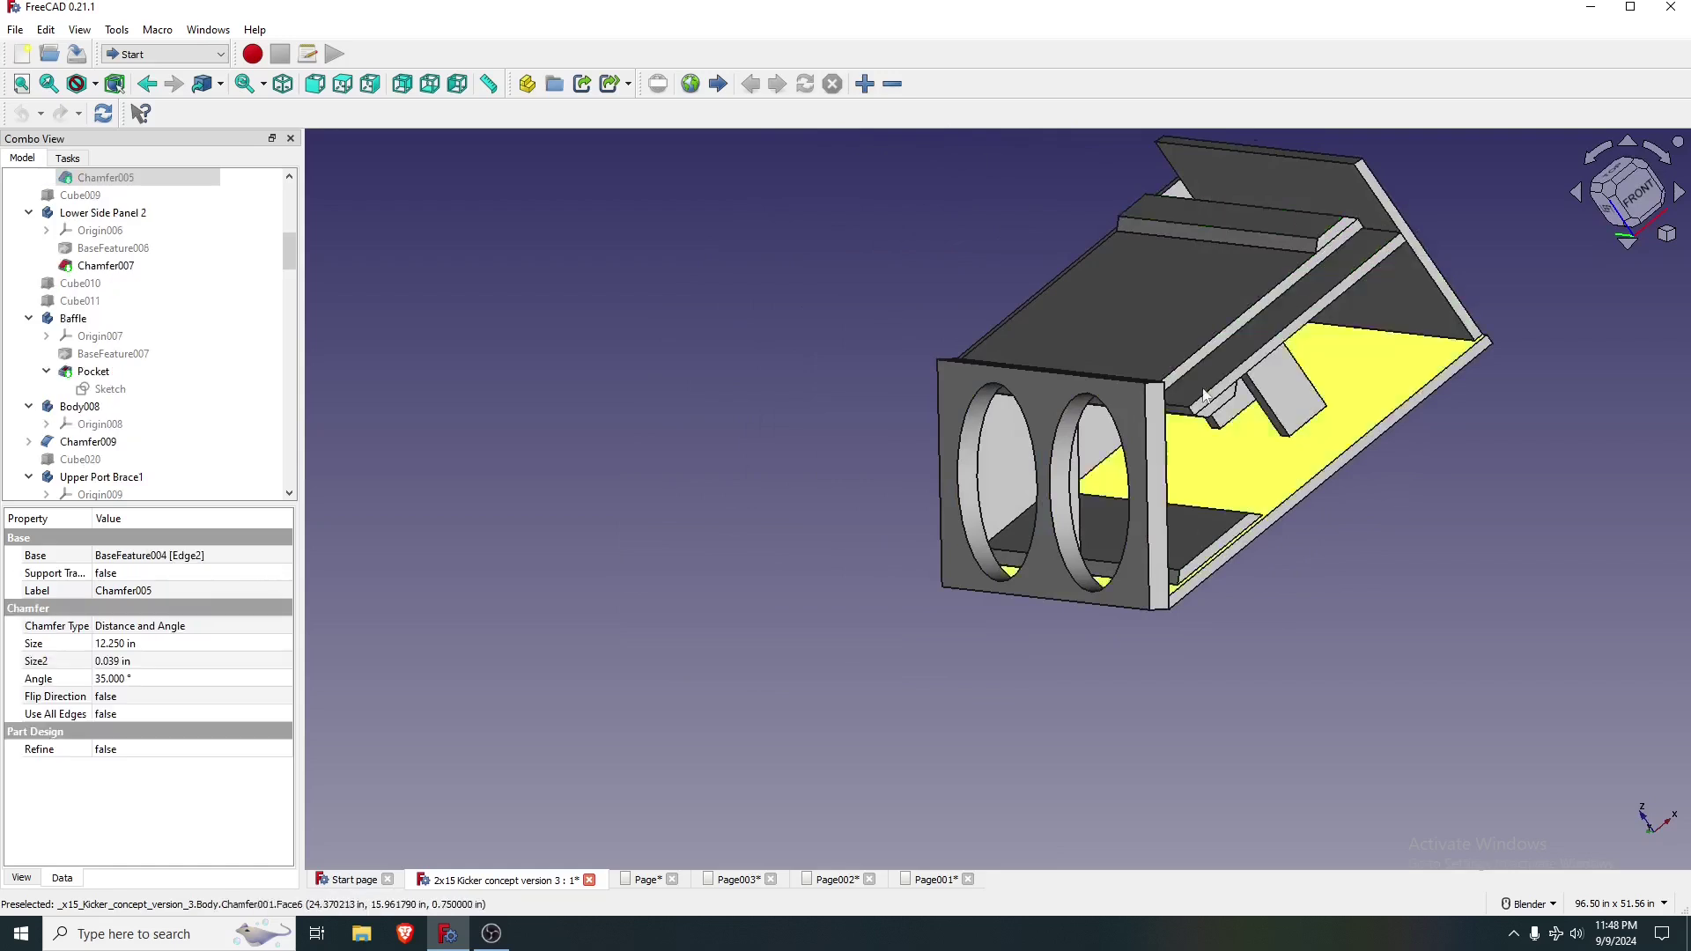
scroll(238, 352, "up", 8)
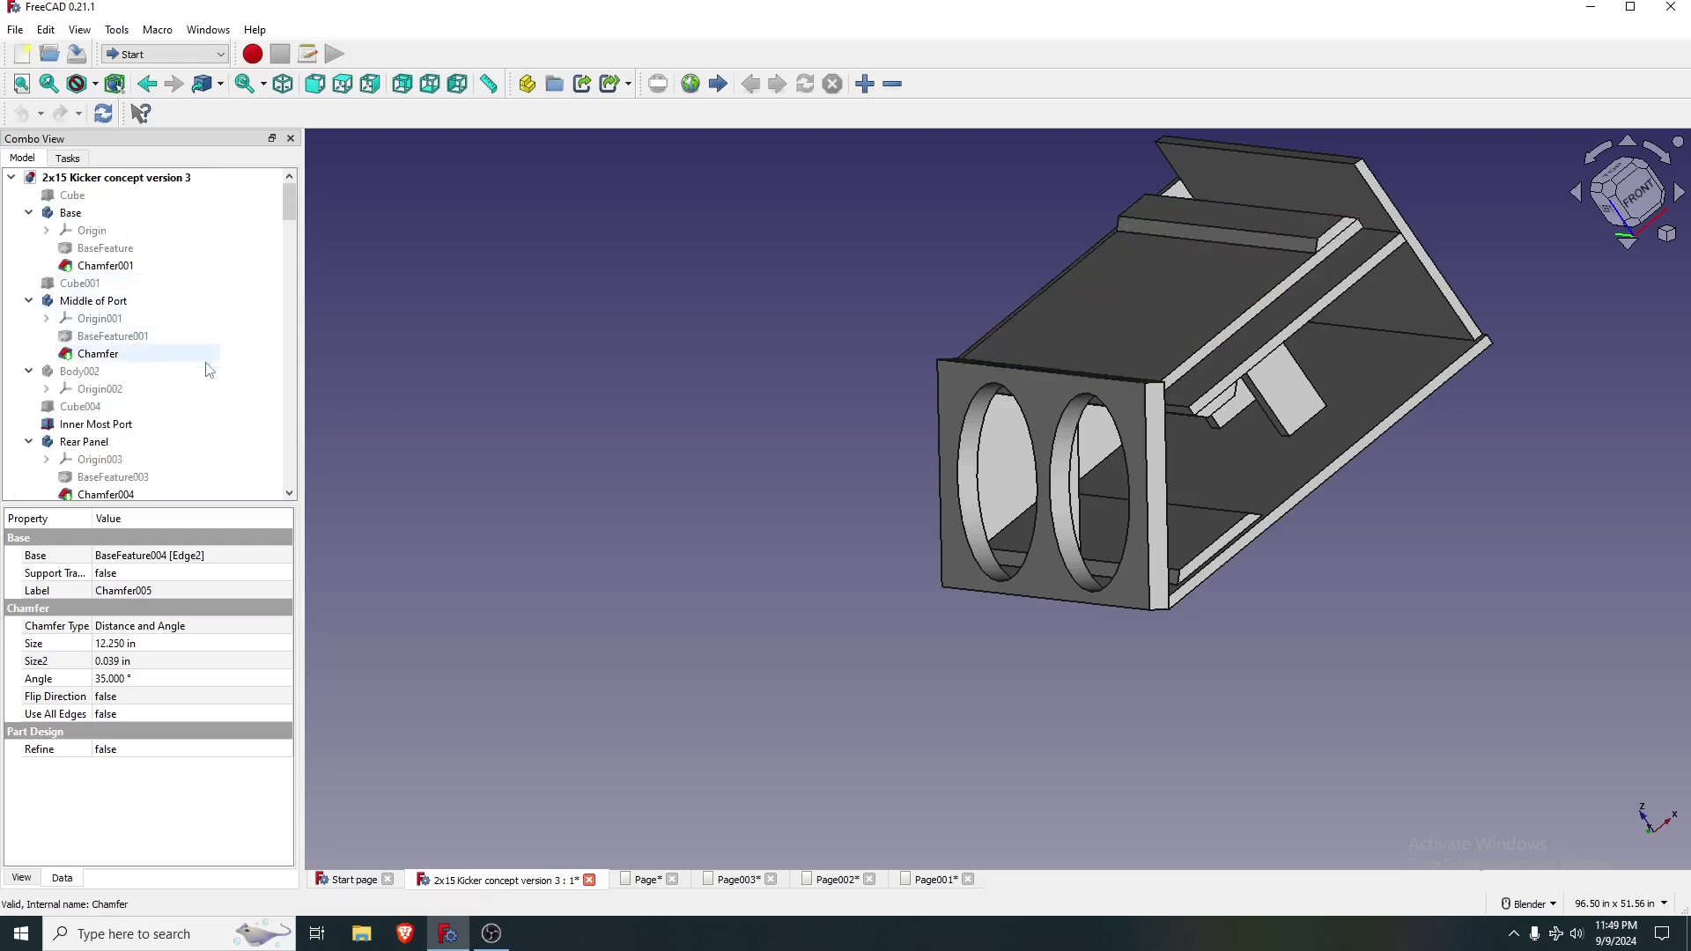
- Show Top Panel Port Mouth again from the Model tree, keeping Chamfer005 hidden
scroll(220, 421, "down", 3)
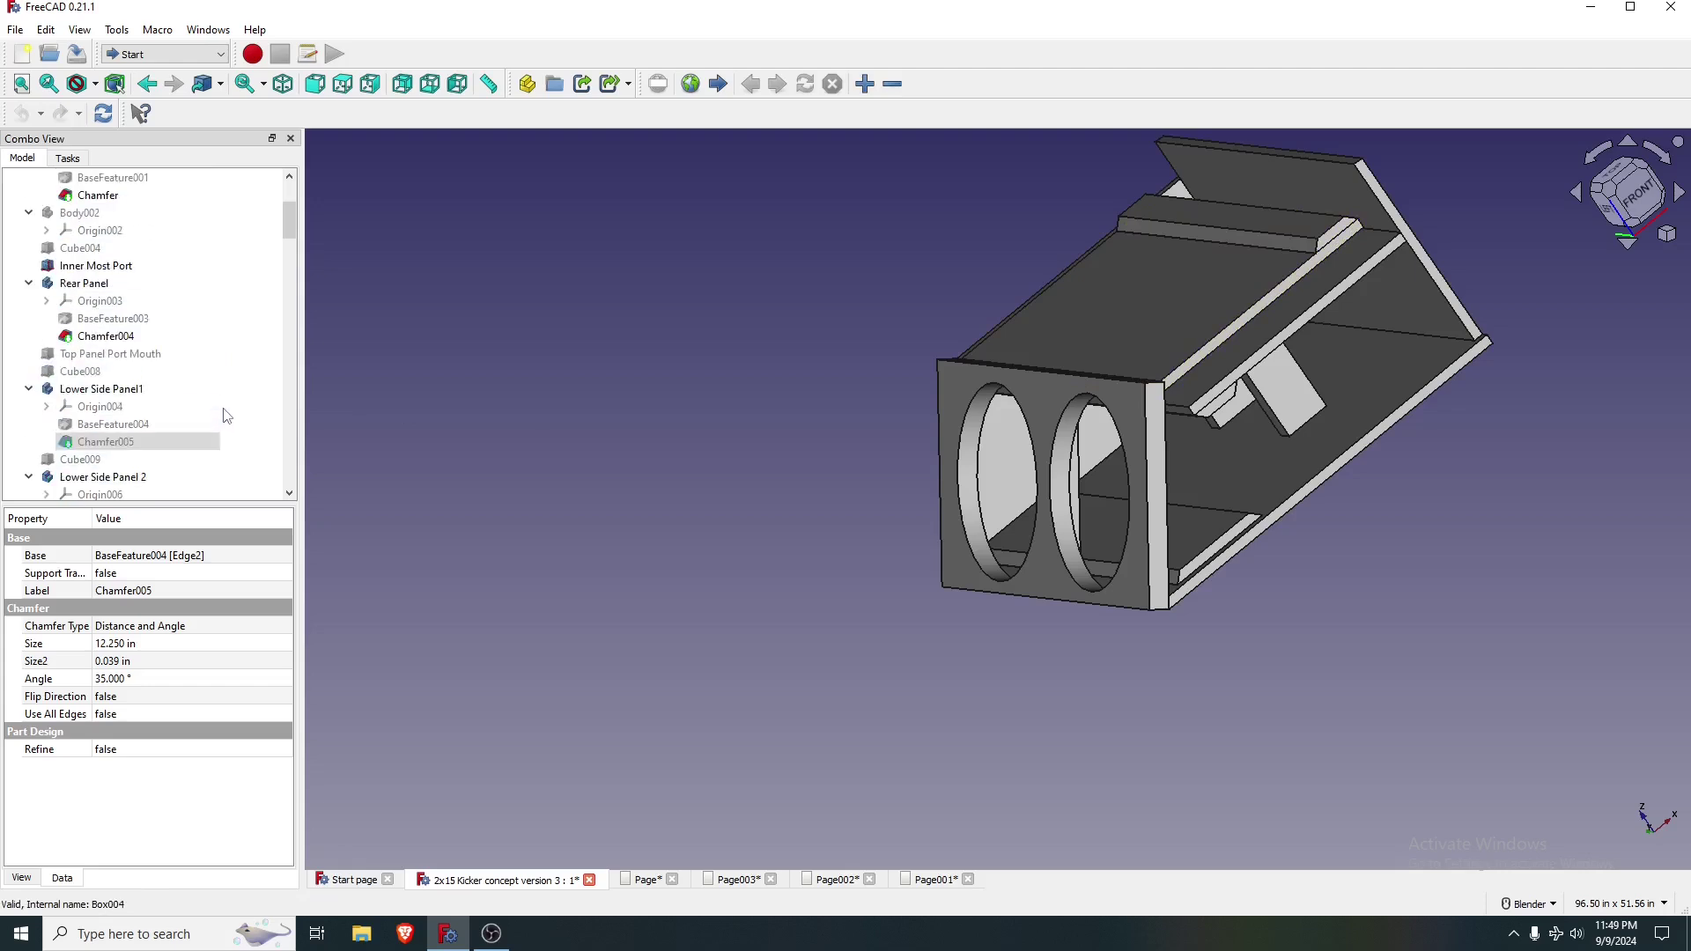
left_click(162, 354)
key("space")
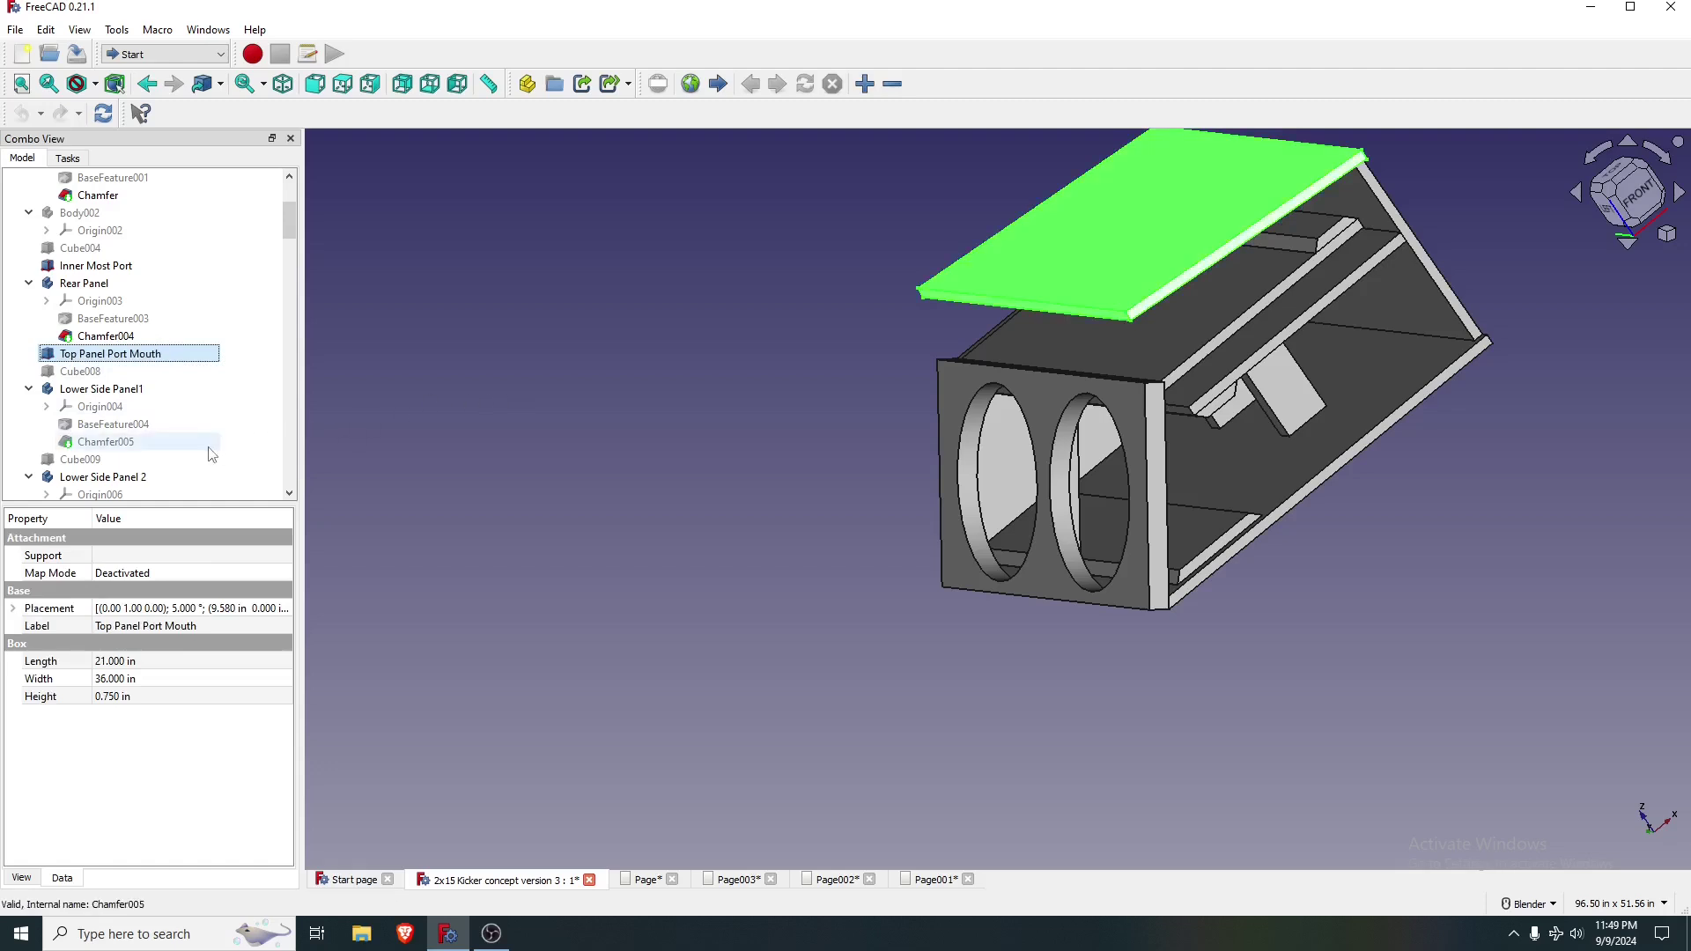
left_click(162, 444)
key("space")
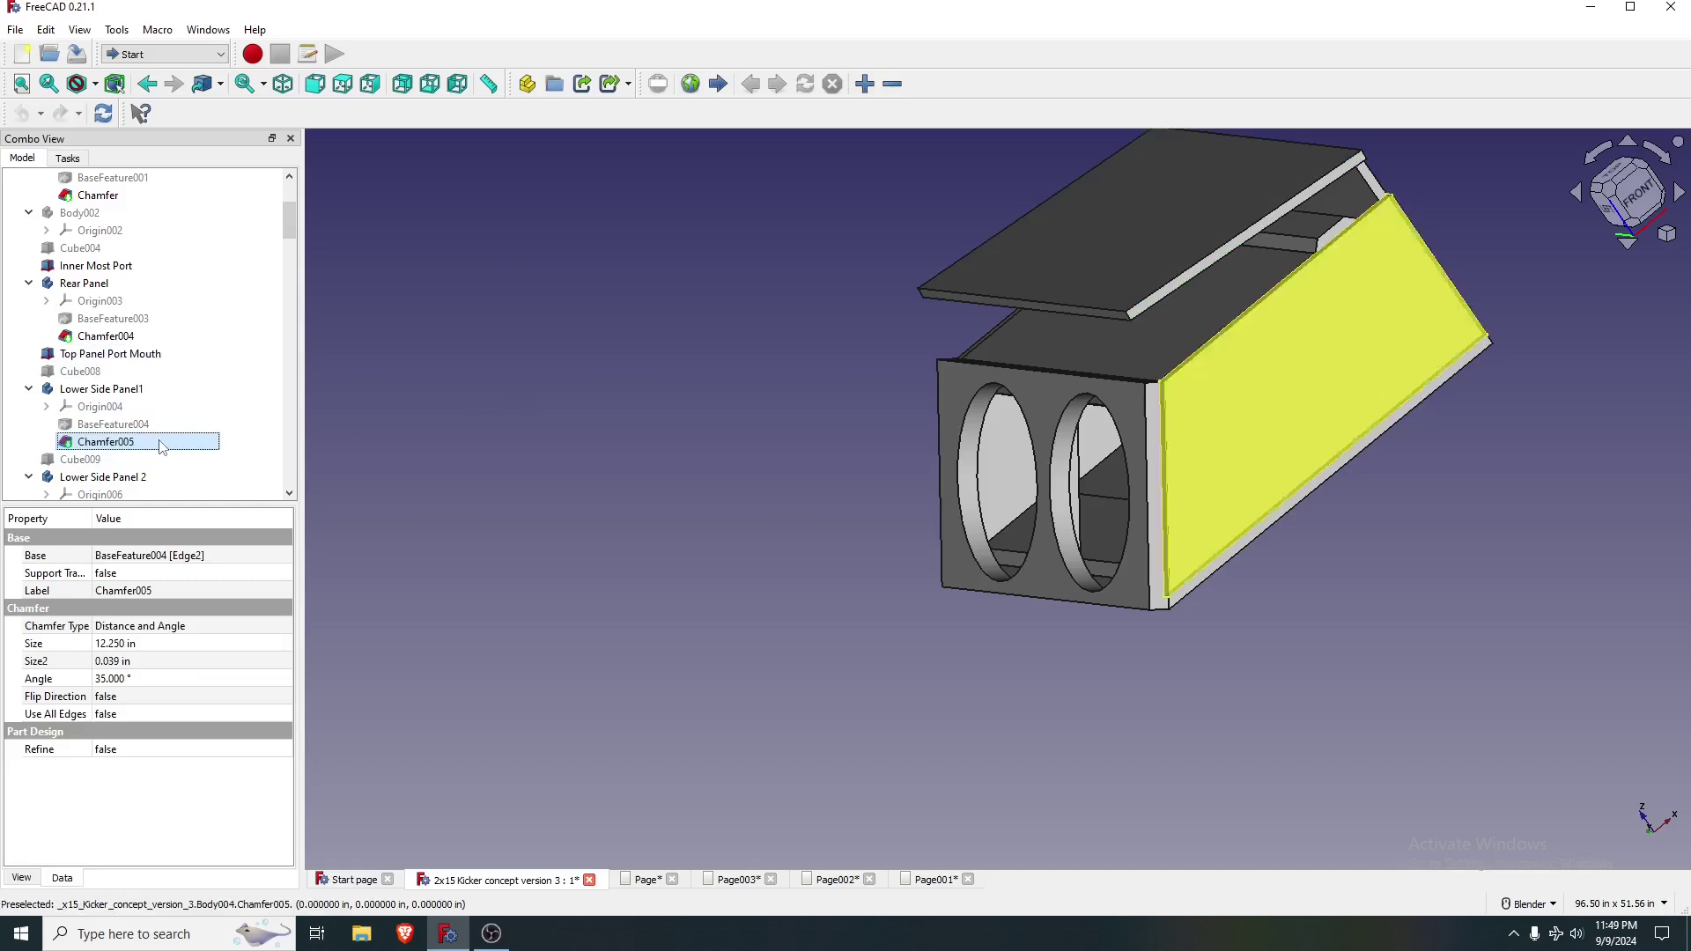
key("space")
- Show both upper port braces, Chamfer010 and Chamfer011, again
scroll(164, 445, "down", 2)
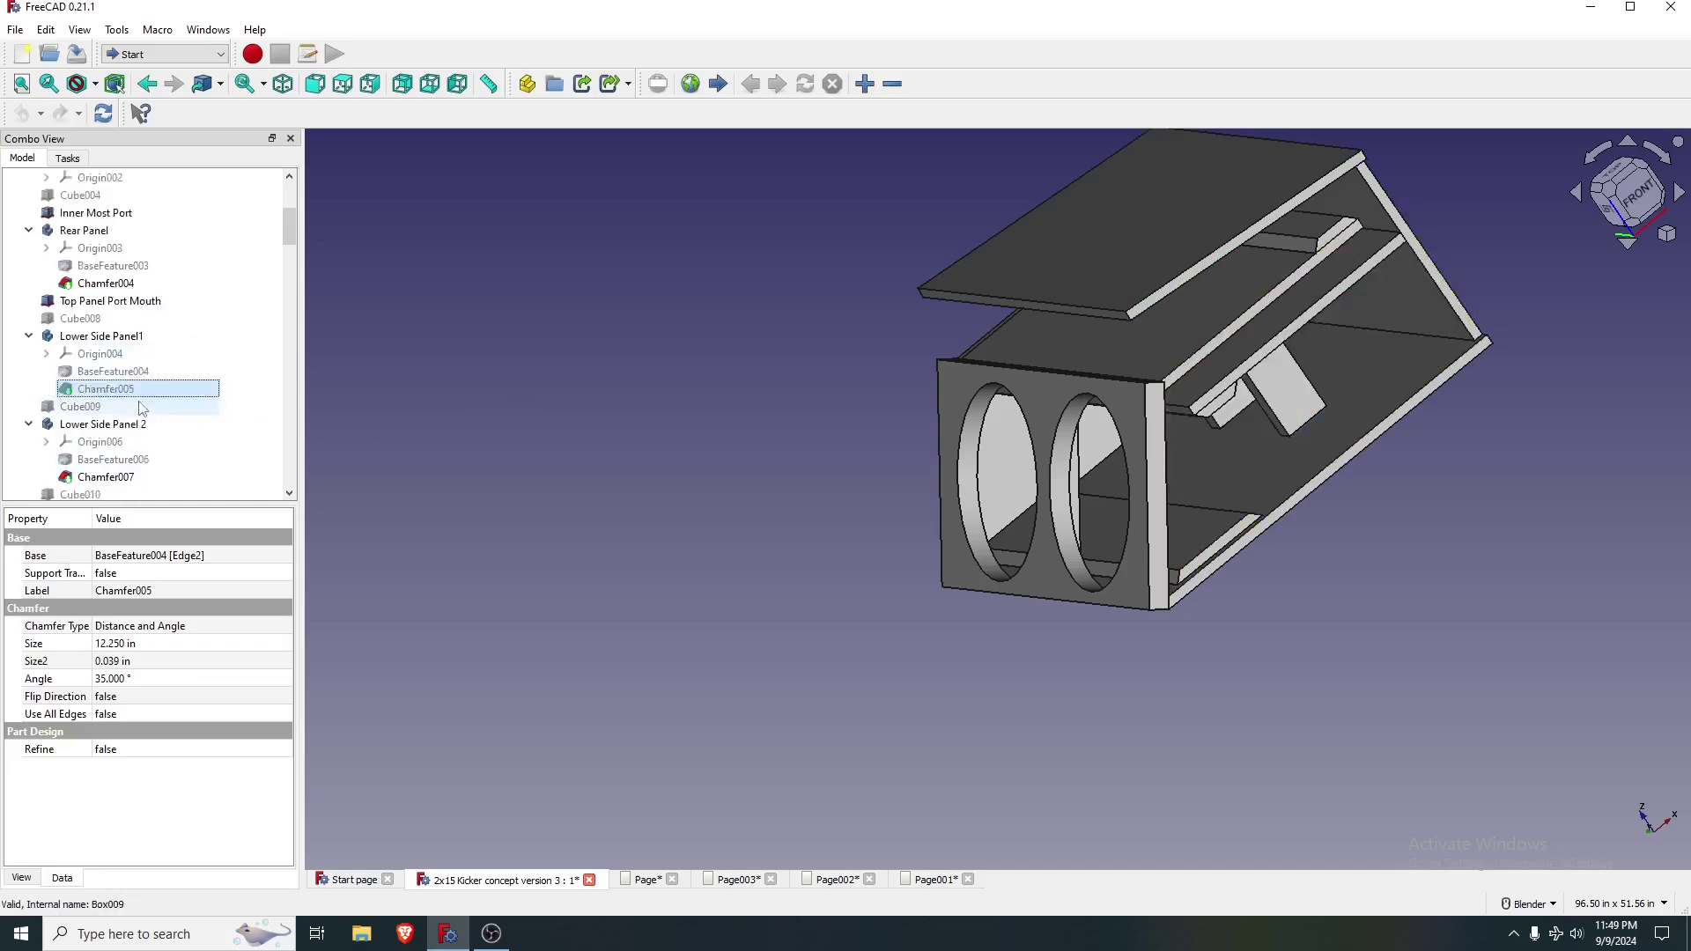
scroll(213, 440, "down", 2)
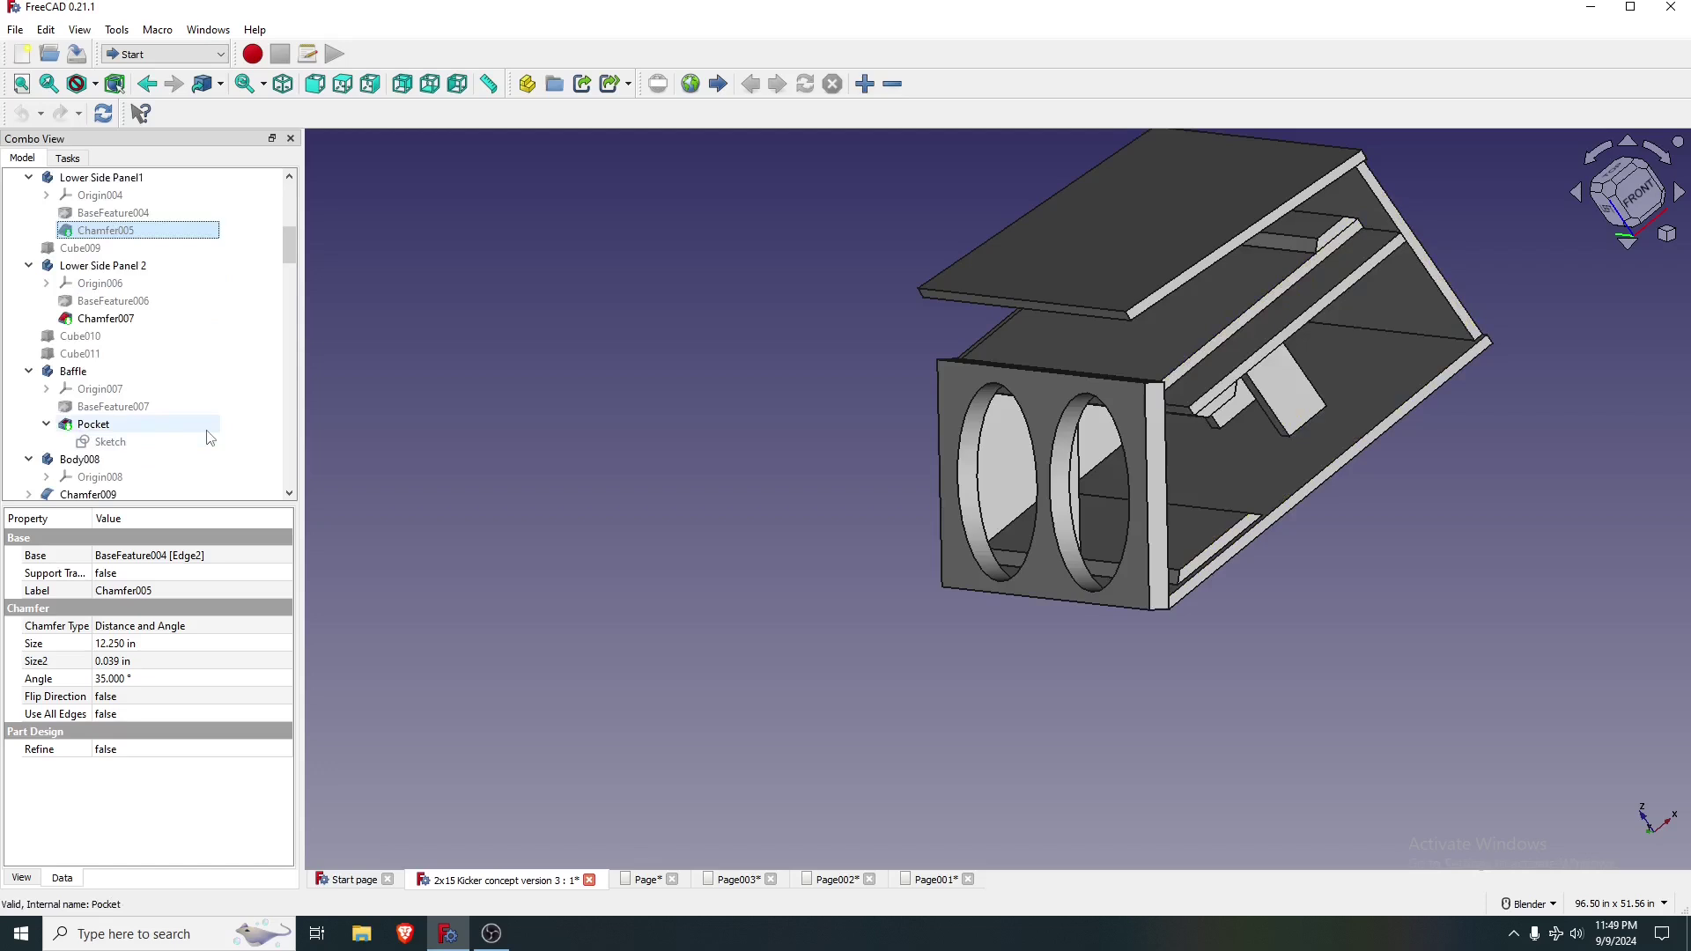
scroll(210, 438, "down", 1)
scroll(211, 437, "down", 2)
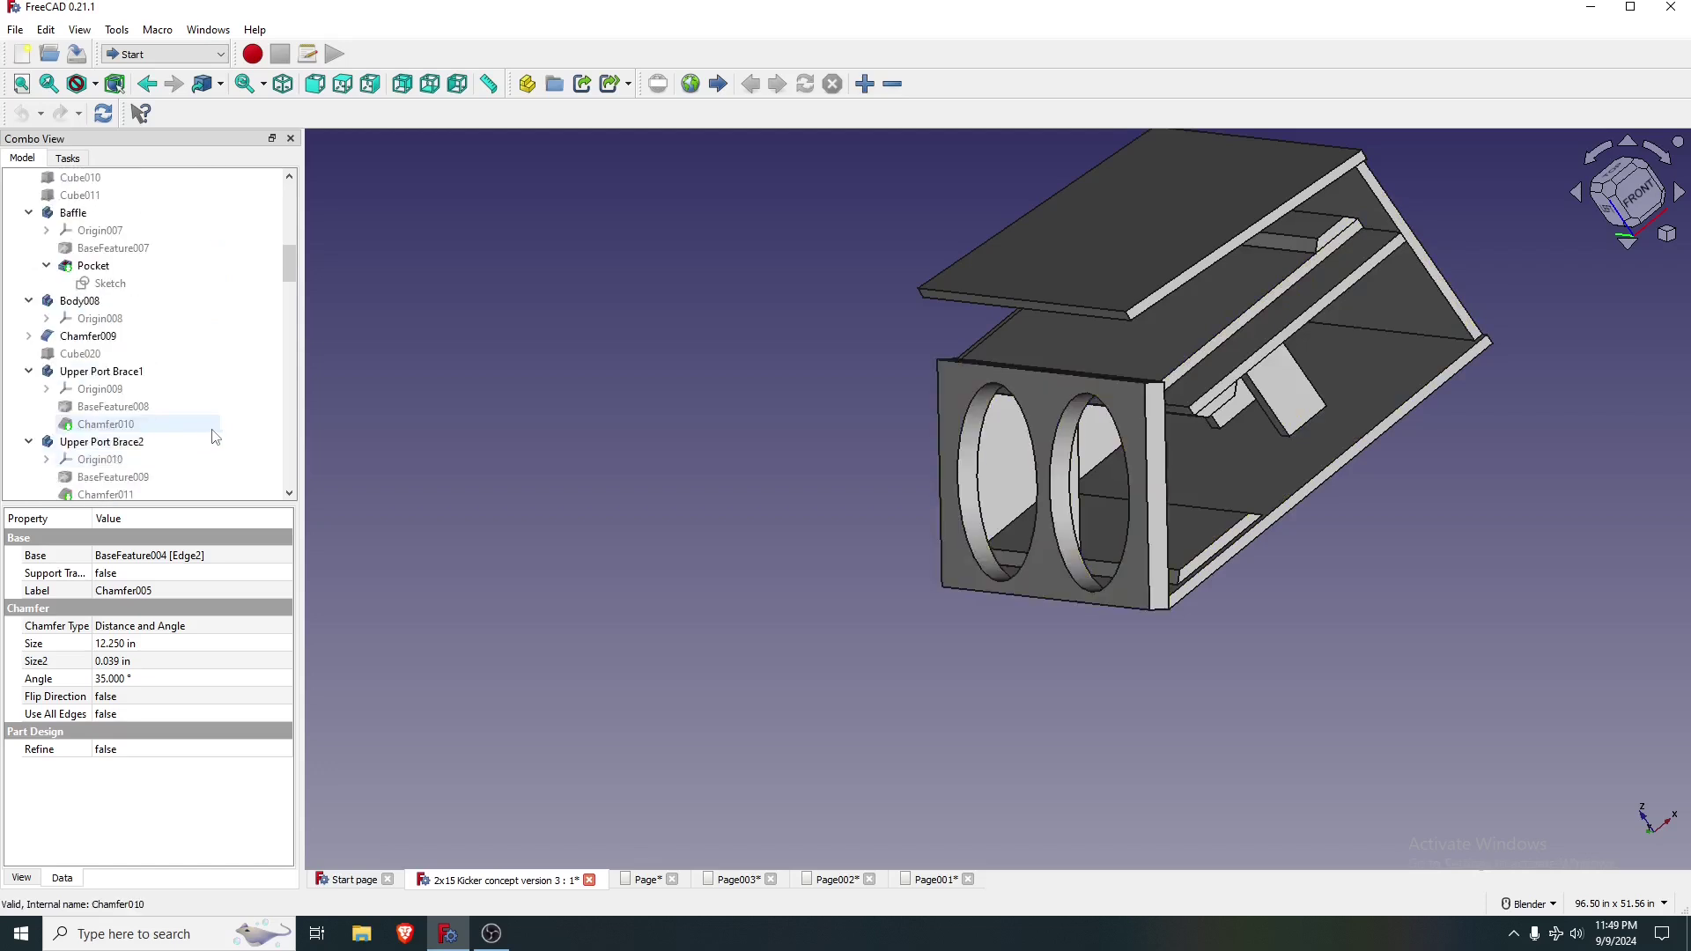
left_click(218, 431)
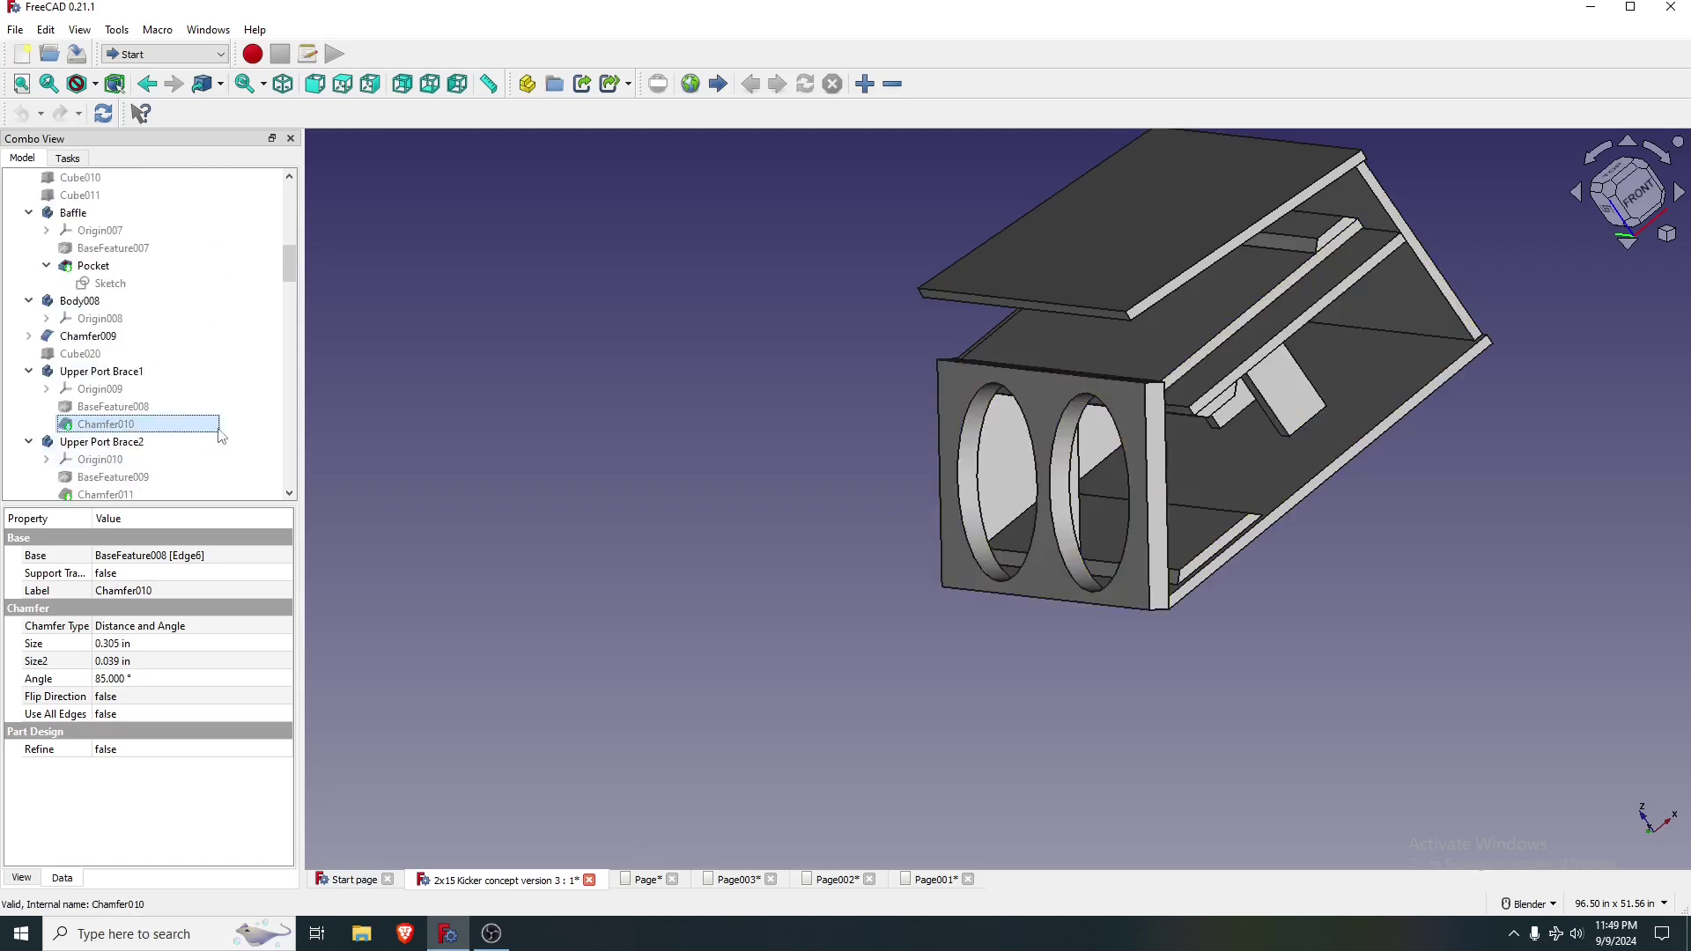
key("space")
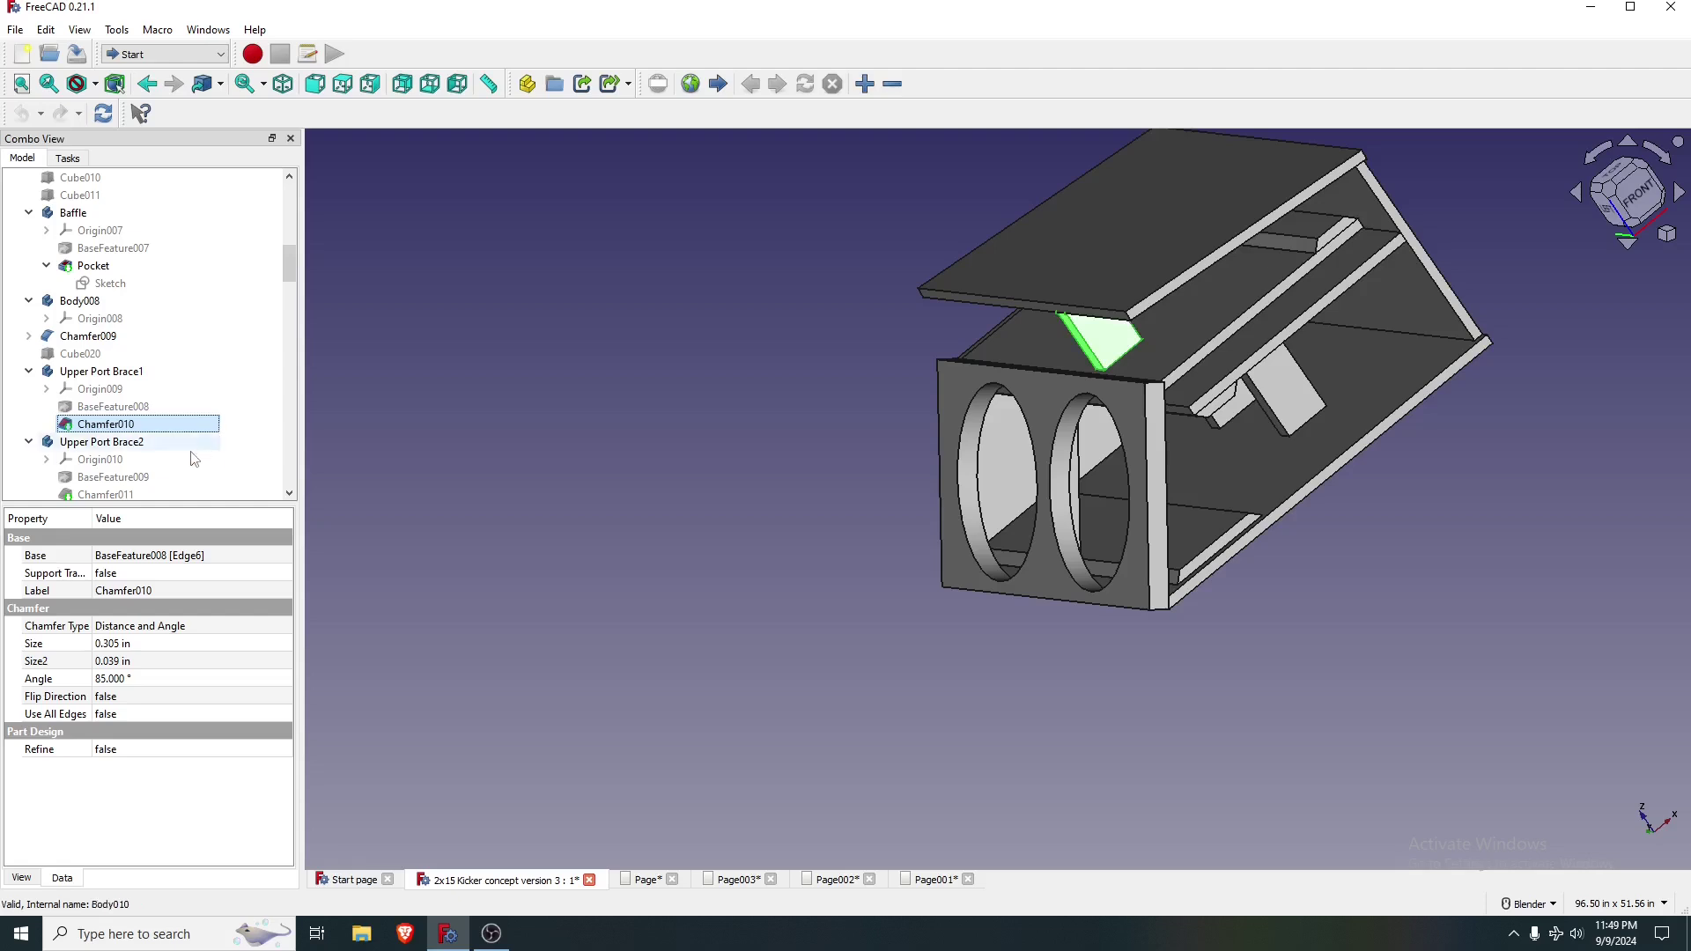
scroll(151, 491, "down", 1)
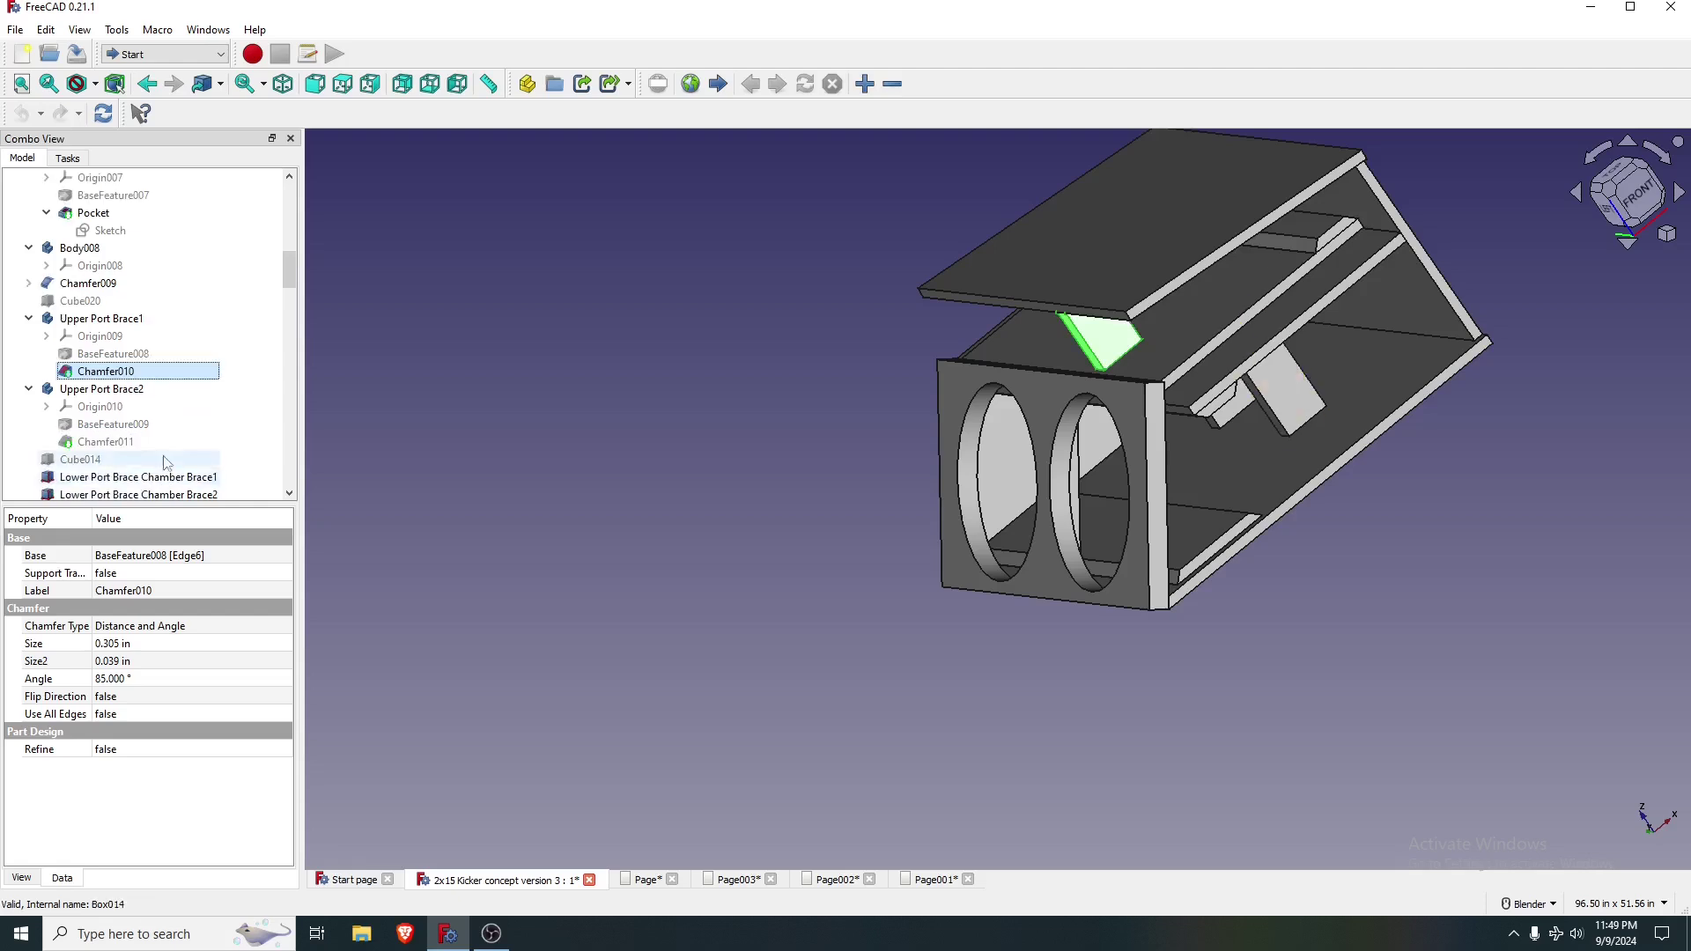
left_click(158, 442)
key("space")
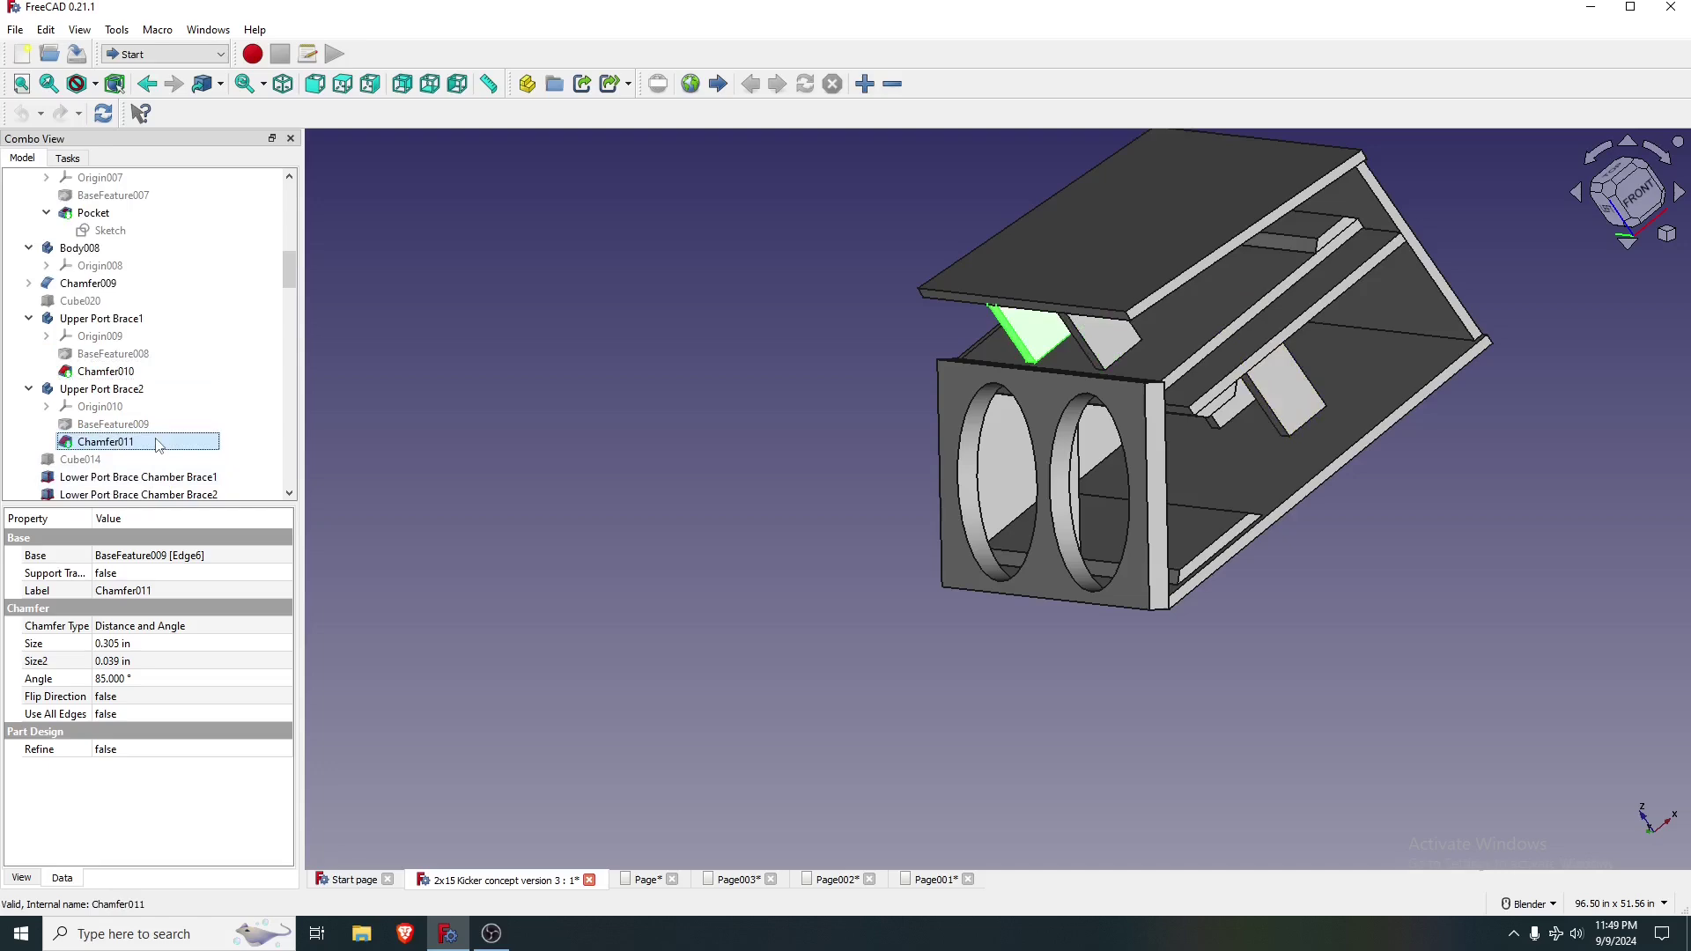
scroll(158, 445, "down", 2)
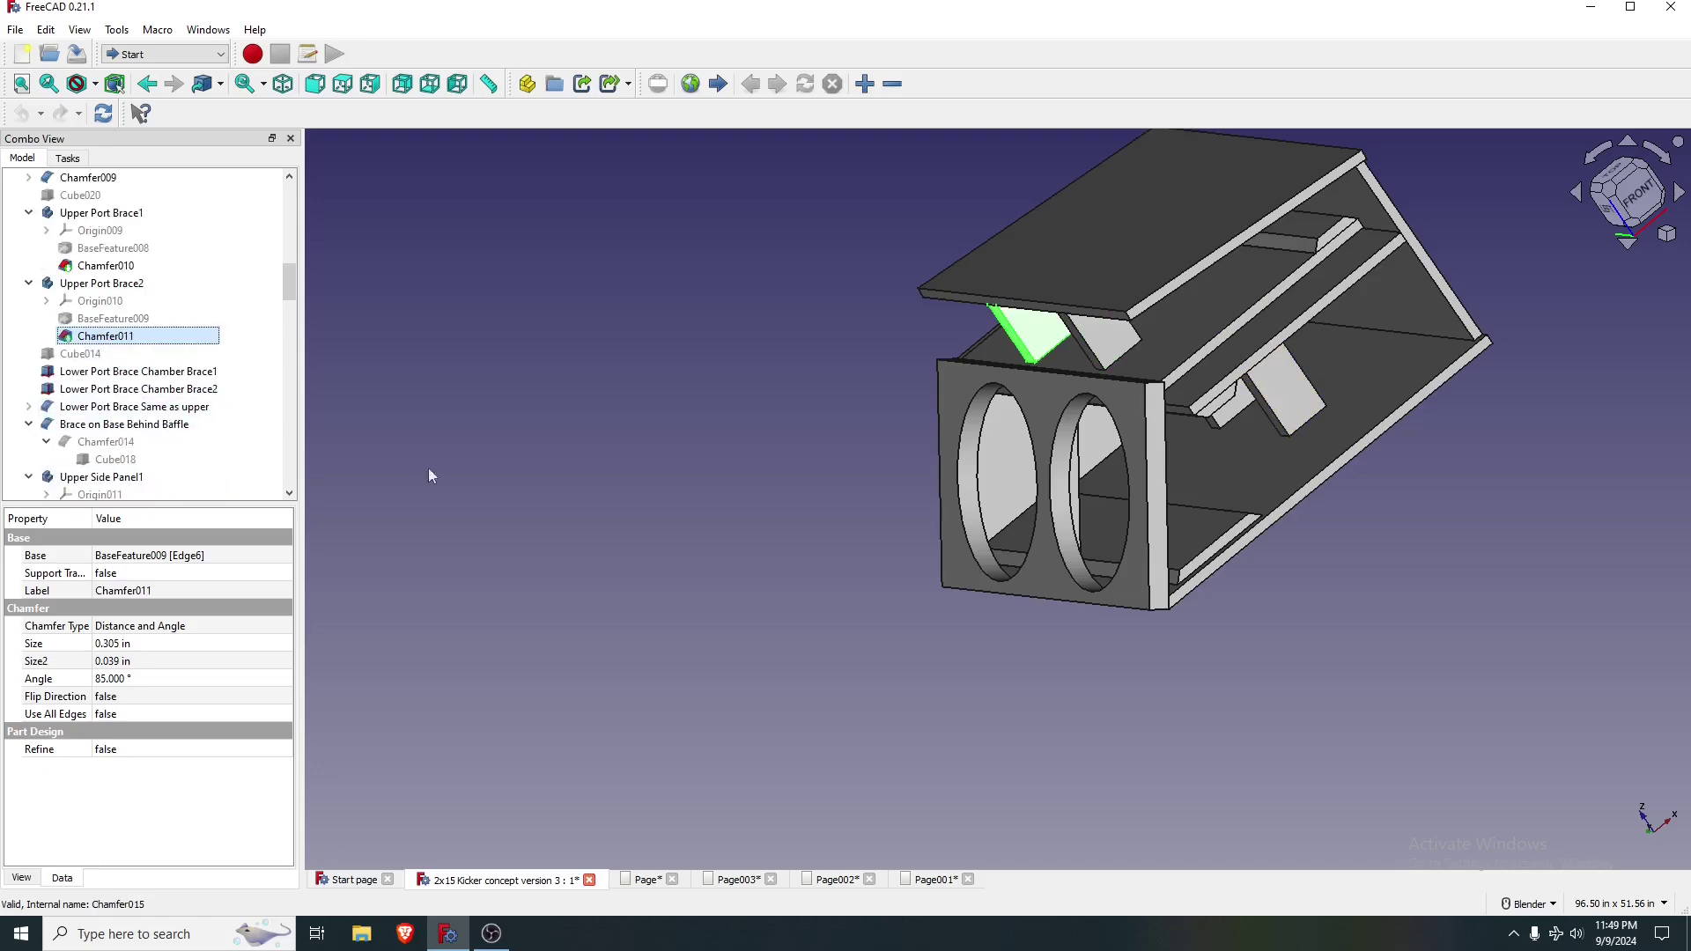
- Orbit to look inside the box and clear the Chamfer011 selection
middle_click_drag(1013, 413, 1119, 496)
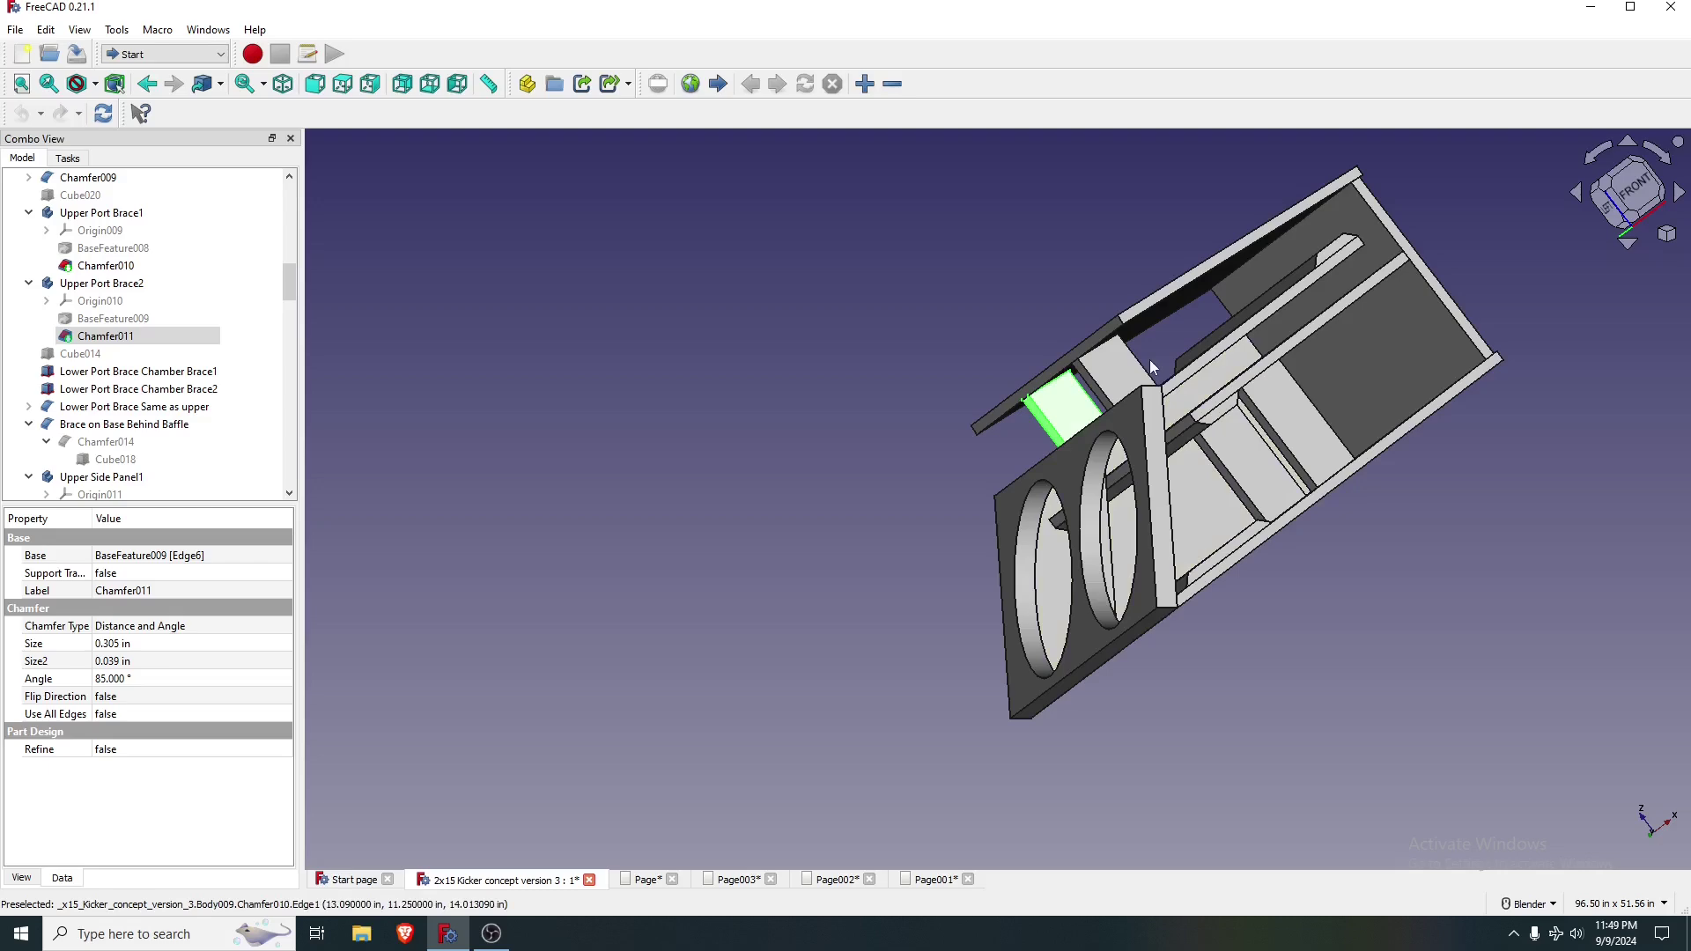
middle_click_drag(1215, 370, 1461, 342)
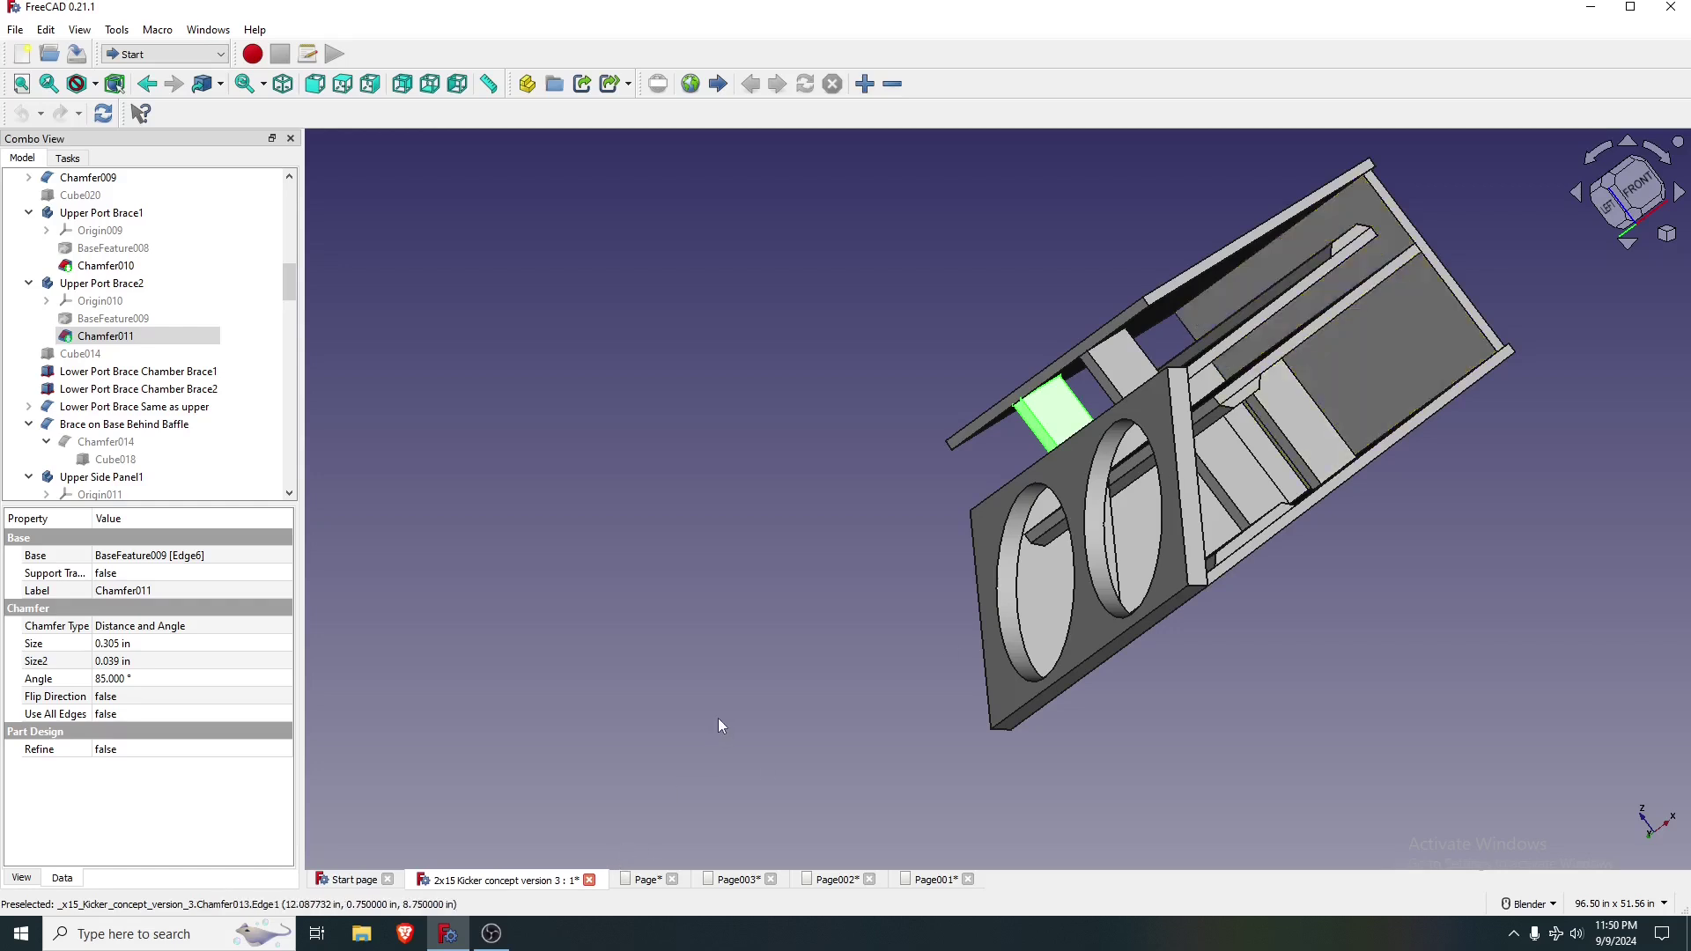
left_click(965, 188)
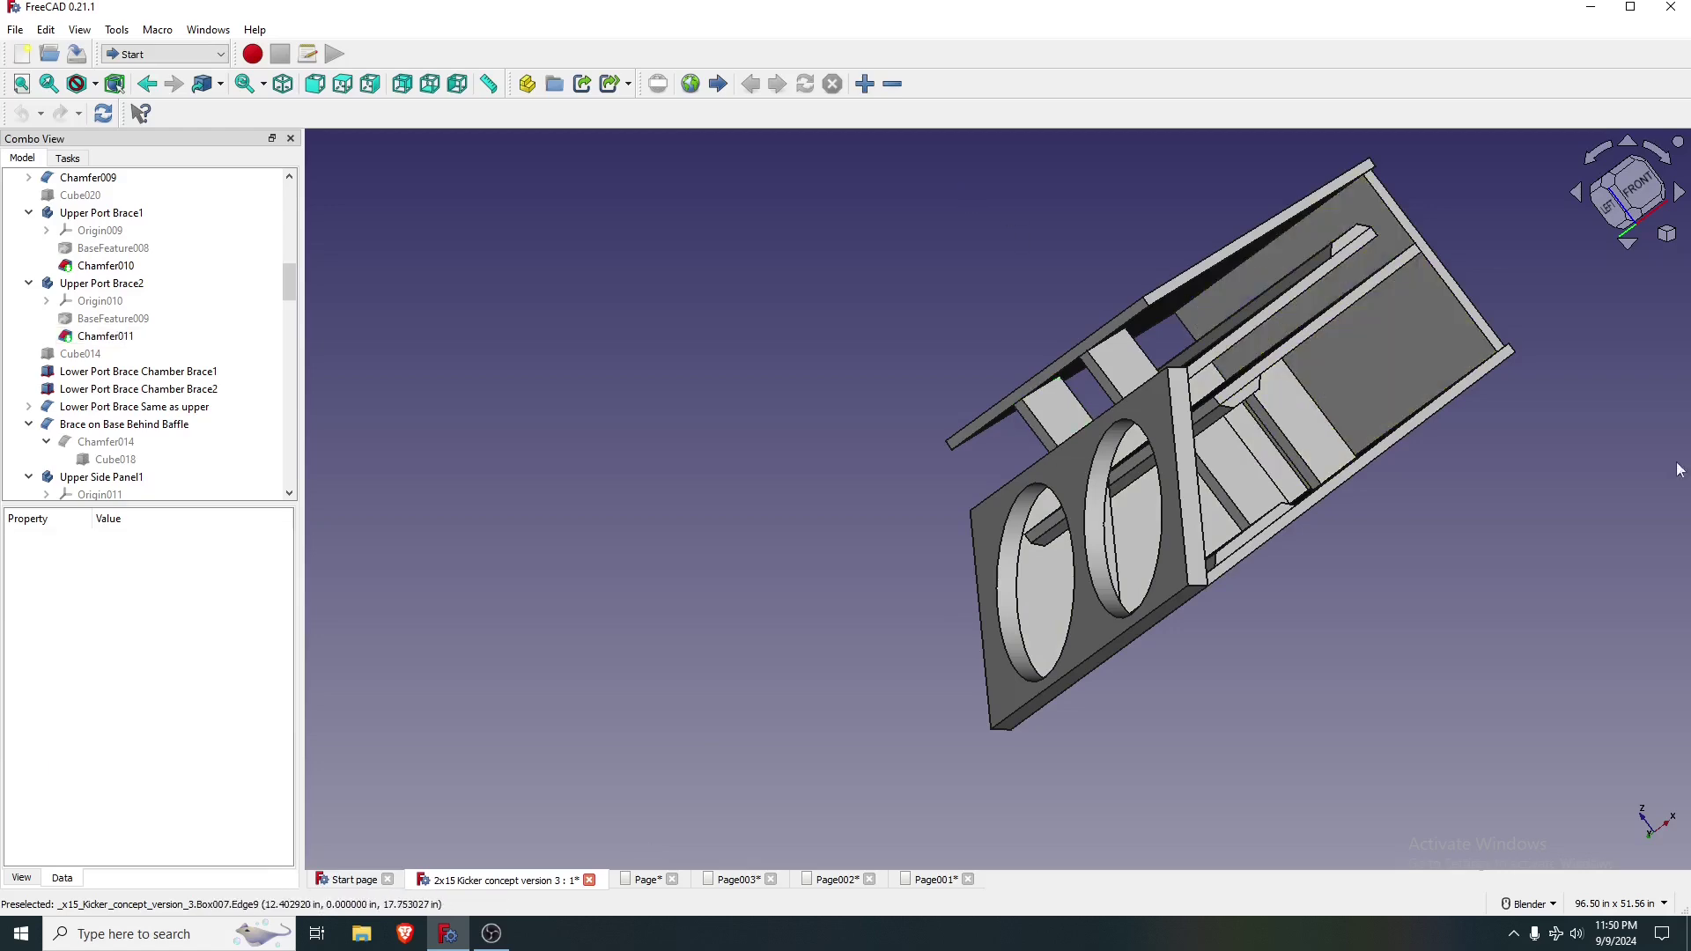
- Orbit and zoom to view the braces through the two round baffle cutouts
middle_click_drag(1564, 421, 1478, 474)
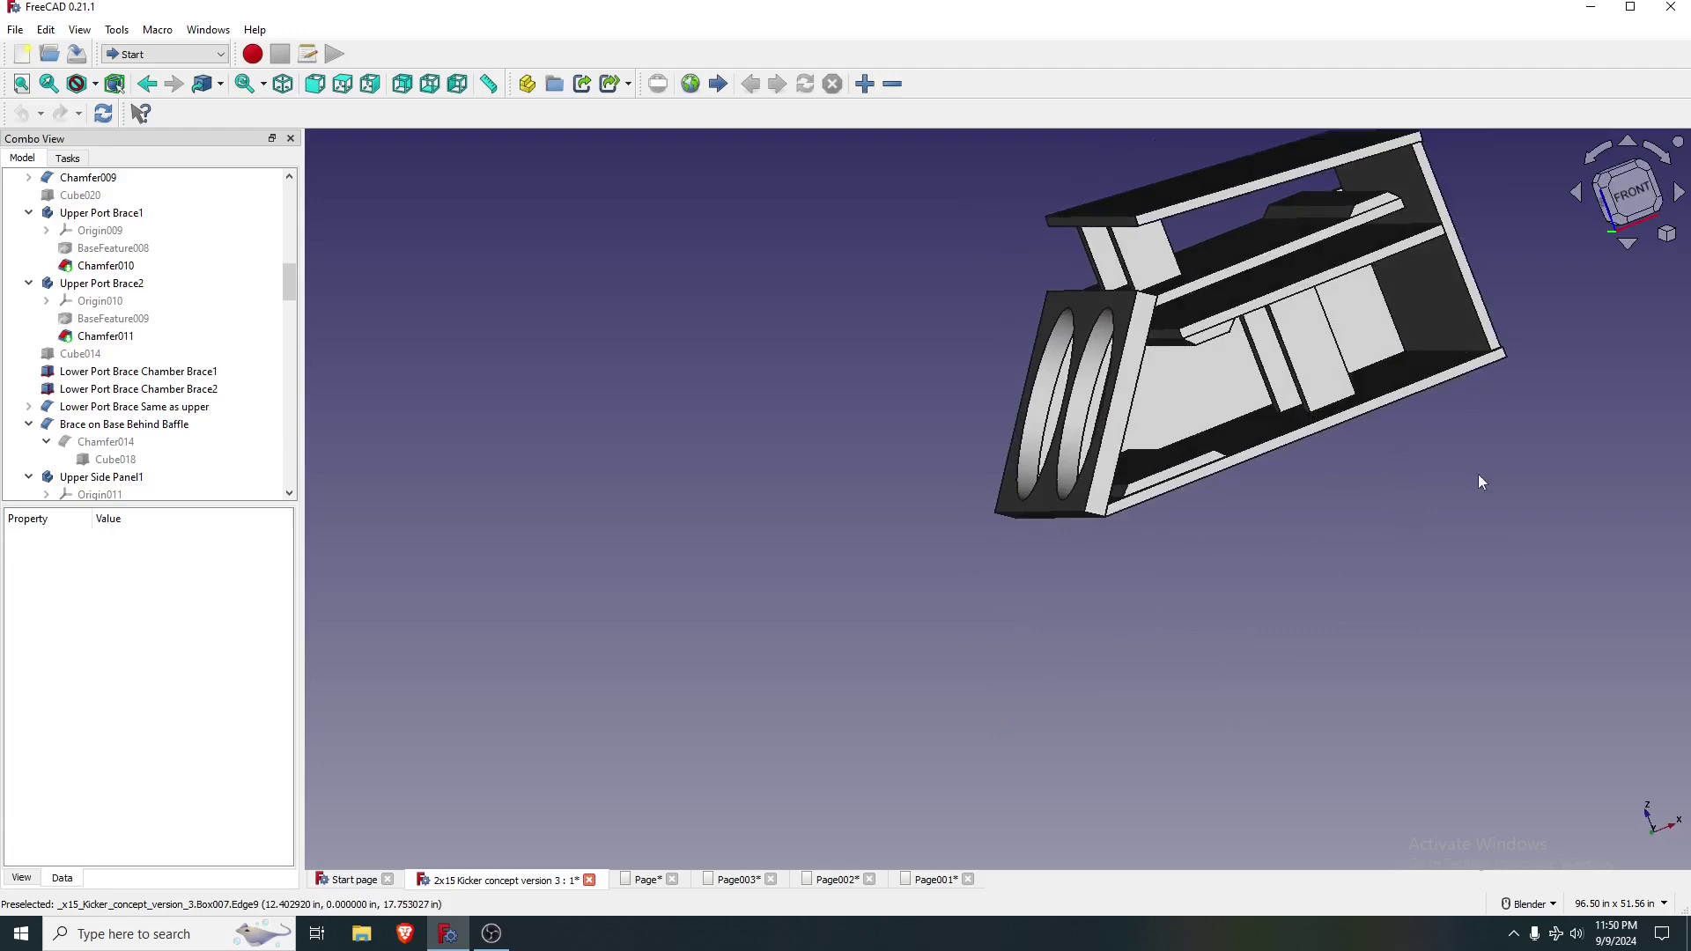
scroll(1317, 203, "down", 3)
scroll(1391, 153, "up", 5)
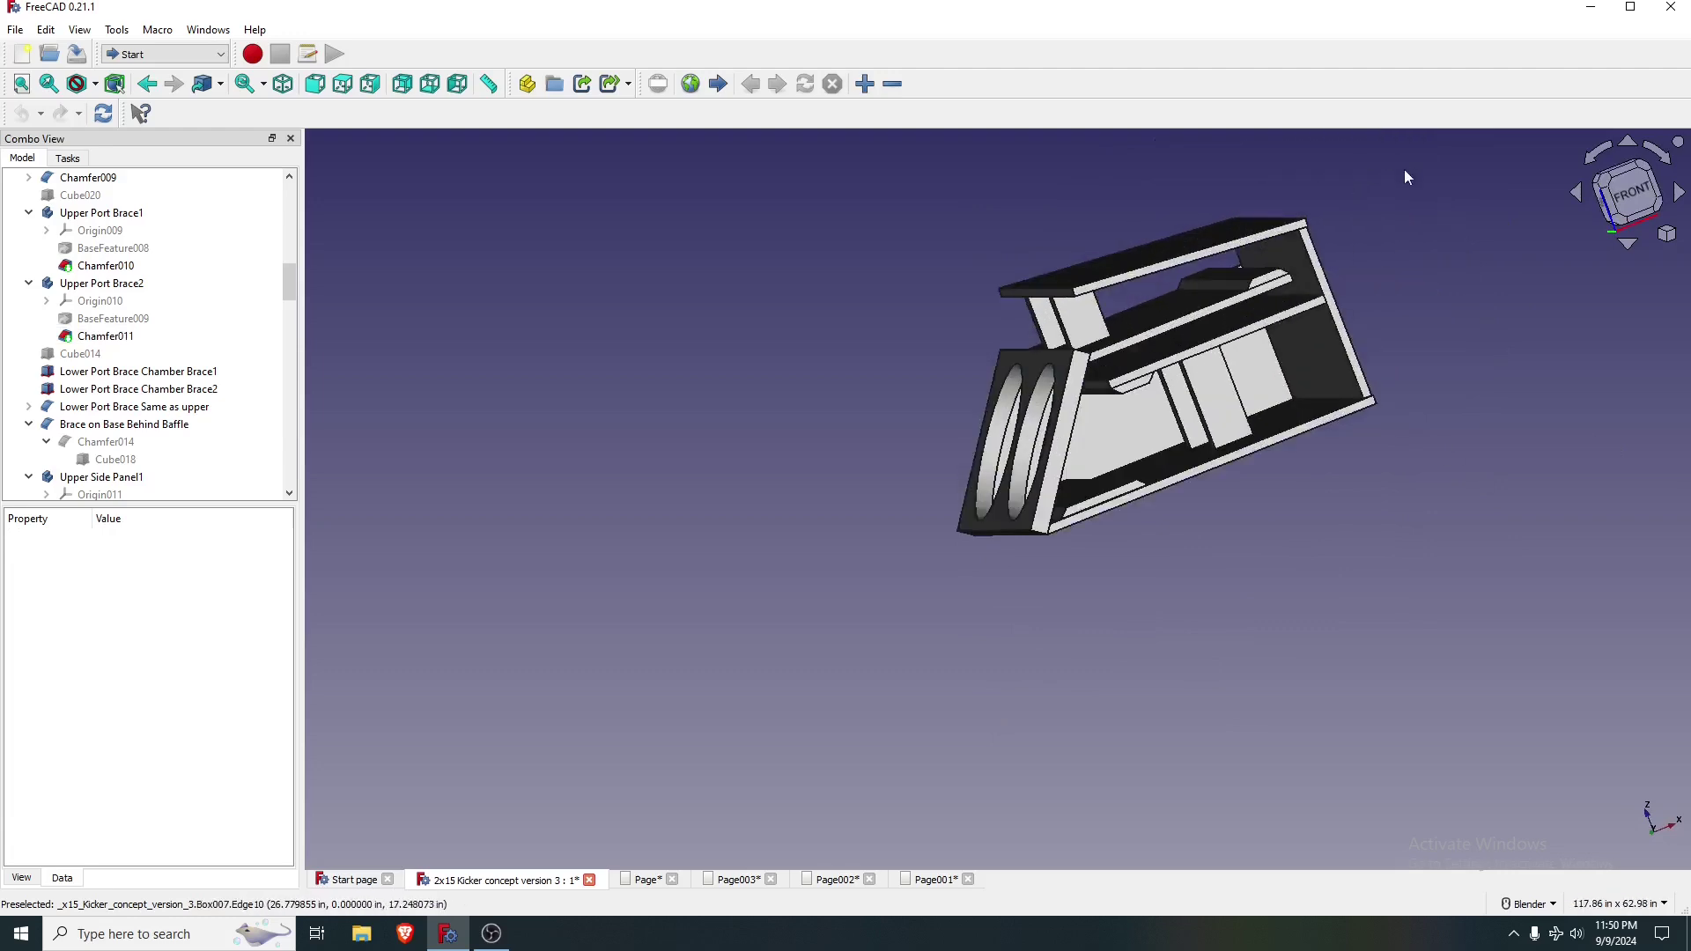
middle_click_drag(1113, 629, 1390, 525)
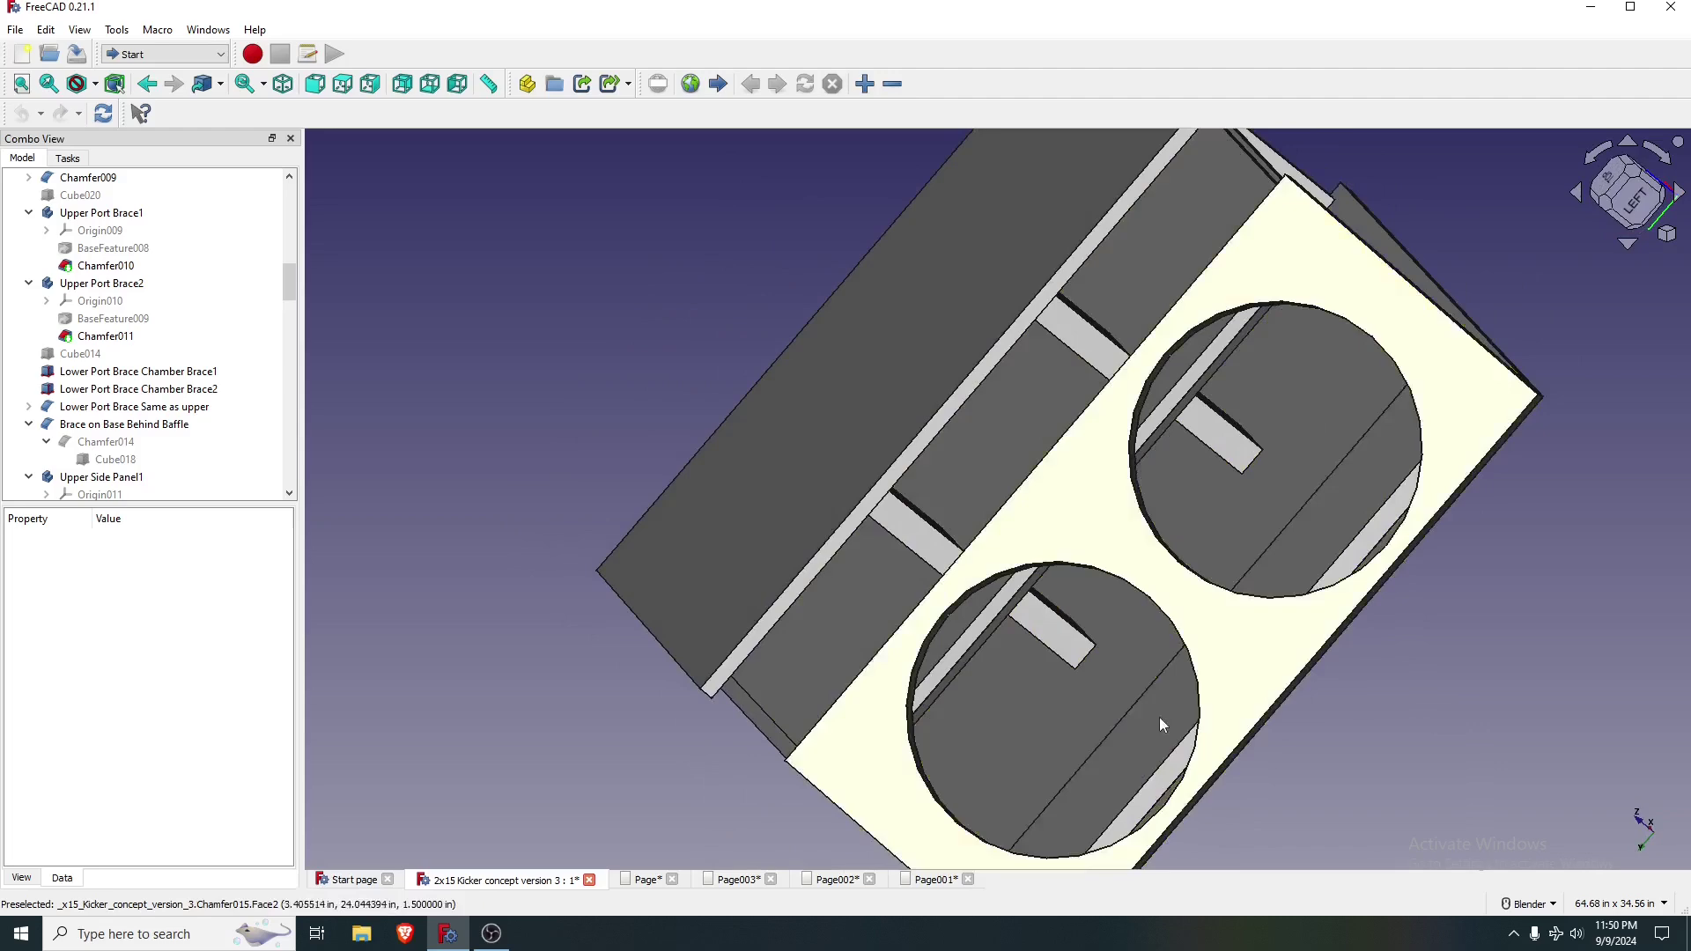
middle_click_drag(1194, 806, 925, 786)
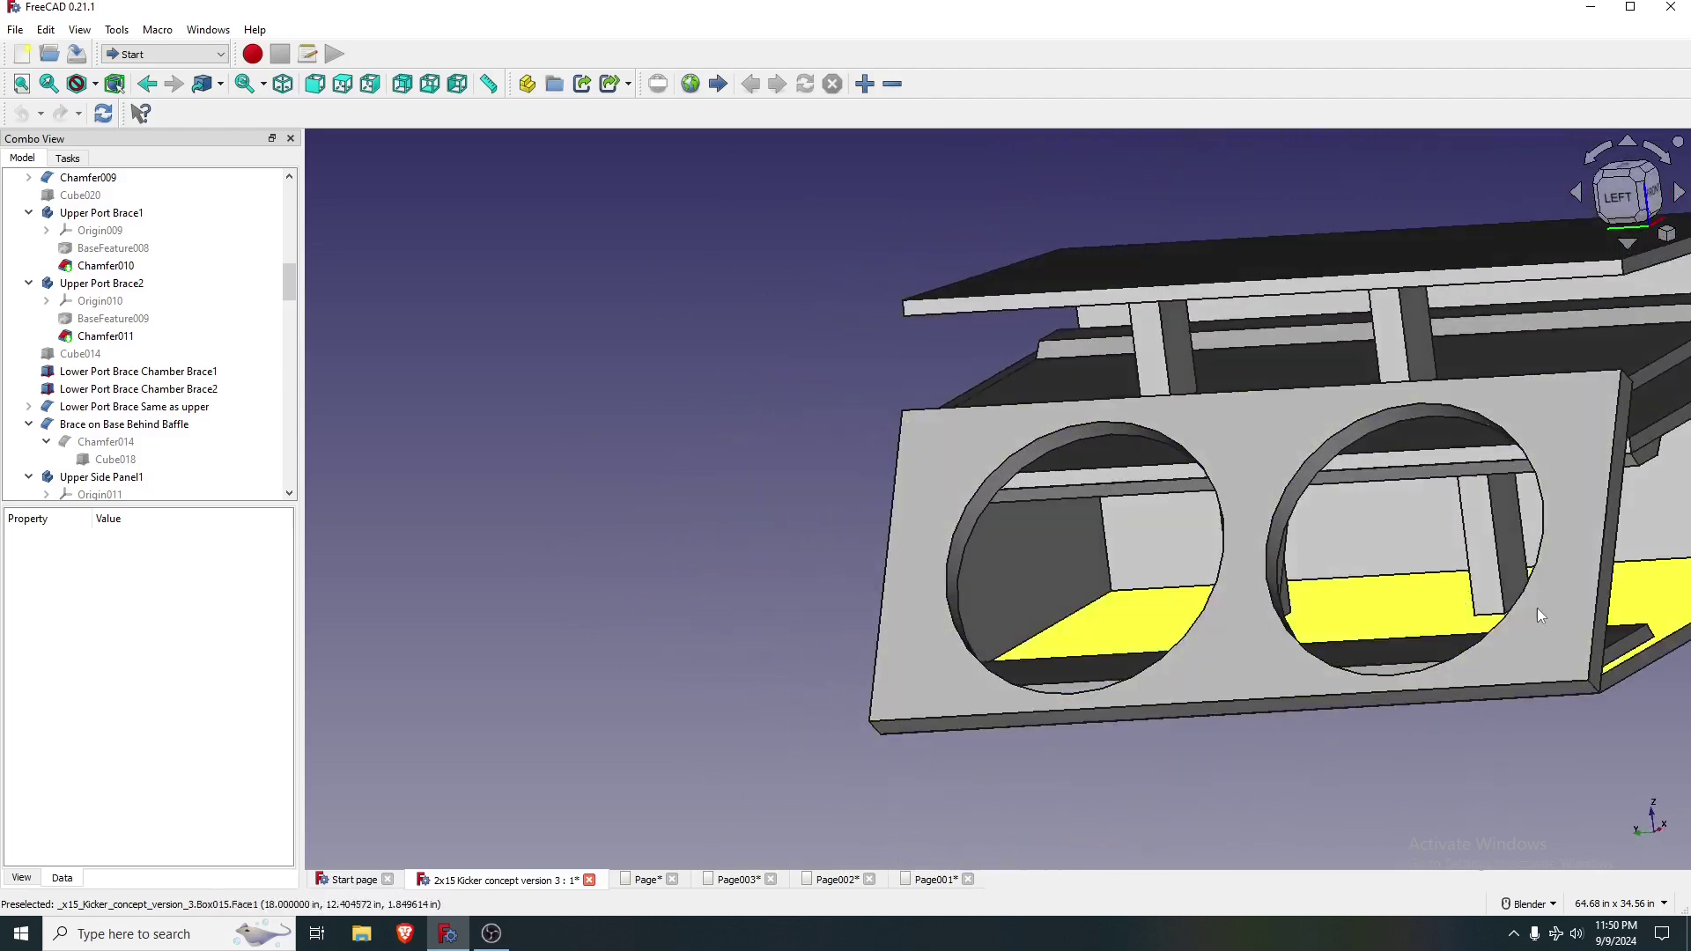
middle_click_drag(1540, 611, 1507, 525)
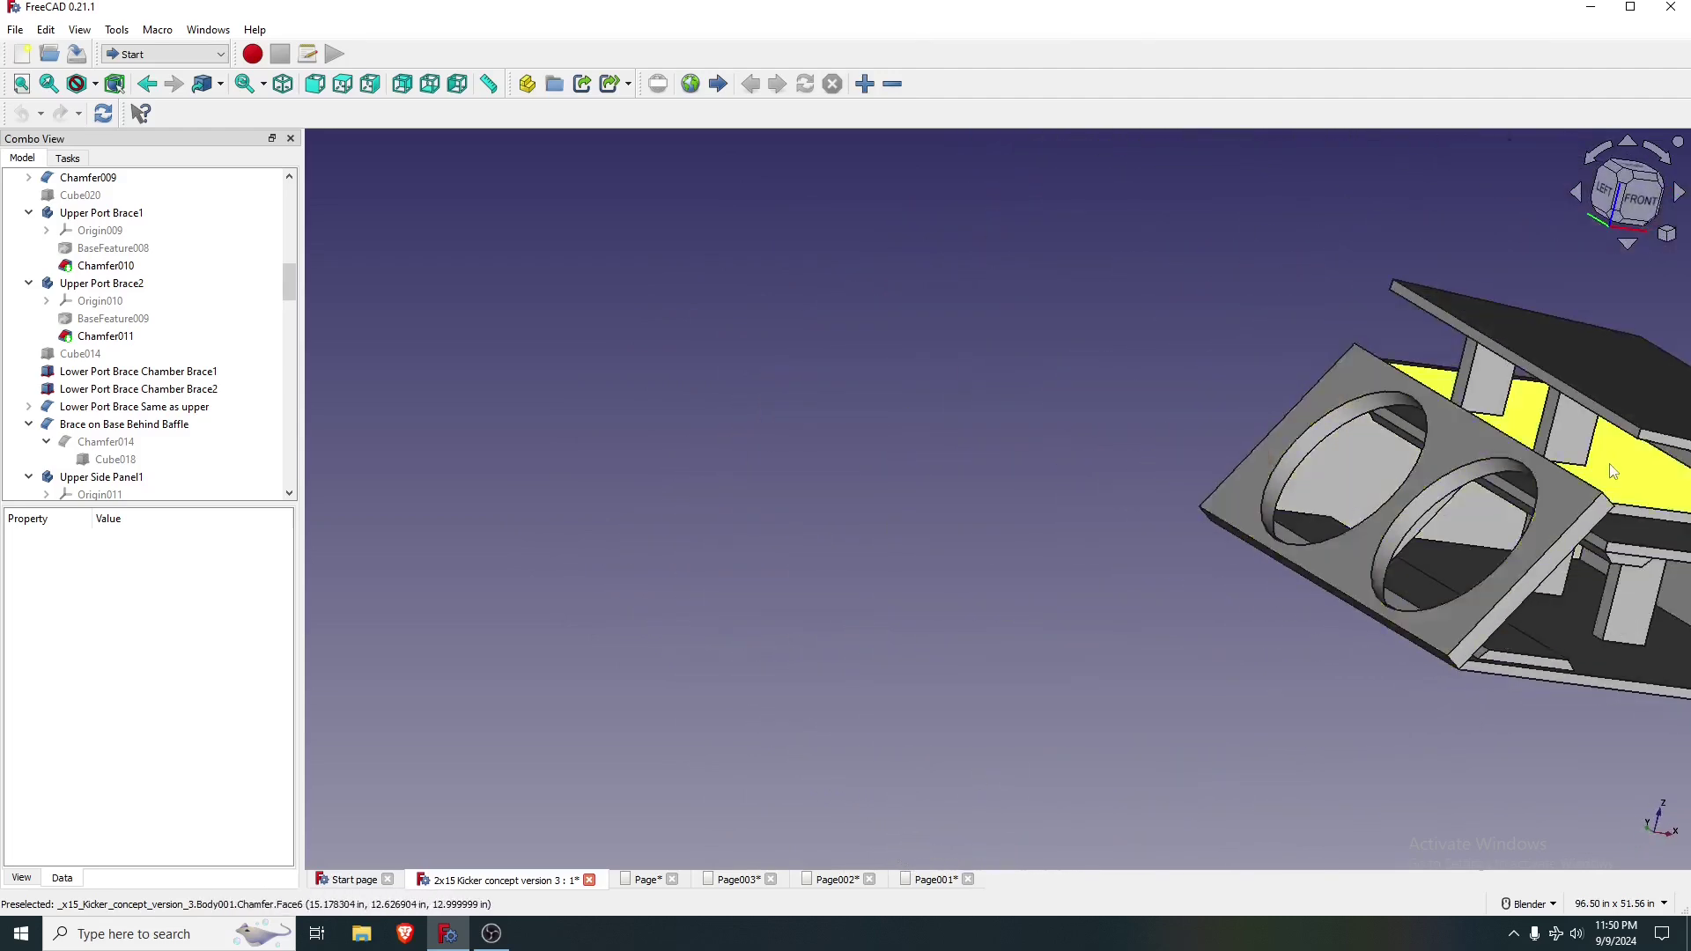
scroll(1627, 479, "up", 3)
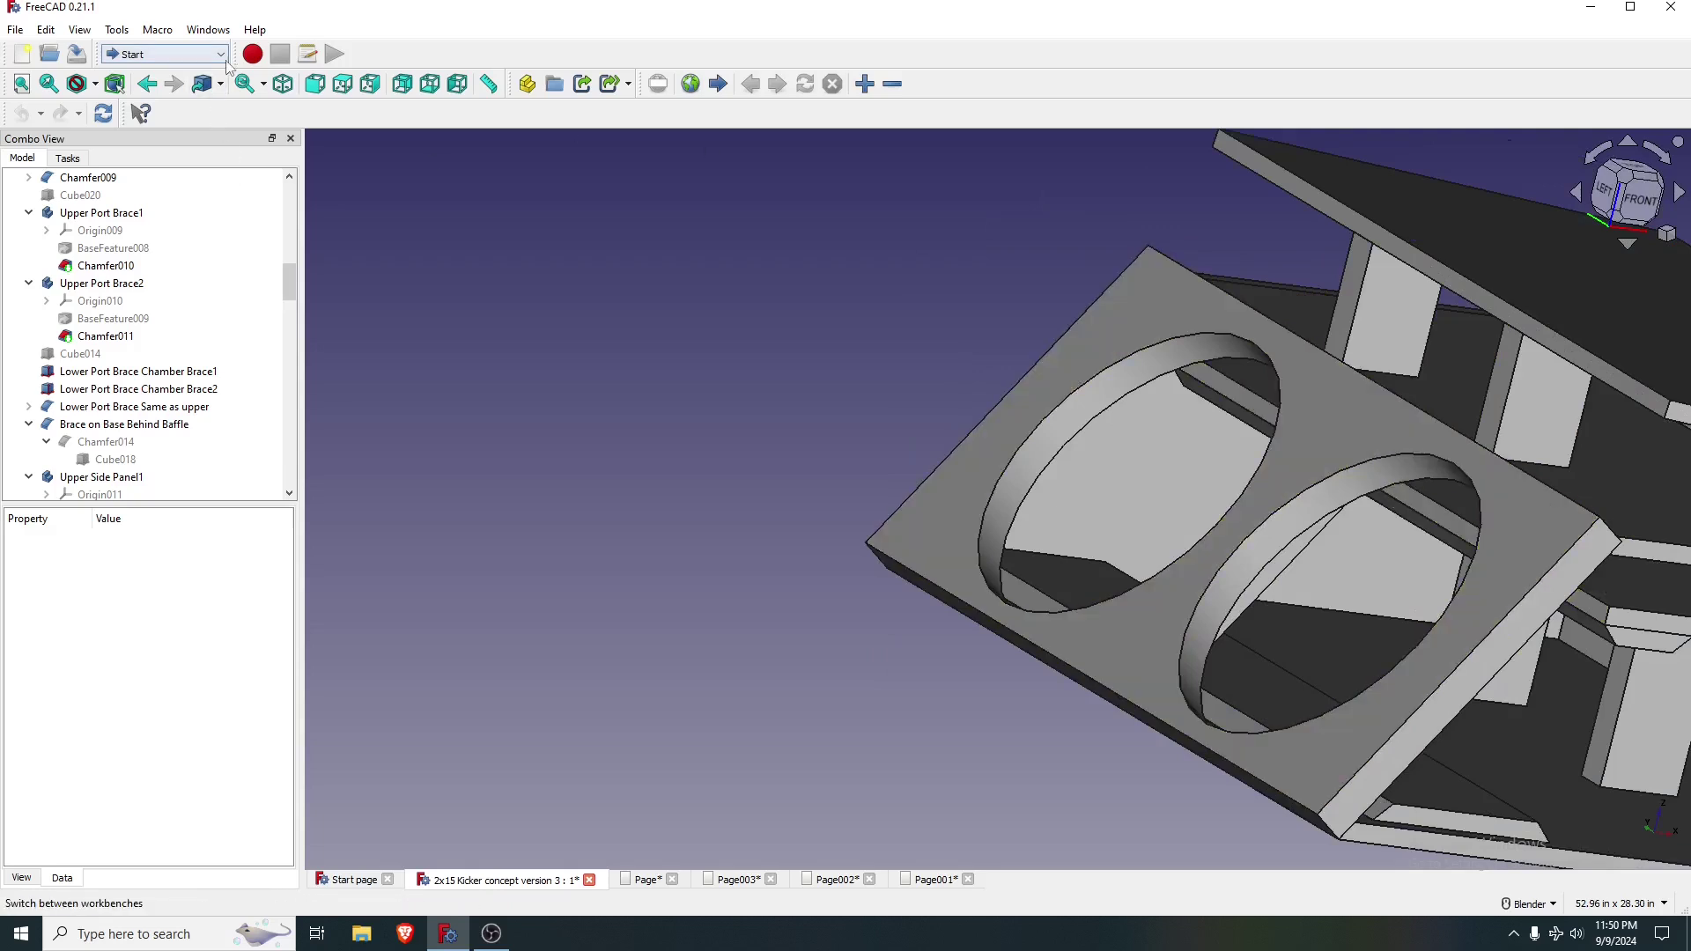
- In the Part workbench, measure the baffle's top edge with Measure Linear: 36.000 in
left_click(199, 54)
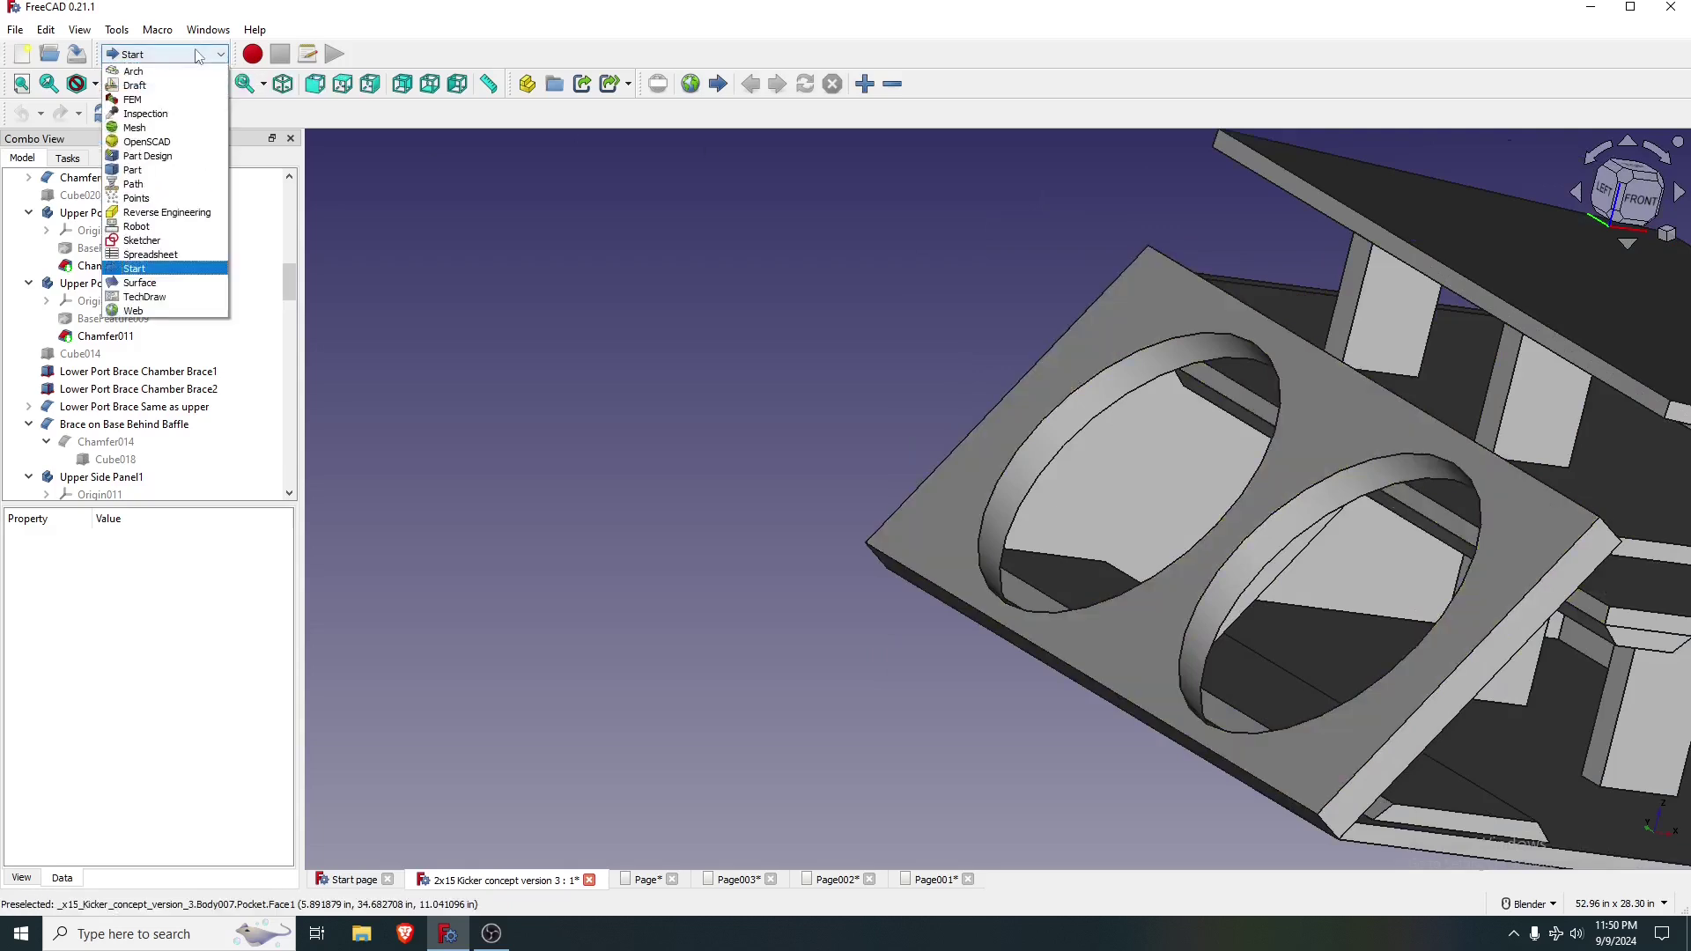
left_click(150, 171)
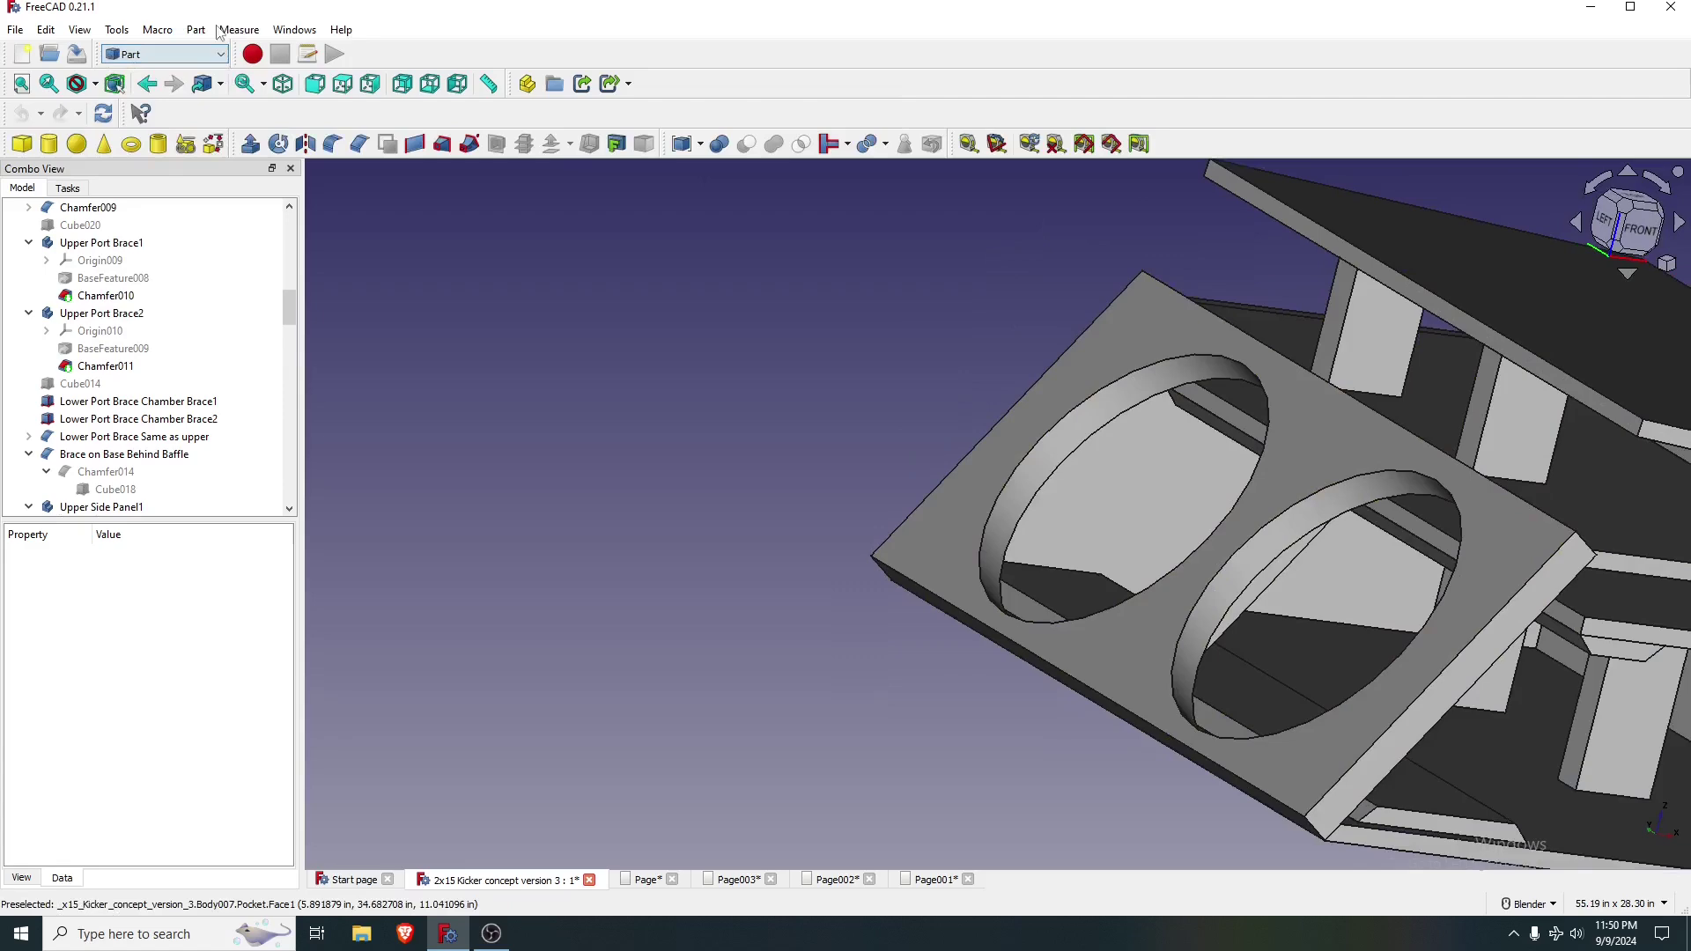
left_click(238, 29)
left_click(264, 48)
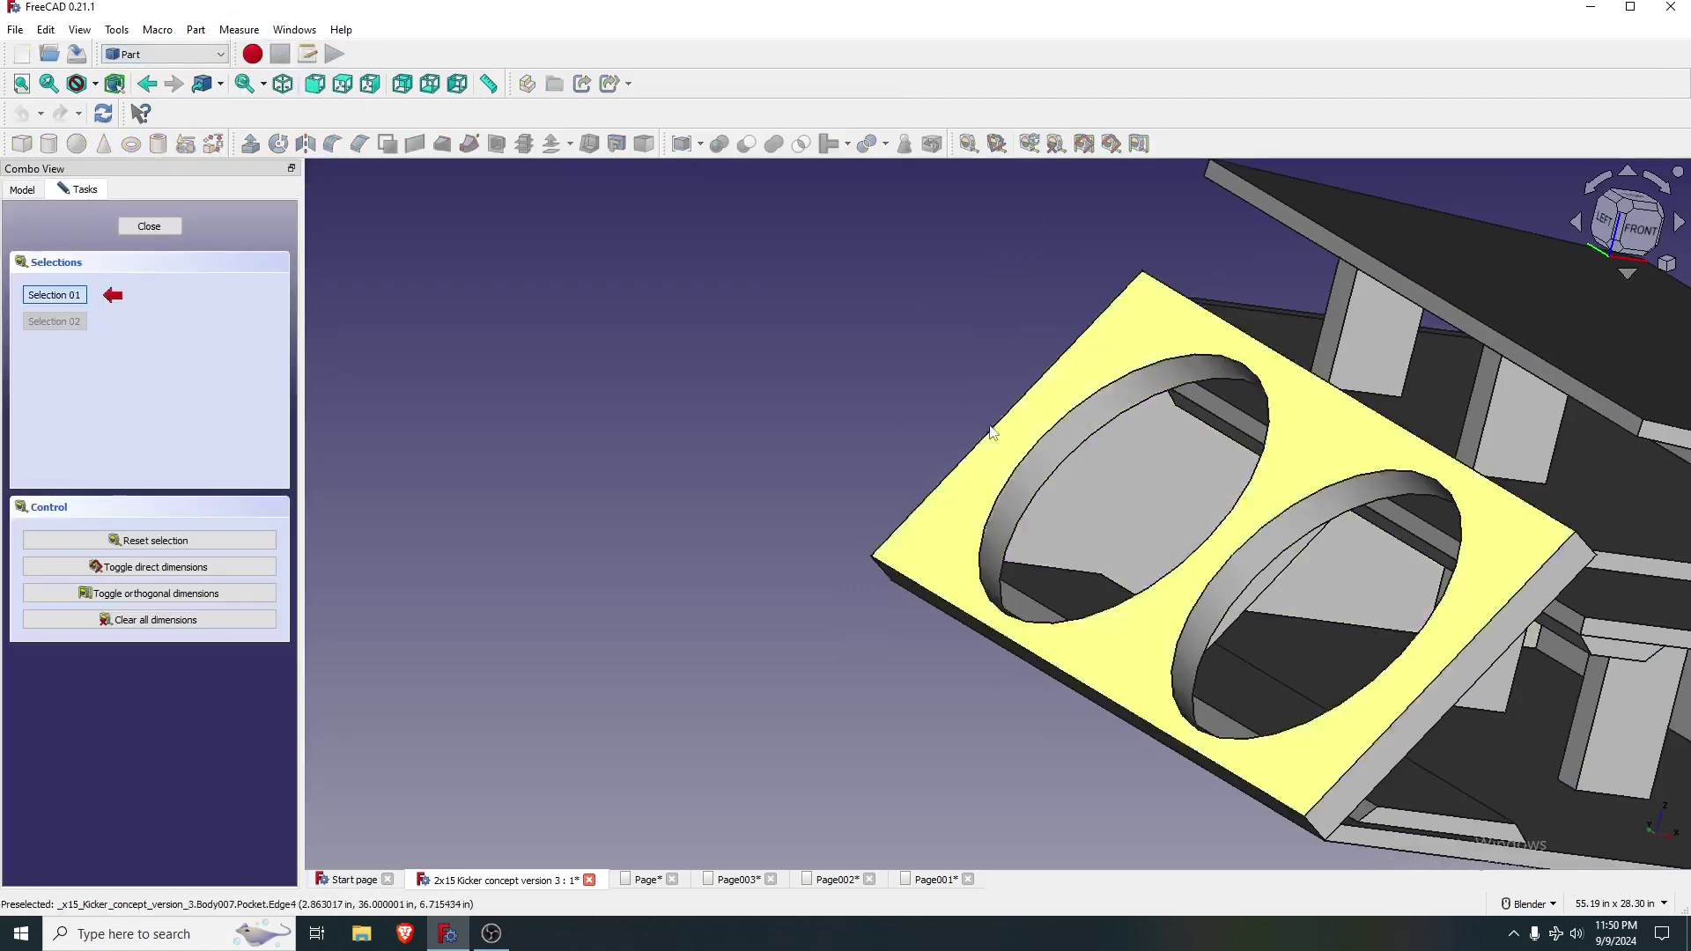
left_click(986, 429)
left_click(1440, 674)
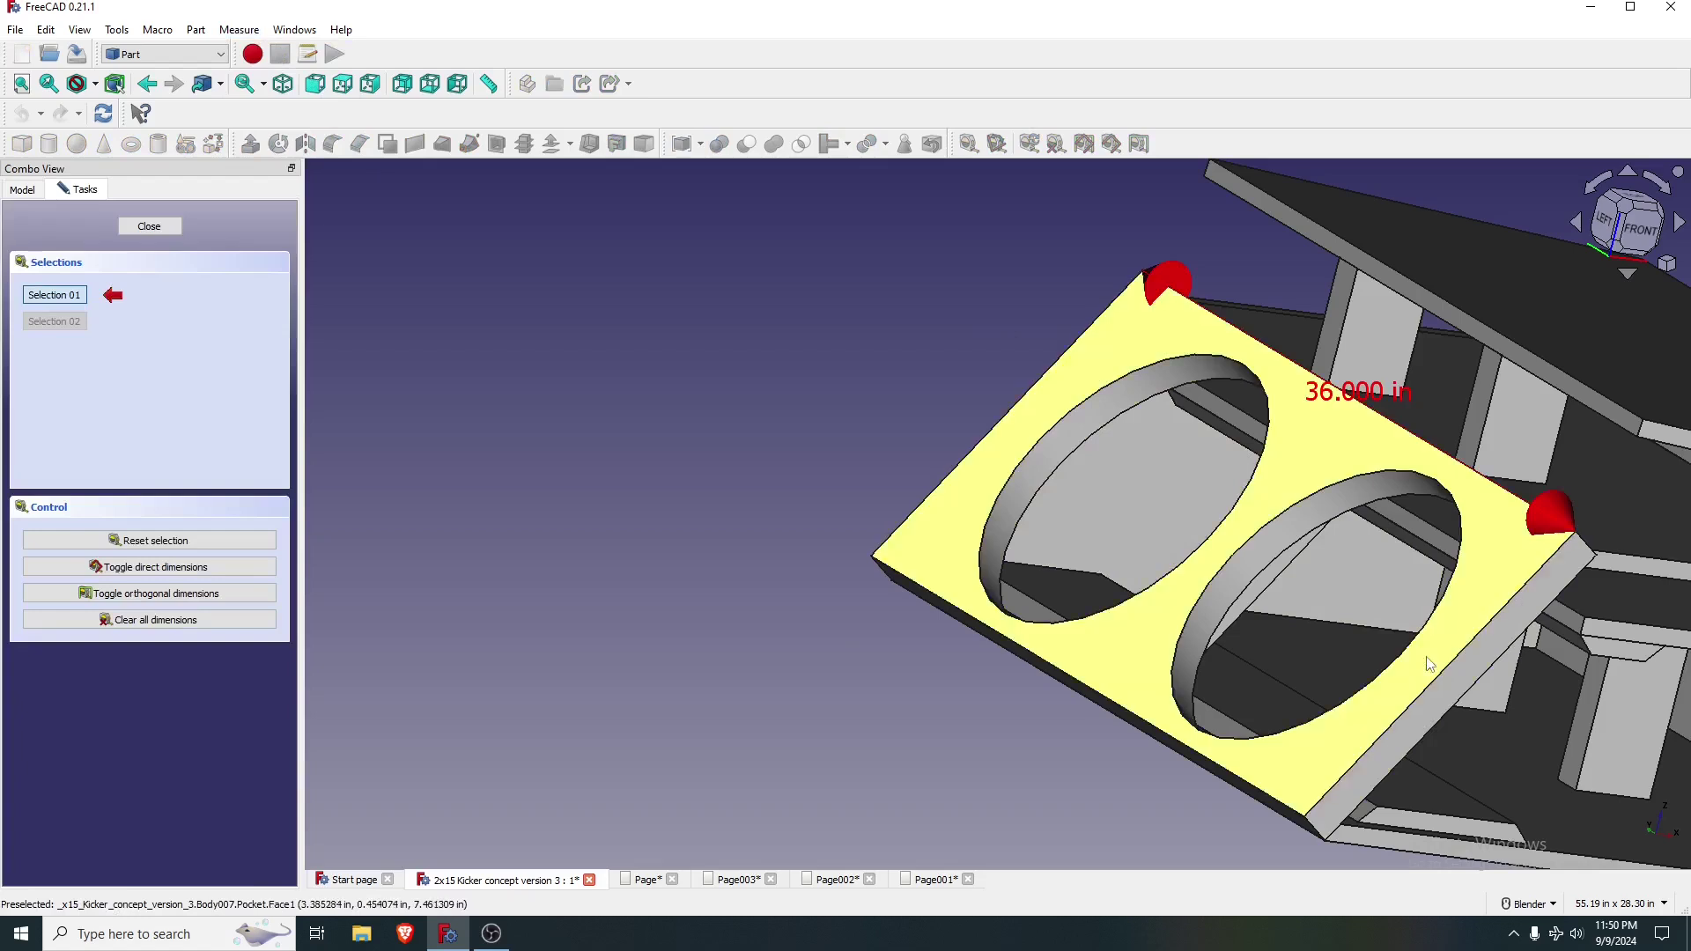
- Inspect the box's back and underside, then display the Exterior parts Lower Page sheet
scroll(1438, 601, "down", 5)
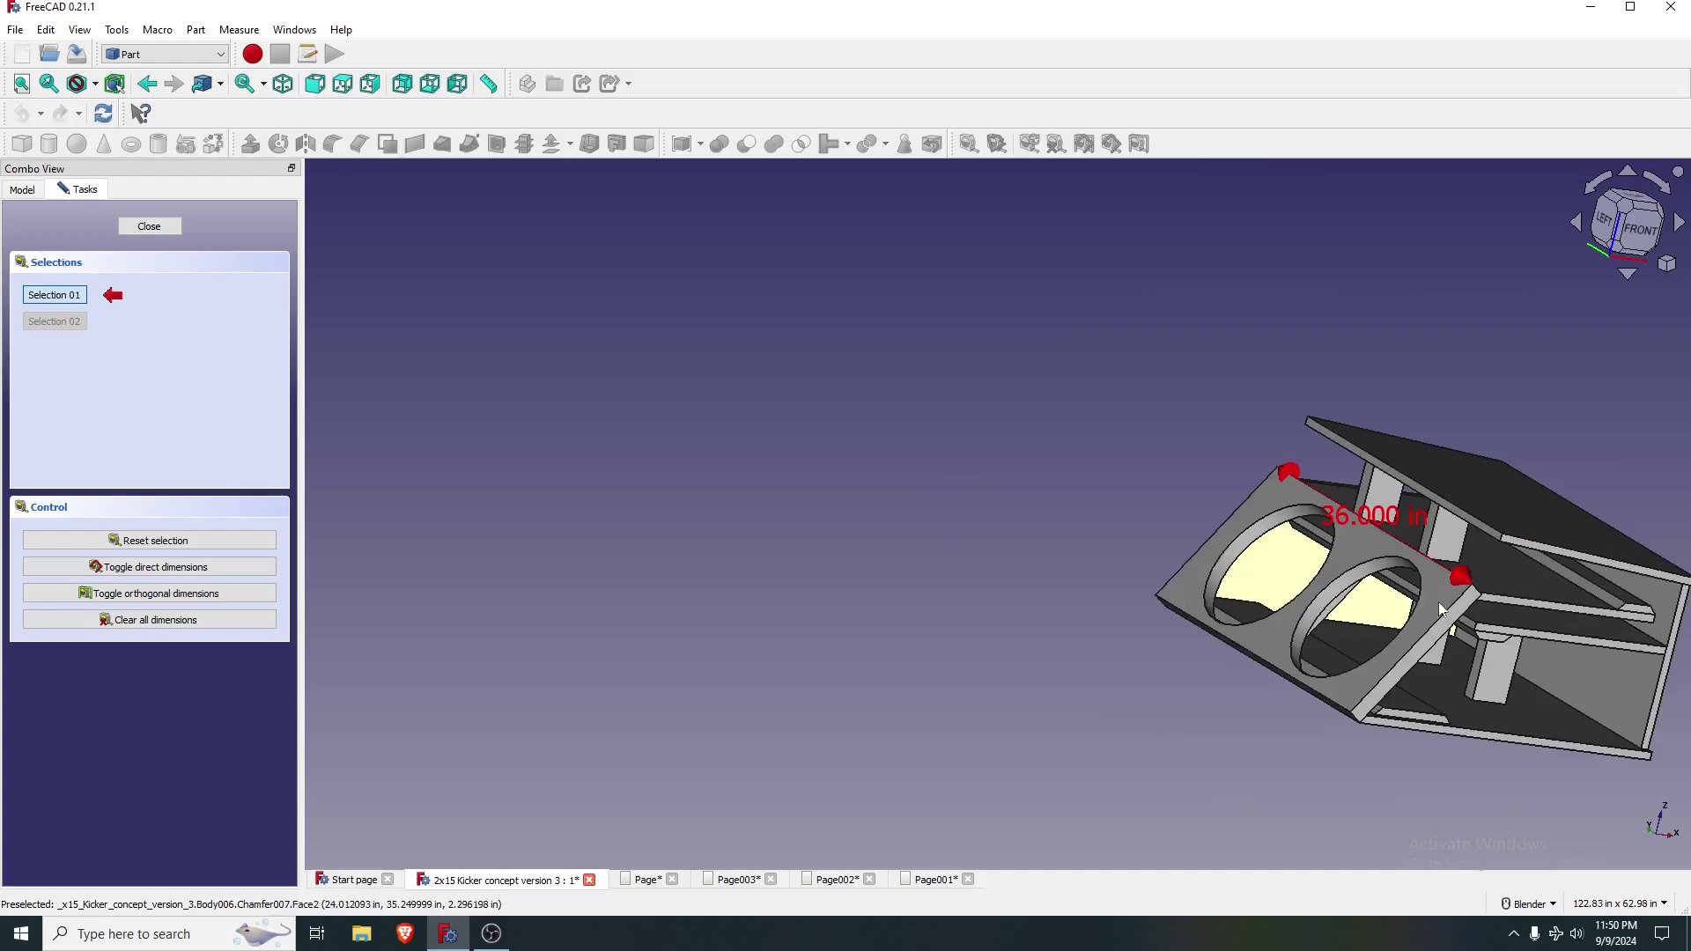
scroll(1629, 634, "up", 3)
scroll(1636, 643, "up", 2)
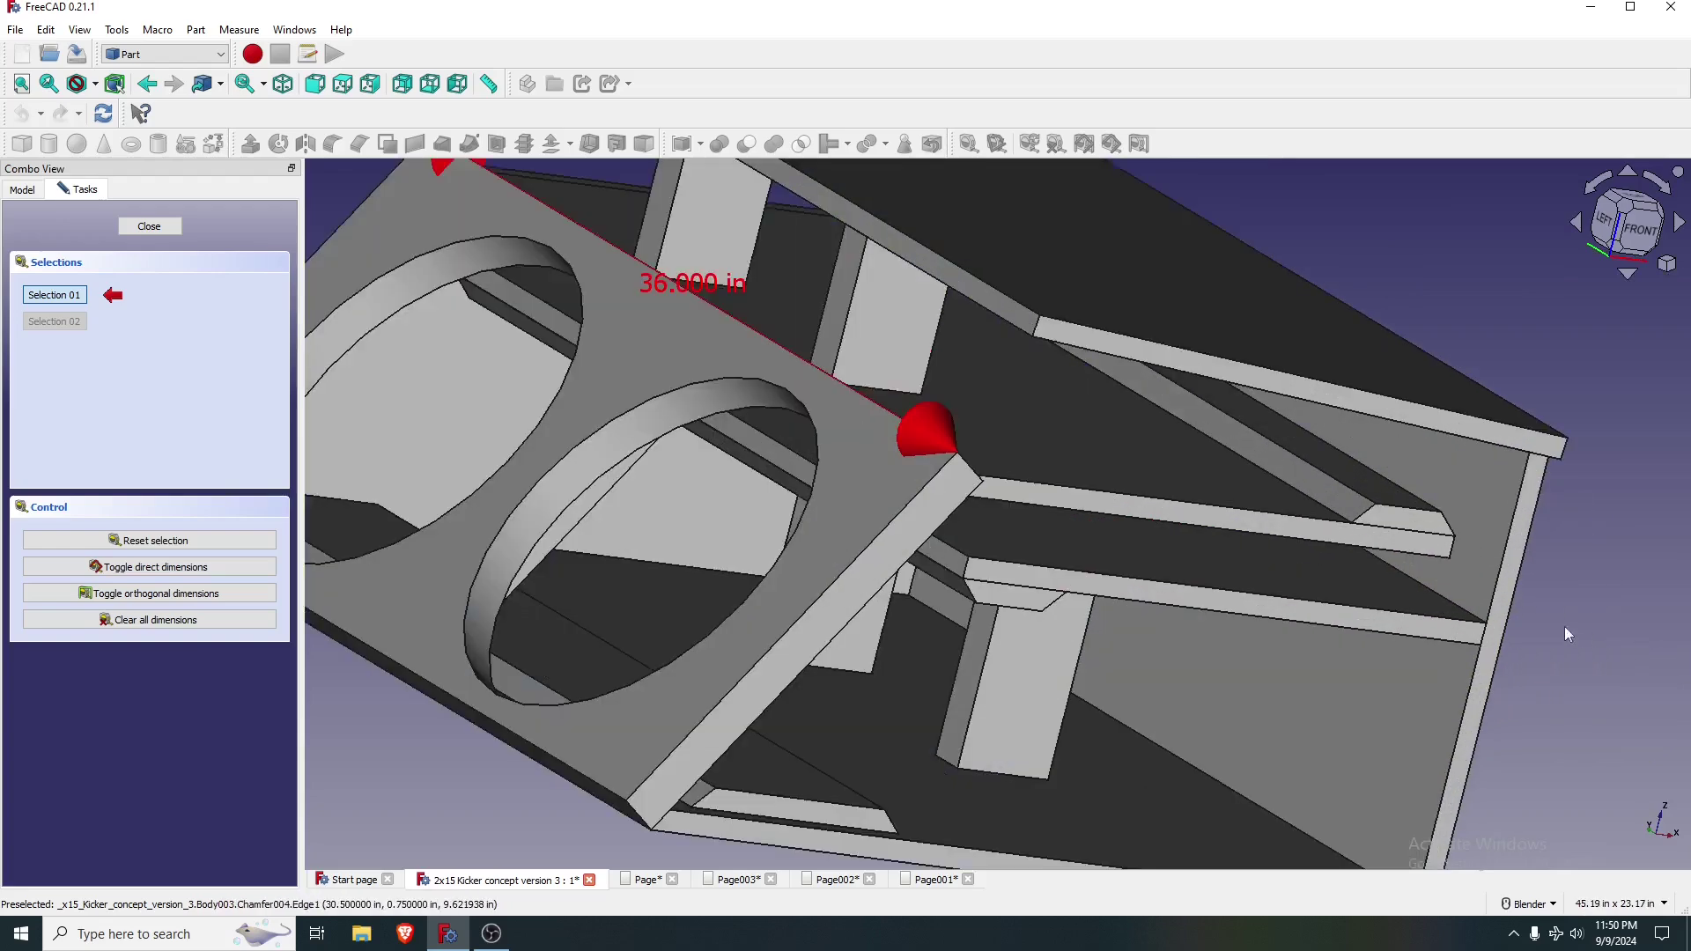
scroll(1563, 626, "down", 3)
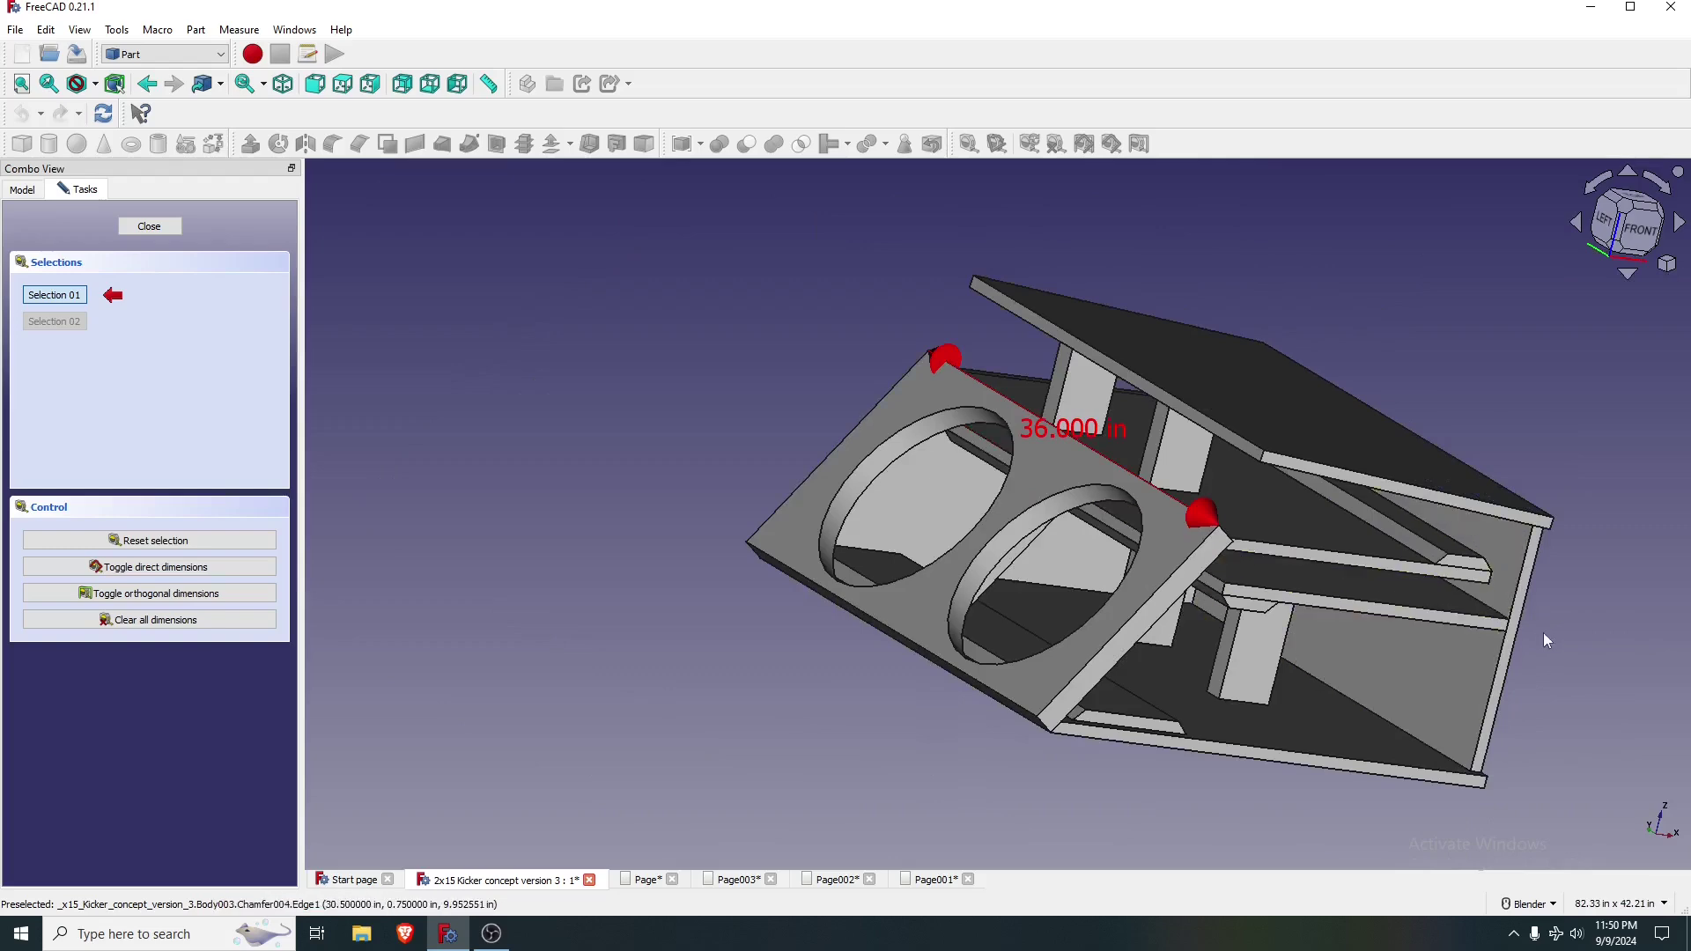
middle_click_drag(1542, 632, 1329, 684)
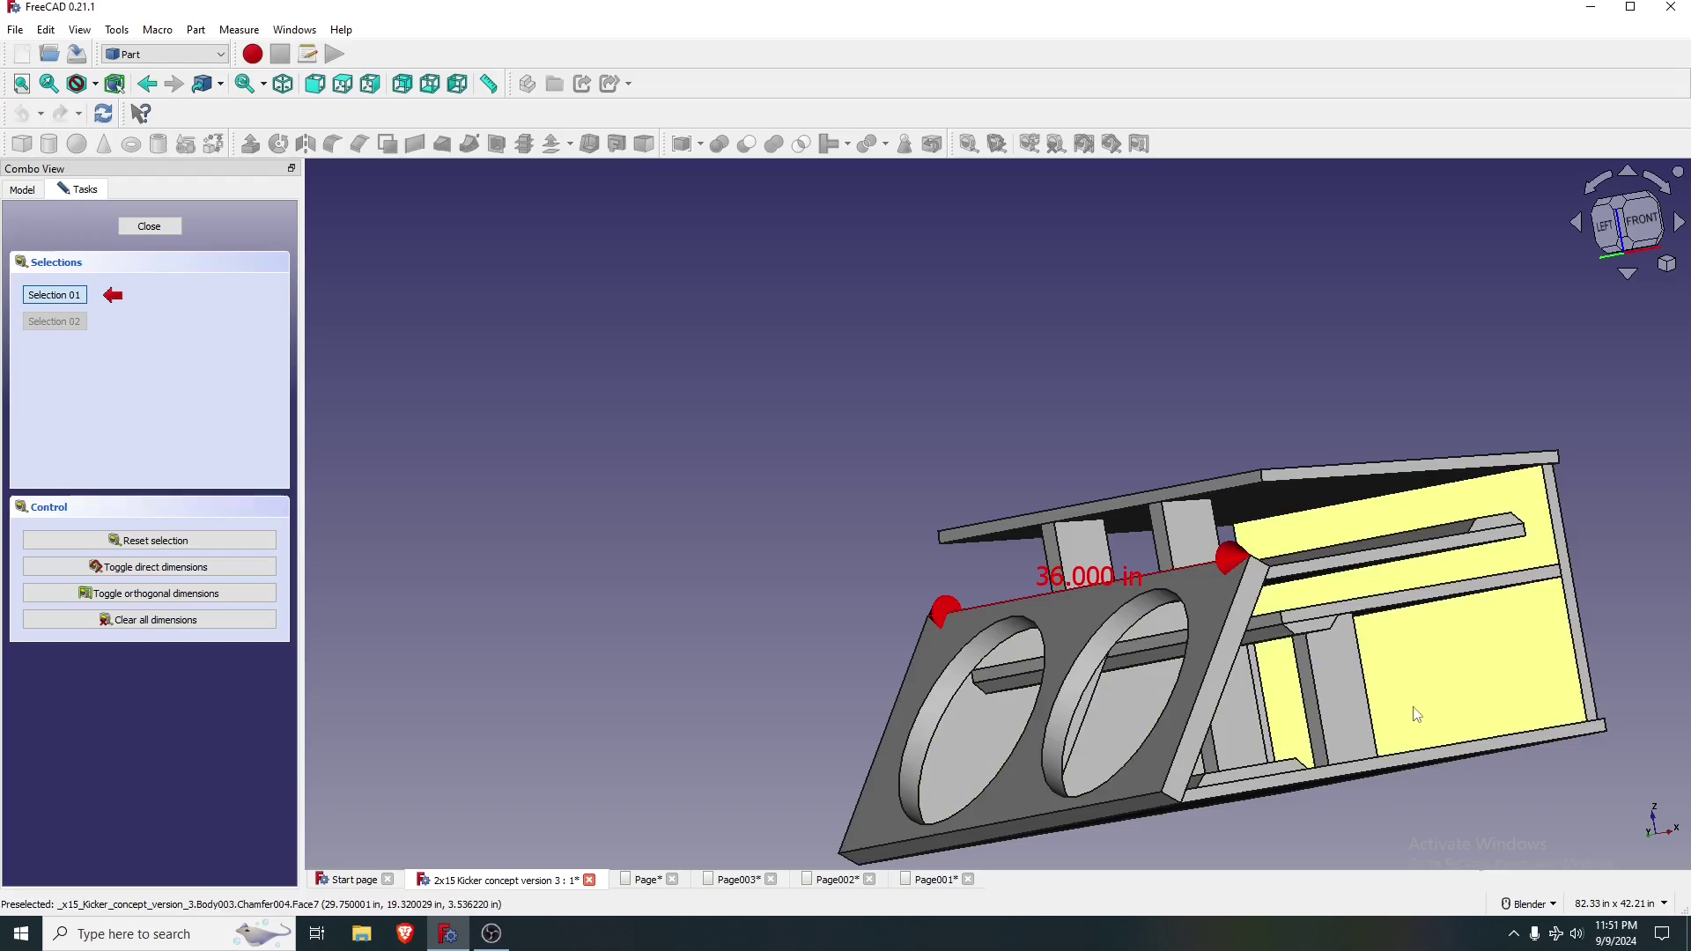
left_click(639, 880)
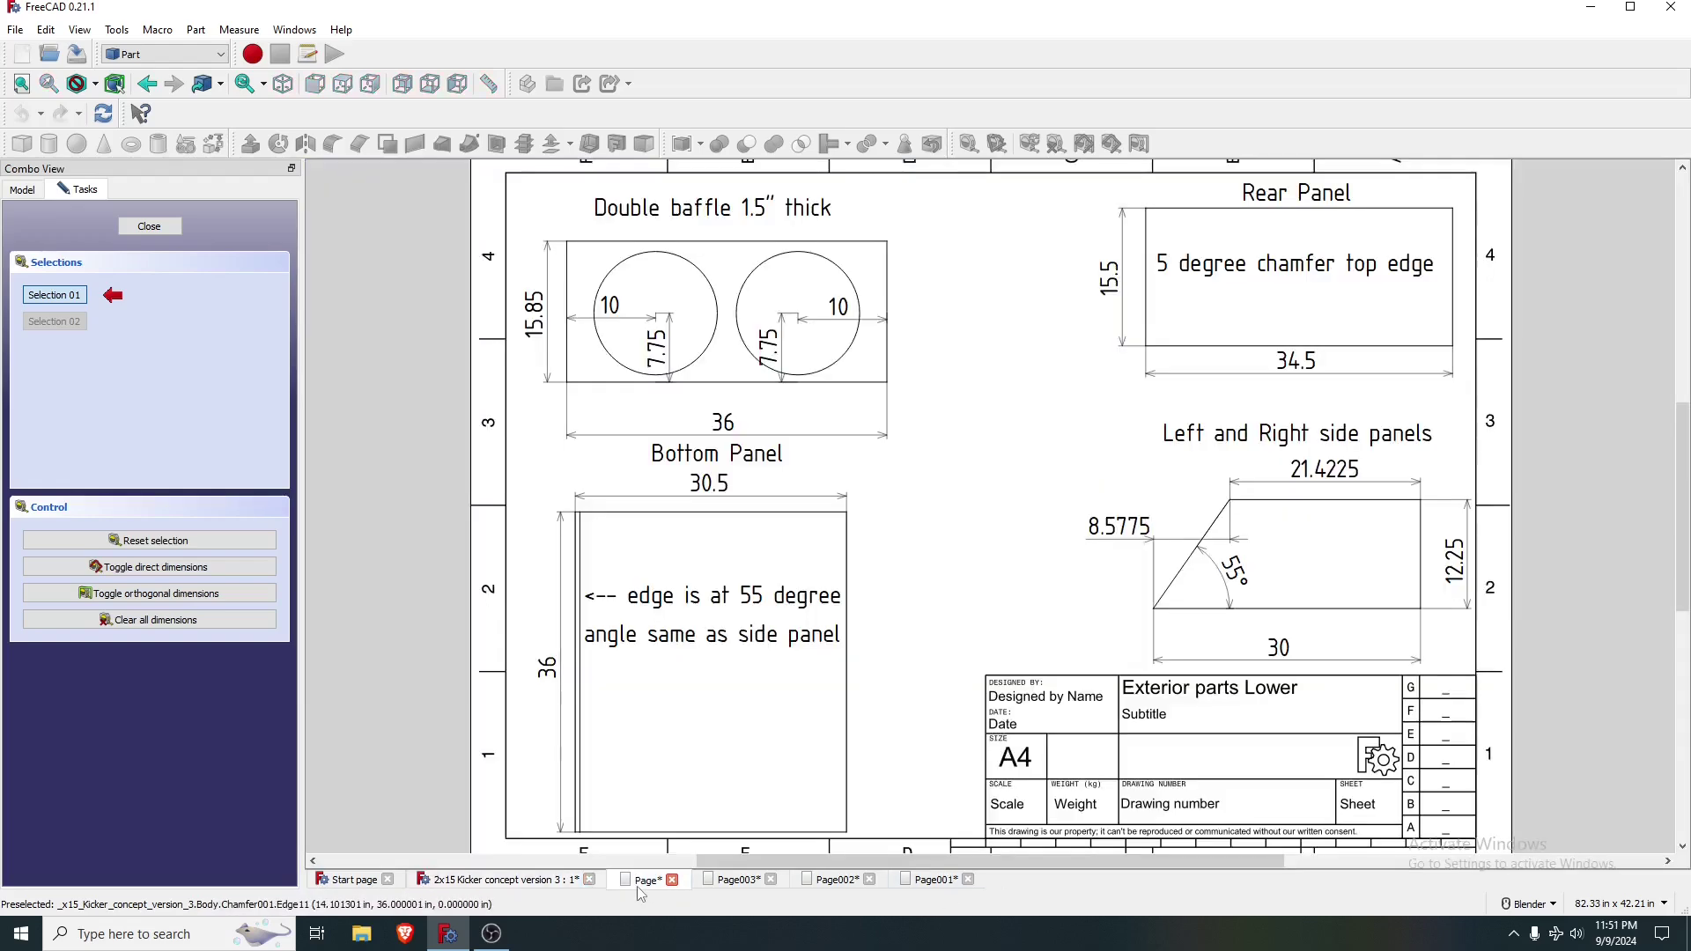
- Close the Measure Linear panel and display the Page003 port dimensions sheet
left_click(149, 226)
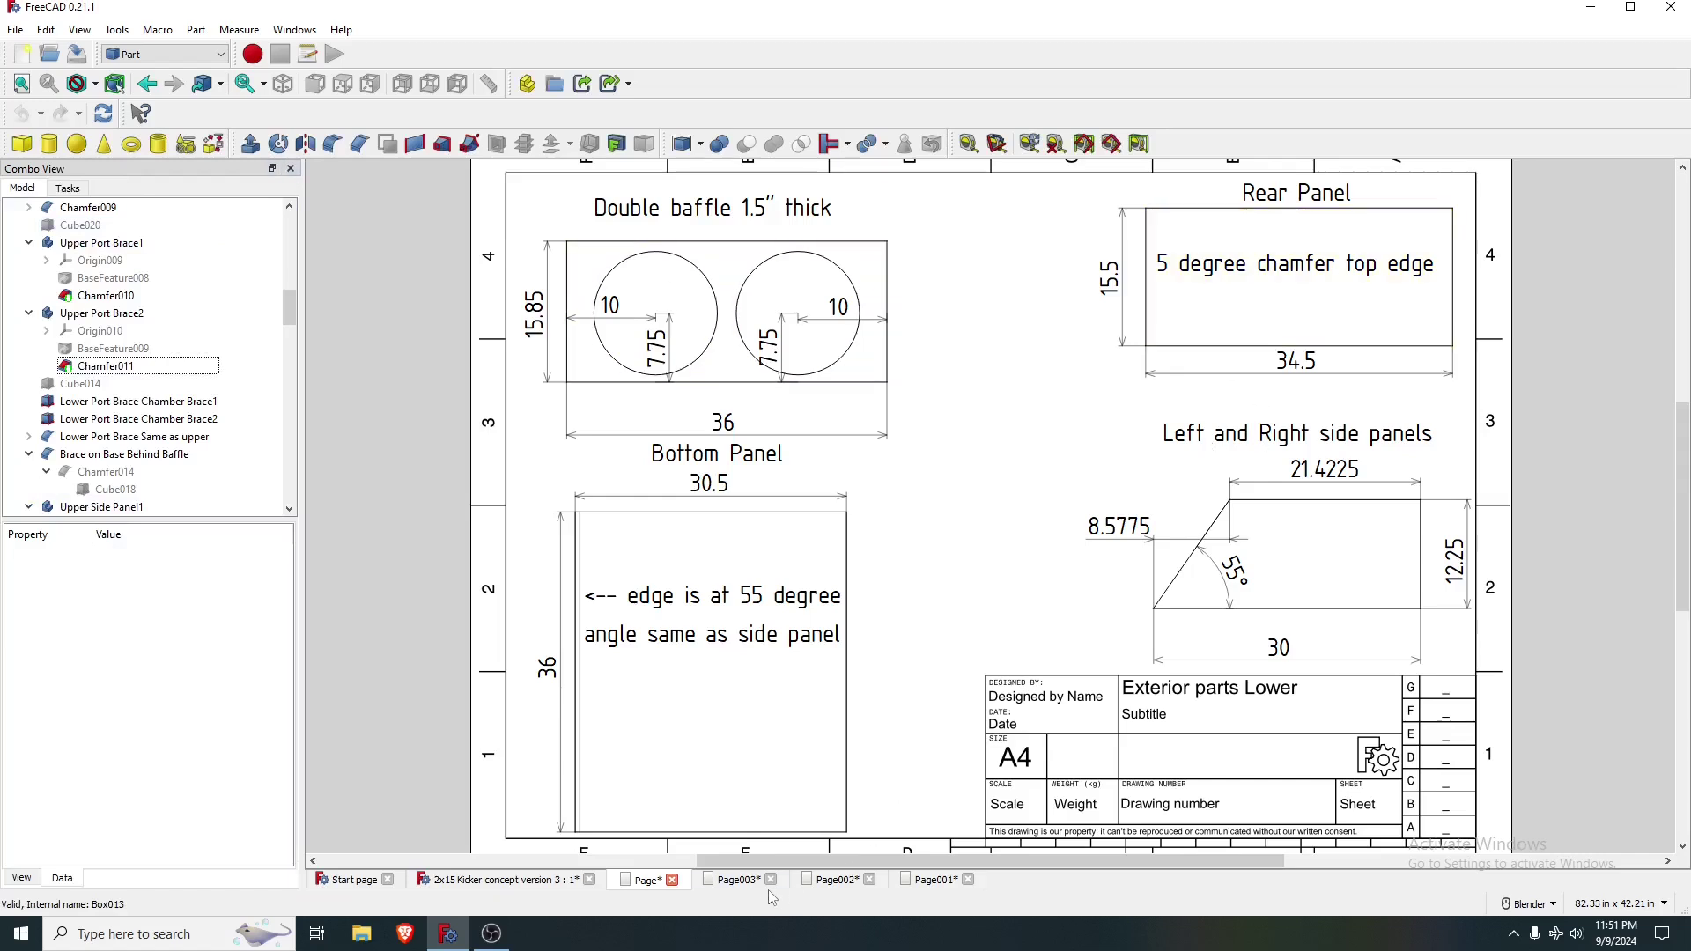
left_click(739, 883)
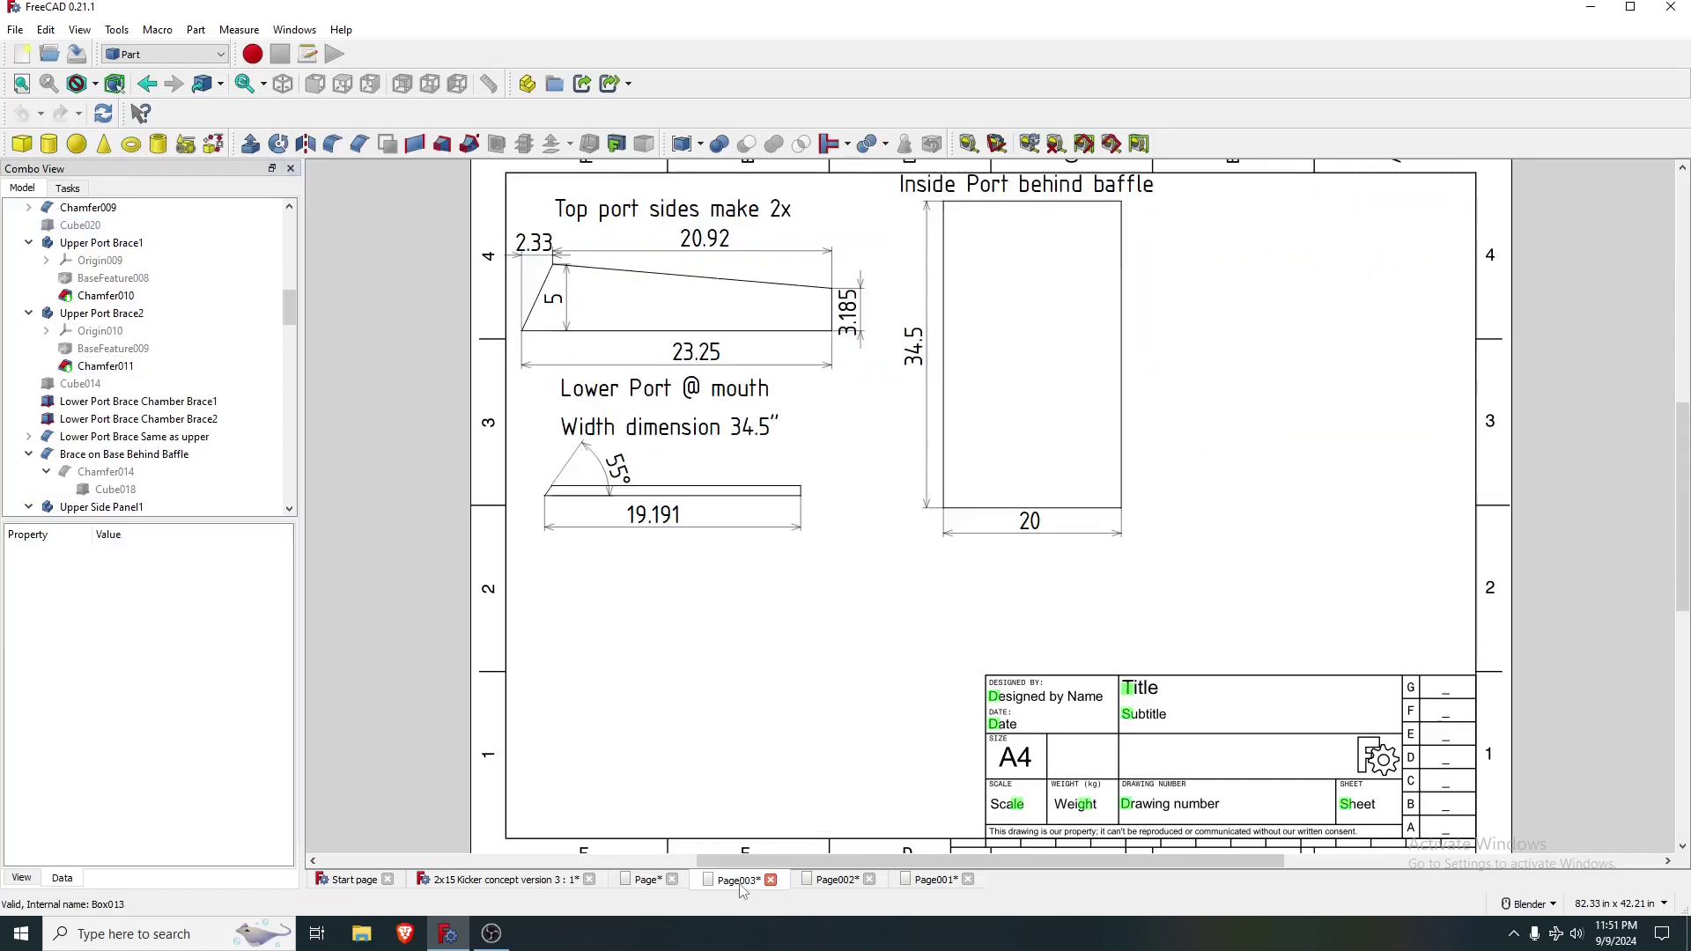
- On the Page002 Inside Bracing sheet, reposition the 'Baffle brace 2.125" wide 14.5" long' note
left_click(831, 882)
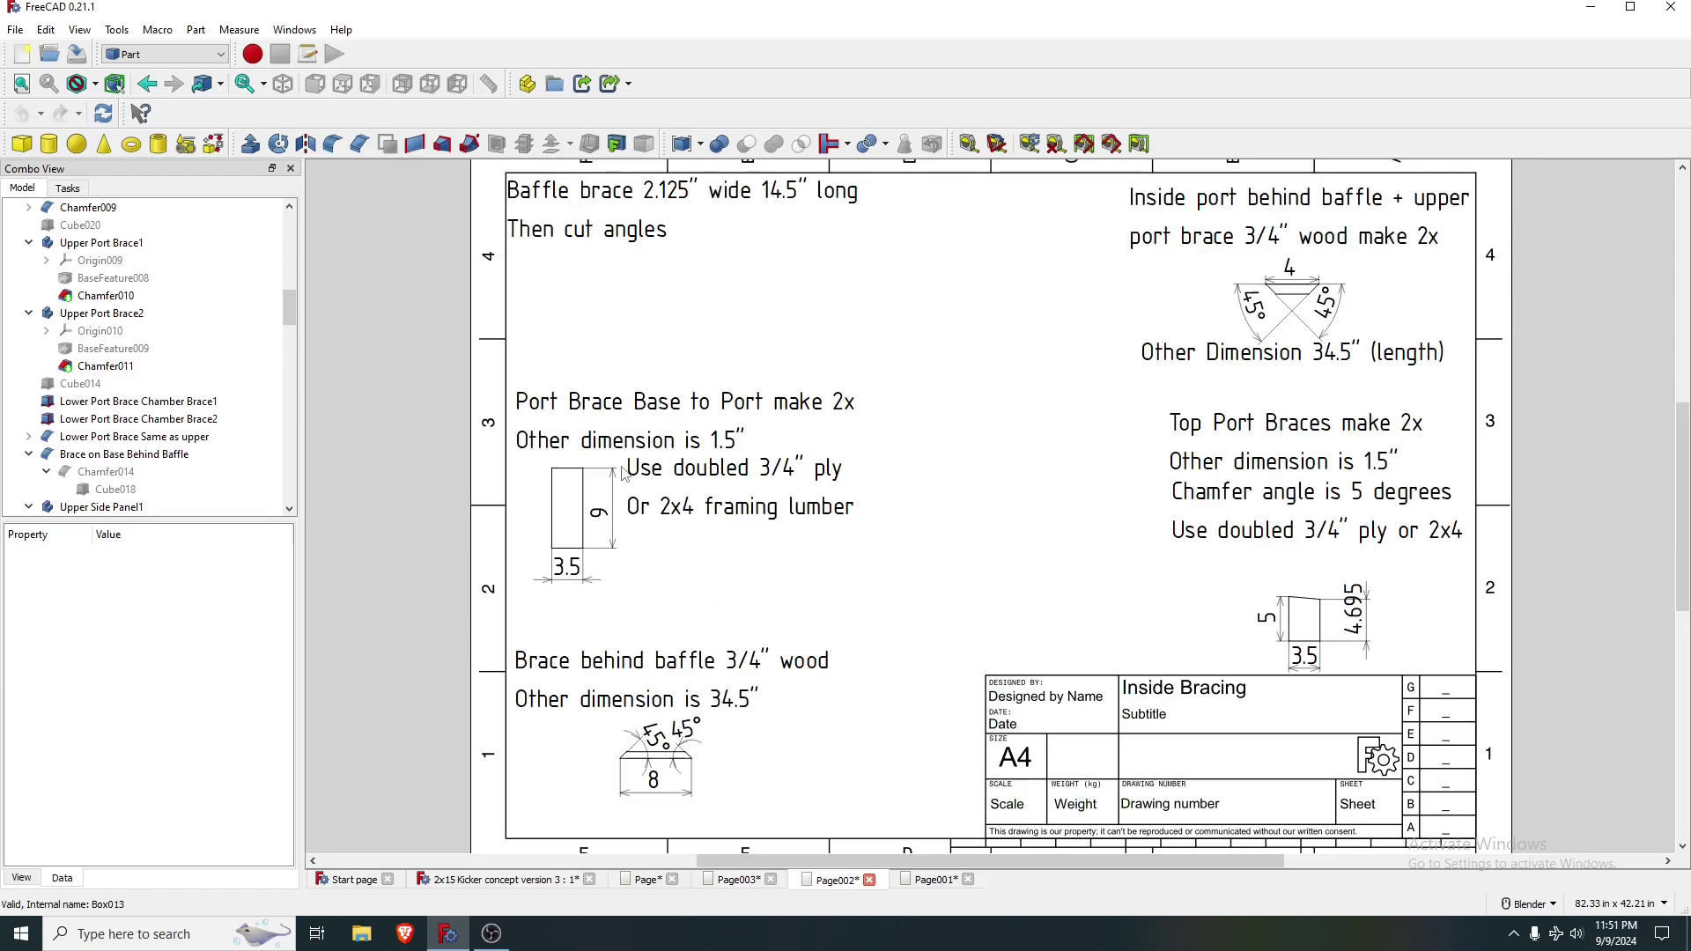
mouse_move(511, 196)
left_mouse_down()
mouse_move(559, 214)
mouse_move(574, 265)
mouse_move(588, 255)
left_mouse_up()
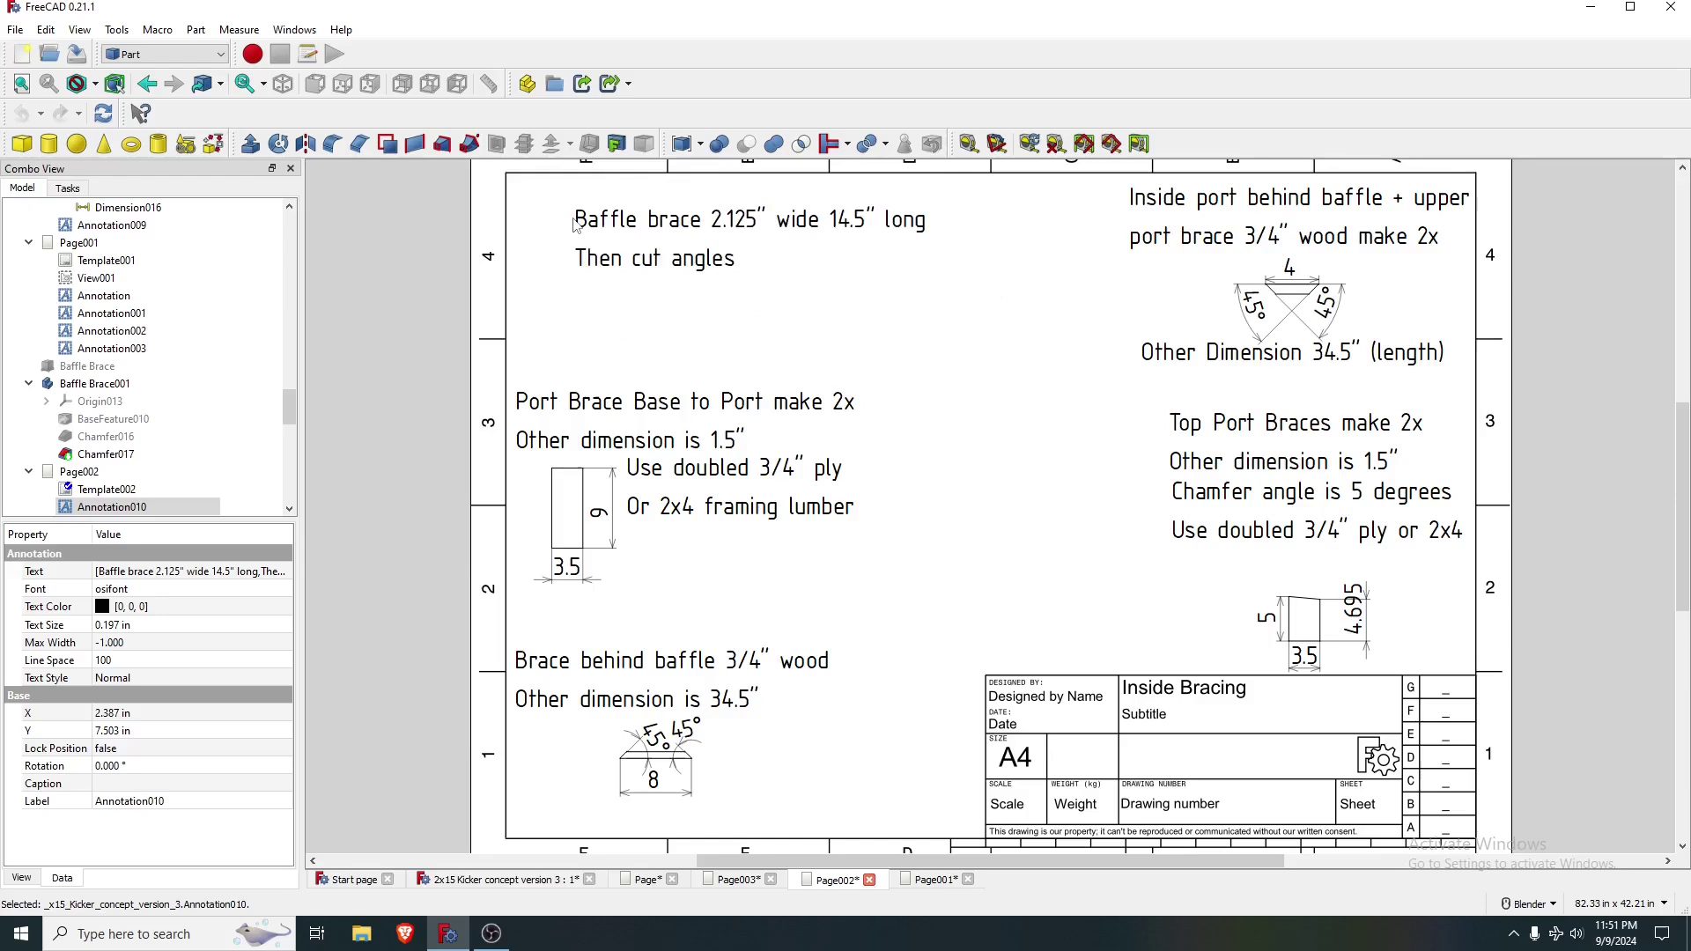
left_click_drag(574, 225, 630, 172)
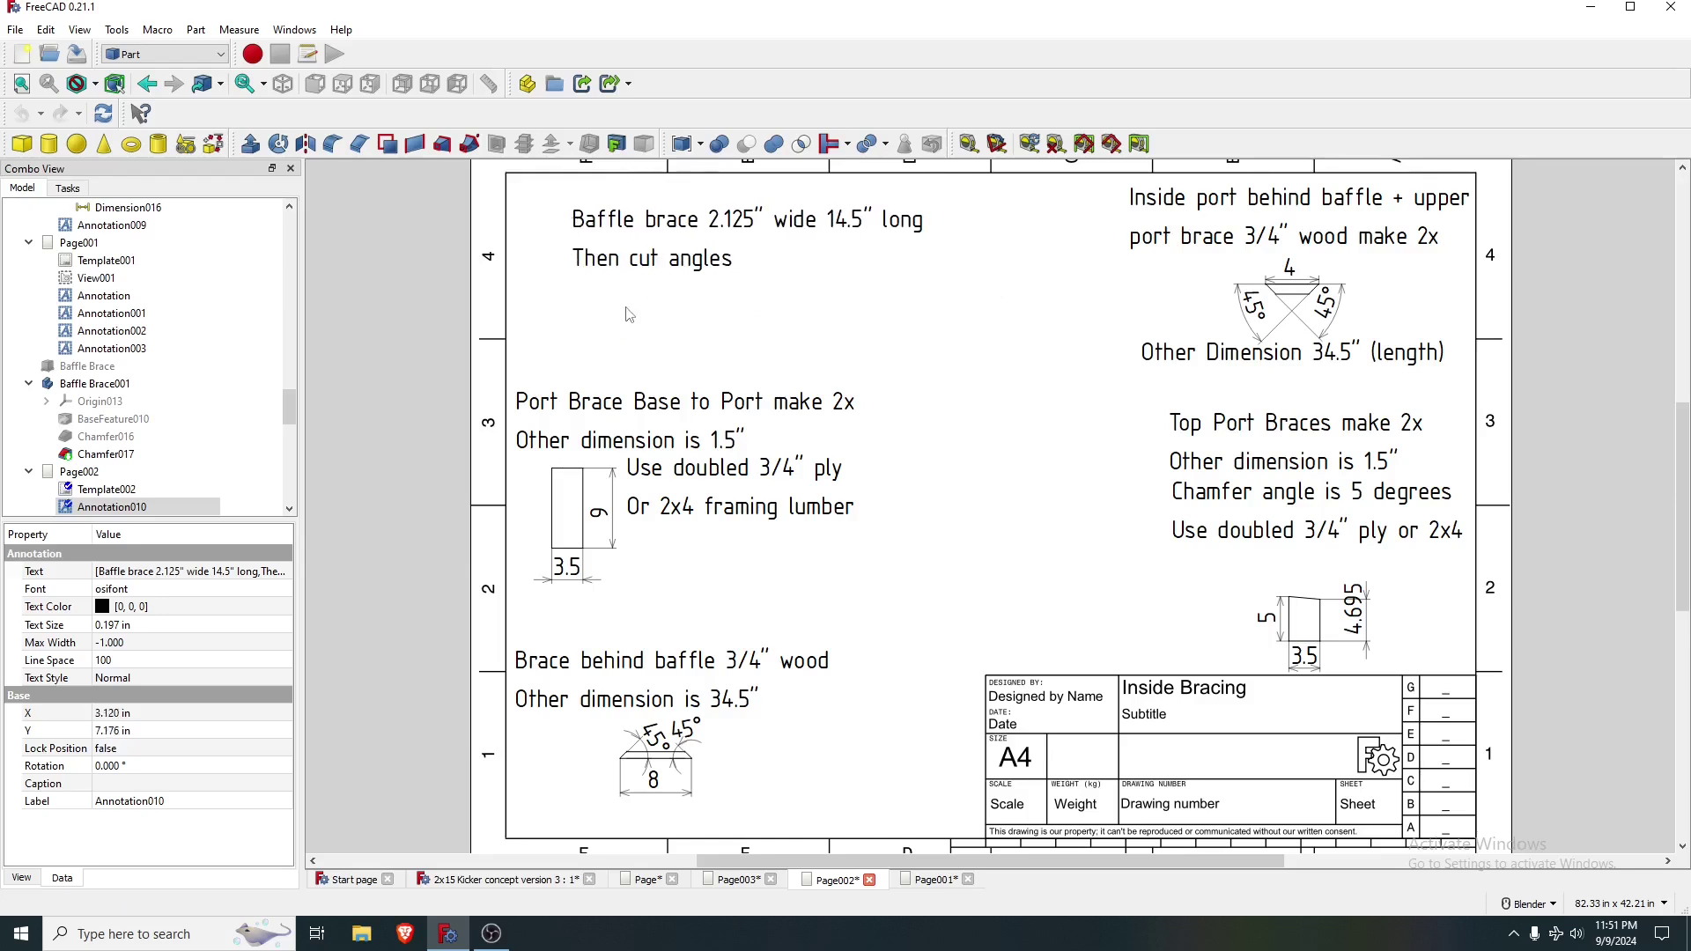
left_click_drag(626, 250, 594, 229)
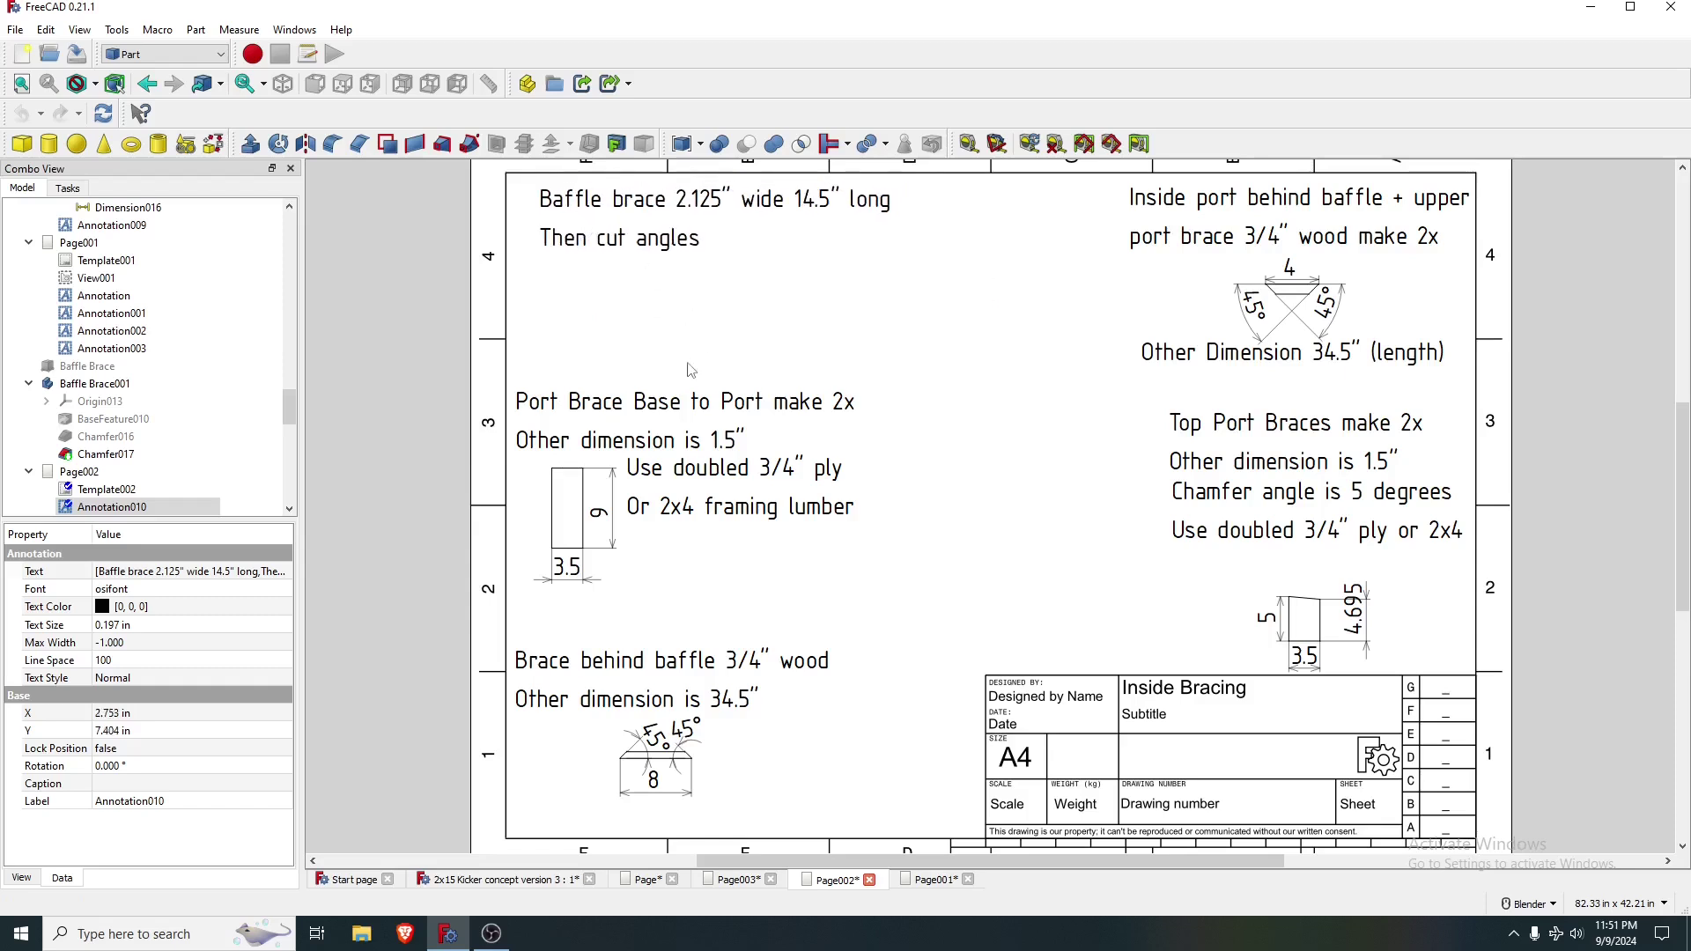
left_click(638, 327)
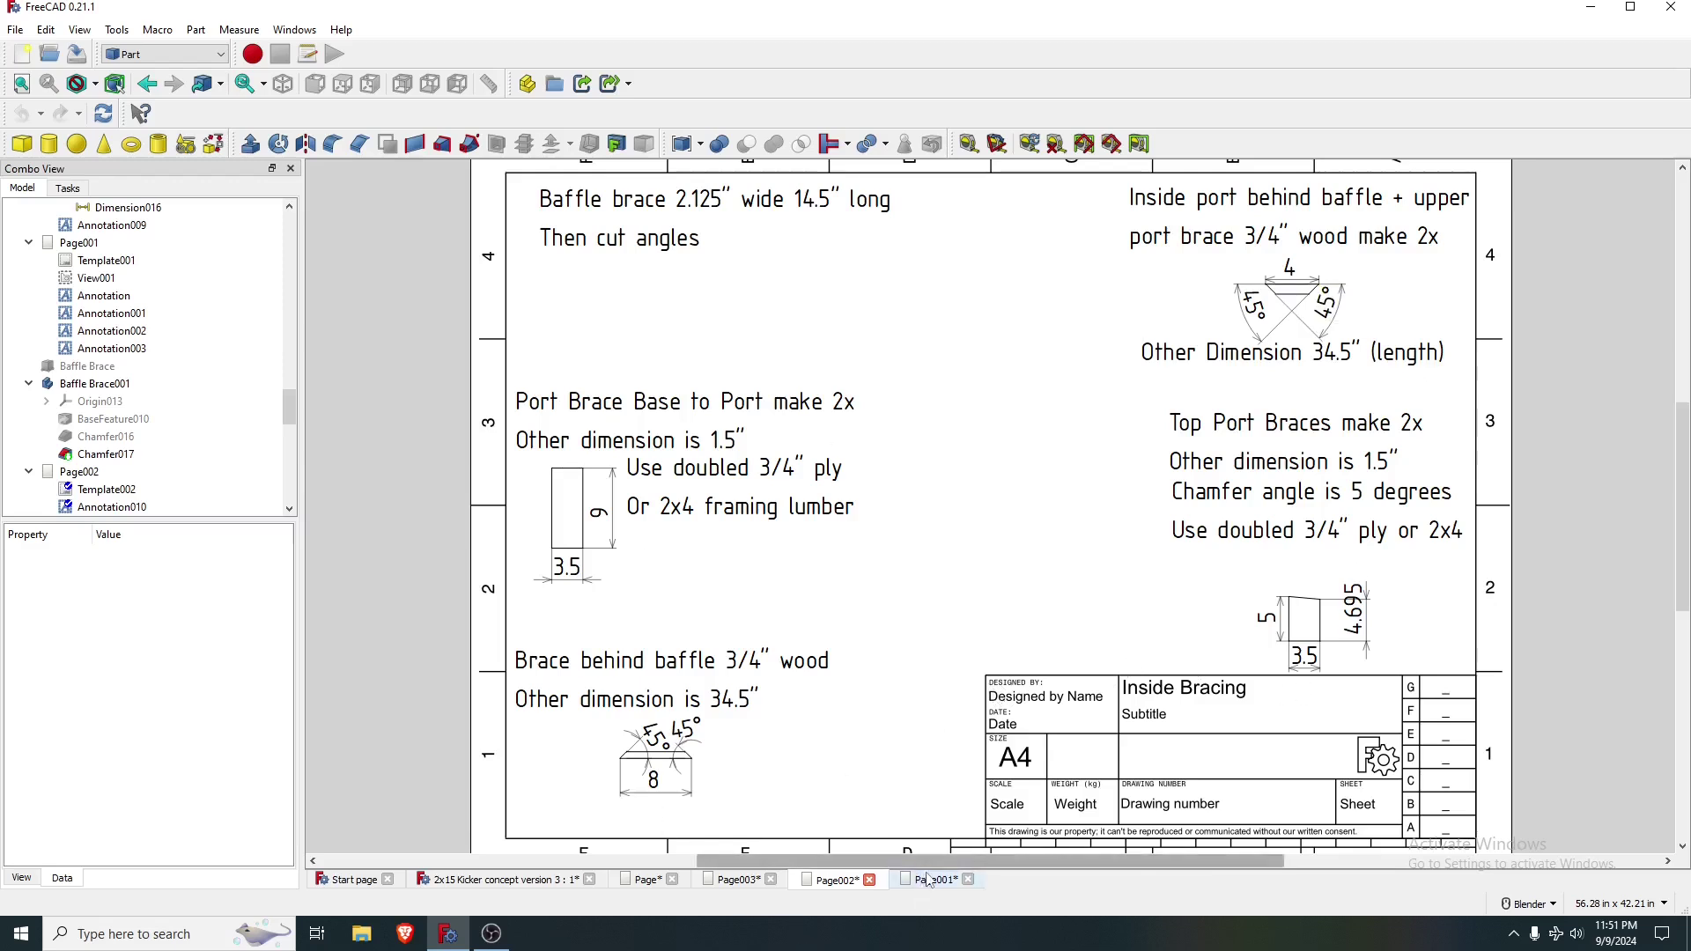
- Display the Page001 sheet with the 2x15 Subwoofer Box isometric drawing
left_click(930, 881)
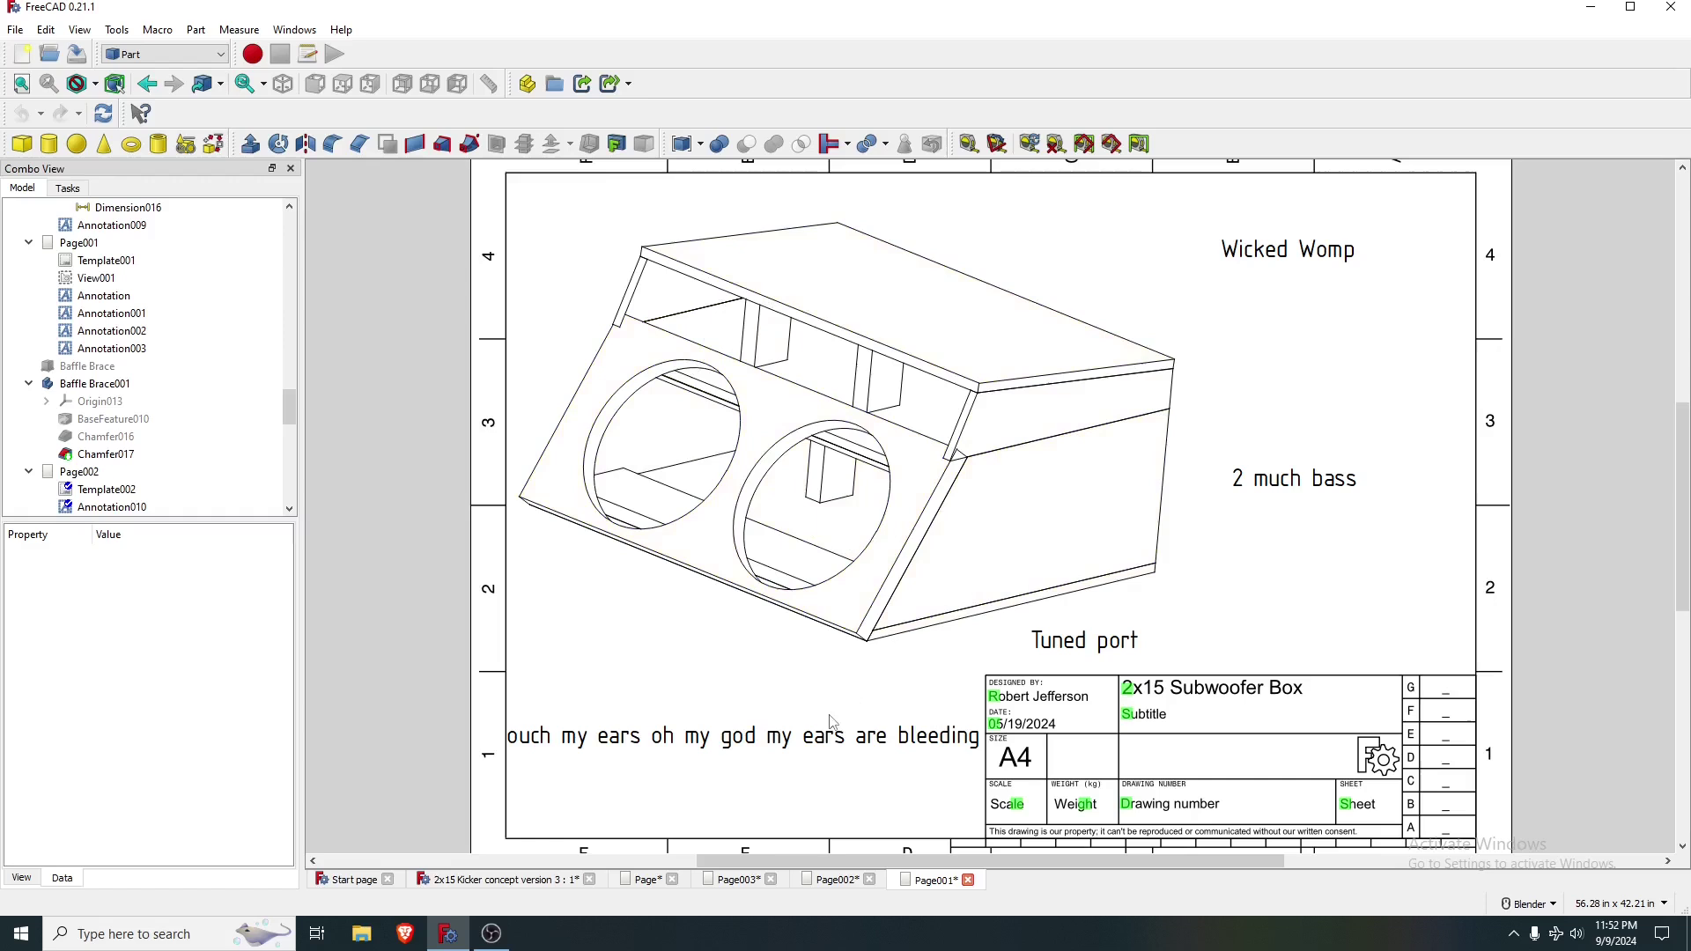
- Launch Hornresp by searching 'hor' in the Windows taskbar search
left_click(145, 931)
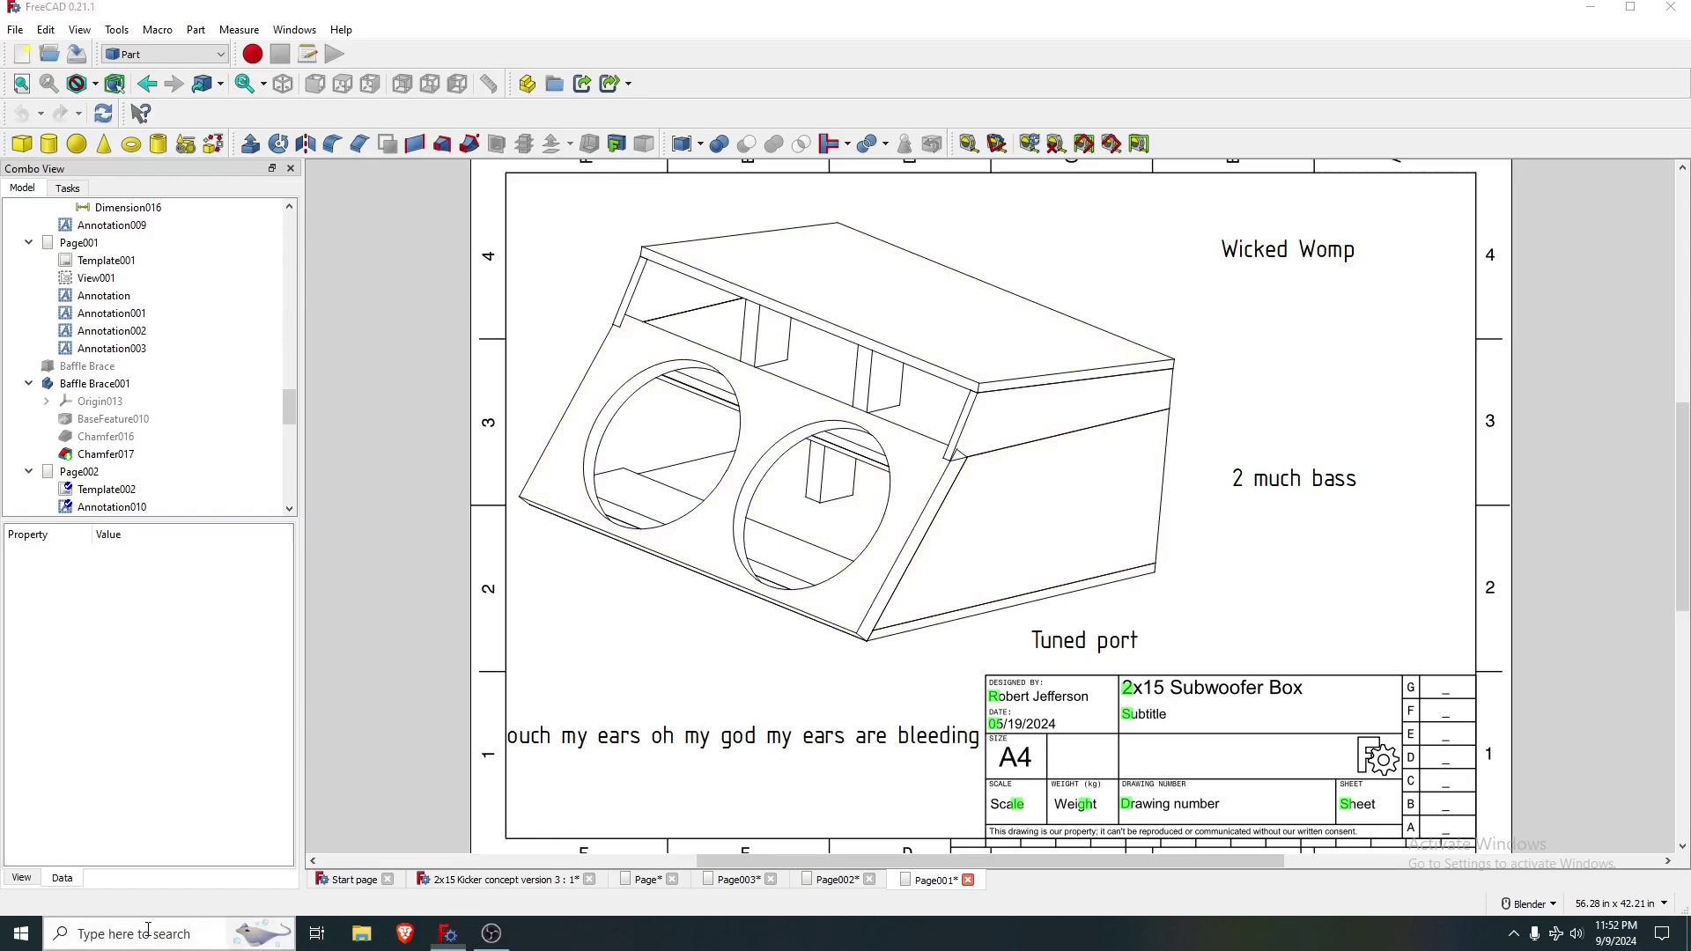
type("hor")
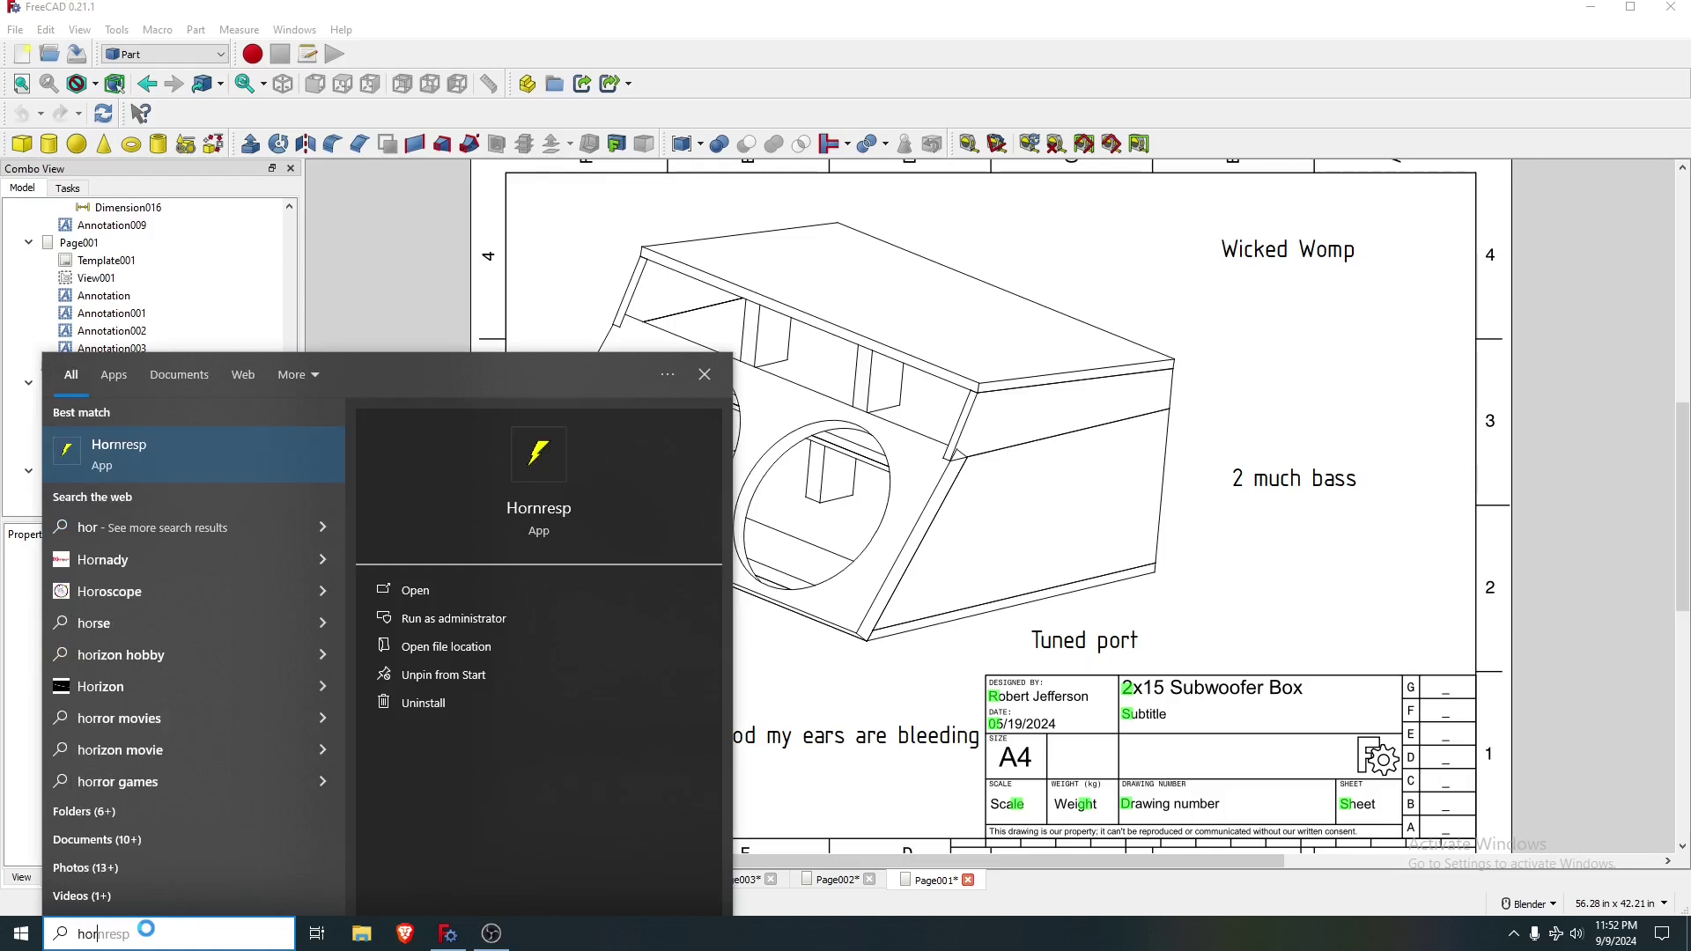
key("Return")
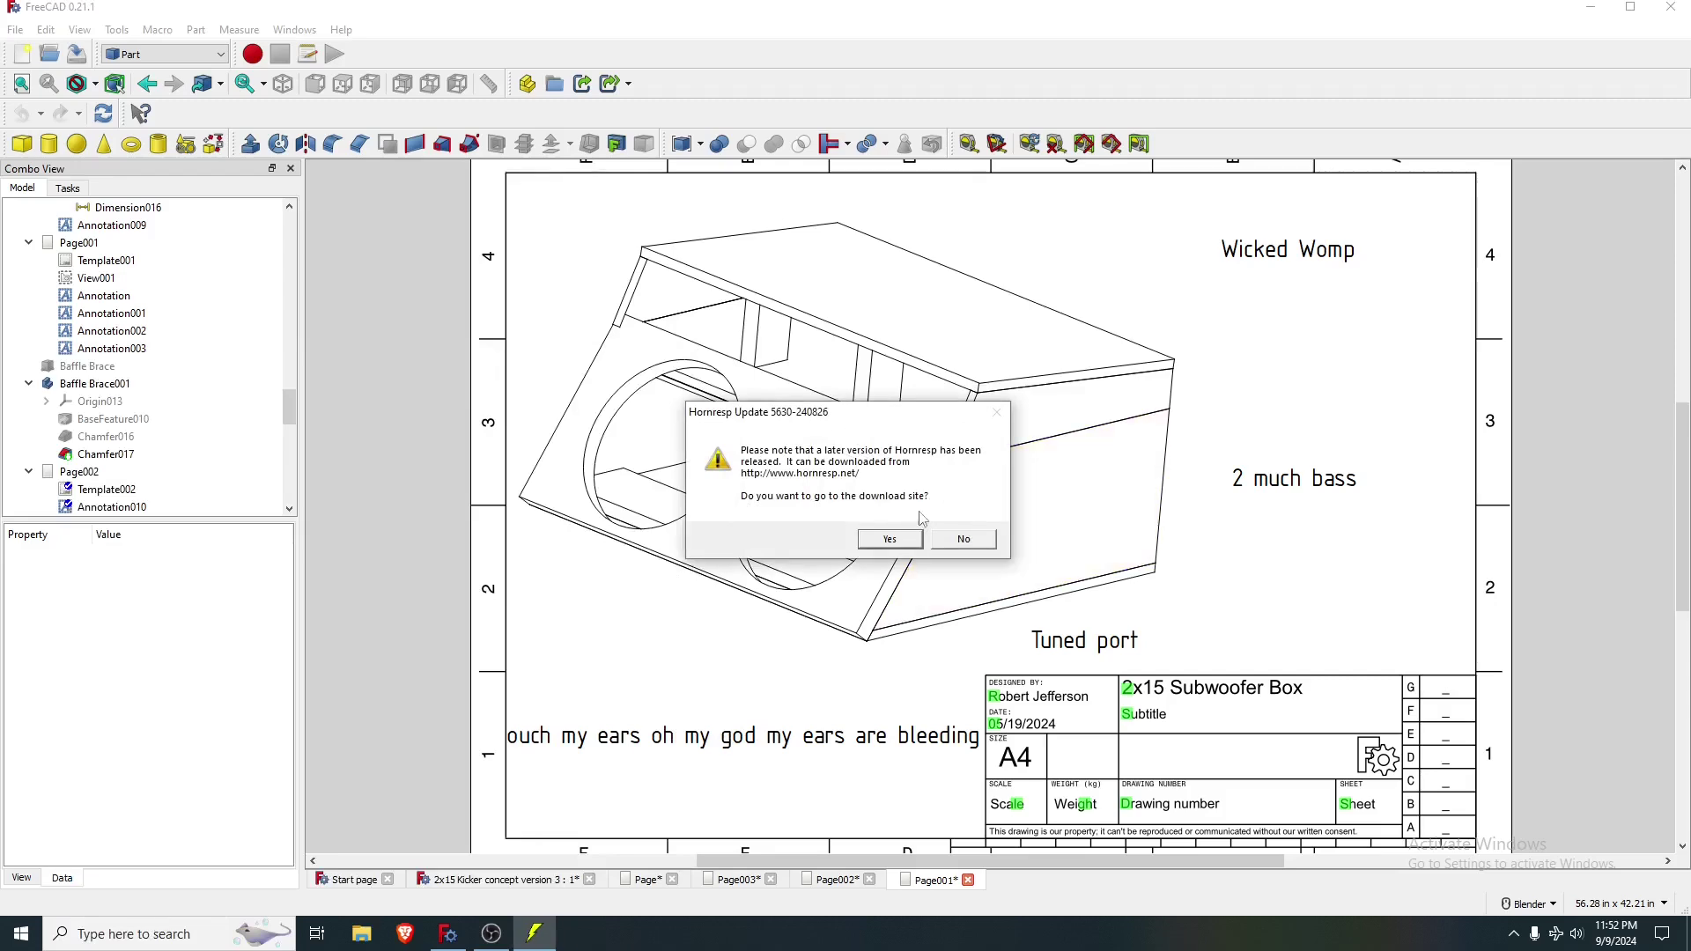
- Decline the update download and import the 2x15stubedtrunk2.txt Hornresp record
left_click(961, 539)
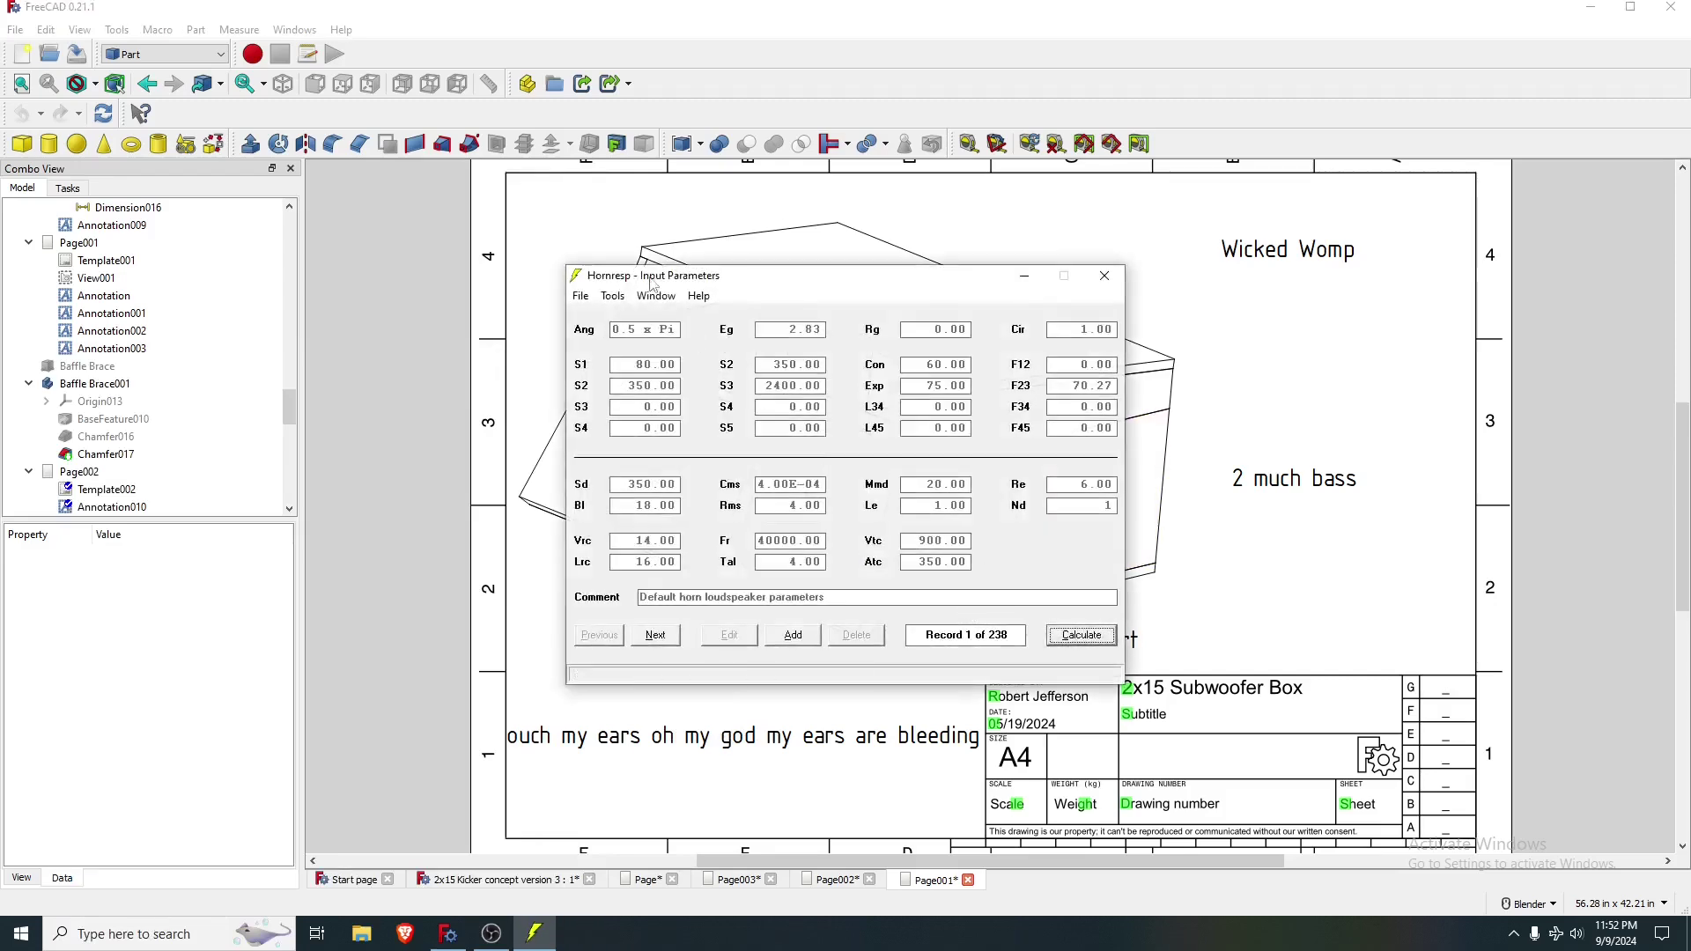
left_click(581, 297)
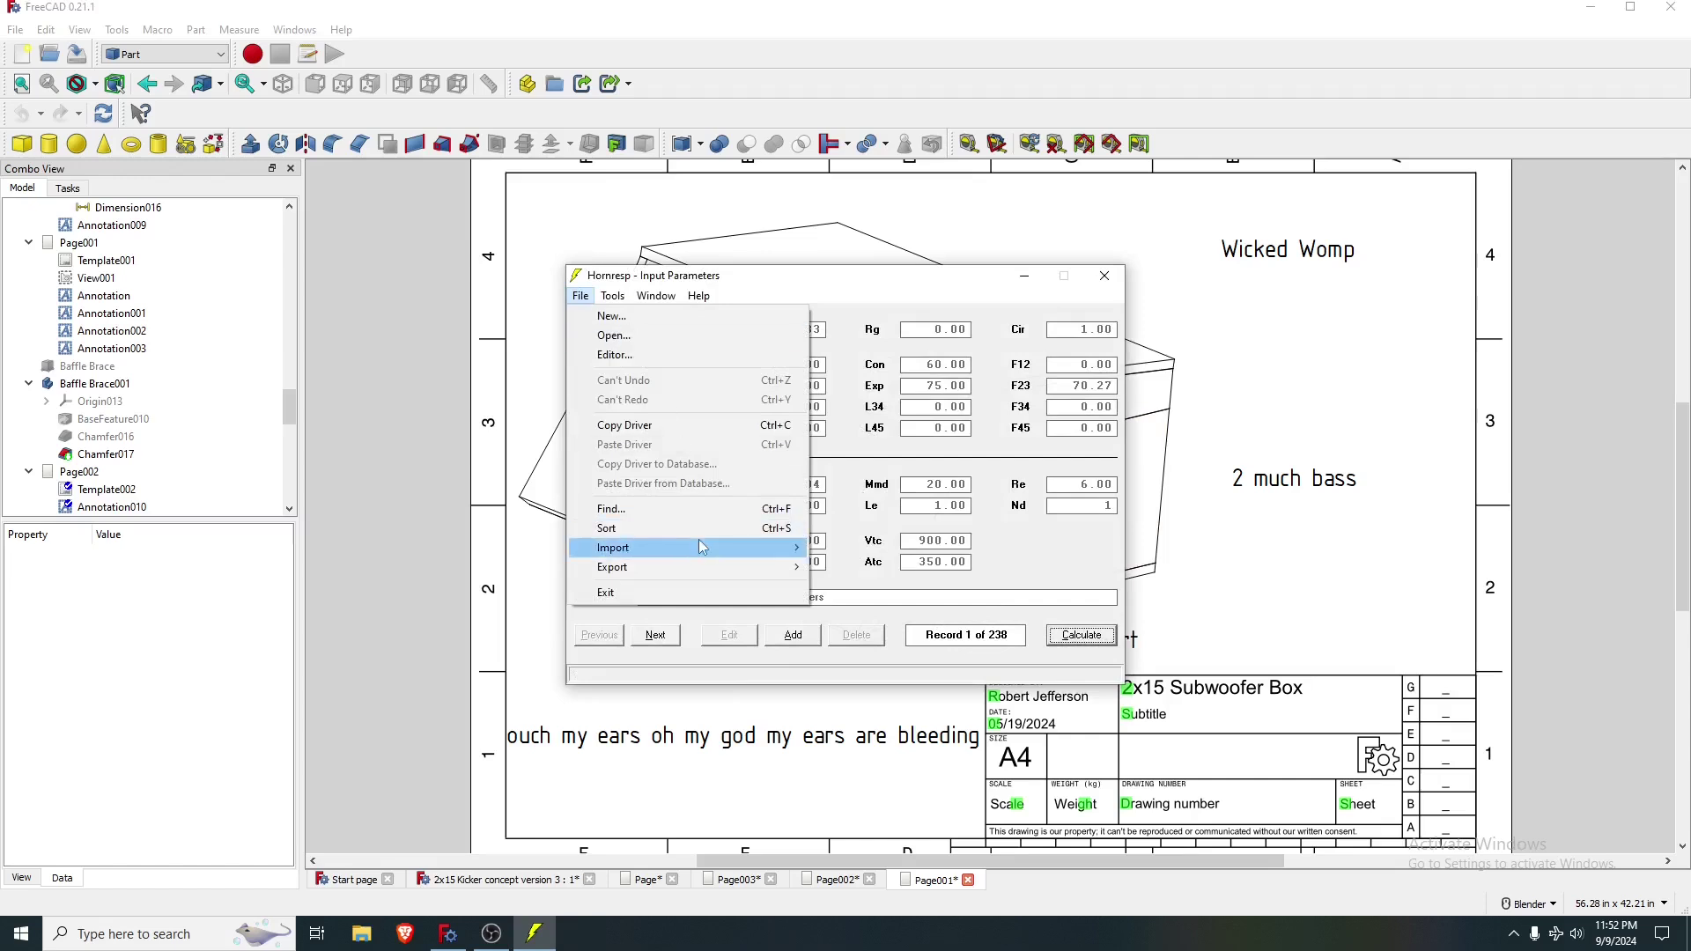
mouse_move(671, 552)
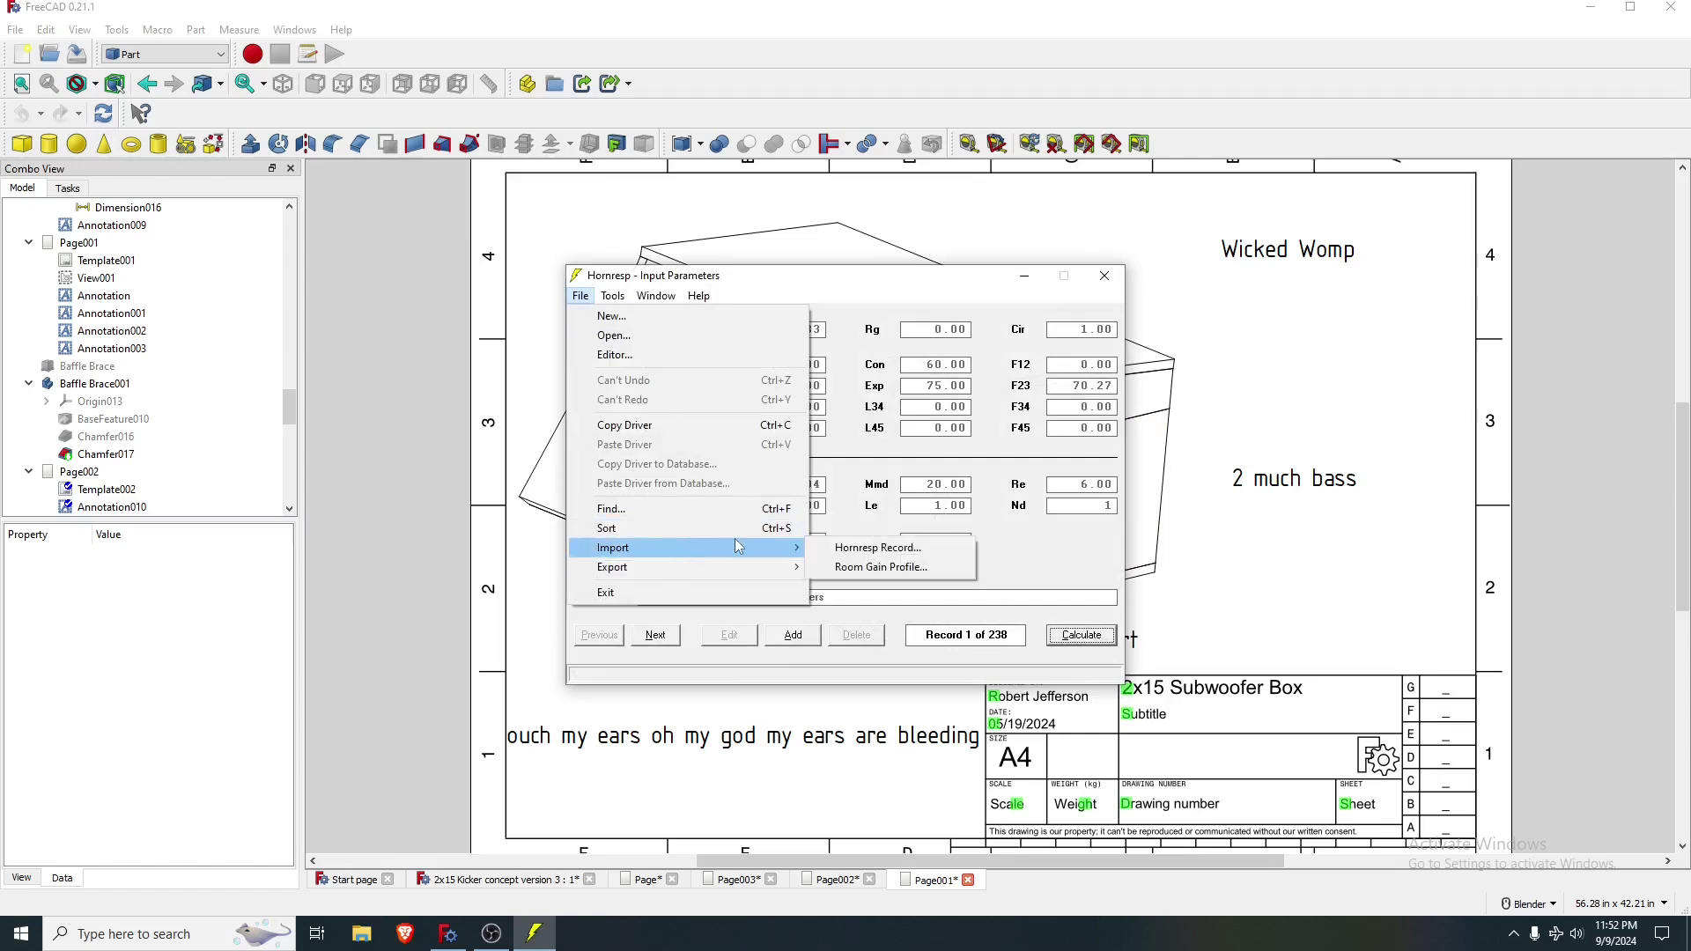
left_click(870, 548)
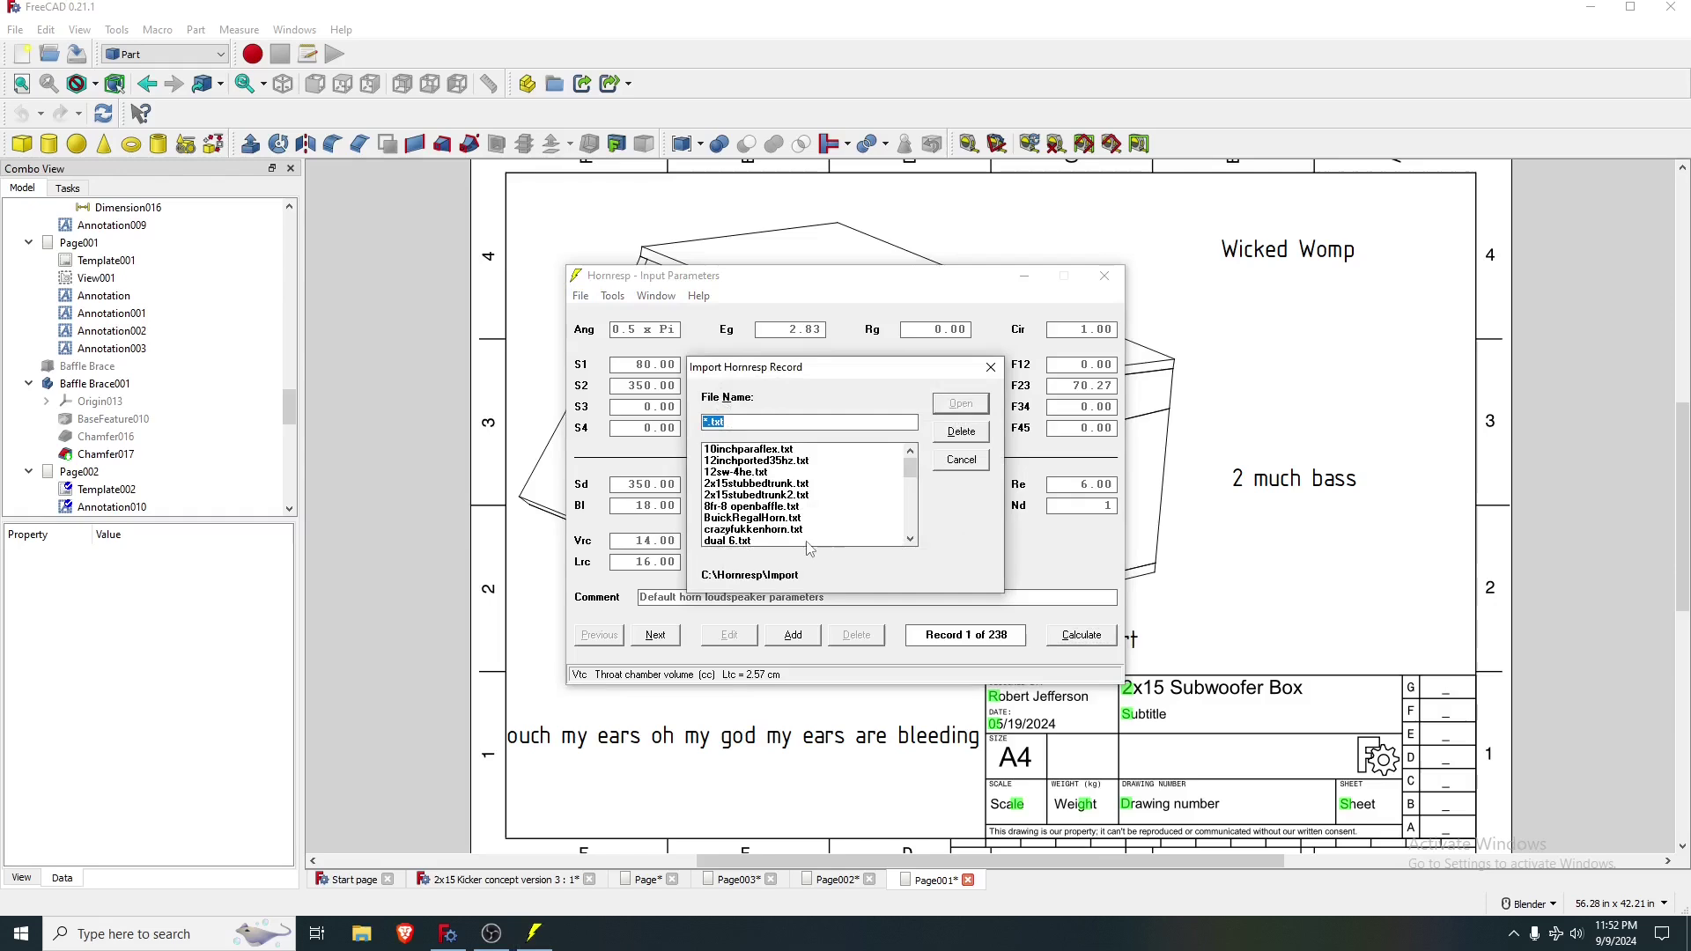
left_click(792, 497)
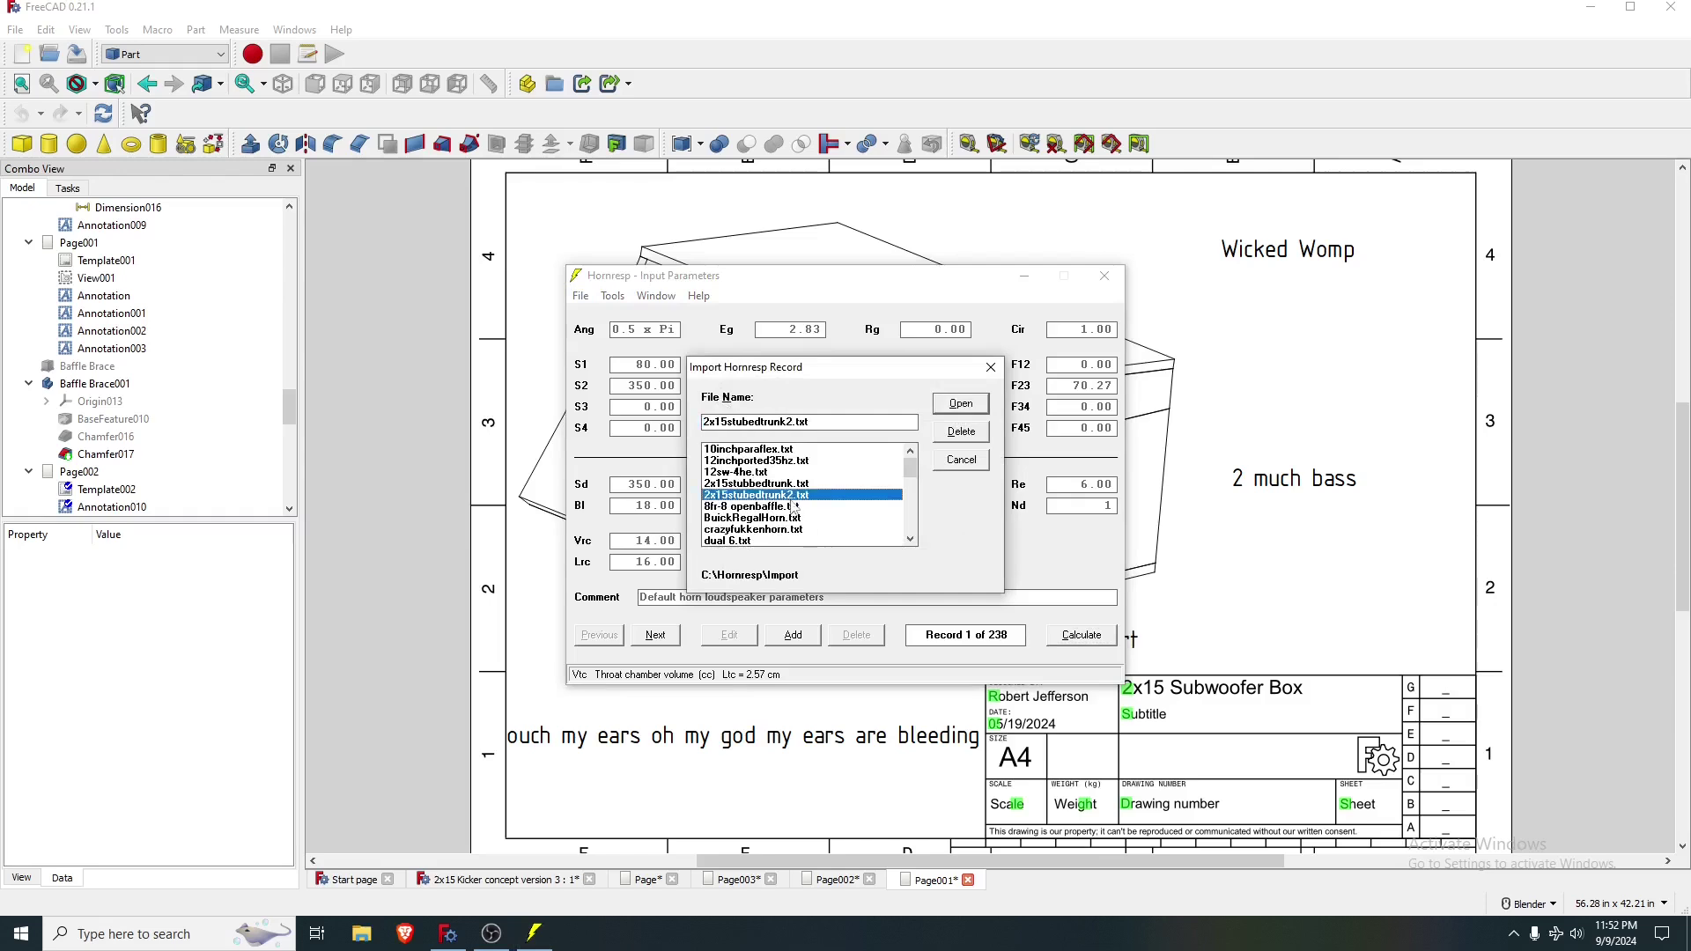
left_click(958, 407)
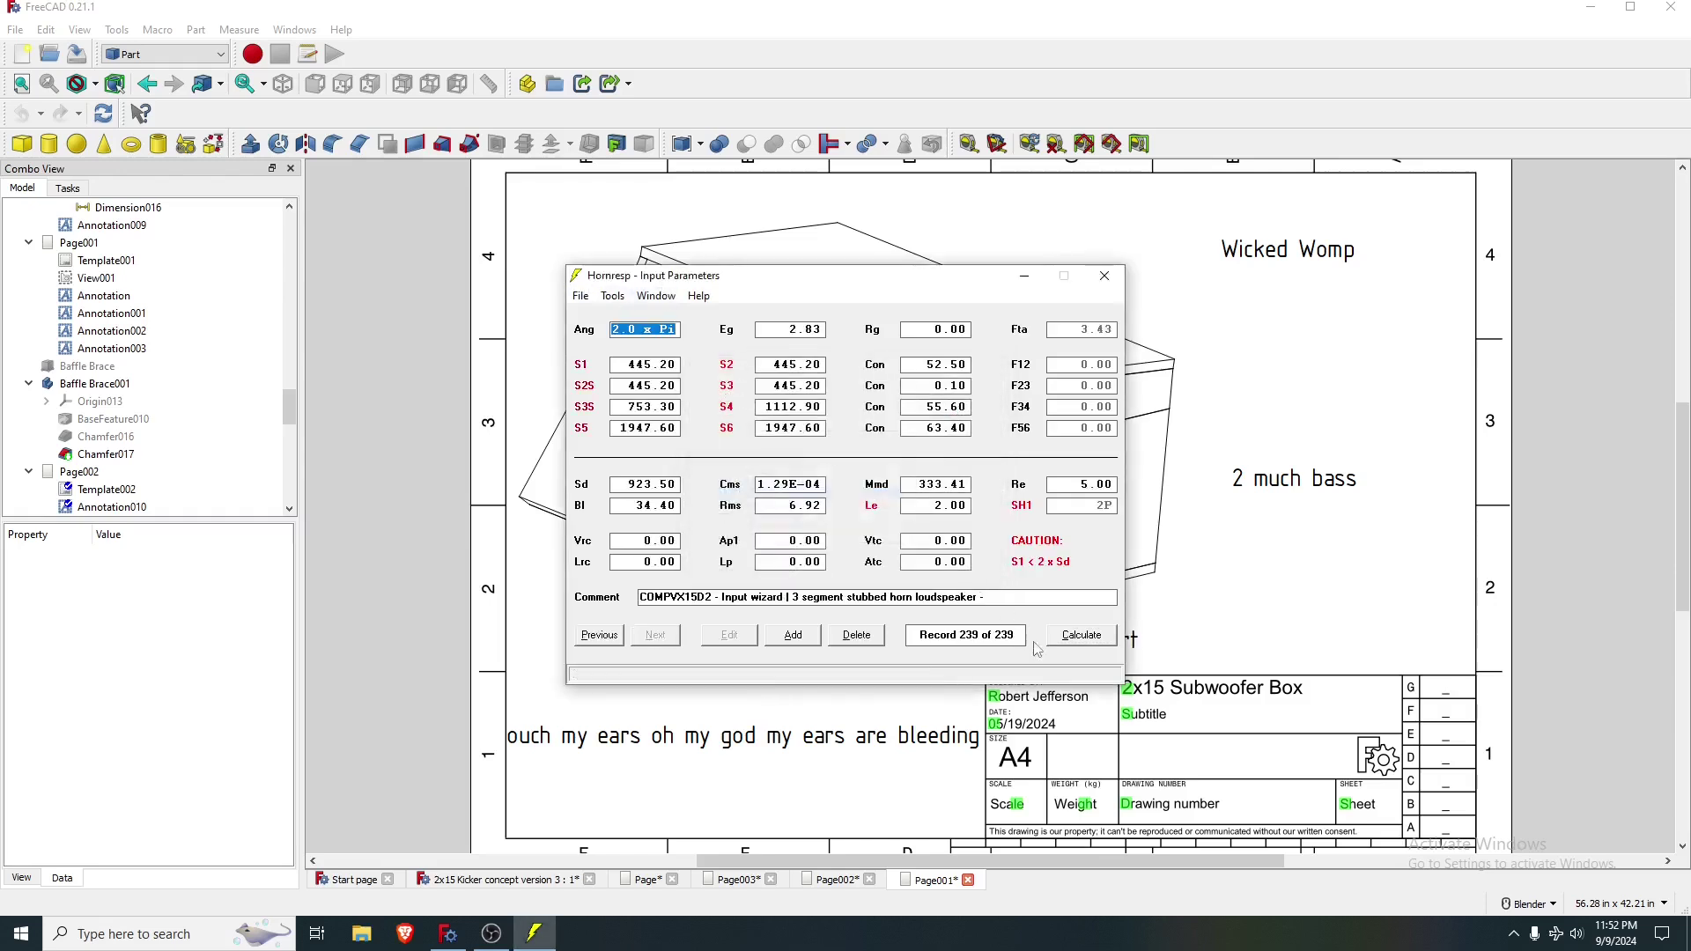
- Calculate the stubbed horn design and show its Acoustical Power chart, plateauing near 100 dB
left_click(1075, 635)
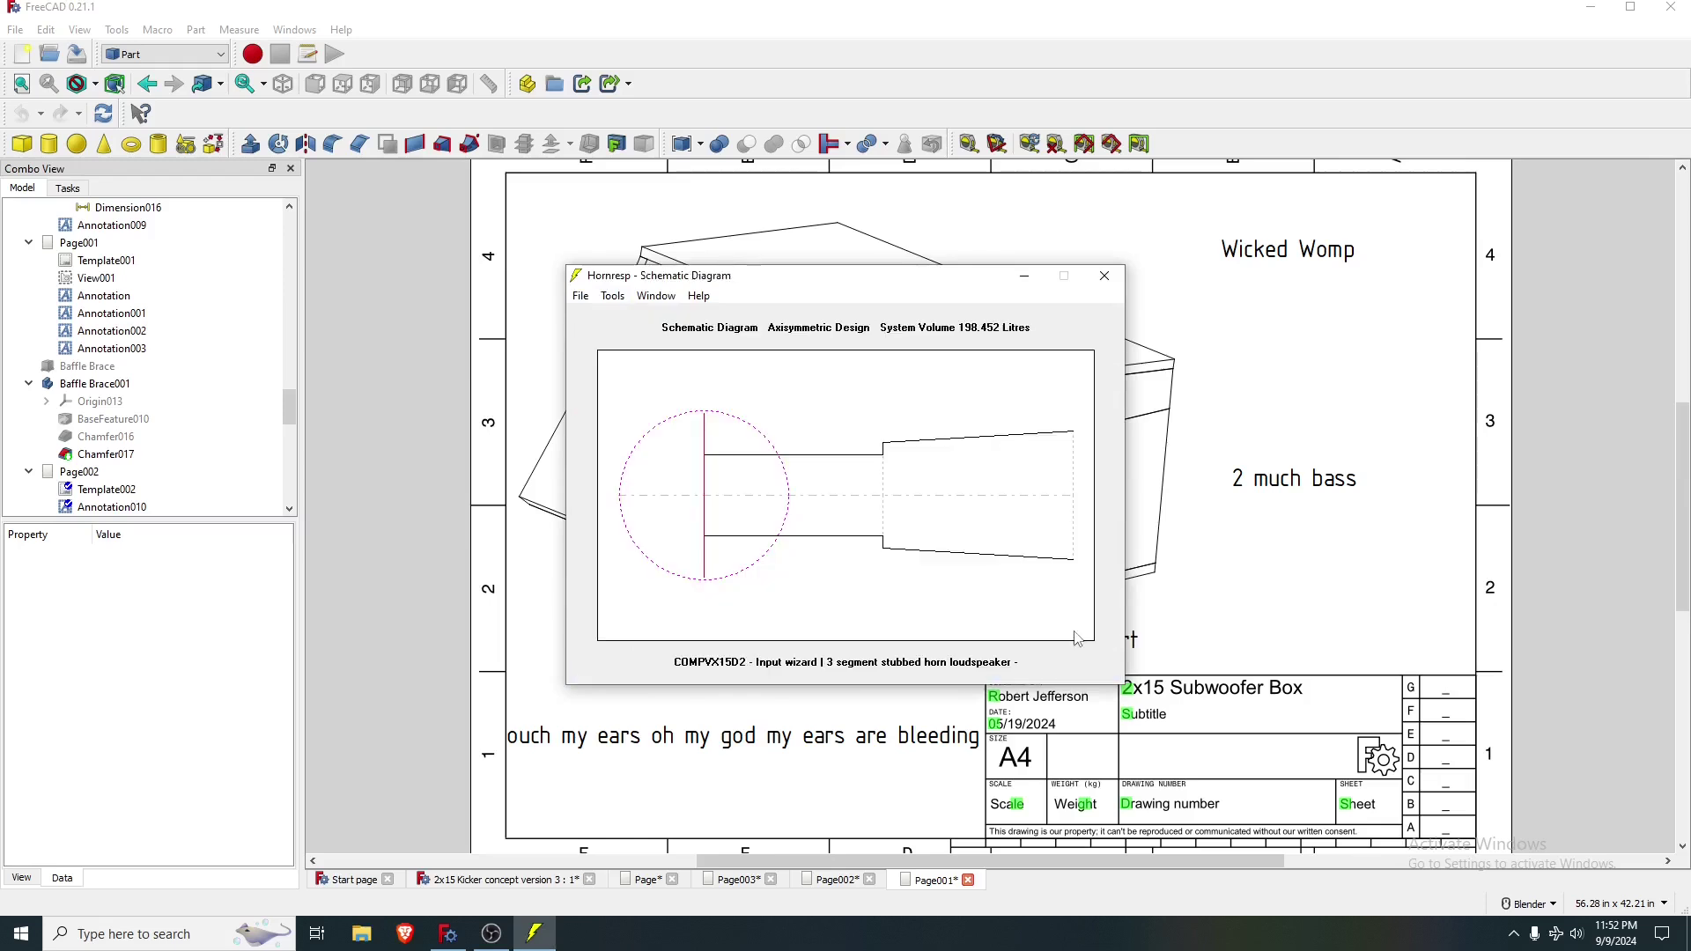
left_click(656, 296)
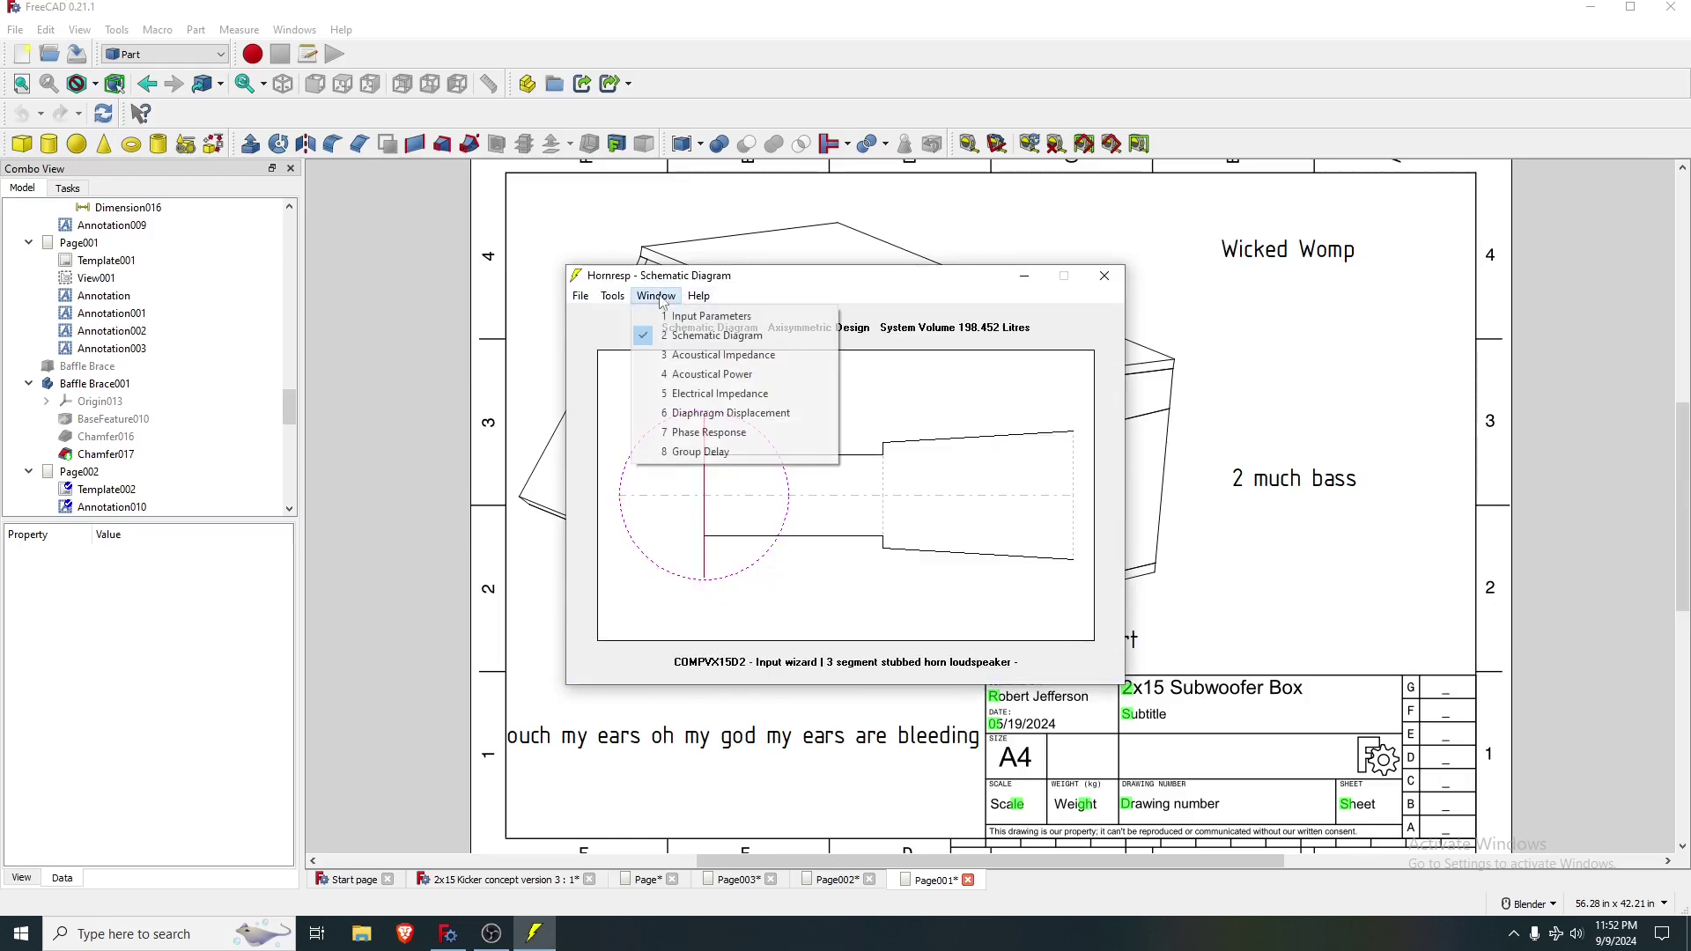
left_click(763, 375)
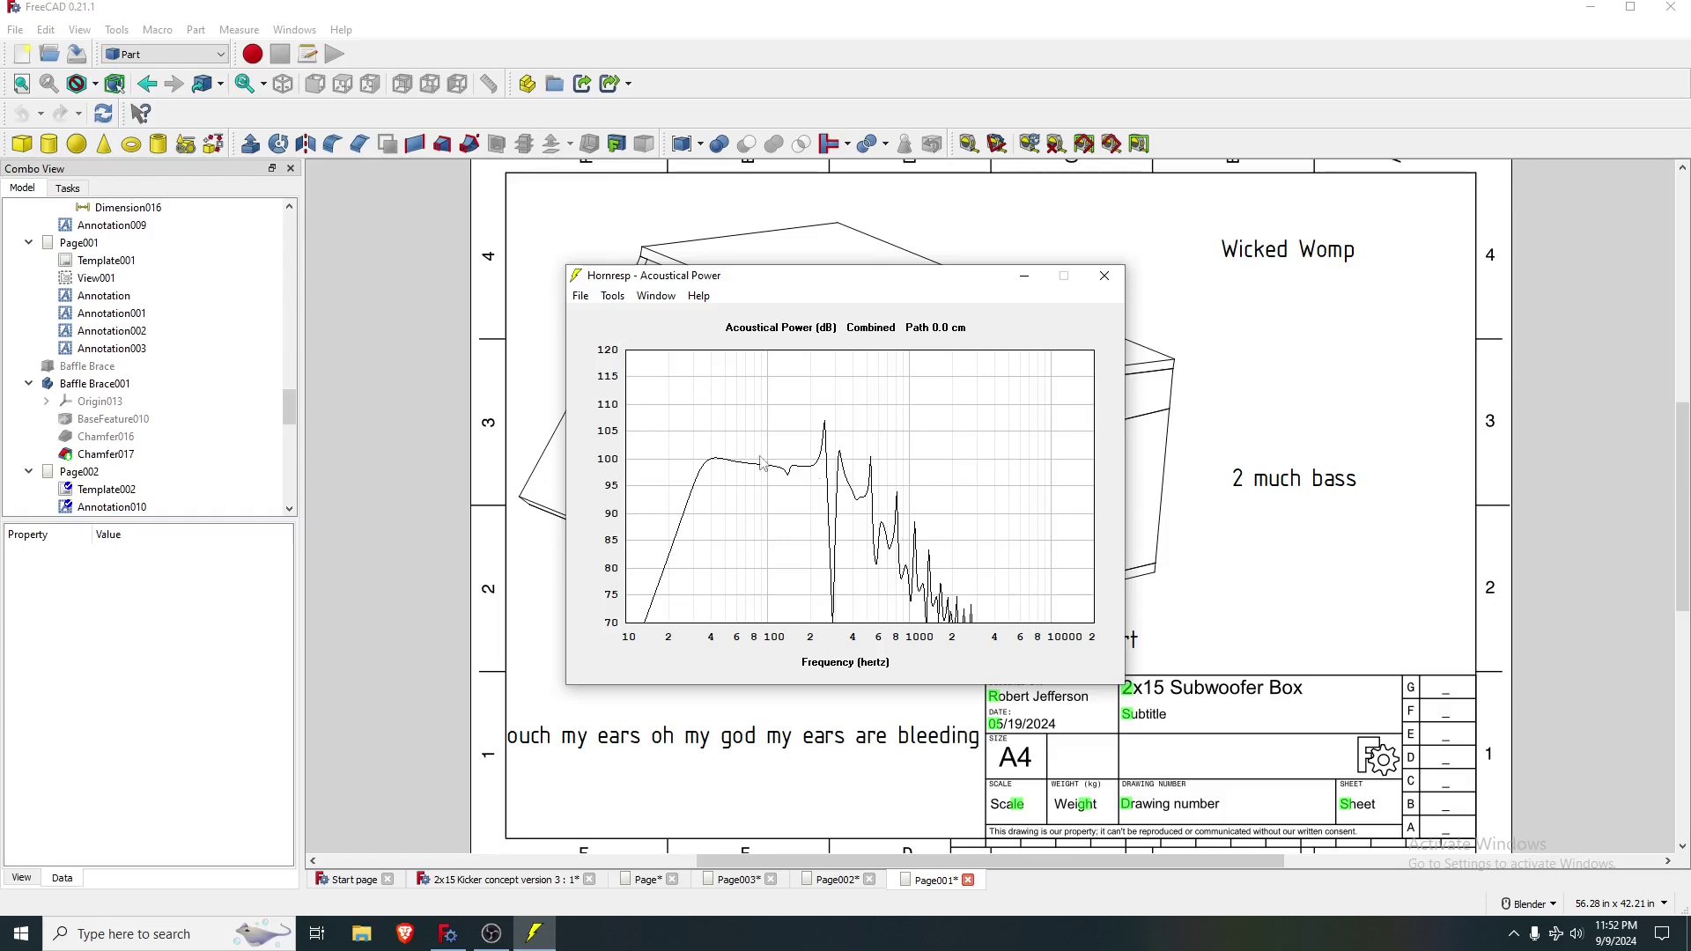
- Mark the power curve at 31.85 Hz and read about 96.75 dB SPL in the Sample dialog
left_click(708, 443)
left_click_drag(710, 442, 700, 442)
double_click(702, 442)
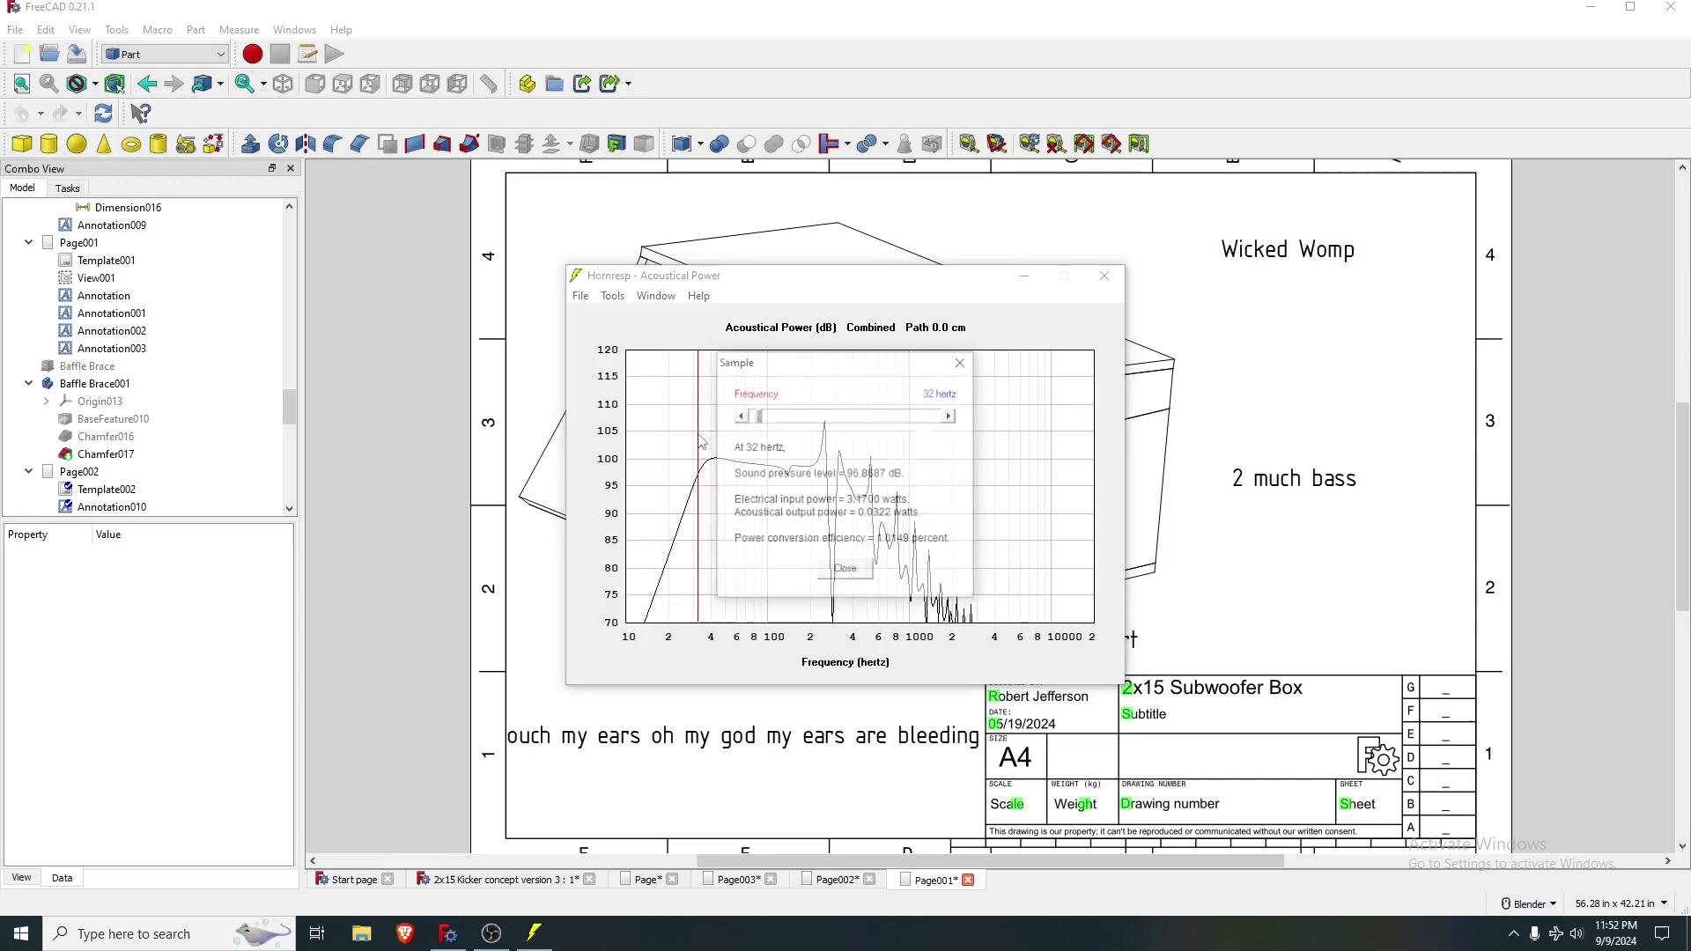
left_click(952, 416)
left_click(739, 416)
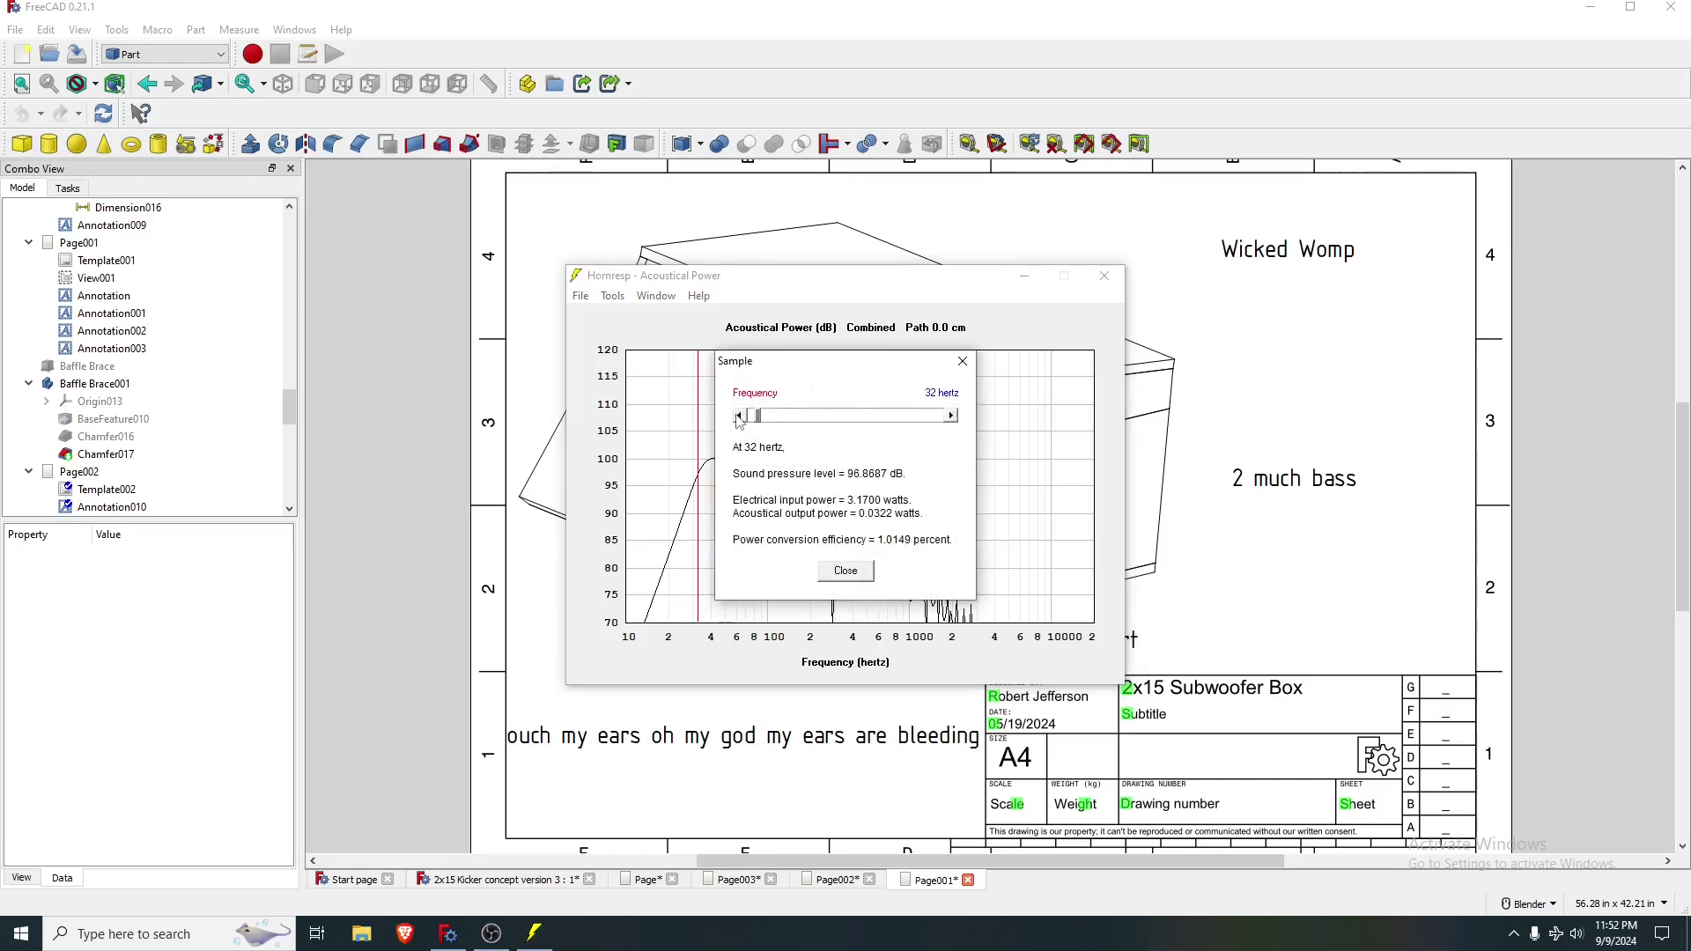
left_click(951, 416)
left_click(851, 573)
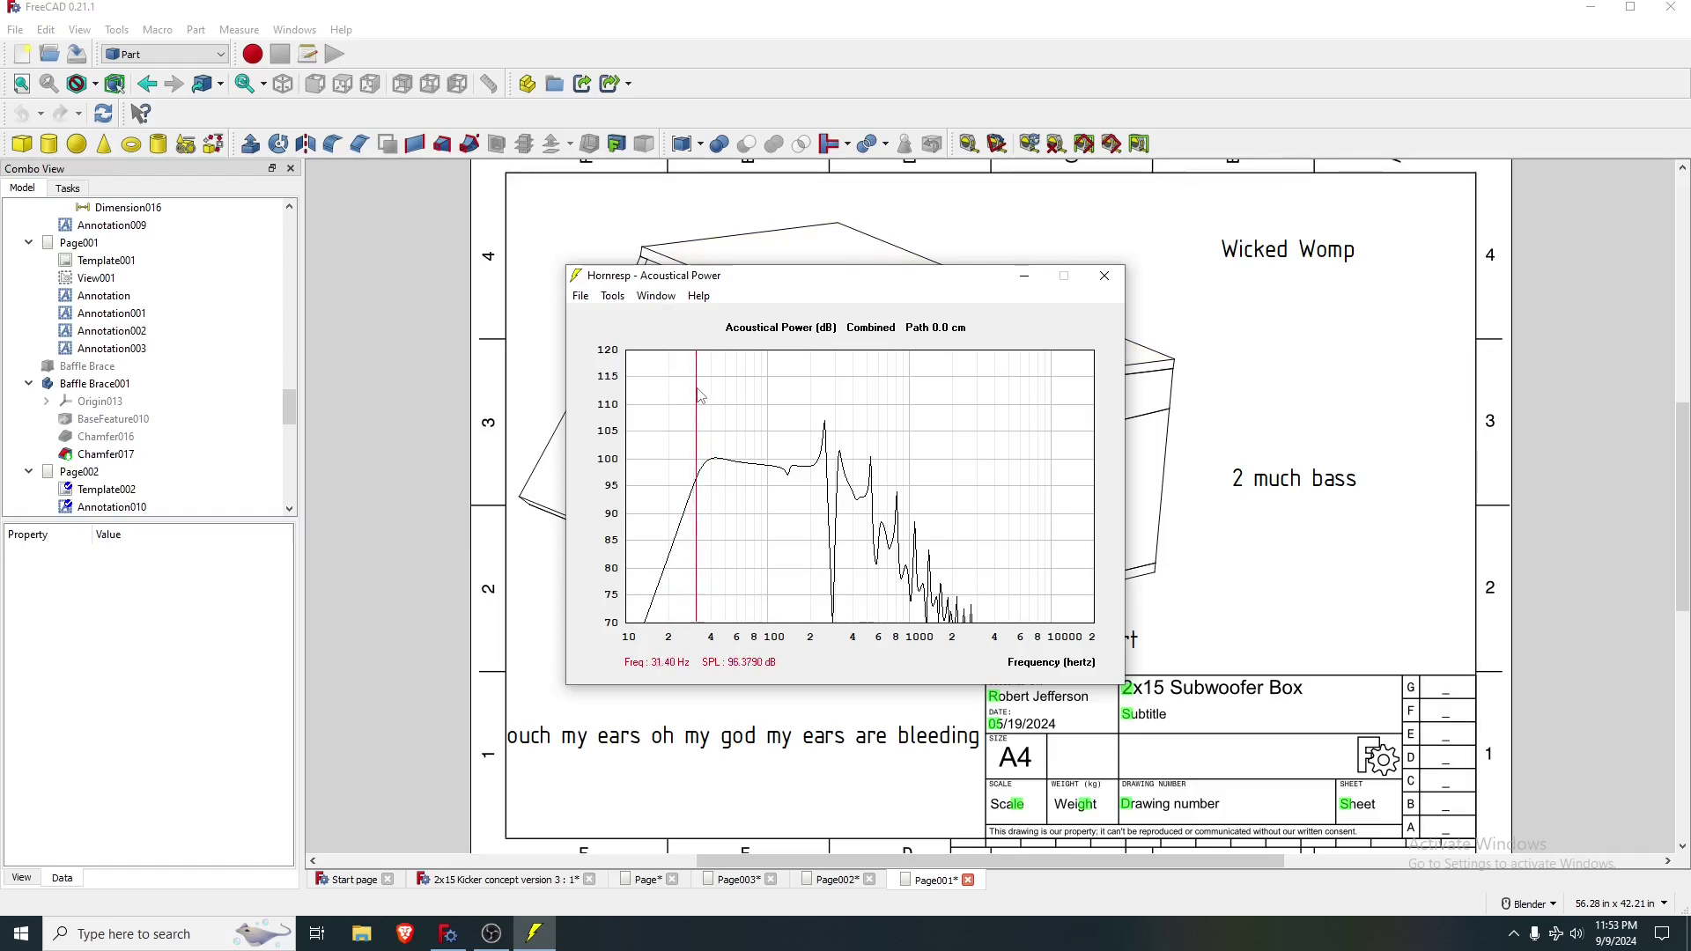
left_click(656, 296)
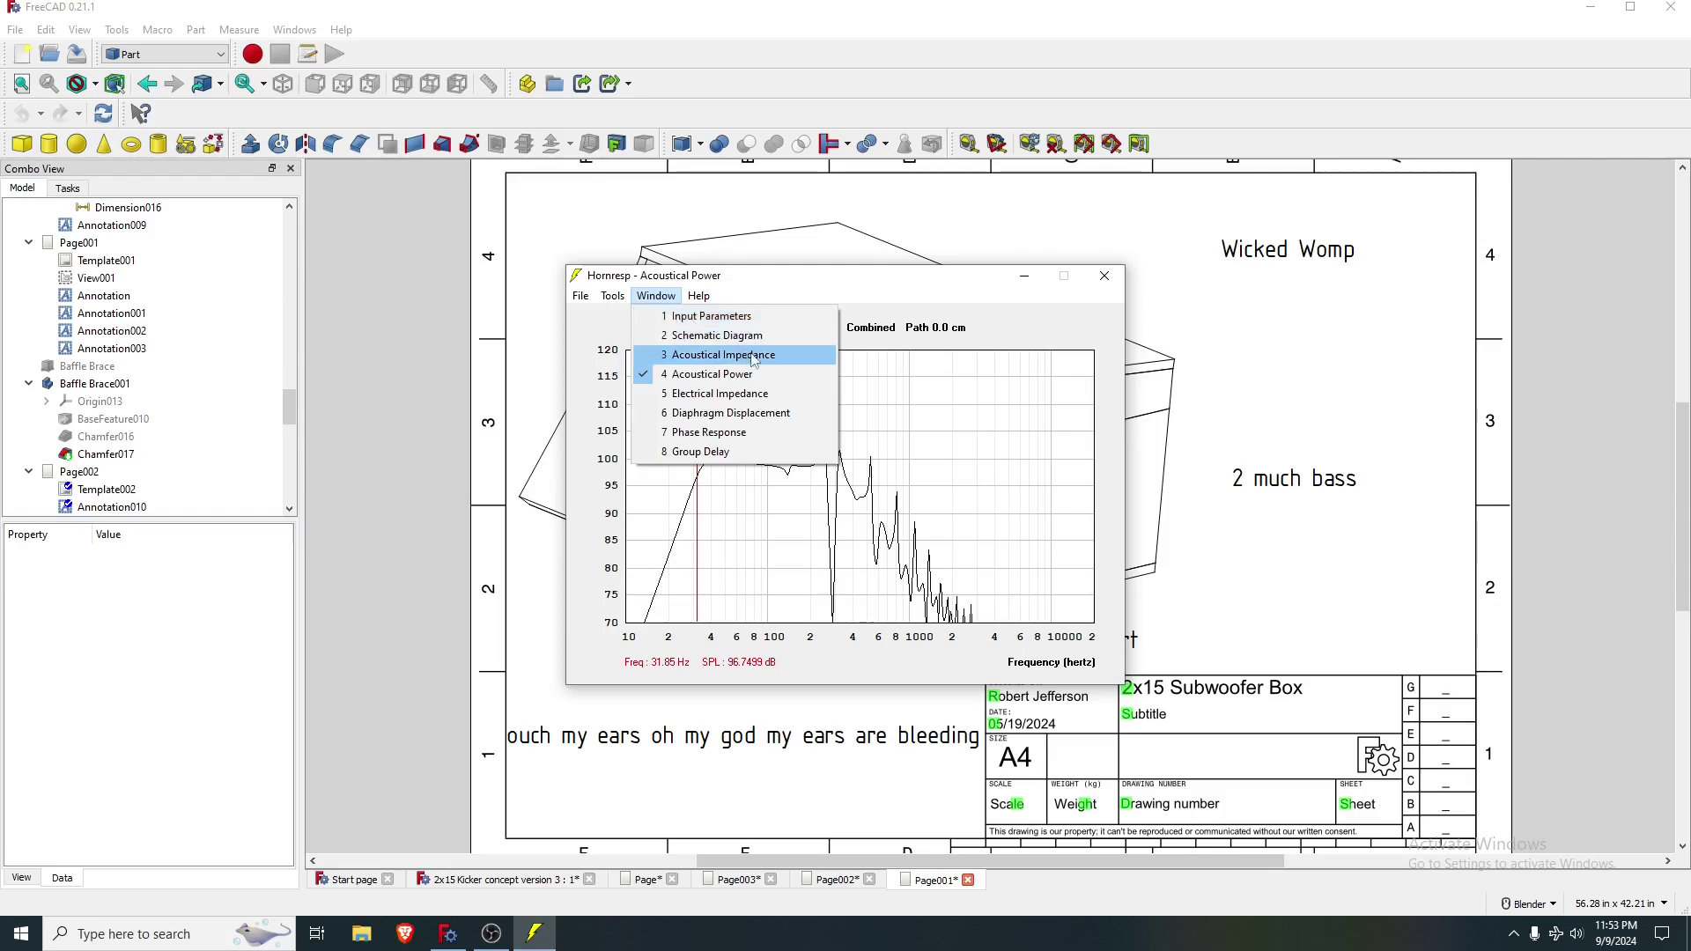
- Switch to the Electrical Impedance chart showing its twin low-frequency peaks
left_click(762, 395)
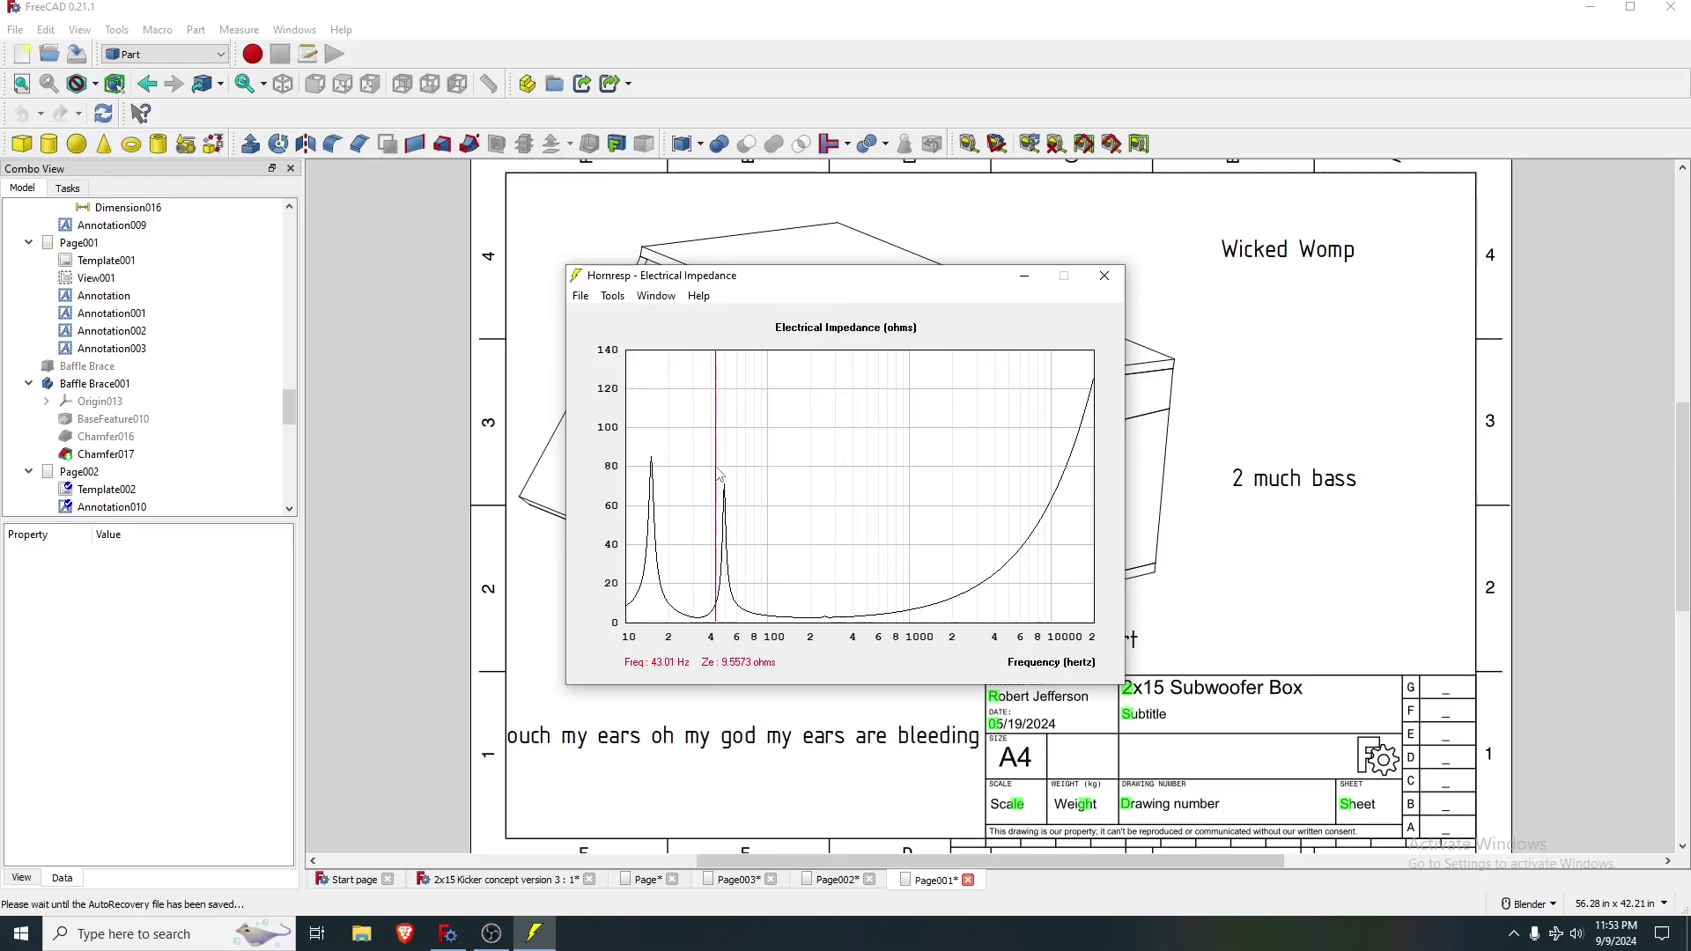
left_click(657, 298)
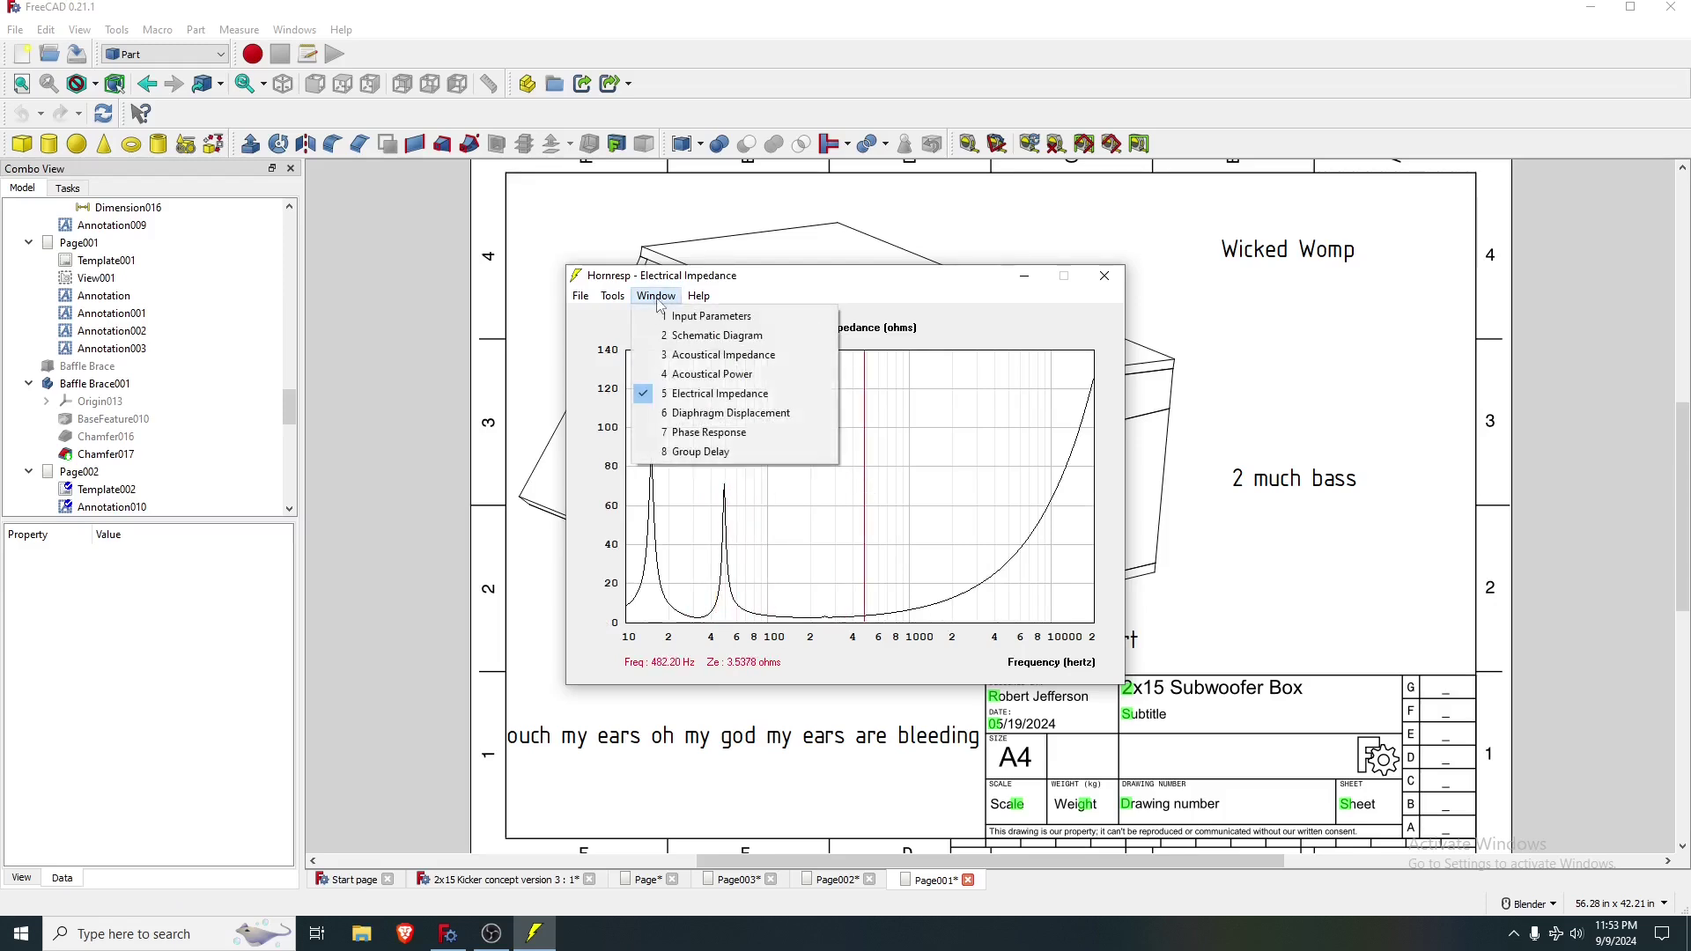
- Show Diaphragm Displacement, sample it at 27 Hz, then move the marker to 33.25 Hz (0.0434 mm)
left_click(739, 413)
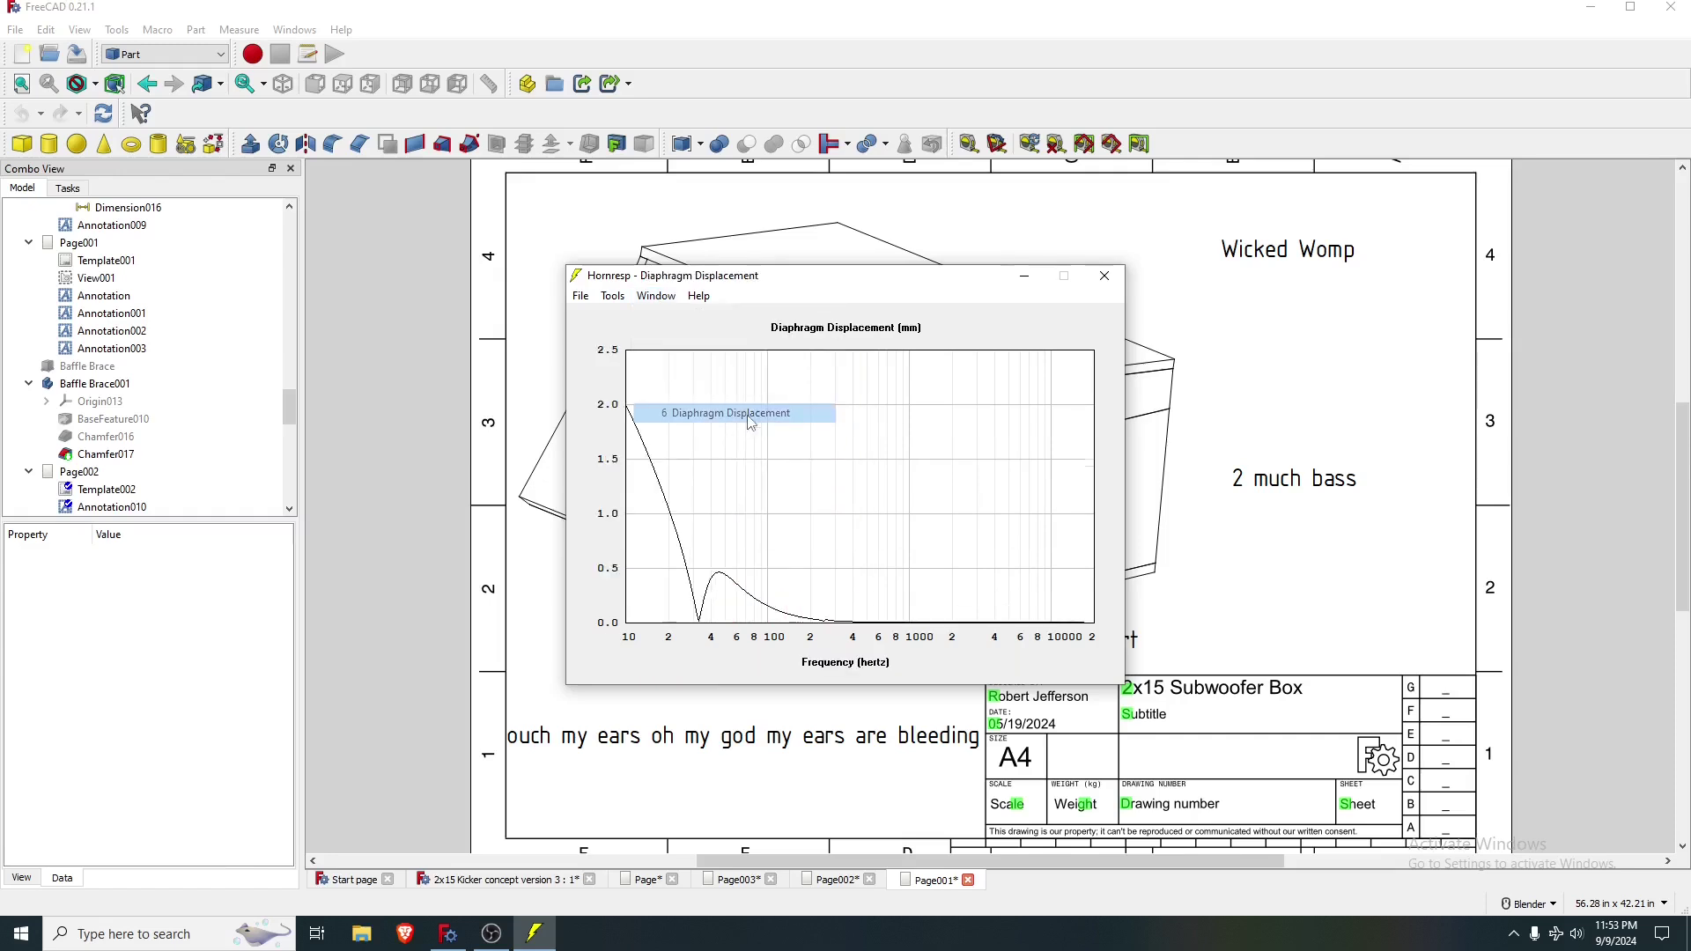
left_click(688, 448)
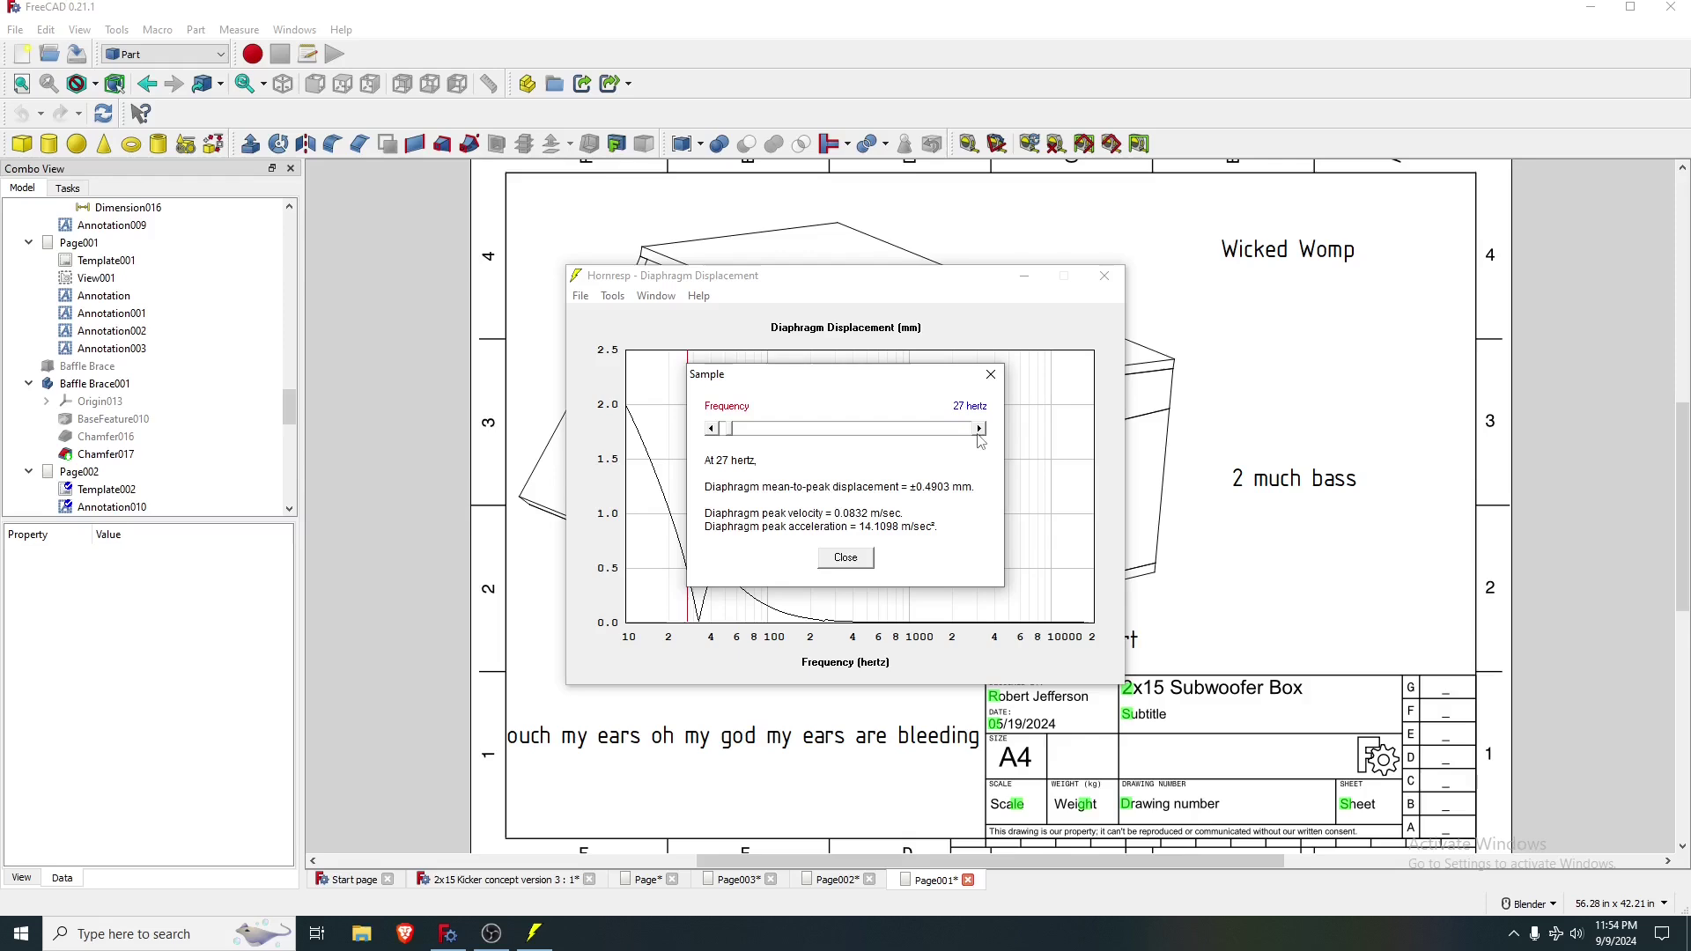
left_click(991, 374)
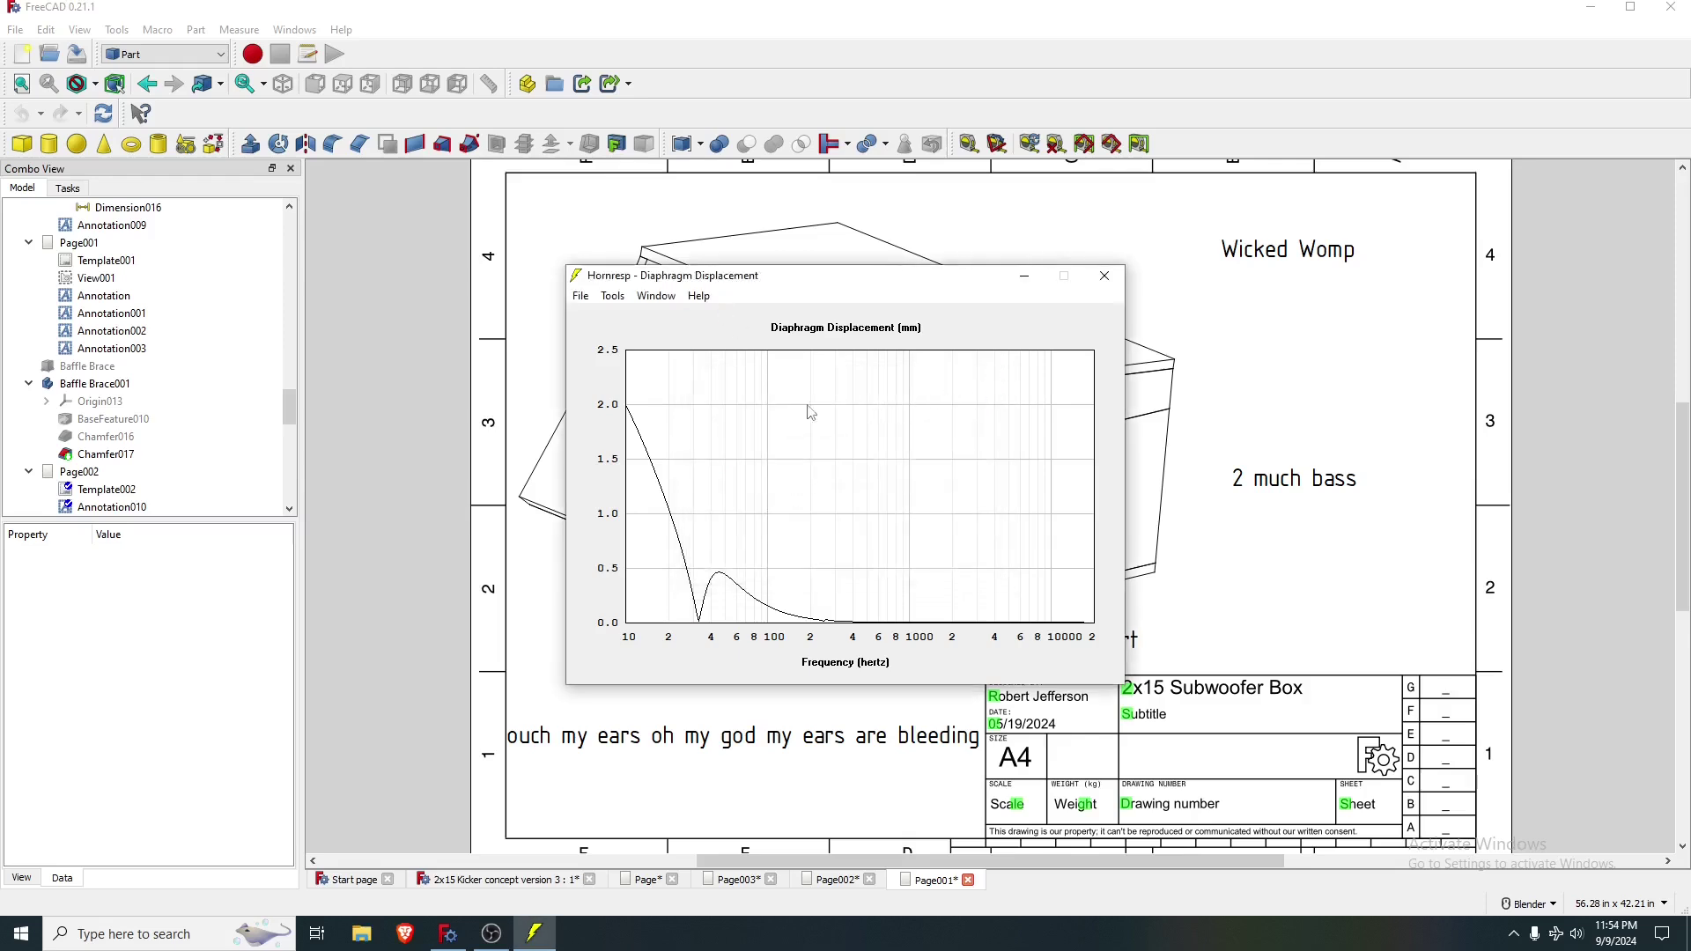
mouse_move(727, 480)
left_mouse_down()
mouse_move(701, 515)
mouse_move(779, 527)
mouse_move(701, 546)
left_mouse_up()
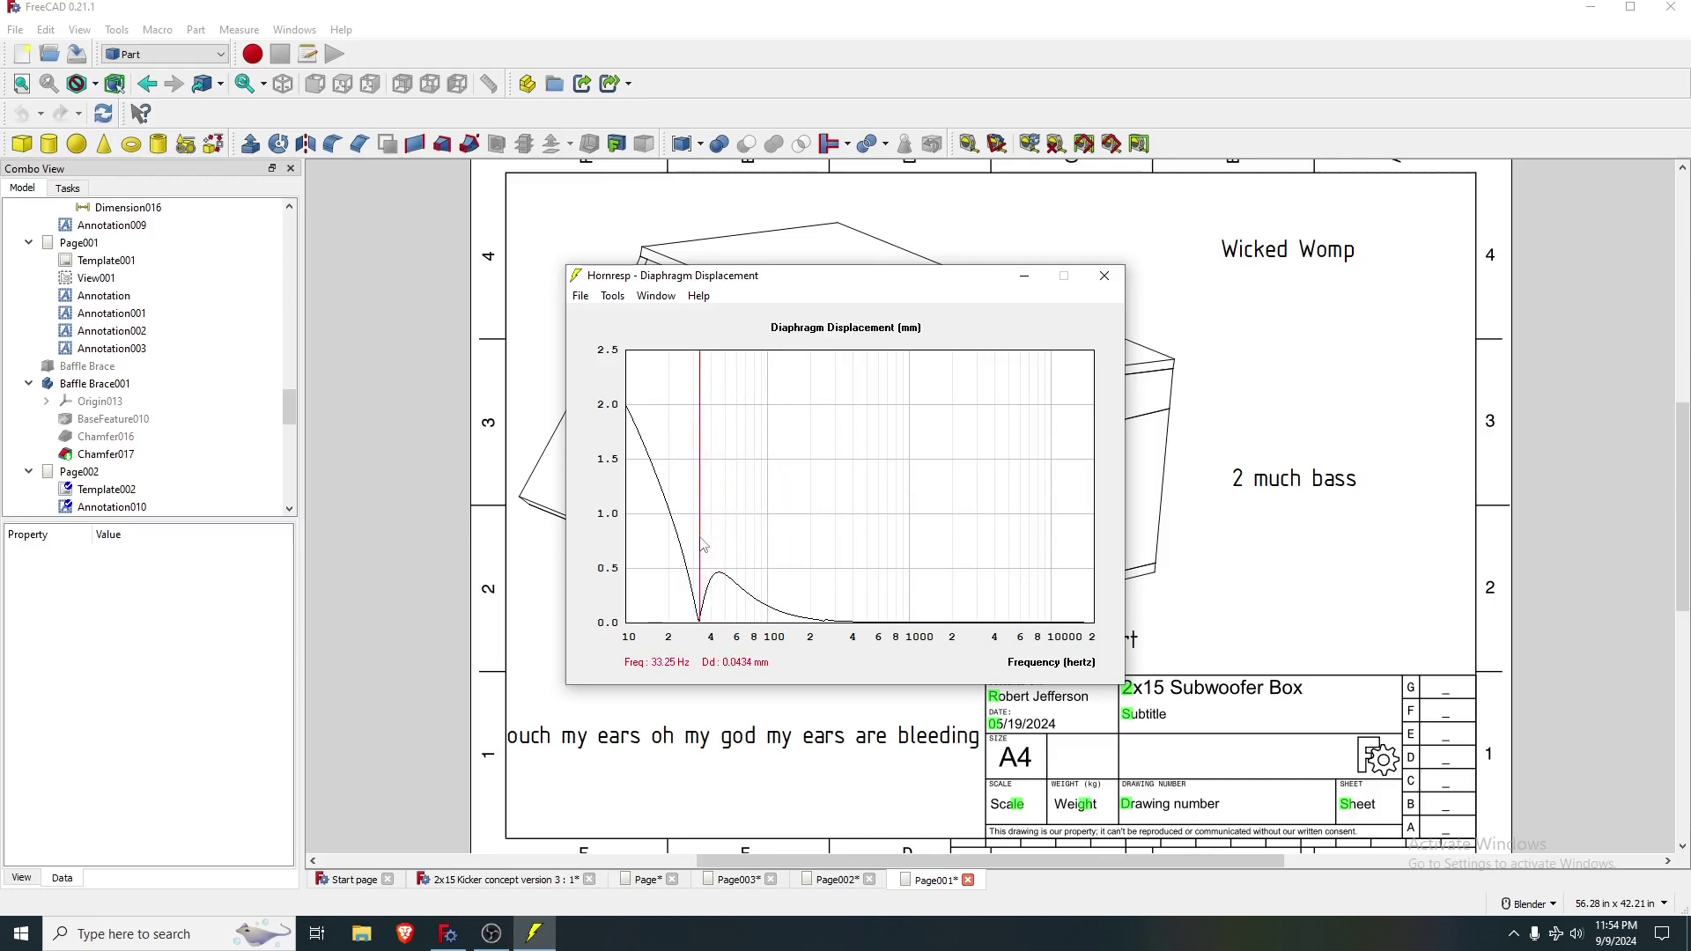
left_click(667, 301)
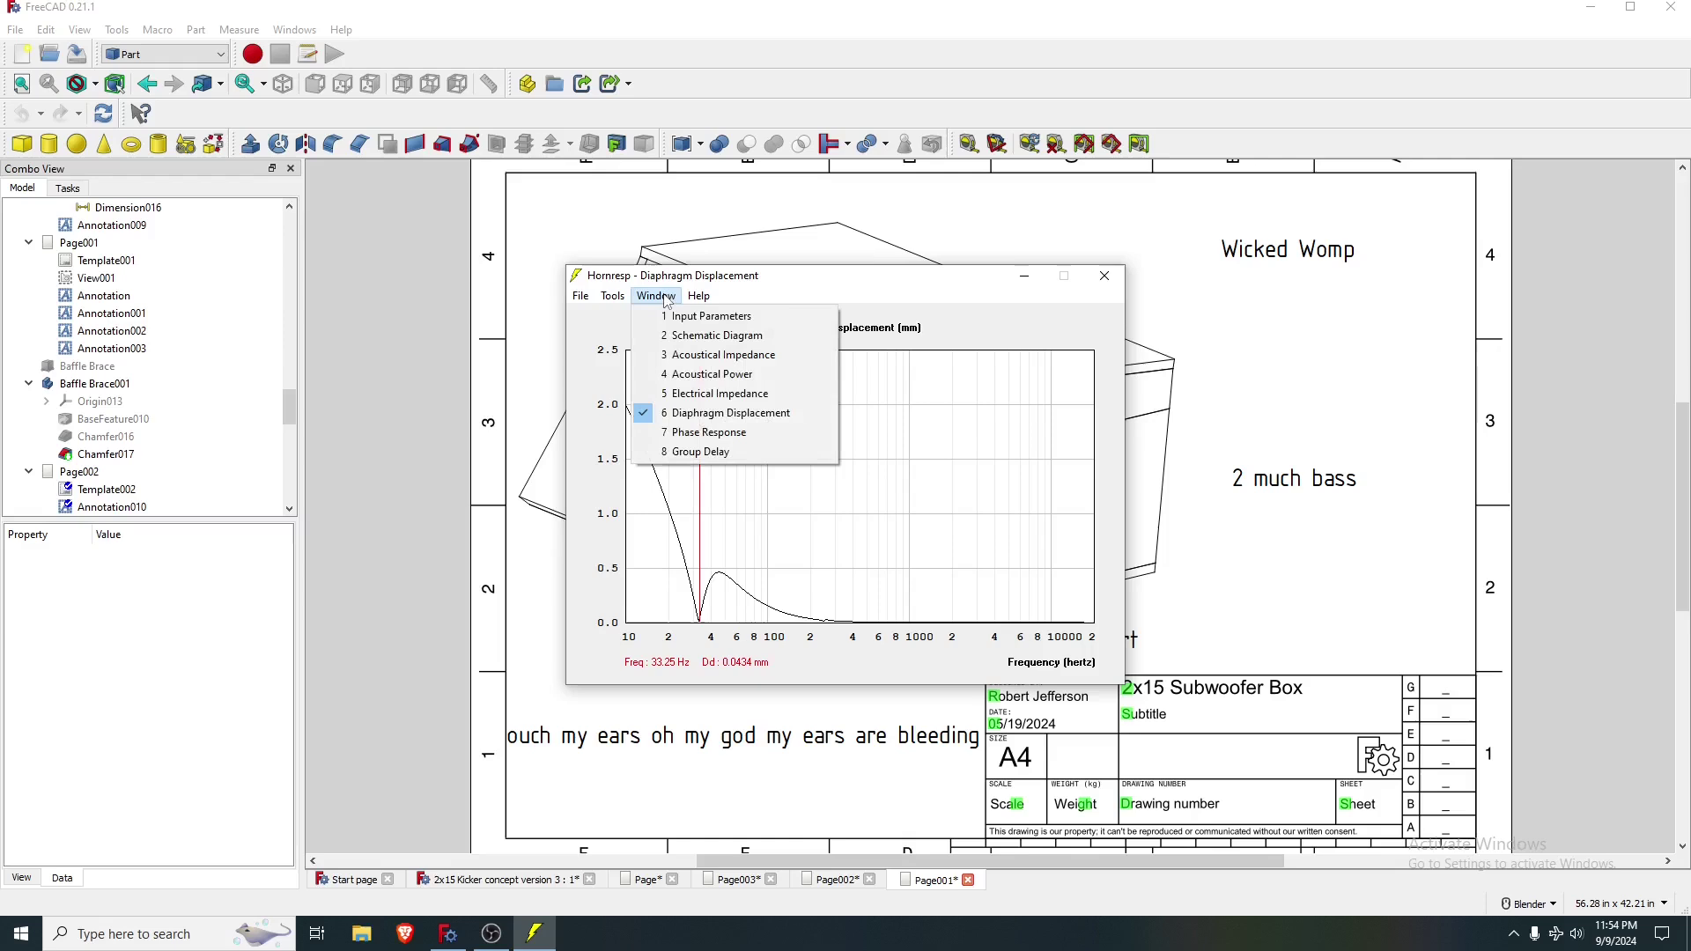
- Inspect the Phase Response chart, then the Group Delay chart with its marker reading about 8.01 ms
left_click(811, 435)
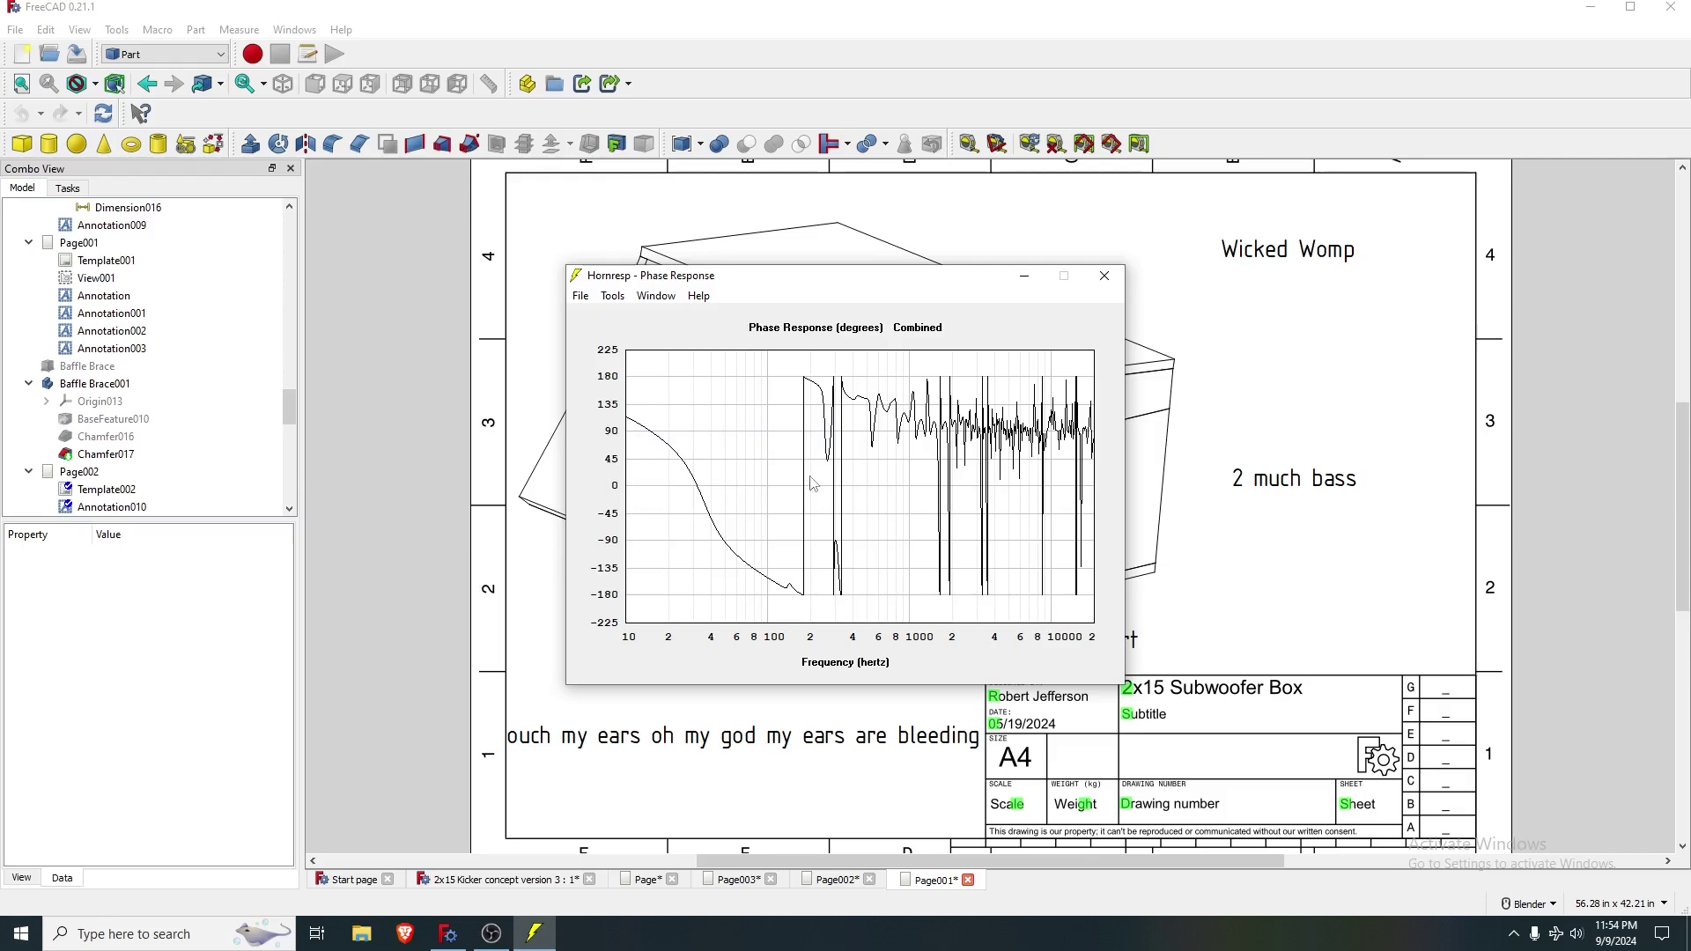
left_click_drag(643, 398, 810, 484)
left_click(656, 296)
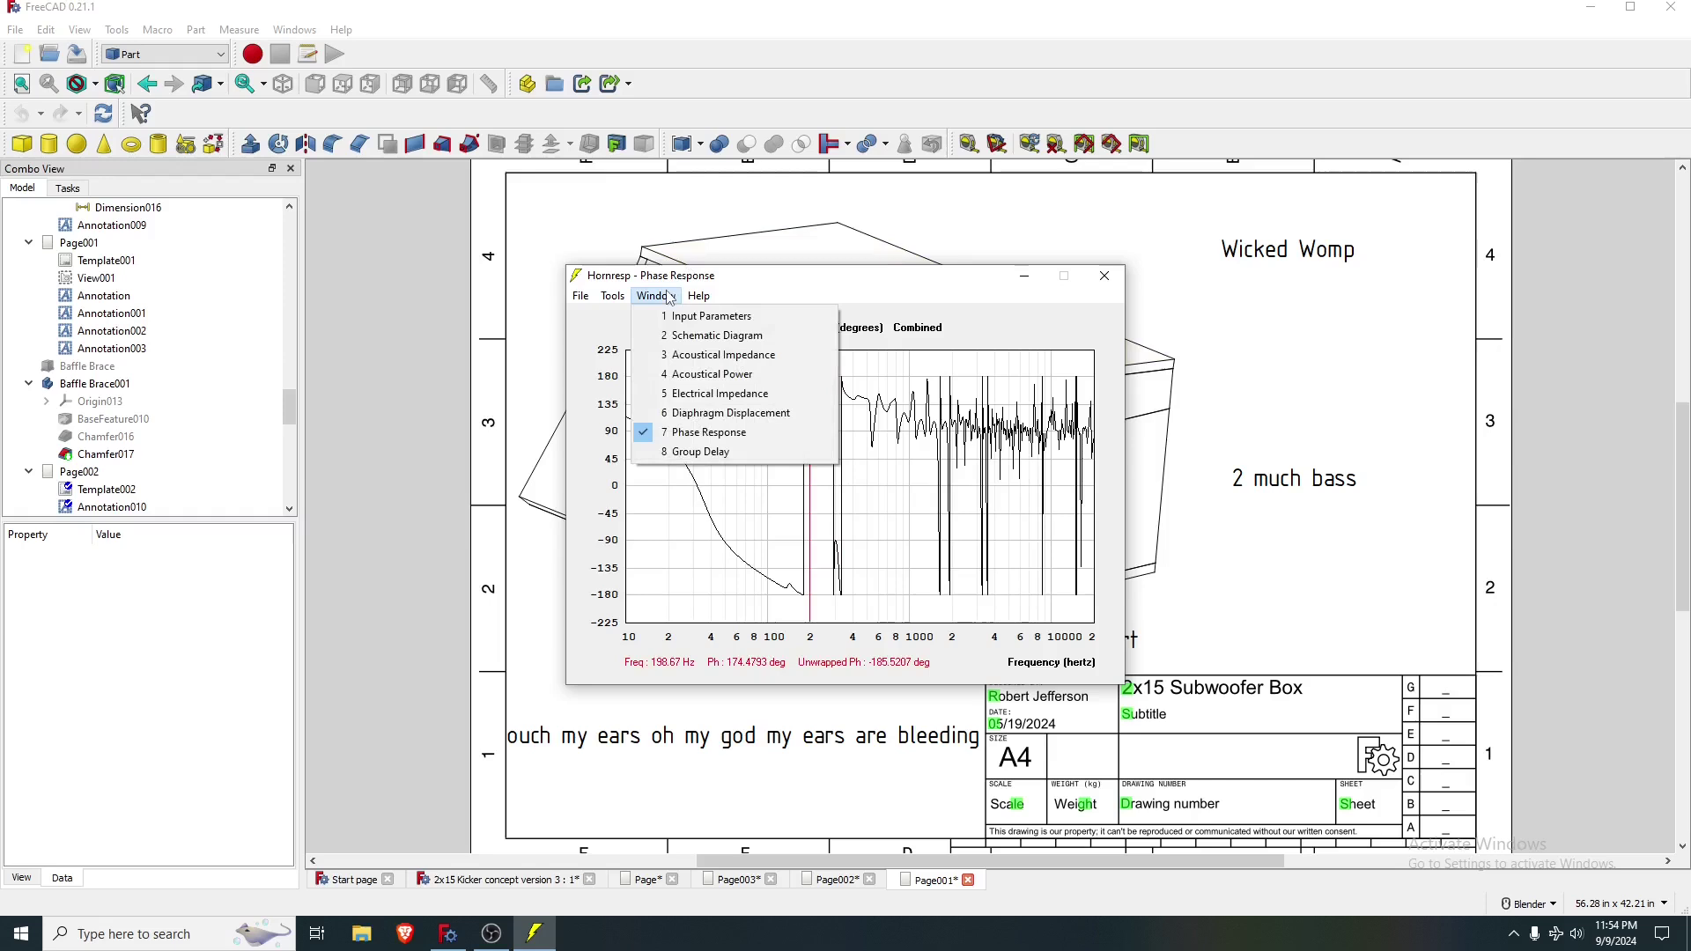
left_click(722, 451)
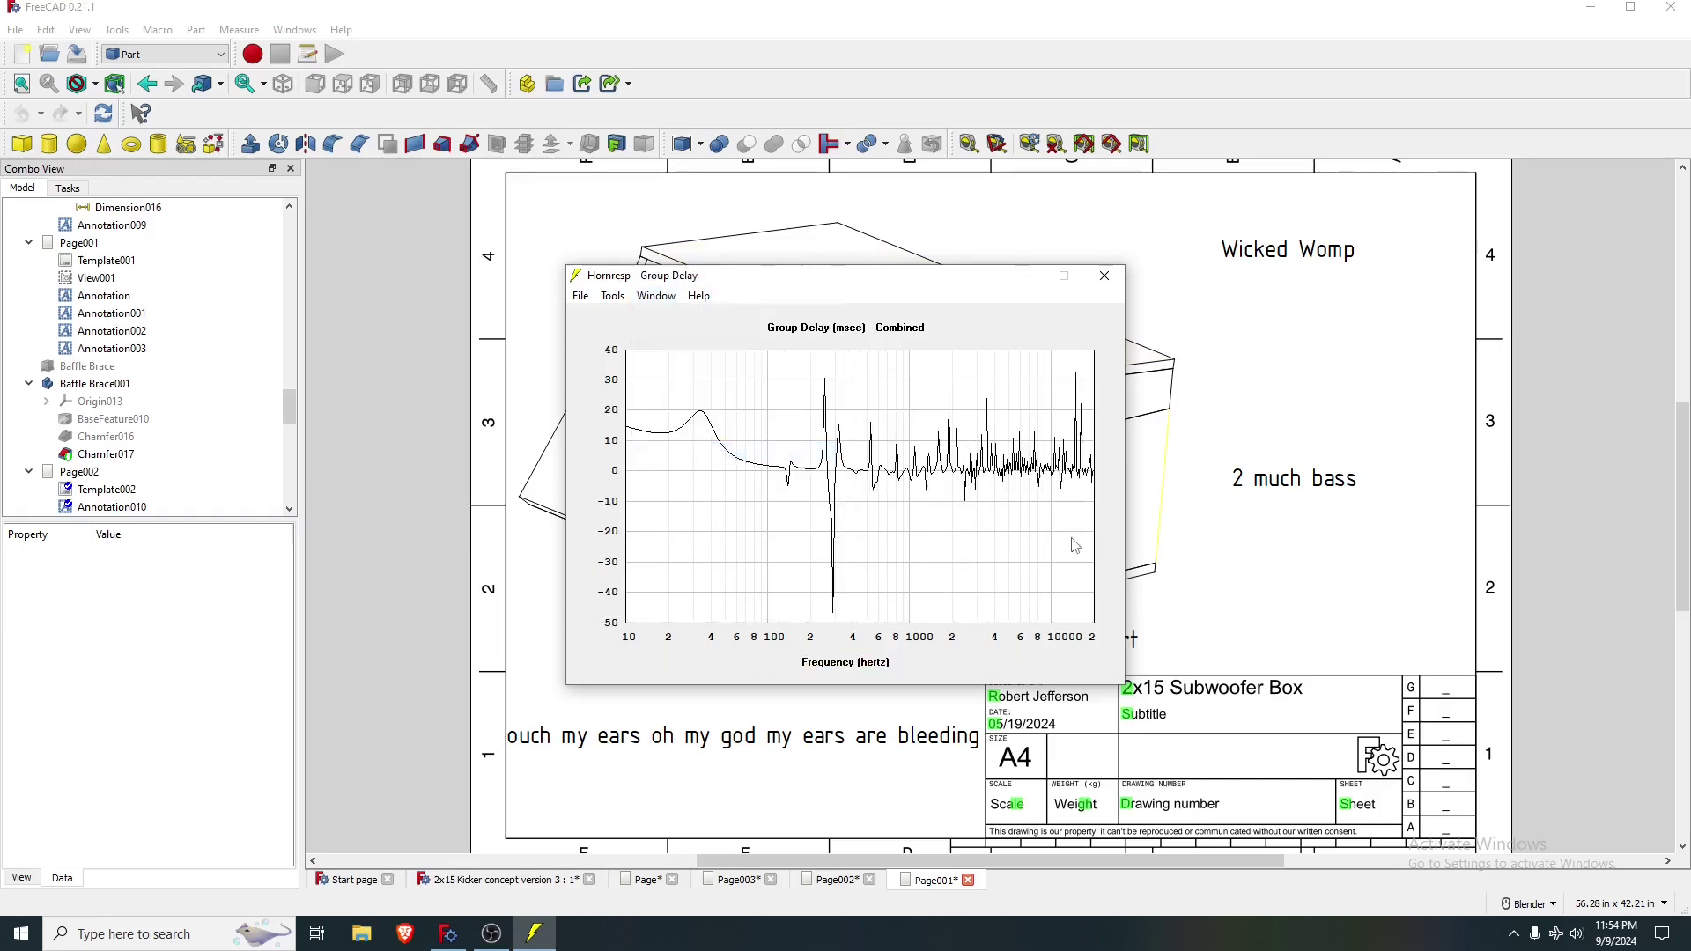
left_click_drag(761, 471, 723, 459)
left_click(653, 296)
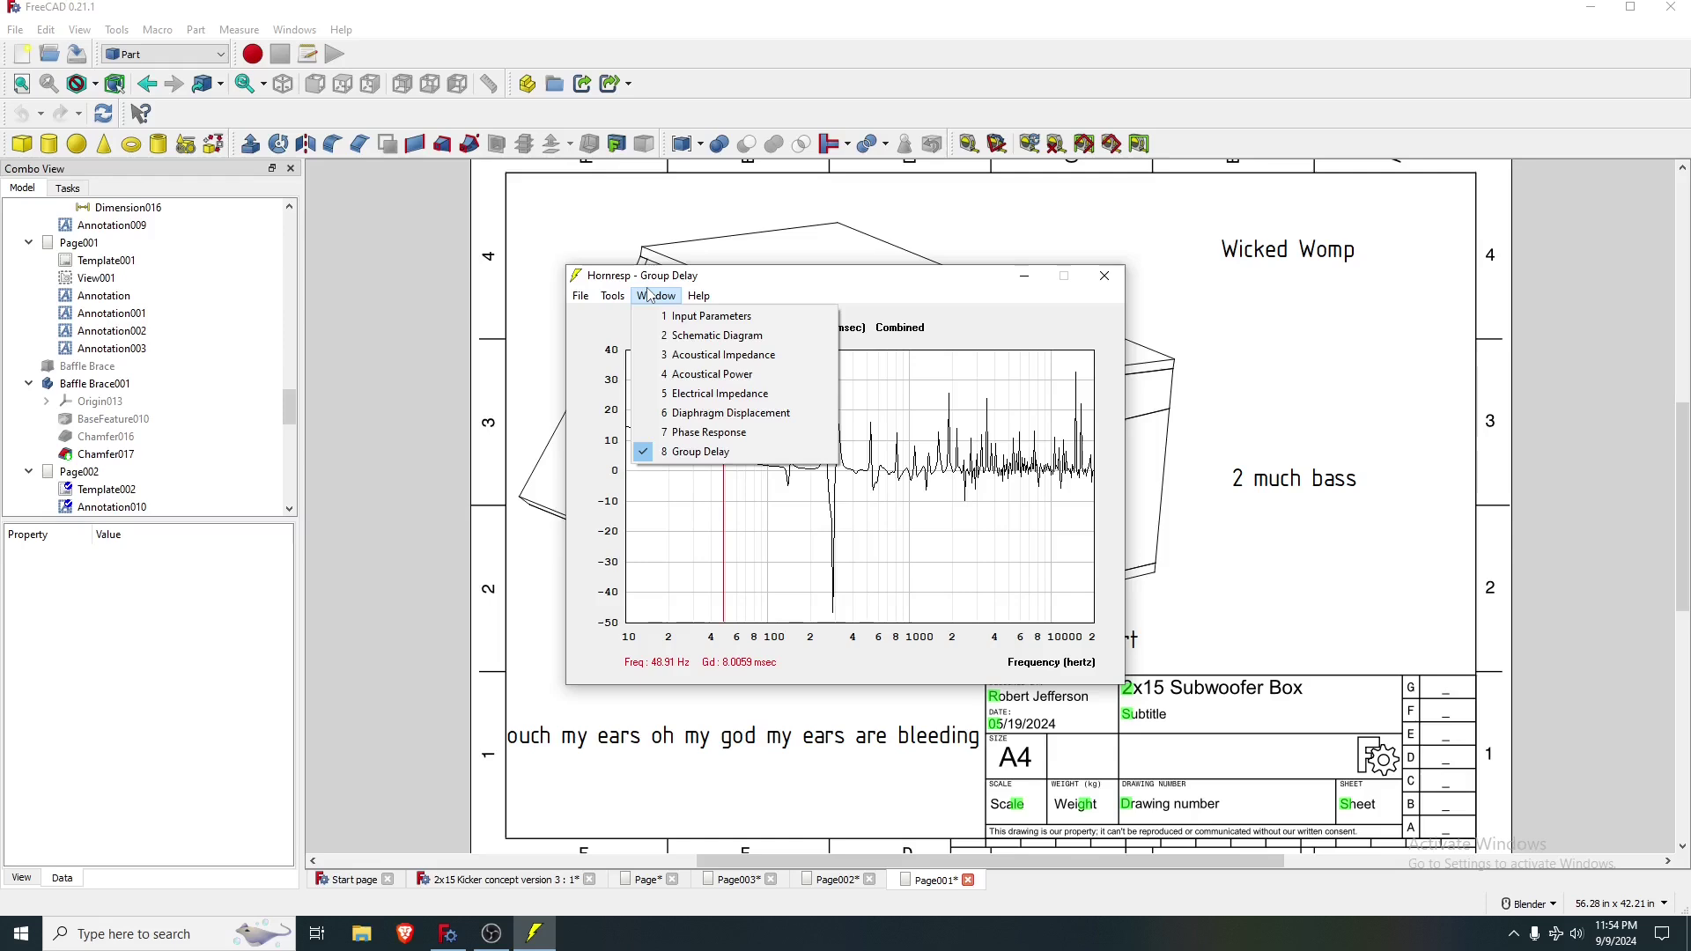
left_click(651, 295)
- Paste the skar ddx15d2 driver from the database into record 239 (Sd 804.00, Bl 19.55, Re 1.80)
left_click(656, 295)
left_click(687, 440)
left_click(611, 295)
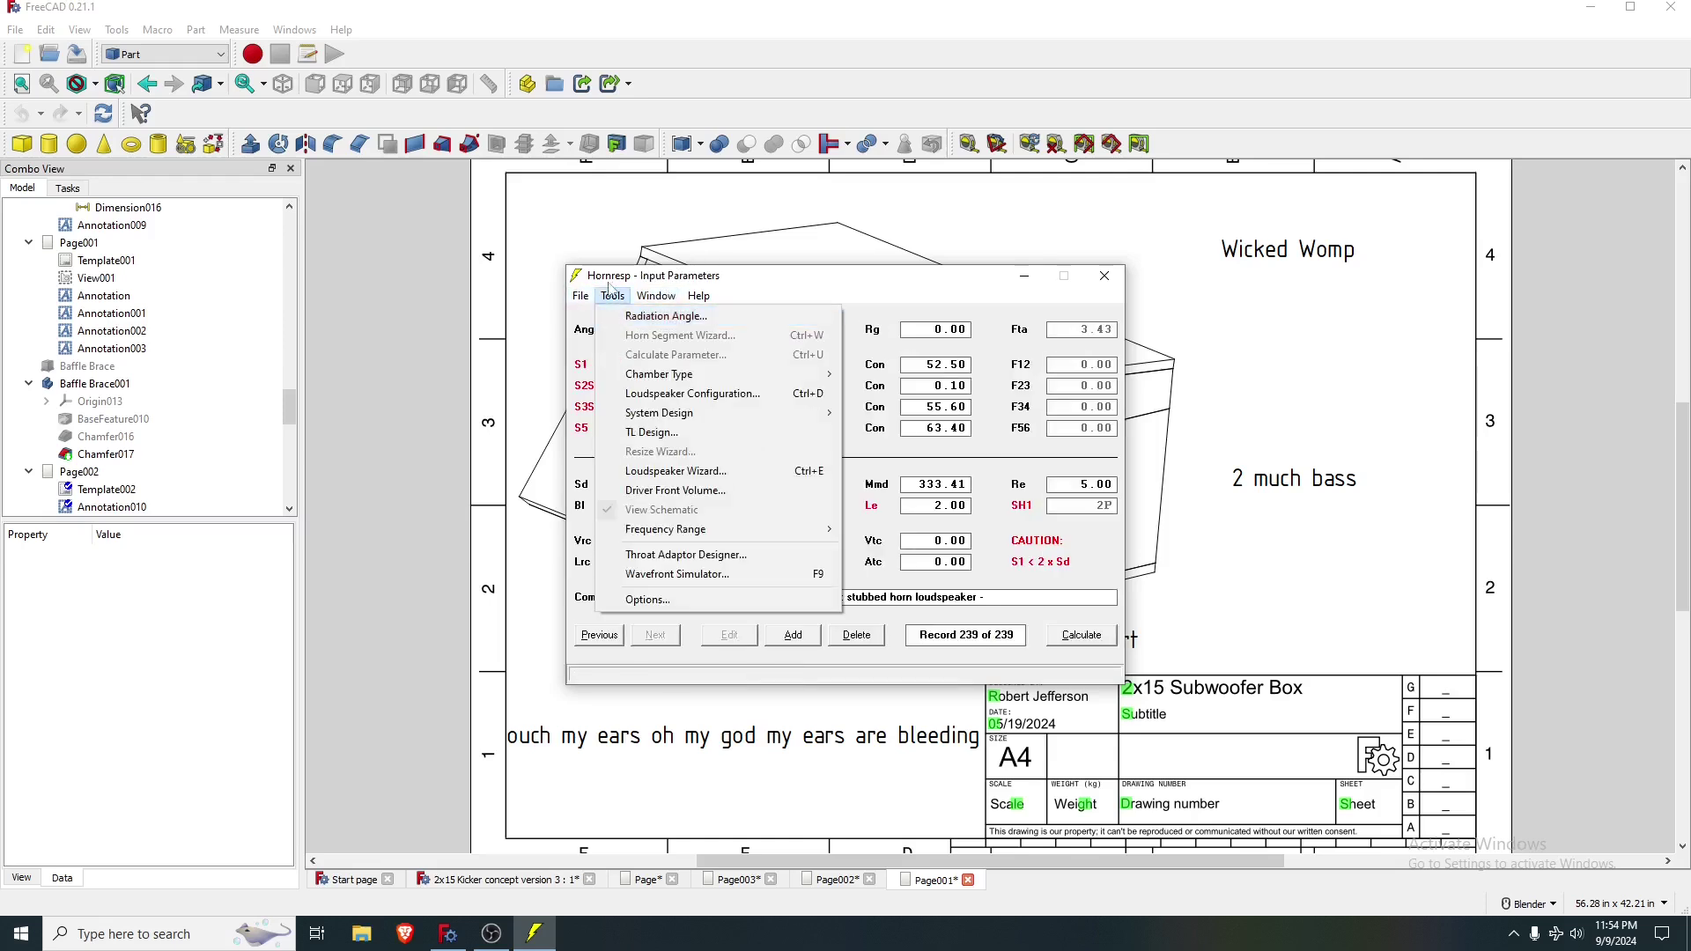
mouse_move(580, 295)
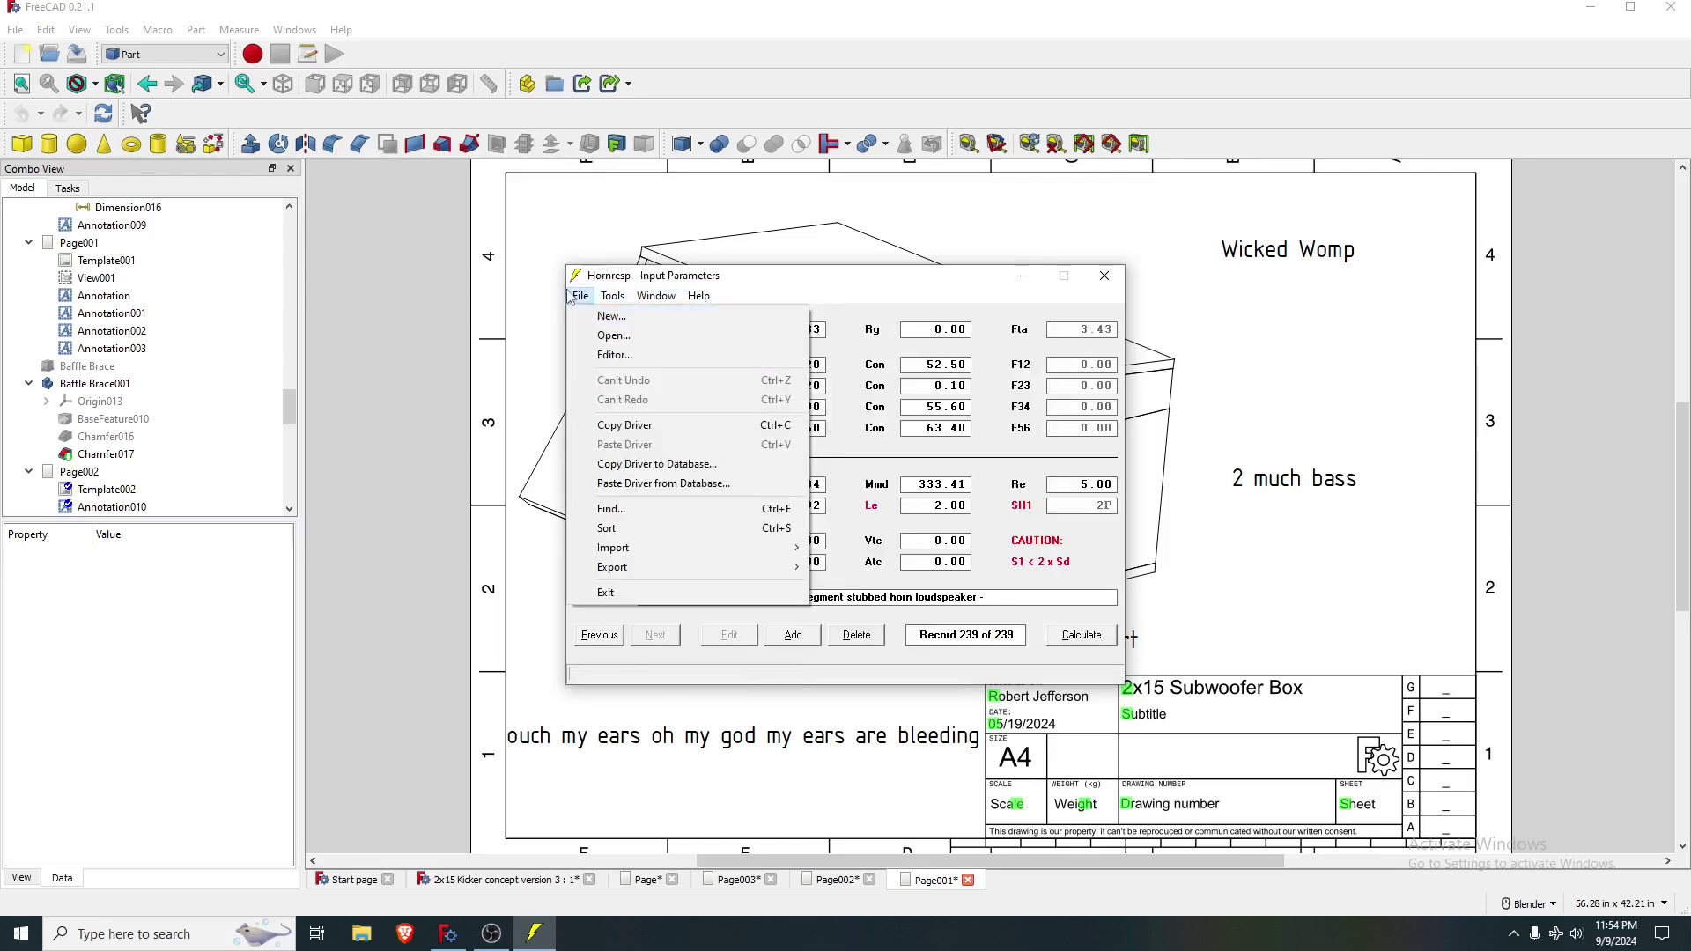
left_click(651, 484)
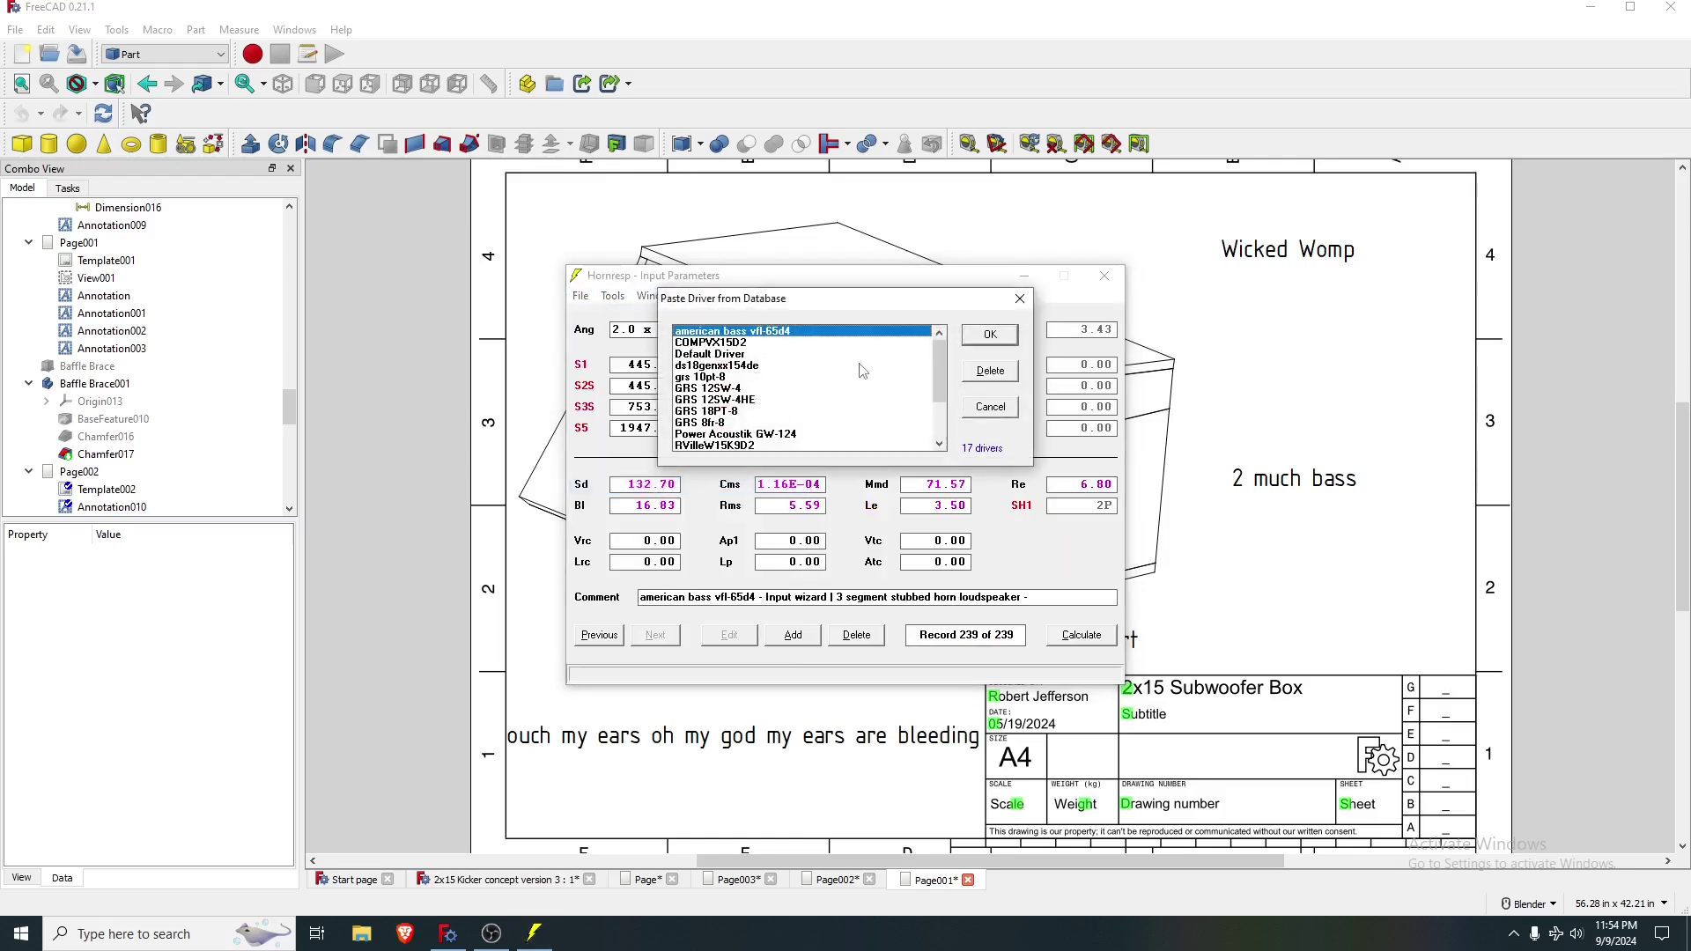
scroll(866, 422, "down", 3)
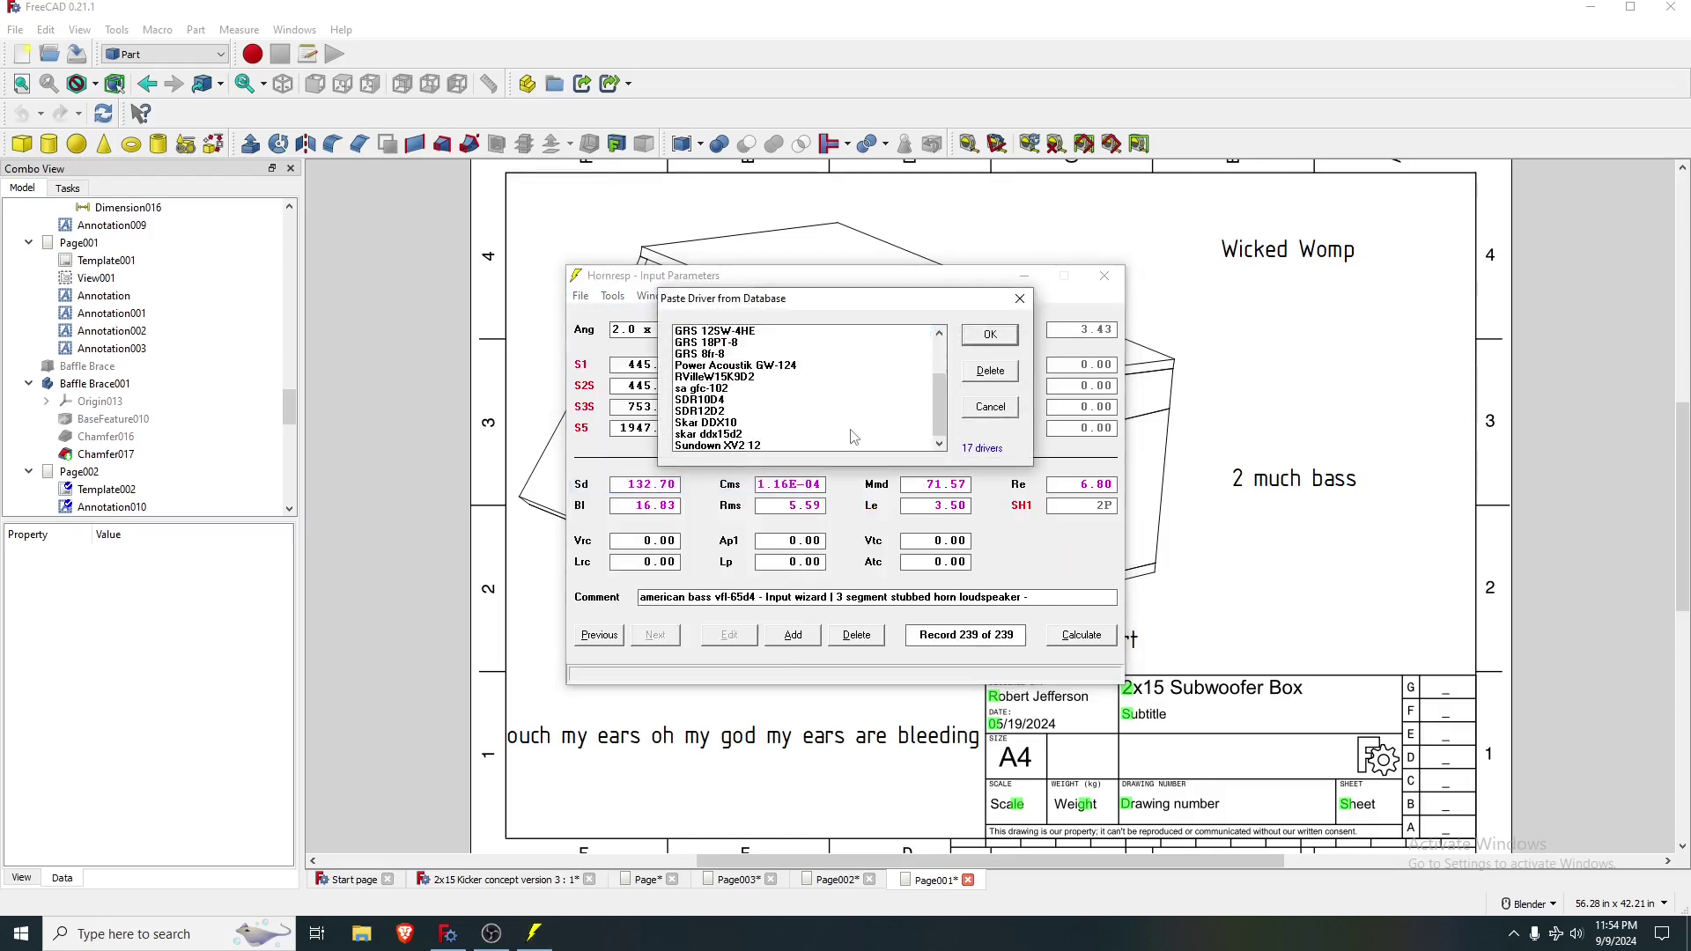
left_click(707, 435)
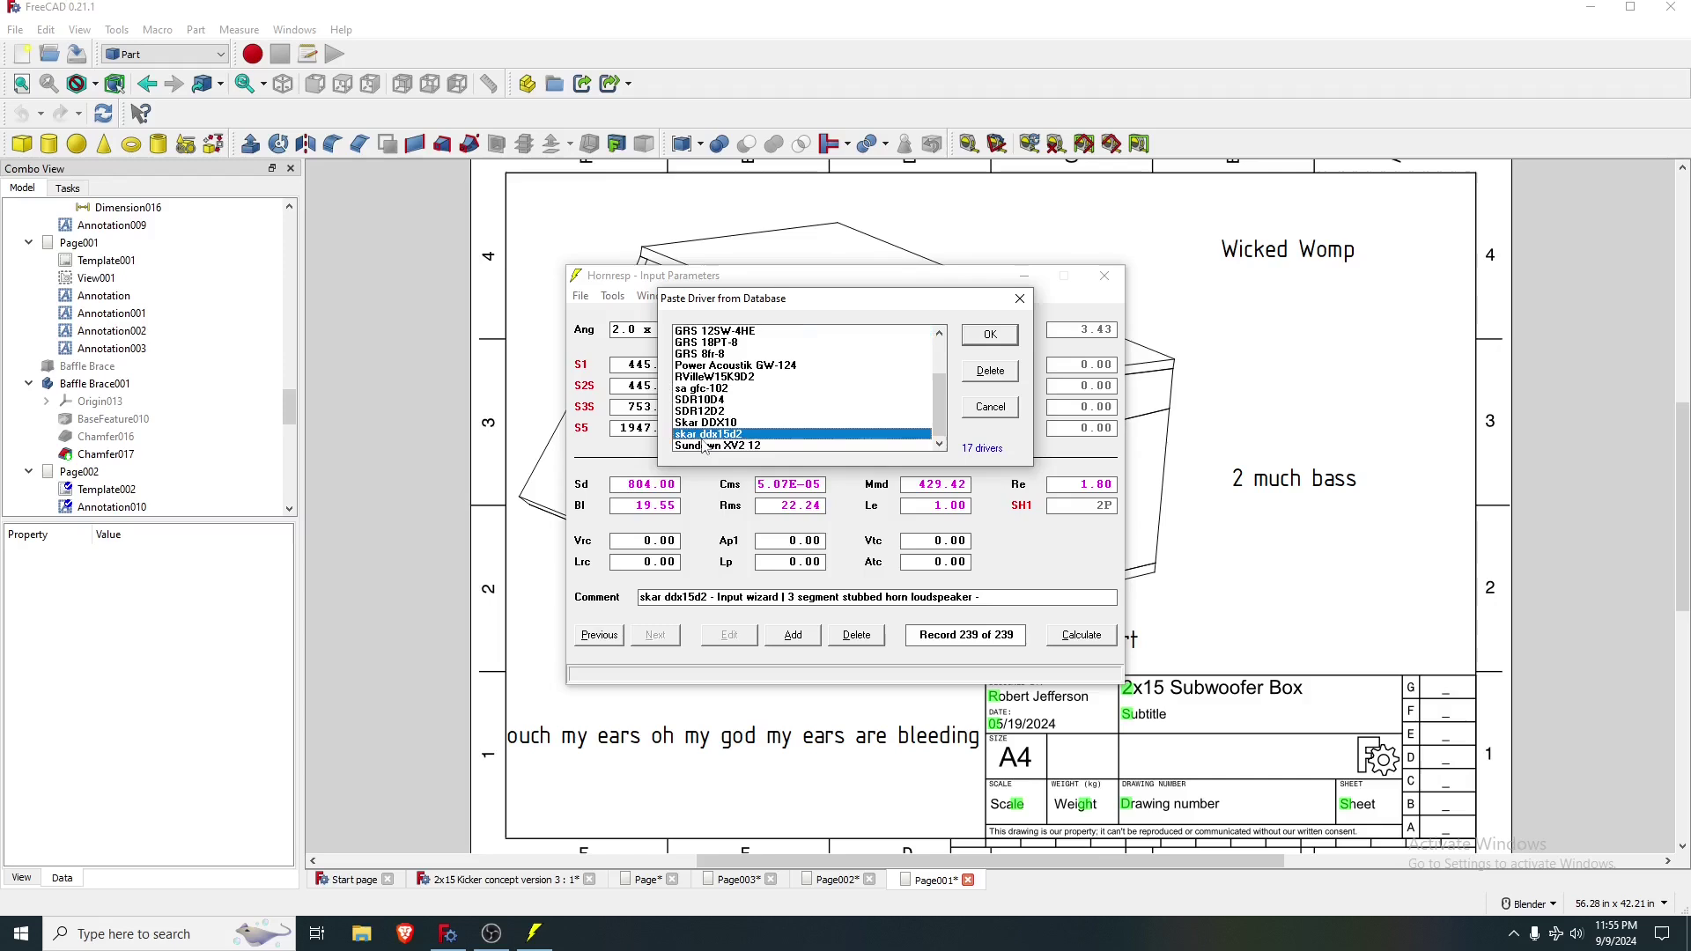
left_click(979, 339)
- Recalculate with the skar ddx15d2 and read its power curve: about 104 dB near 32 Hz, levelling near 101 dB
left_click(1095, 635)
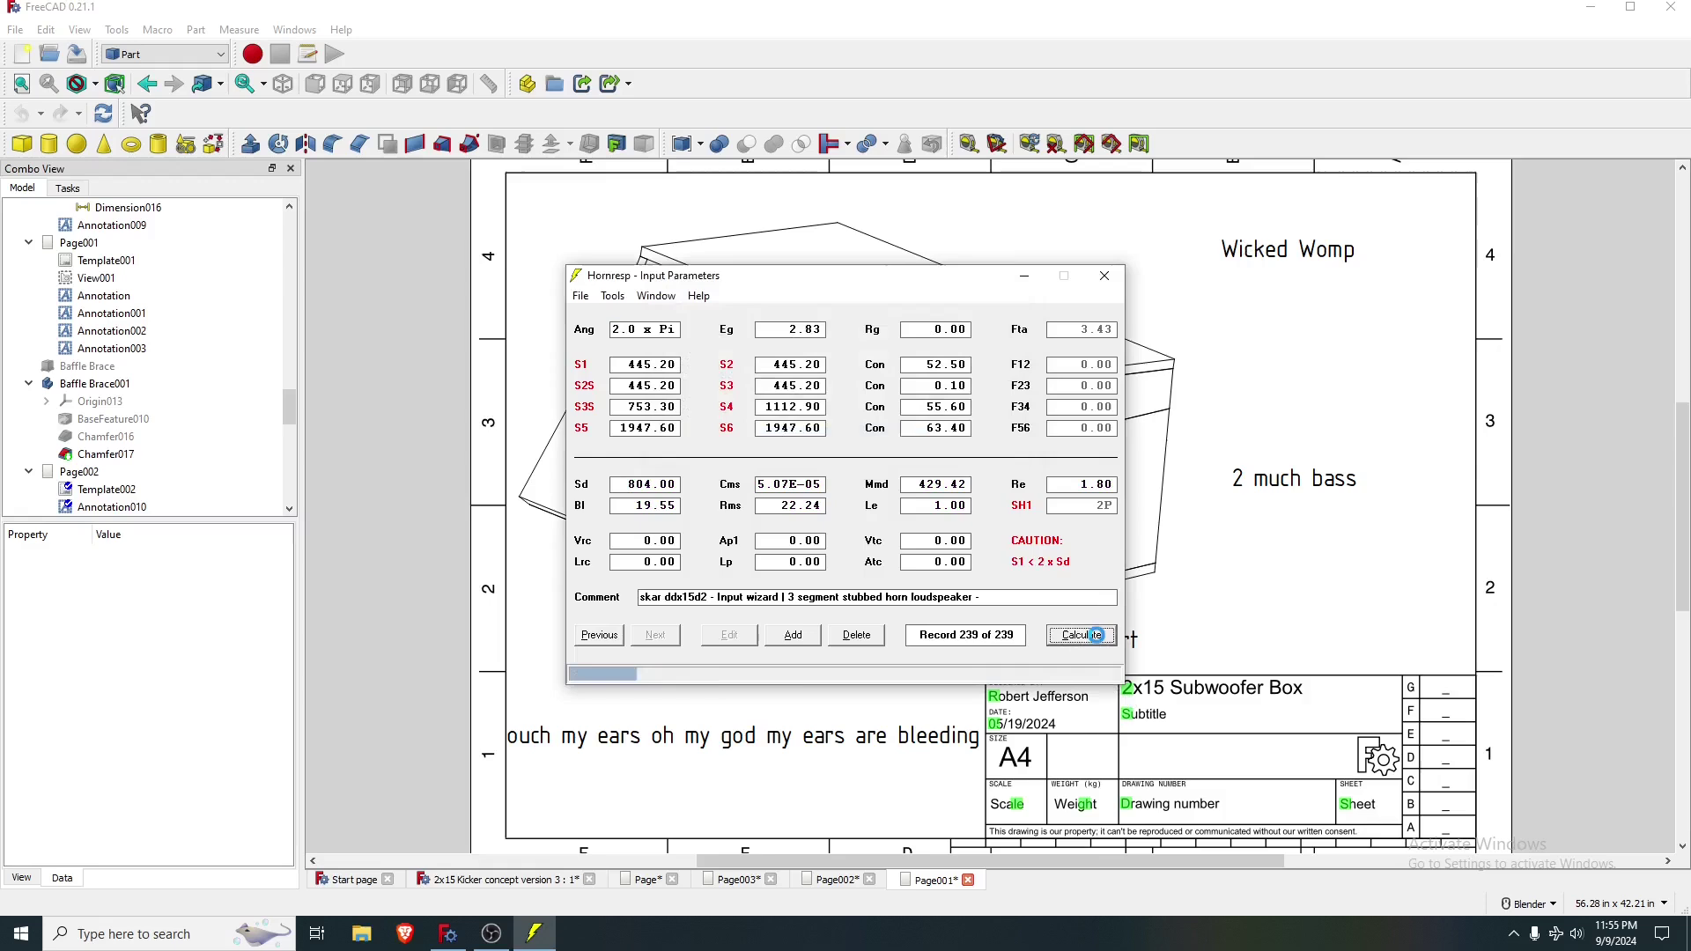
left_click(656, 295)
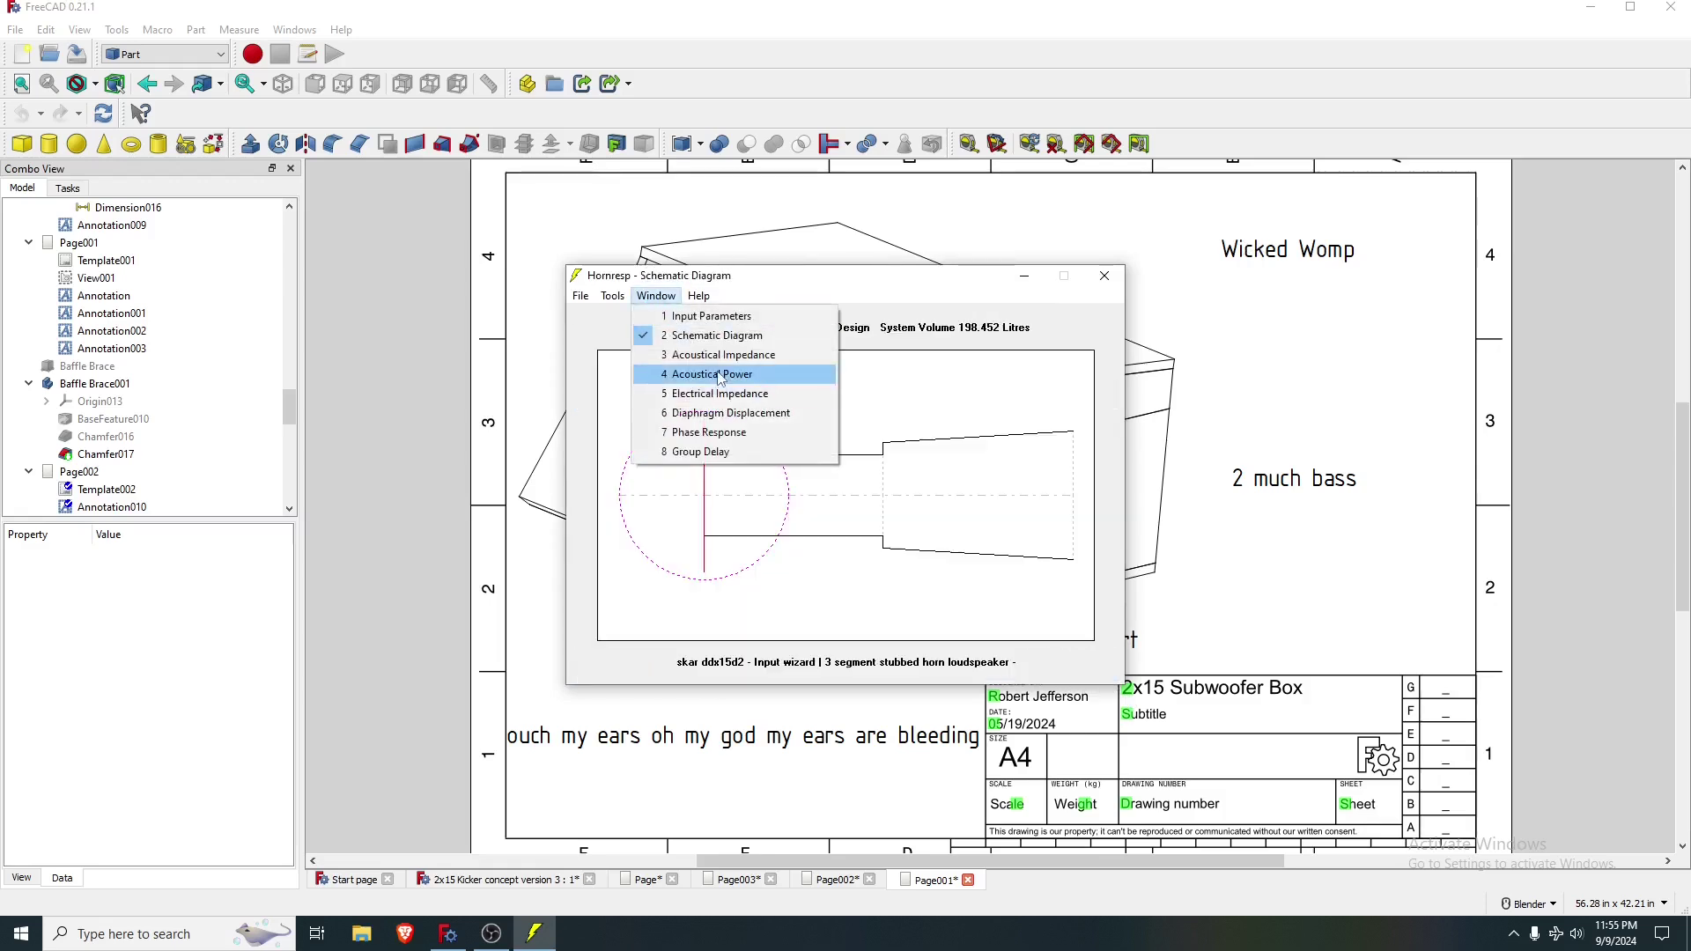
left_click(721, 376)
left_click_drag(696, 441, 700, 443)
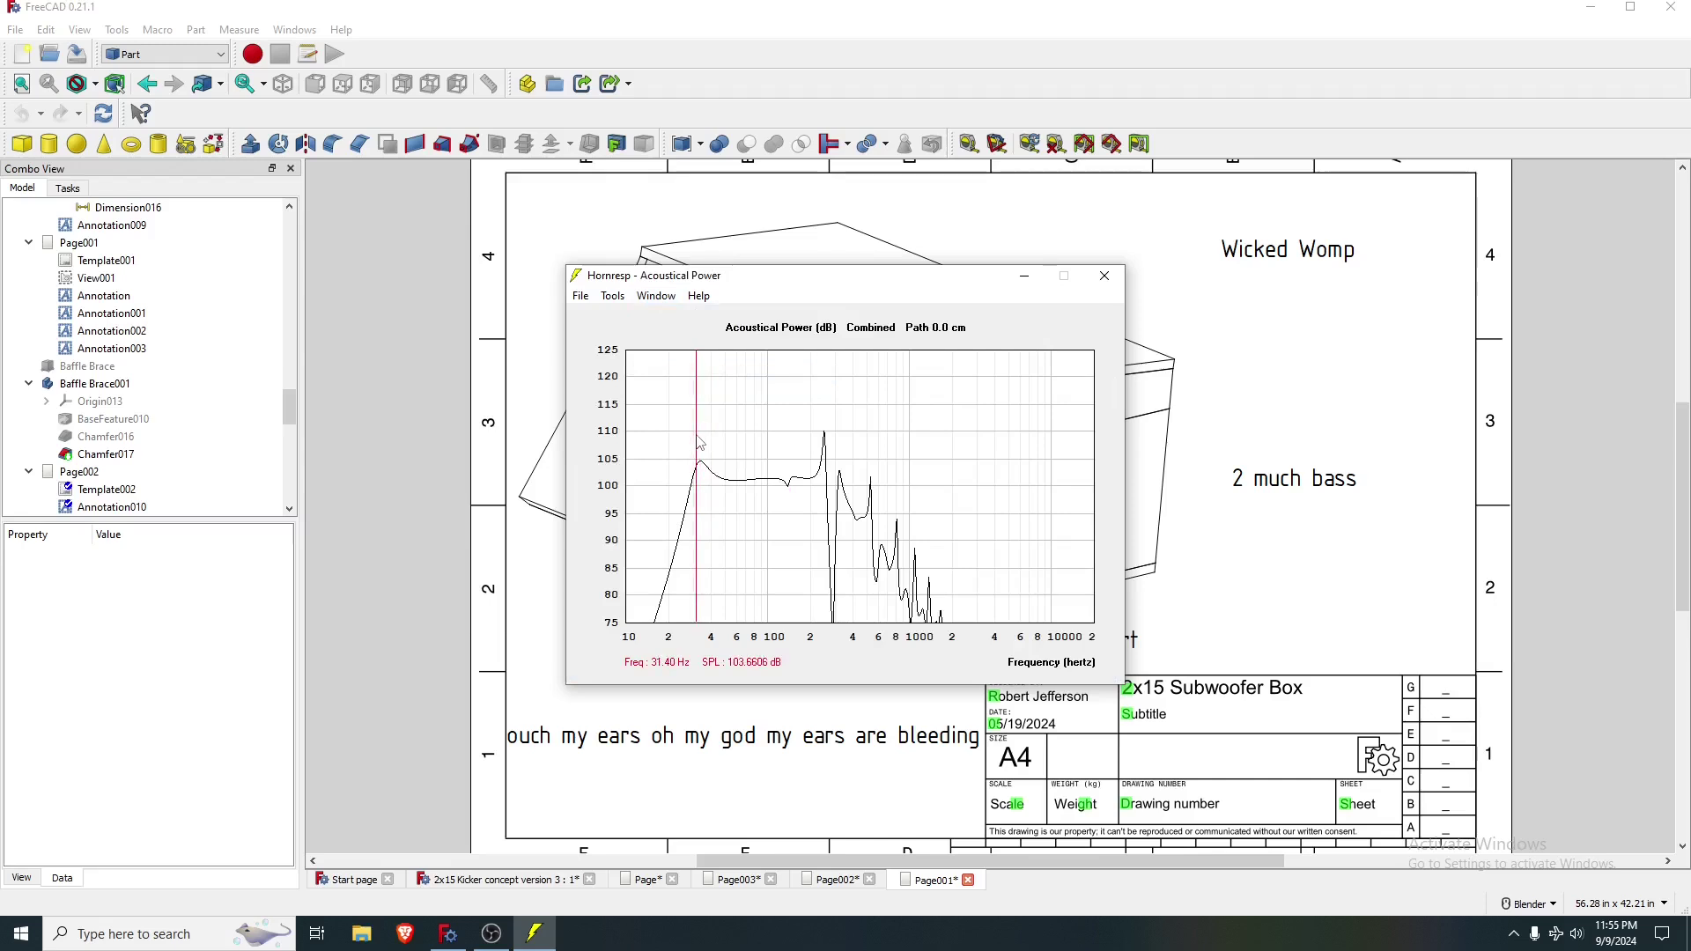
left_click_drag(700, 442, 700, 443)
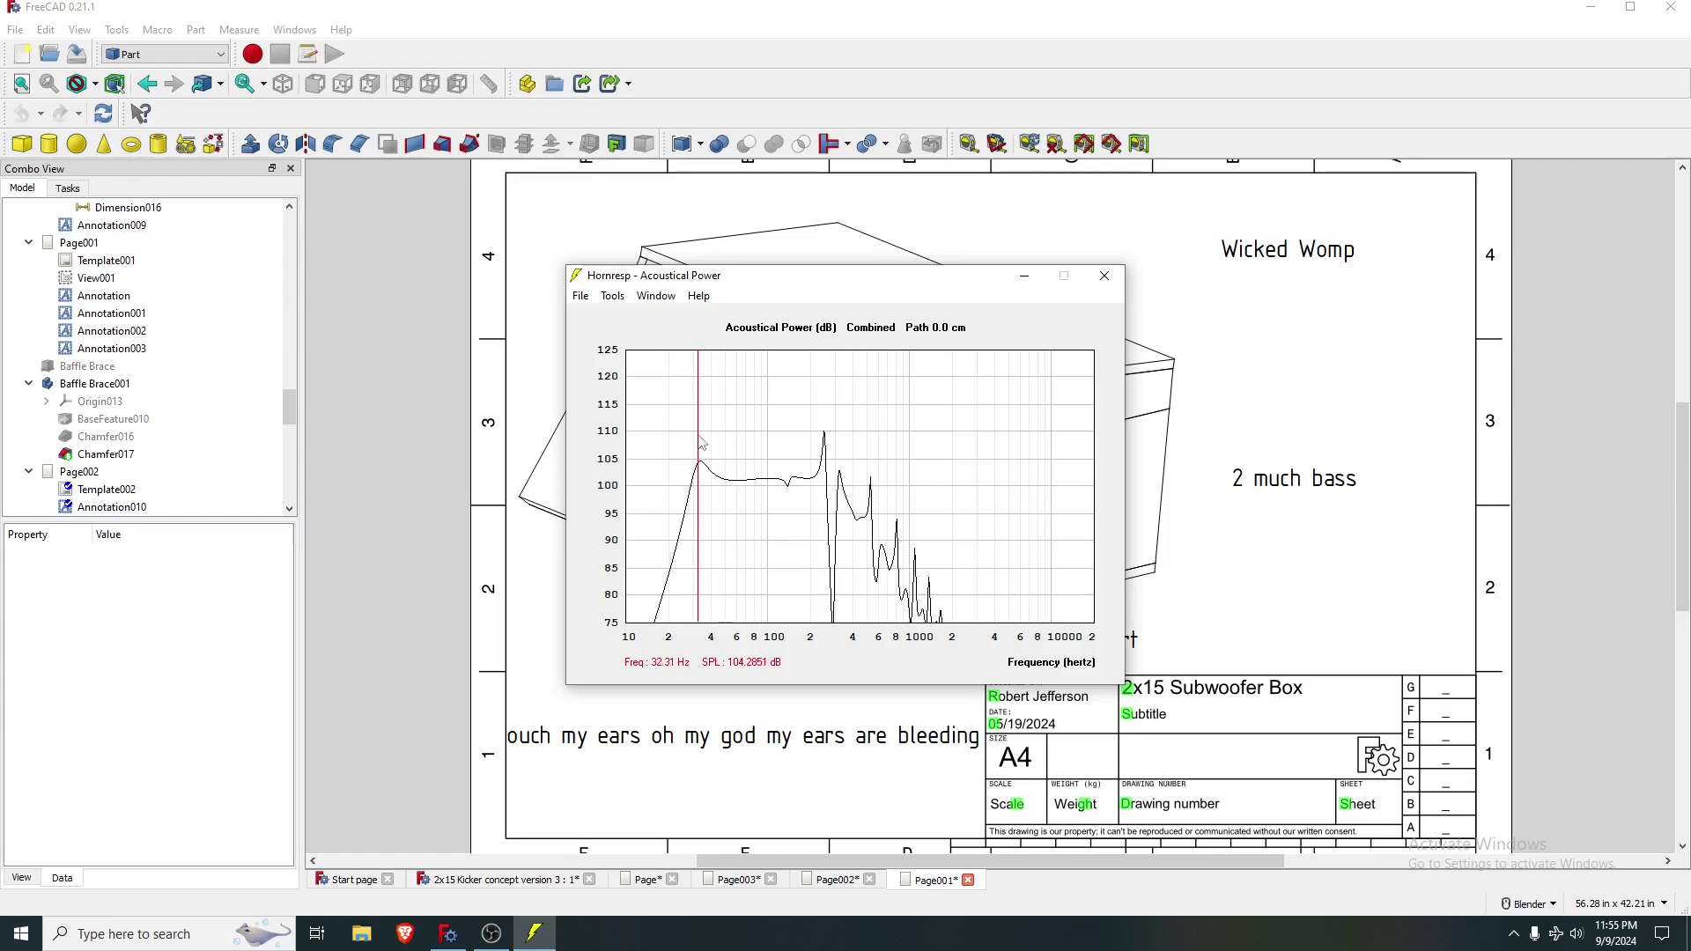
left_click_drag(702, 443, 763, 487)
left_click(661, 297)
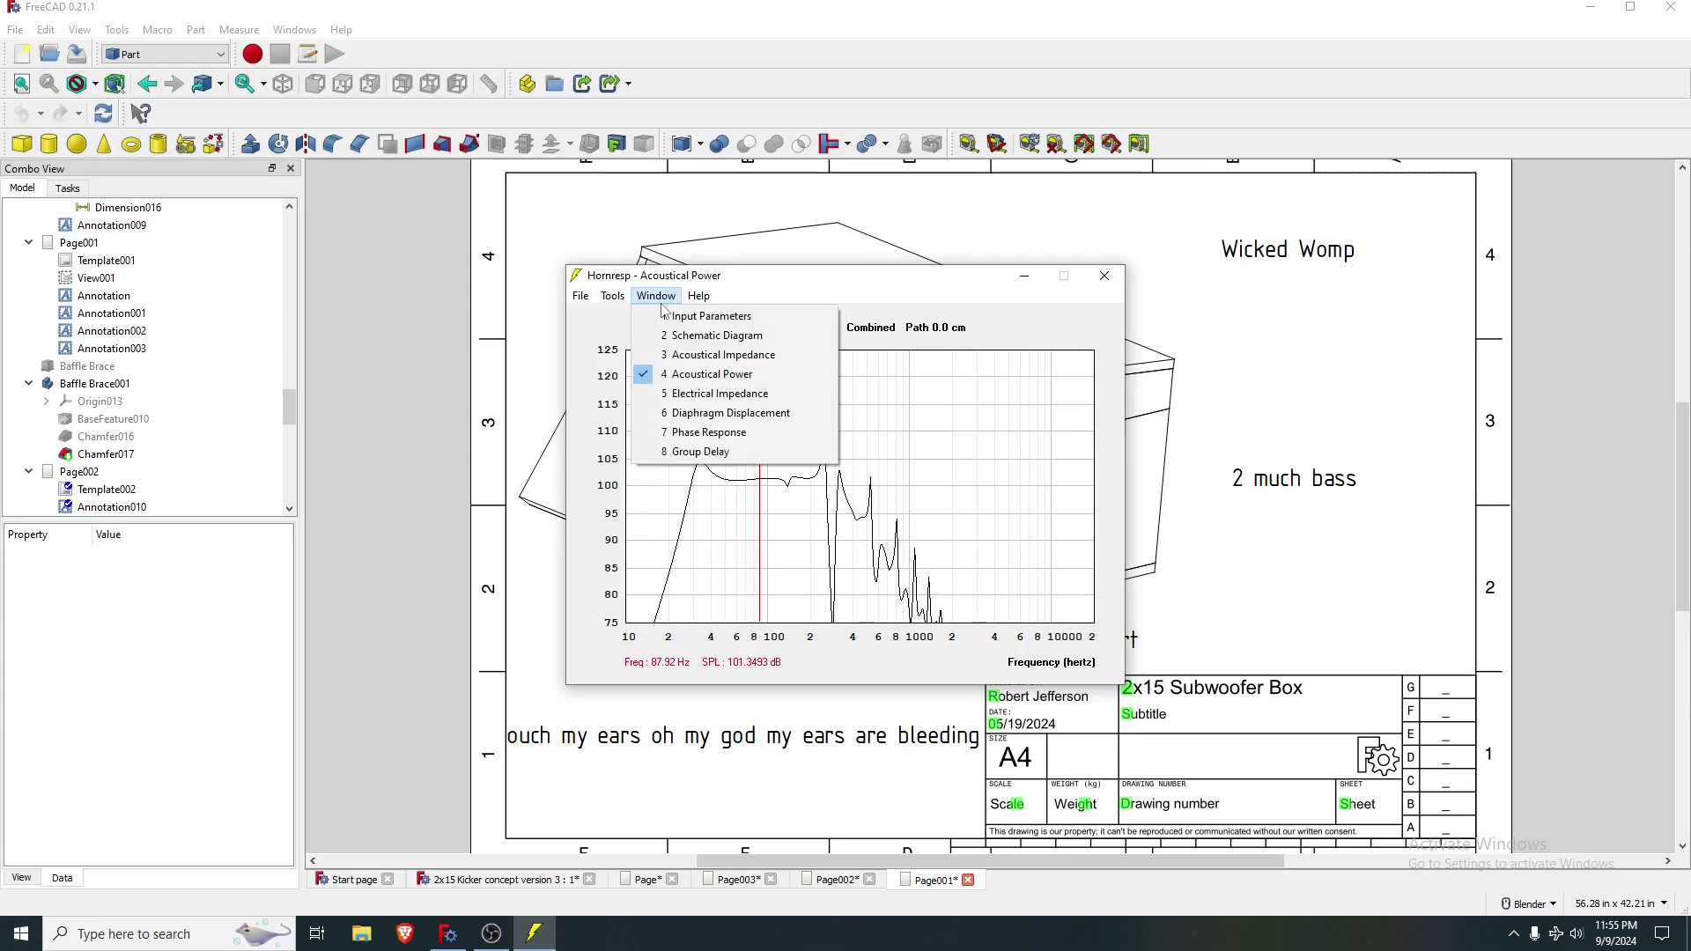
mouse_move(580, 299)
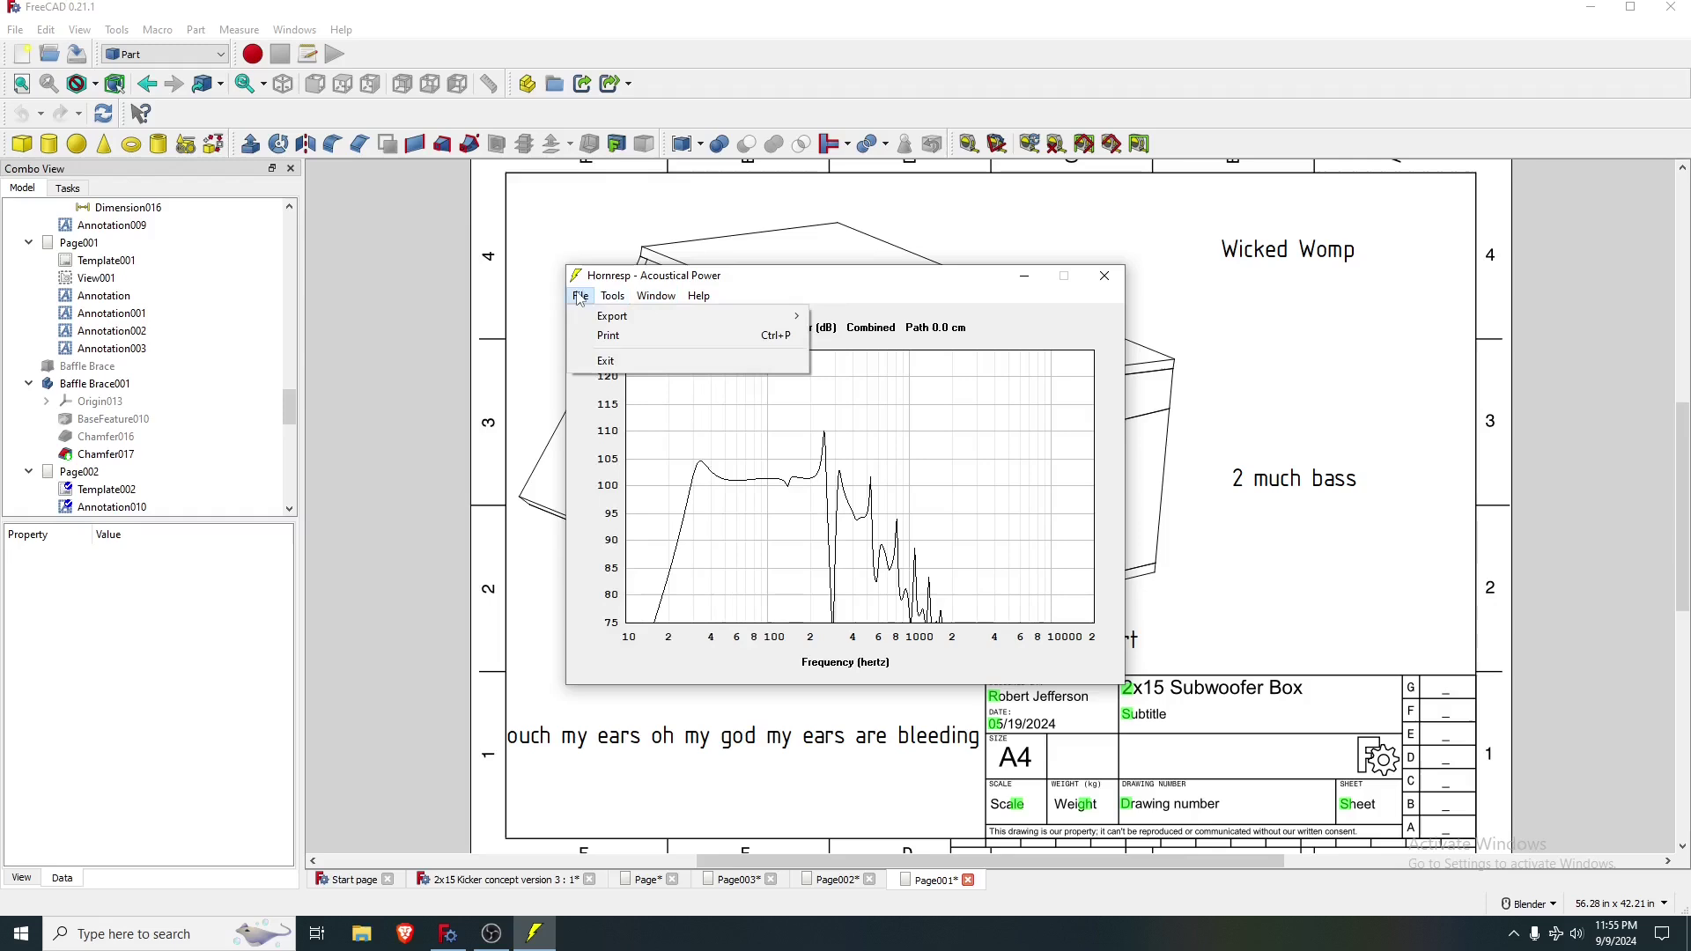
- Paste the SDR12D2 driver from the database into the design and recalculate
left_click(580, 298)
left_click(660, 297)
left_click(678, 317)
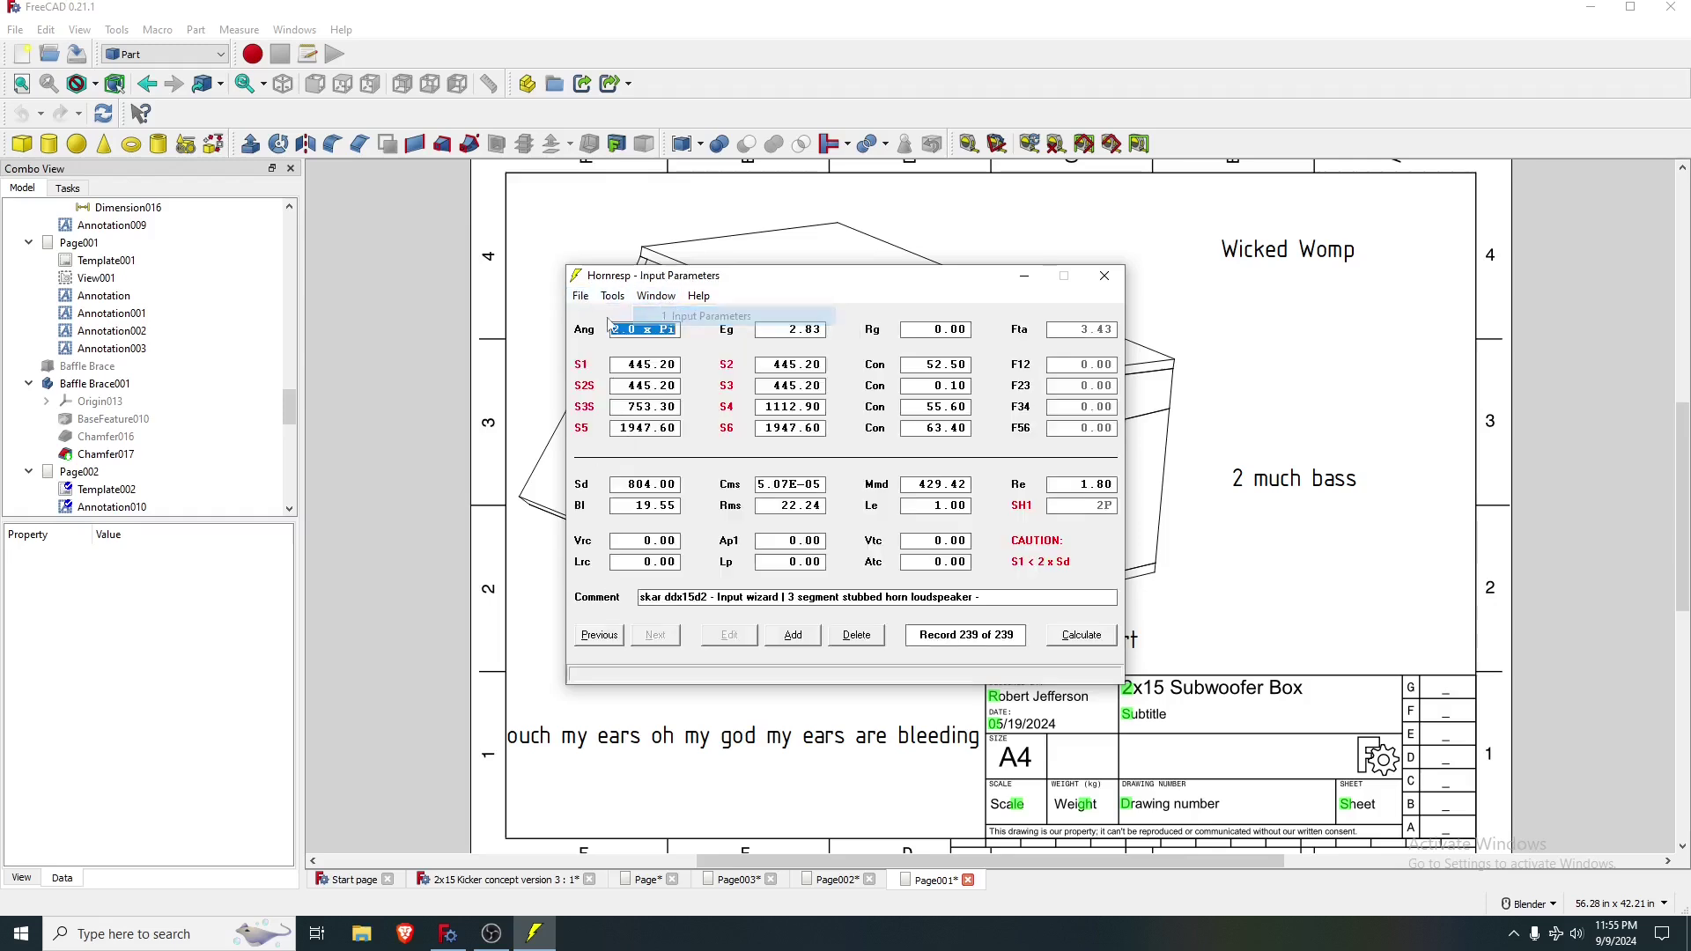
left_click(580, 297)
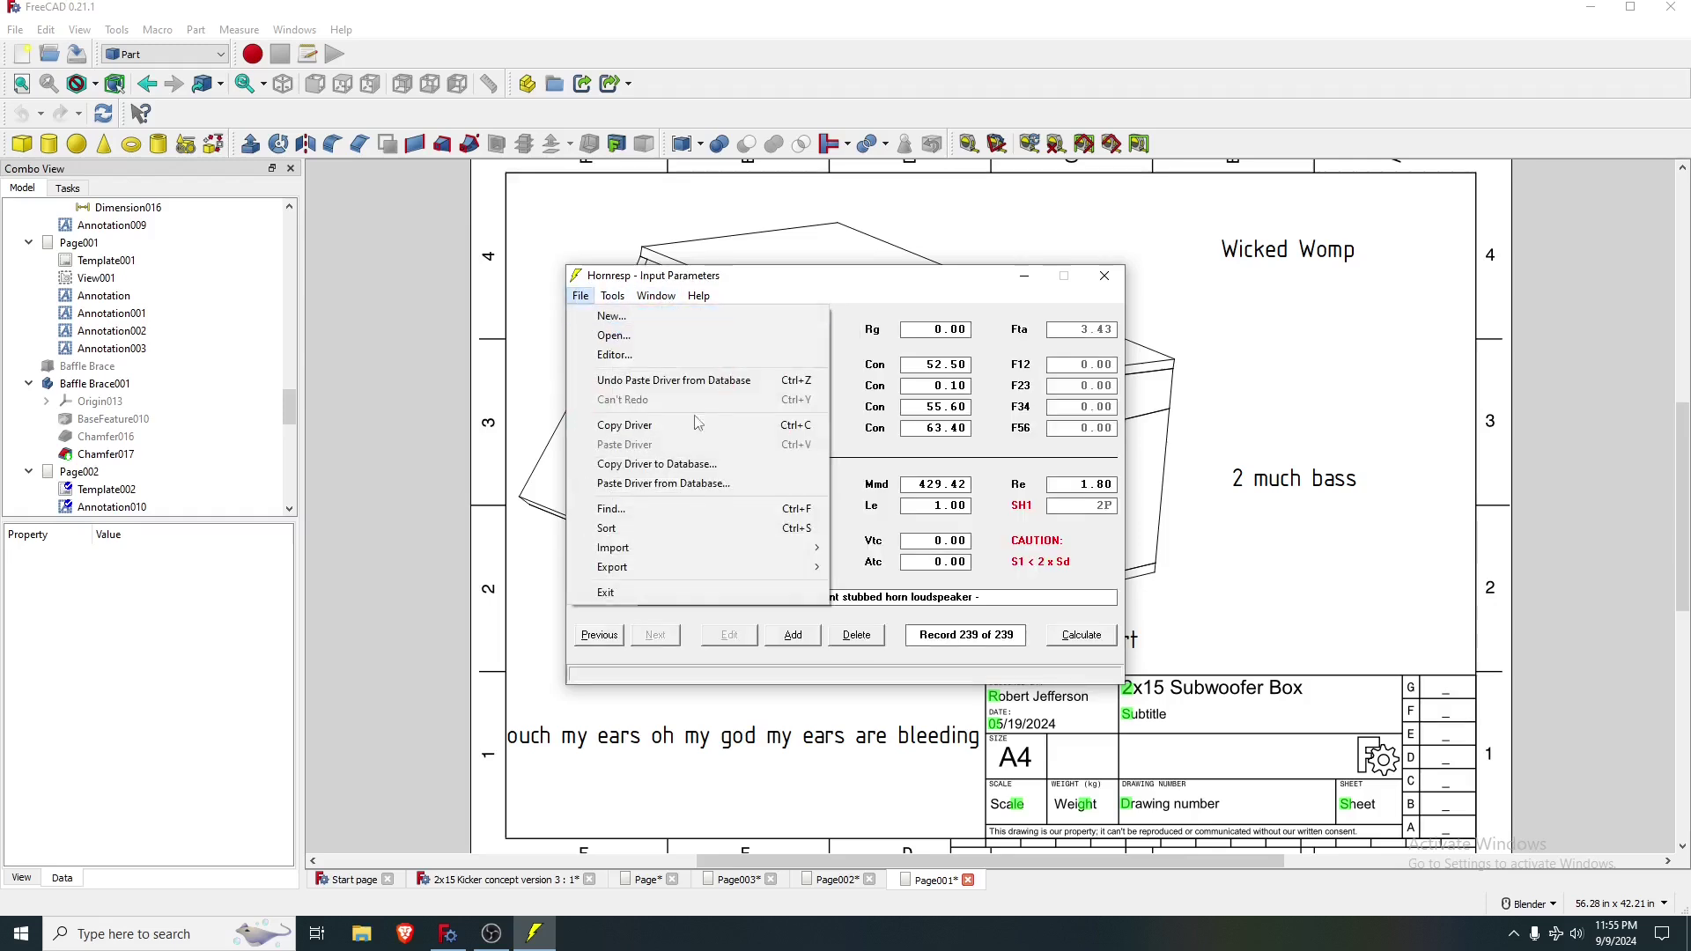
left_click(667, 484)
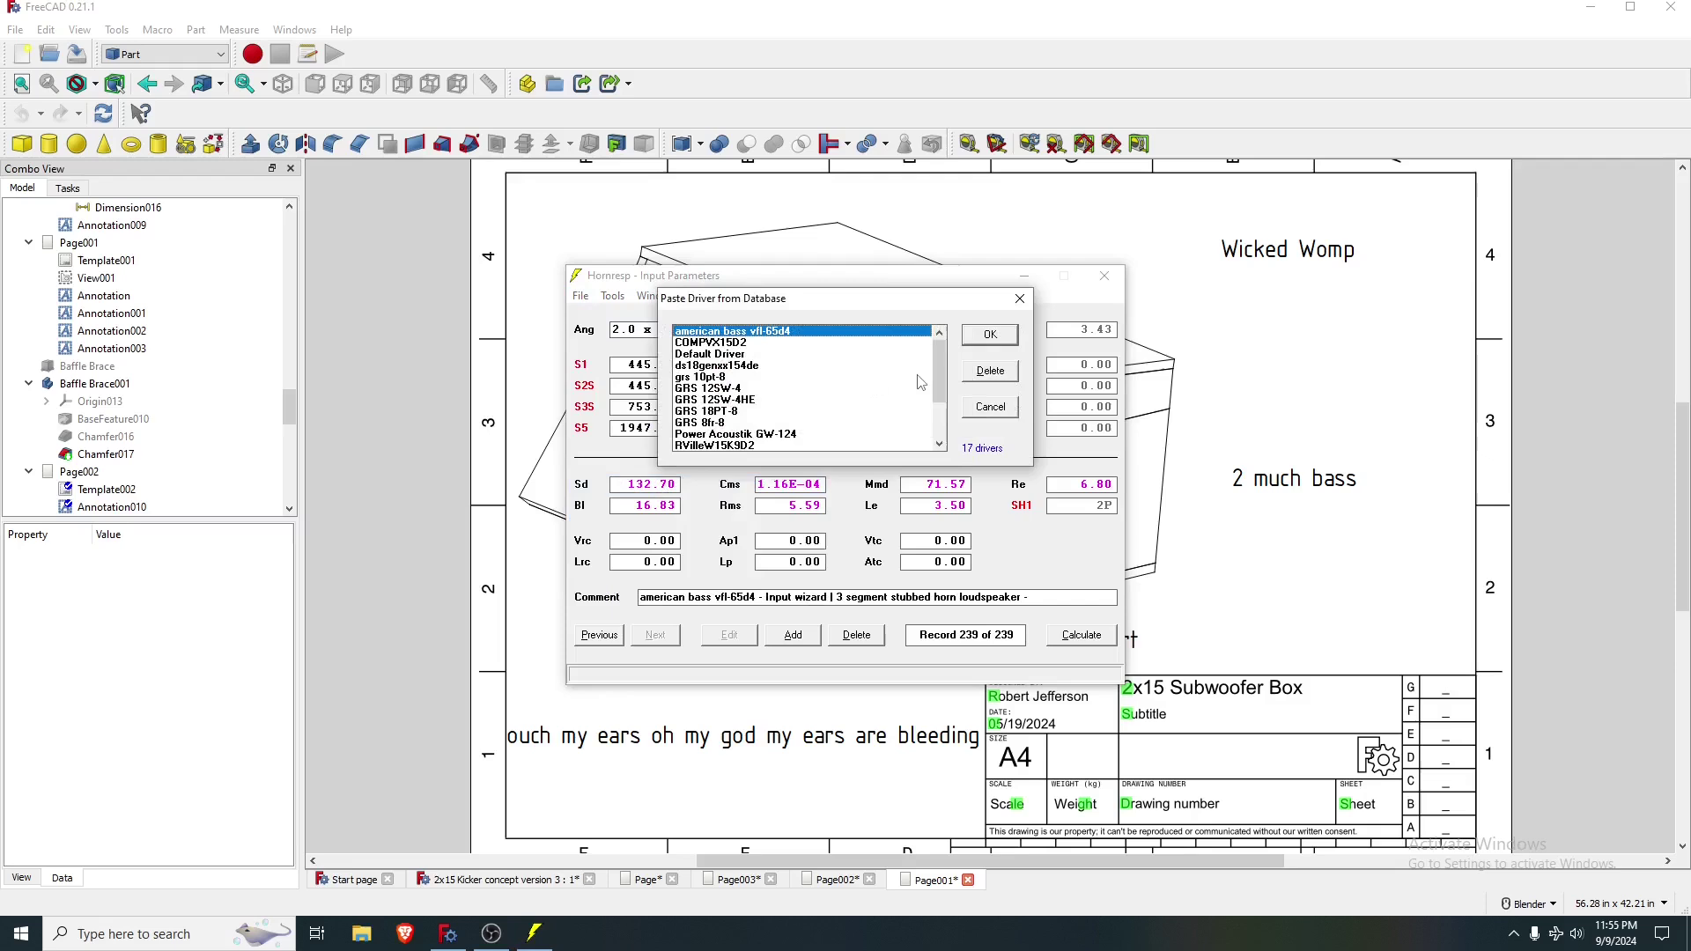
scroll(907, 430, "down", 5)
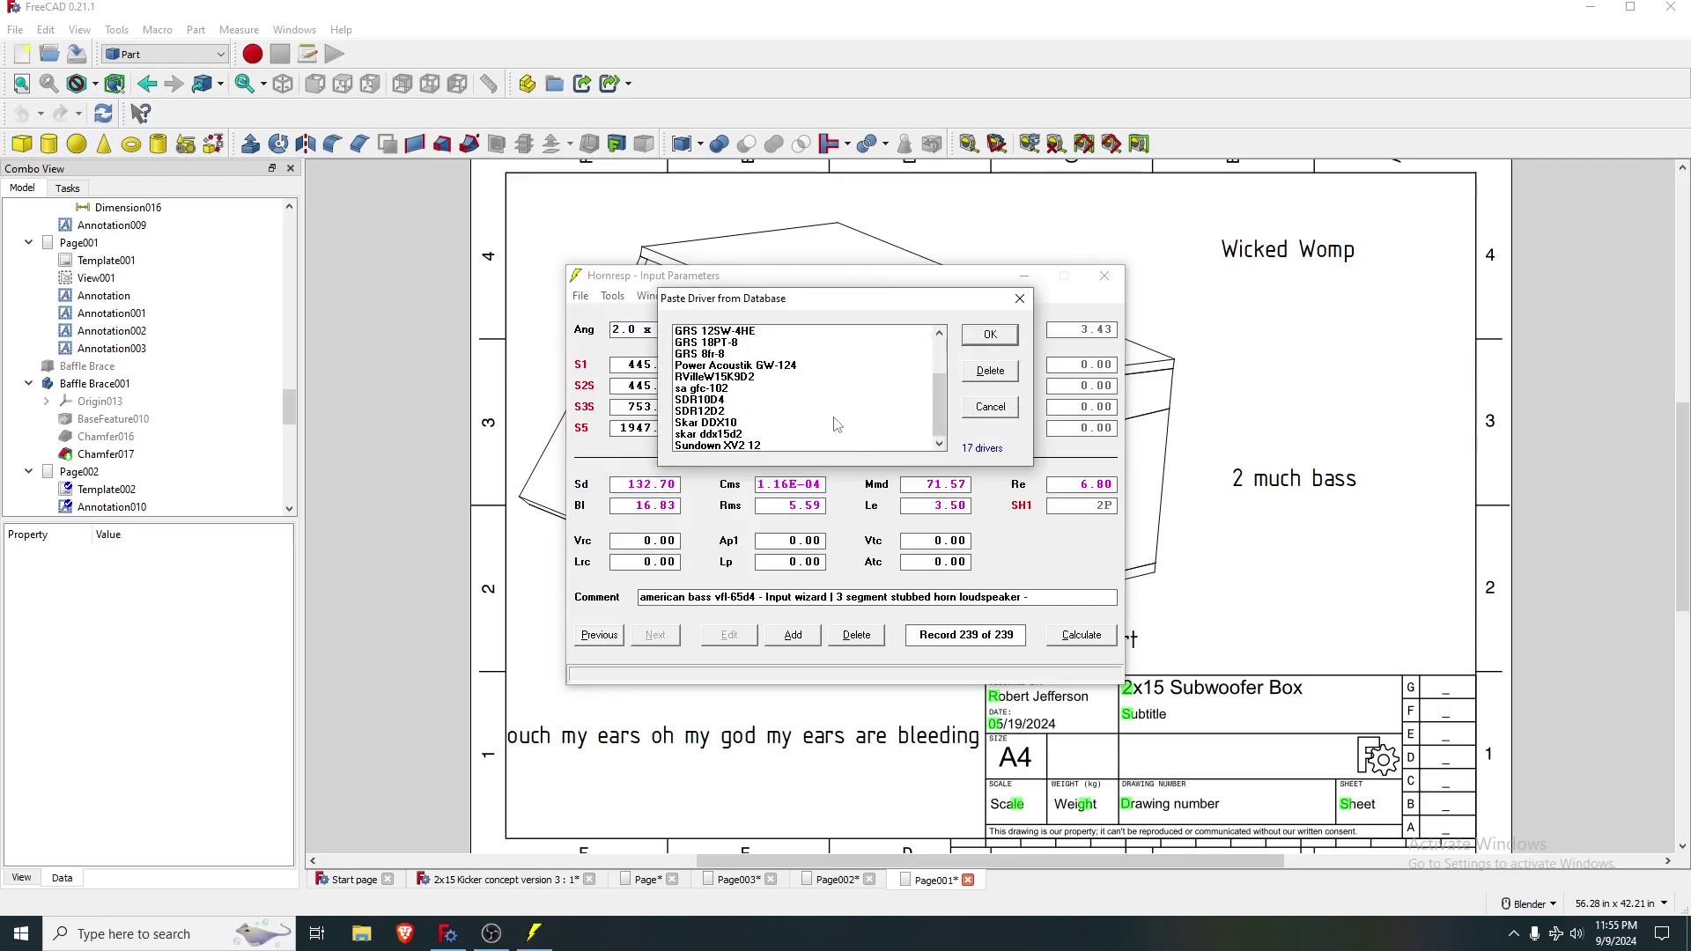
left_click(720, 412)
left_click(991, 335)
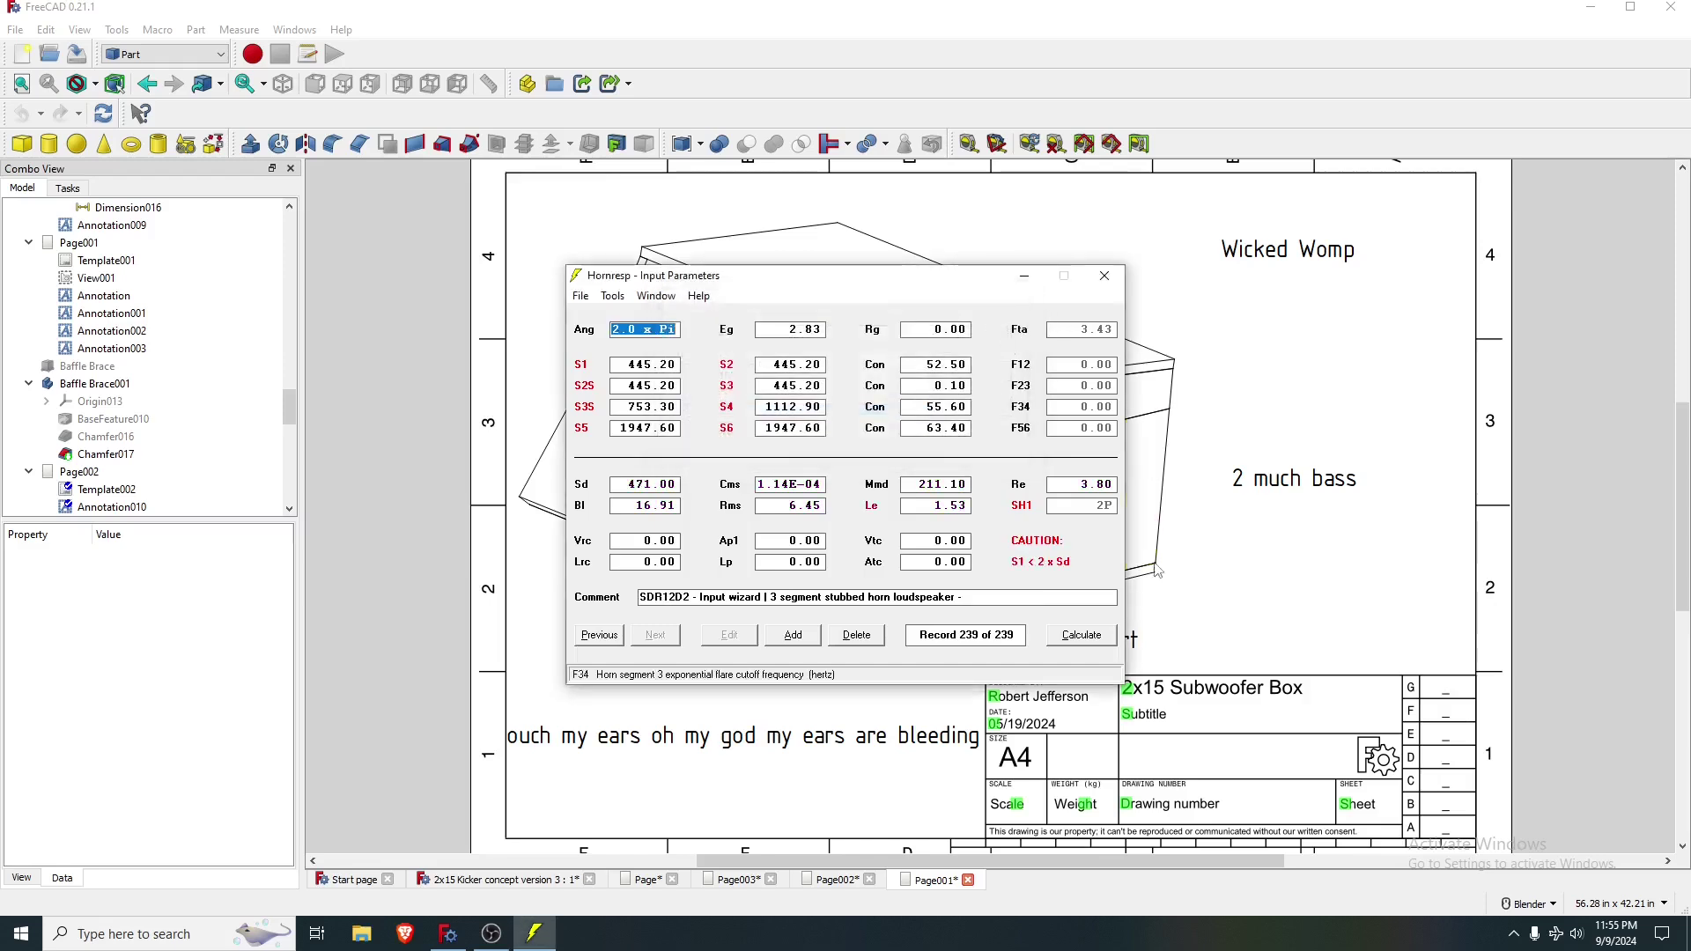
left_click(1085, 635)
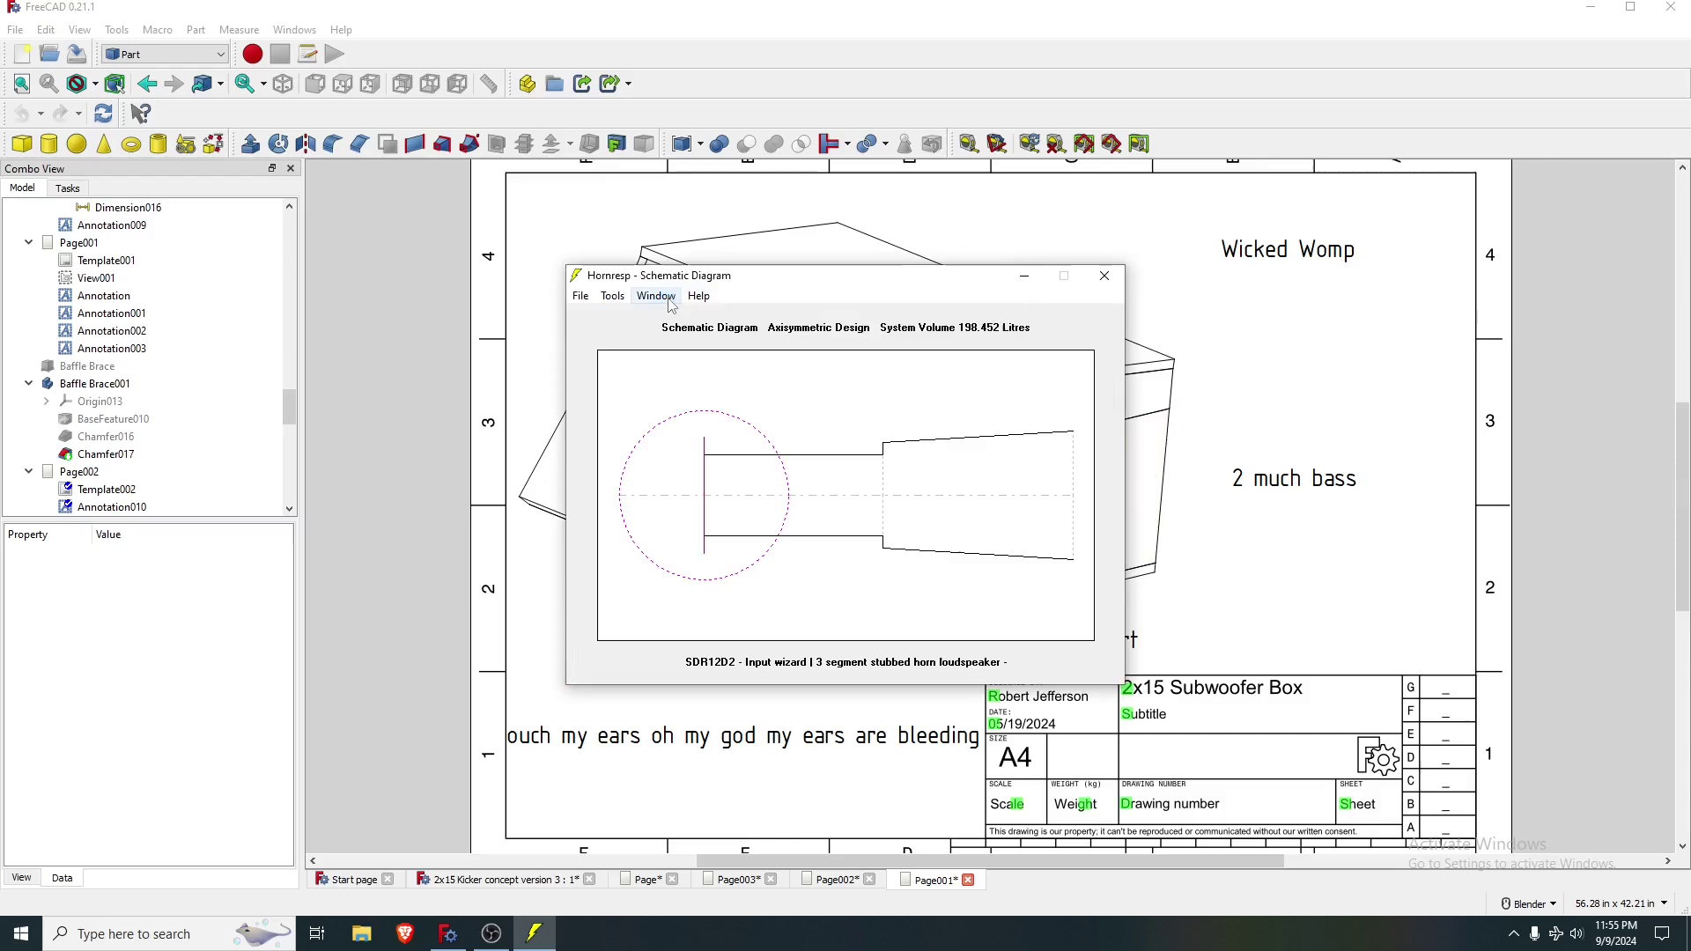
- Read SPL values along the SDR12D2 Acoustical Power curve, peaking near 101 dB, then return to Input Parameters
left_click(656, 296)
left_click(713, 374)
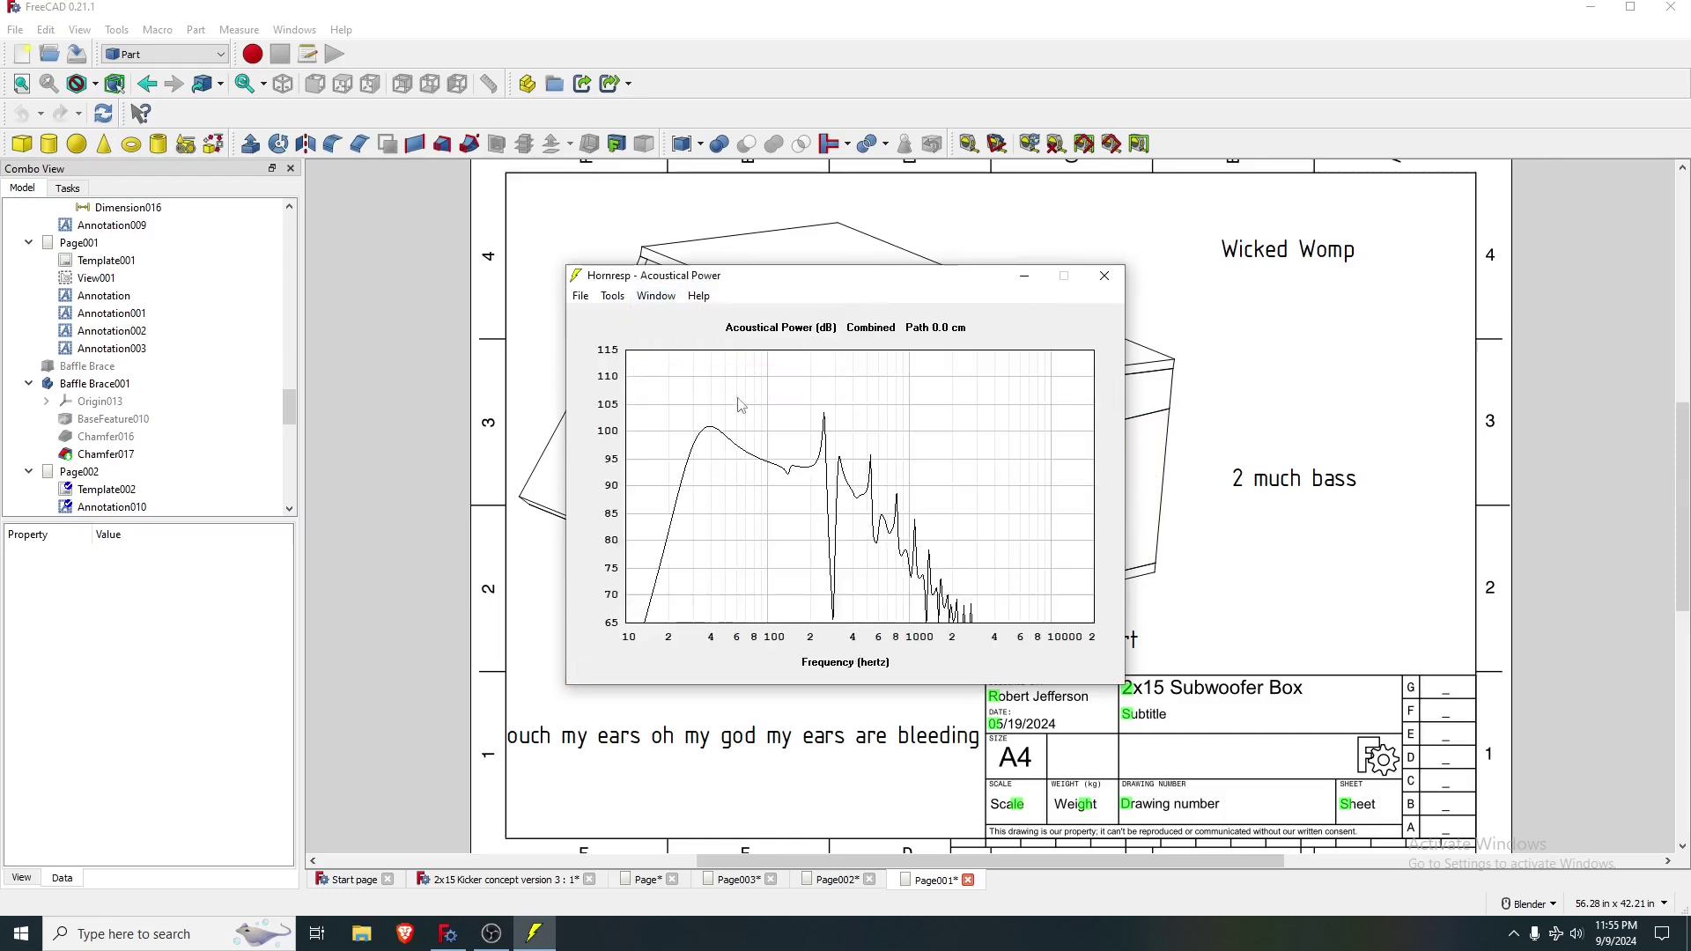
left_click_drag(731, 412, 673, 393)
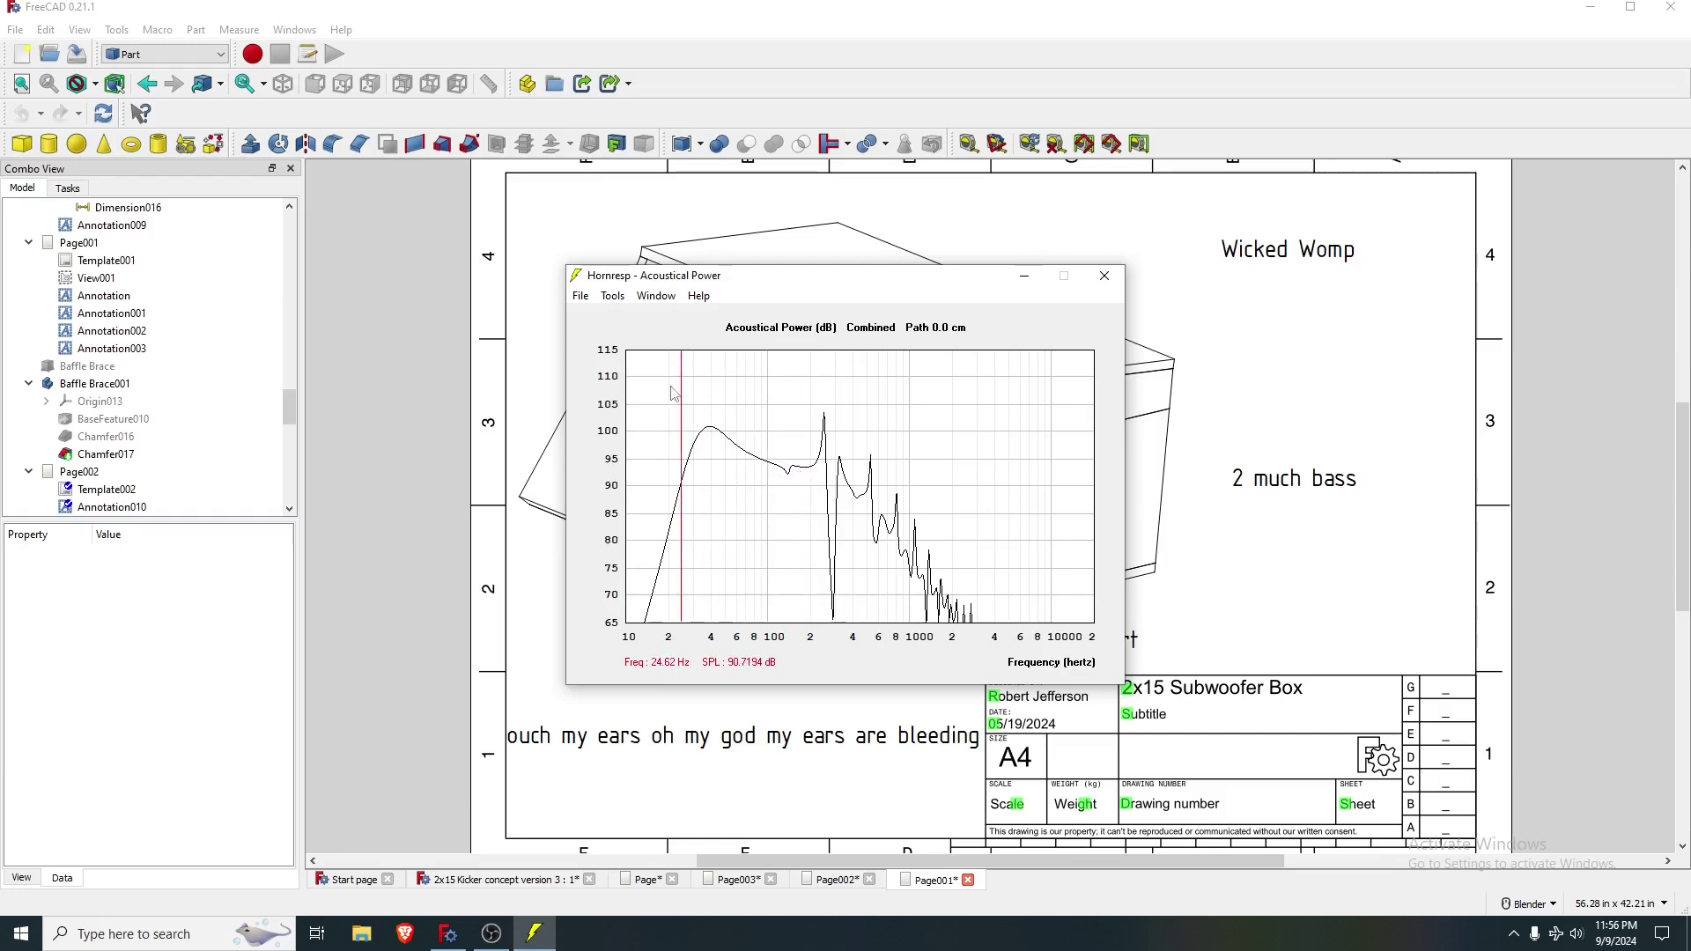
left_click(584, 296)
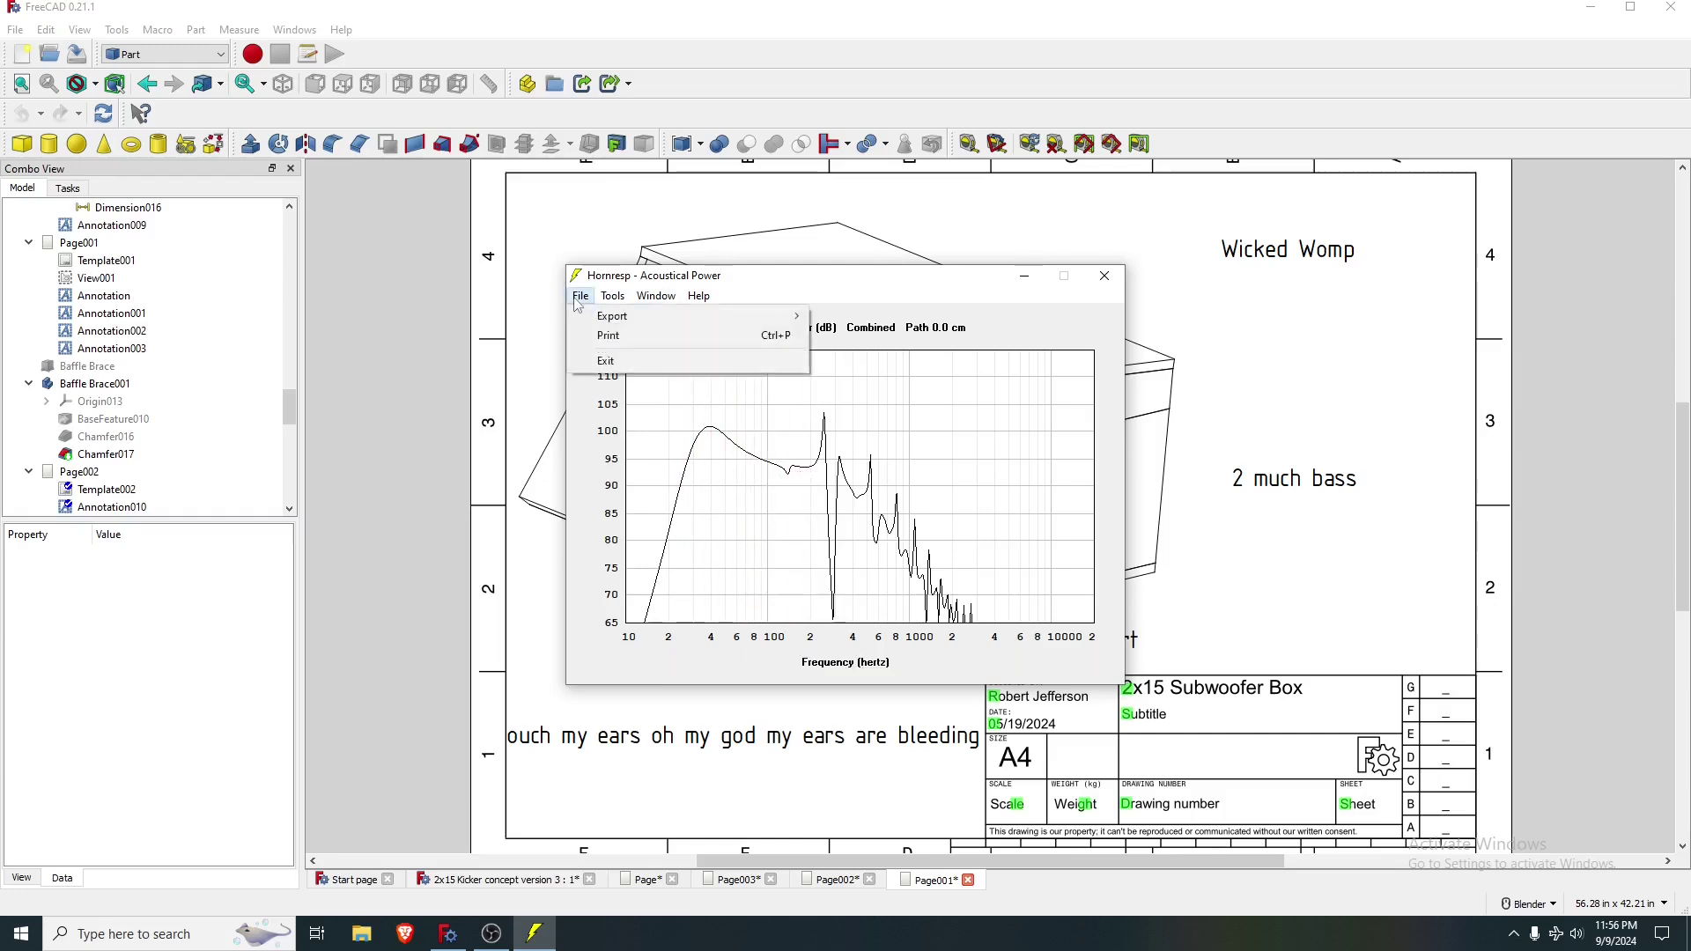
left_click(656, 296)
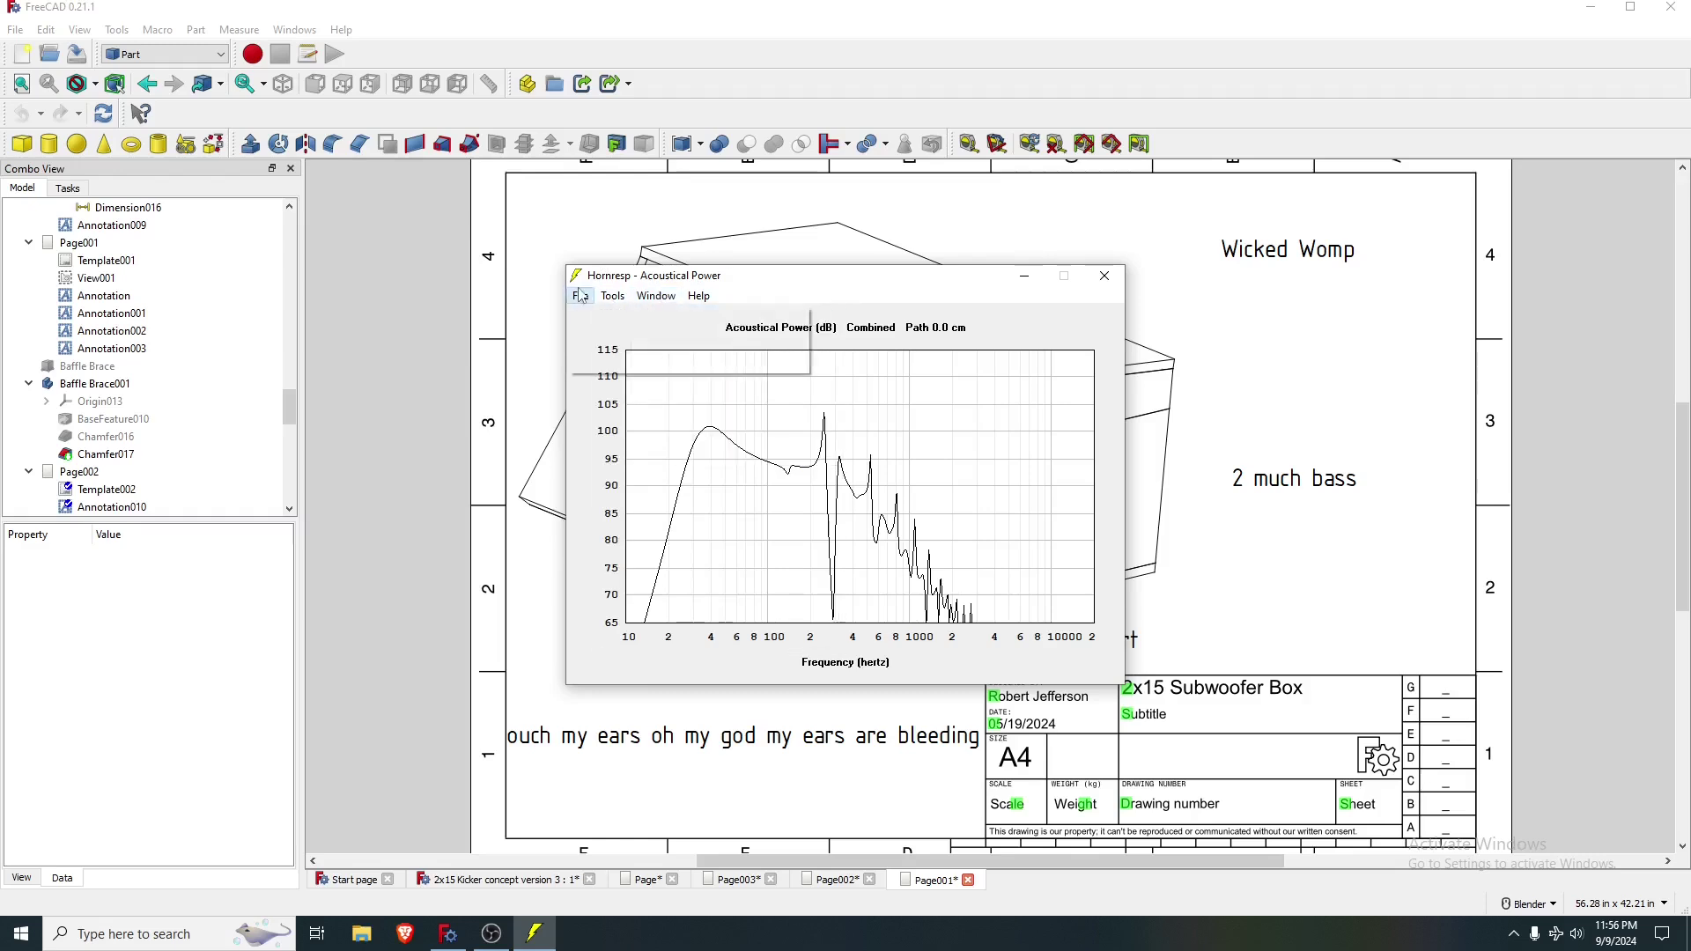
left_click(657, 296)
- Paste the SDR10D4 driver from the database into record 239 (Sd 299.00, Bl 16.97)
left_click(662, 316)
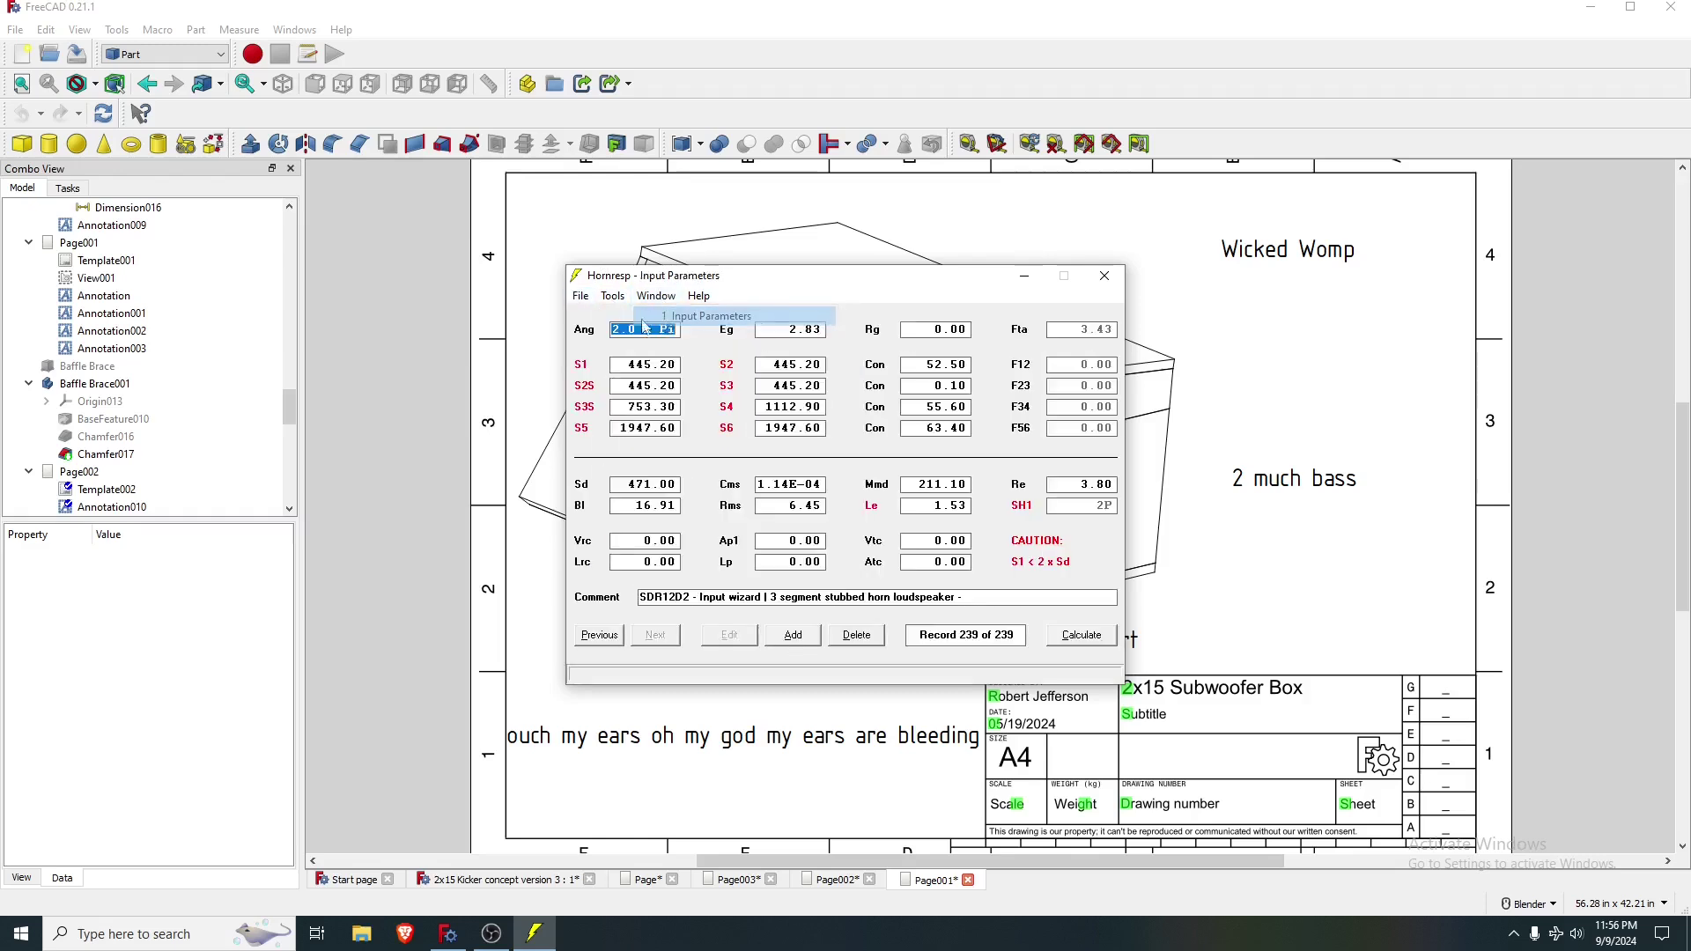
left_click(581, 297)
left_click(664, 485)
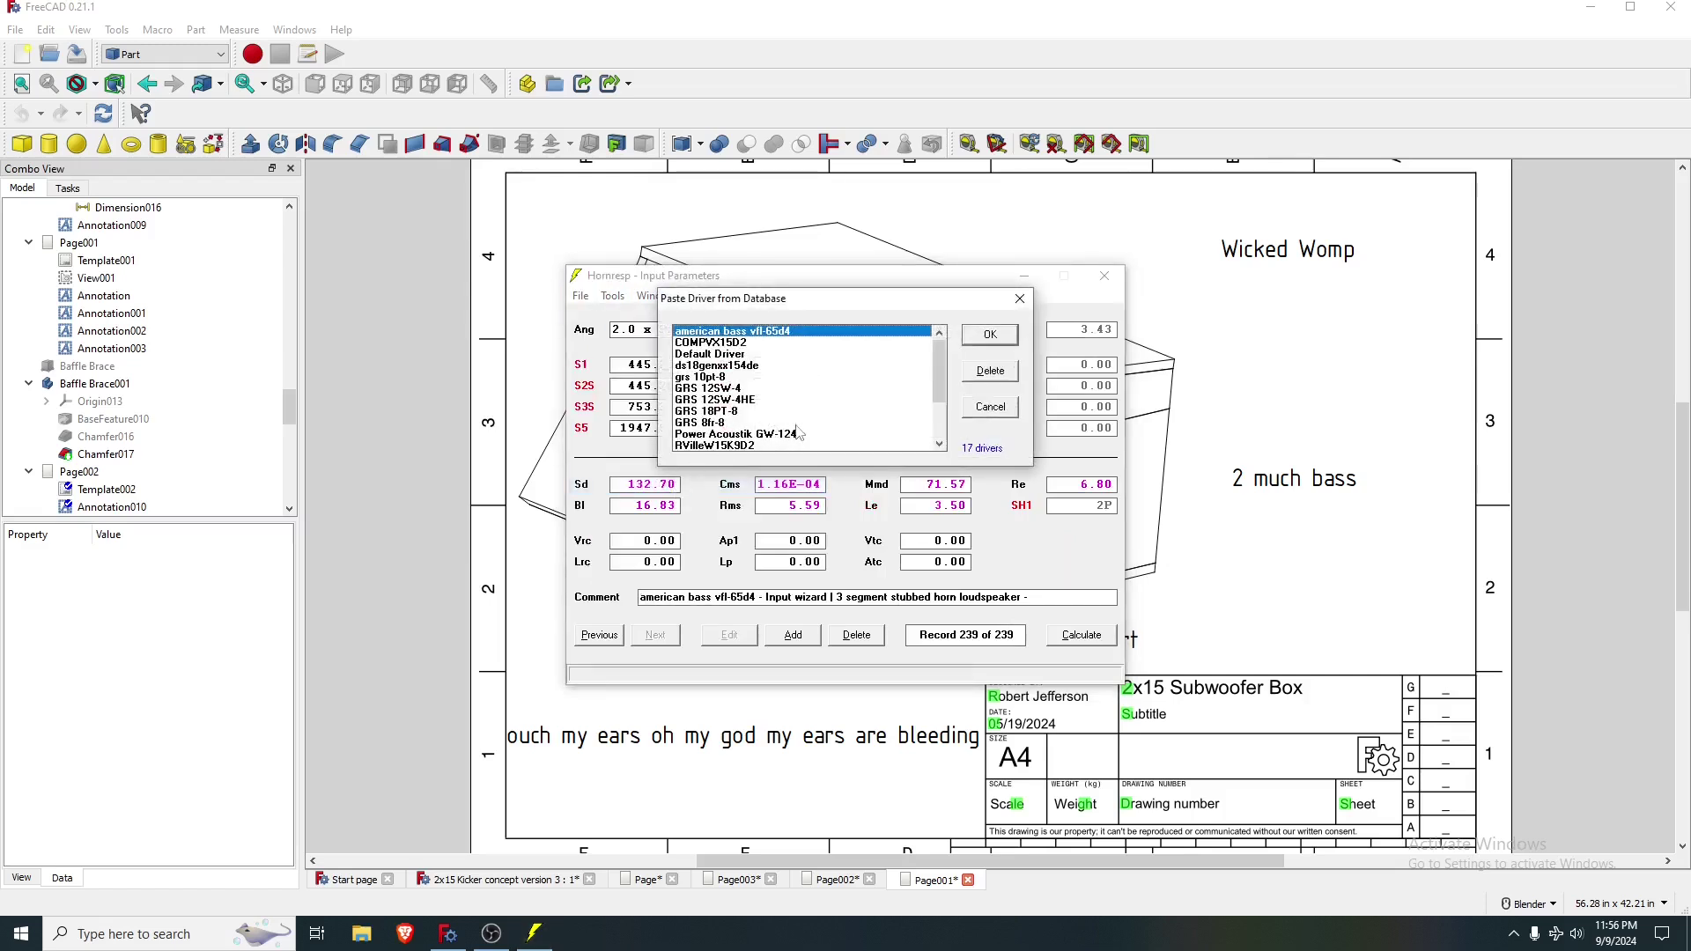
scroll(838, 396, "down", 2)
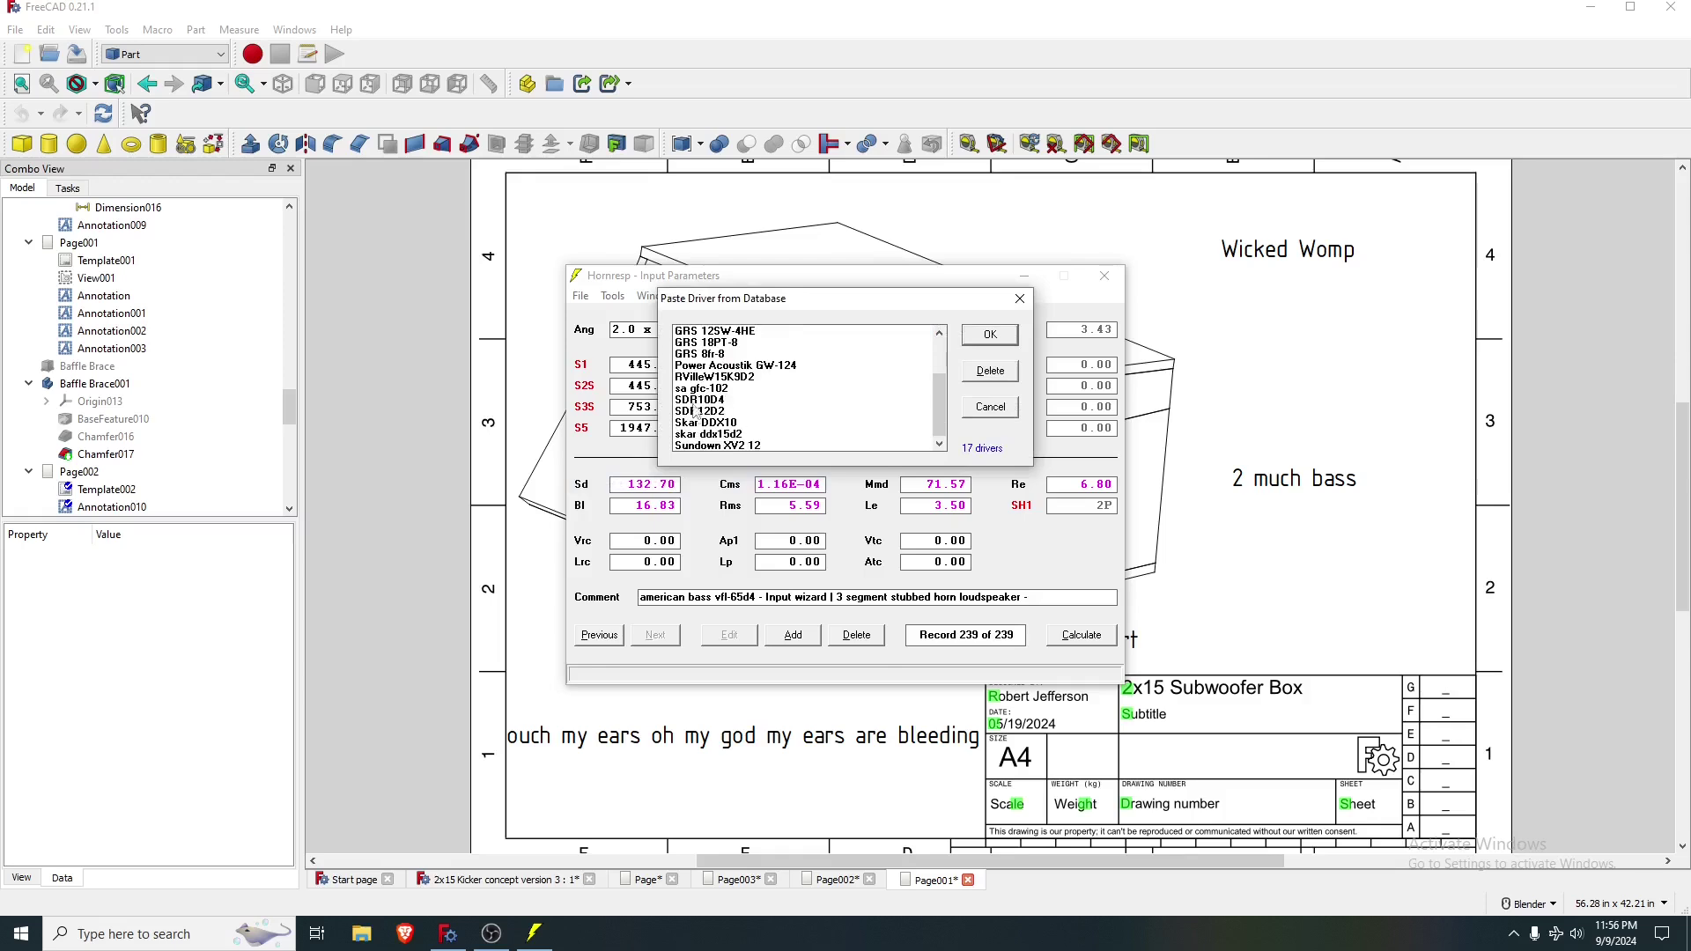
left_click(705, 400)
left_click(990, 335)
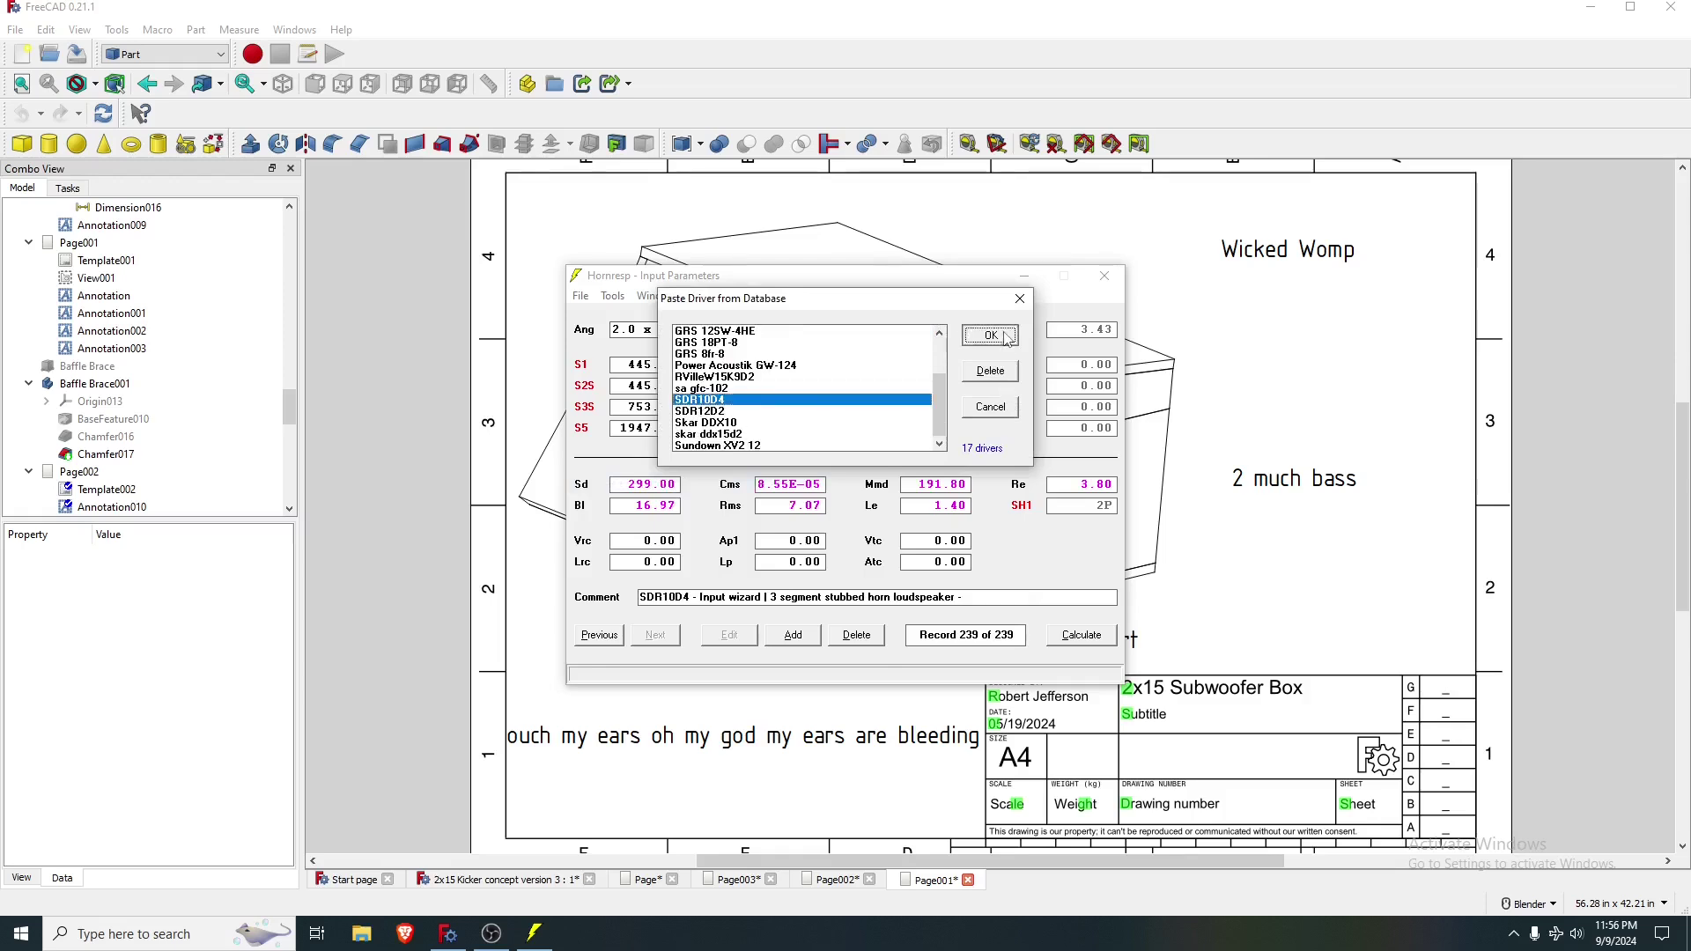
- Set the loudspeaker configuration to three drivers in parallel (3P) and recalculate
double_click(1099, 510)
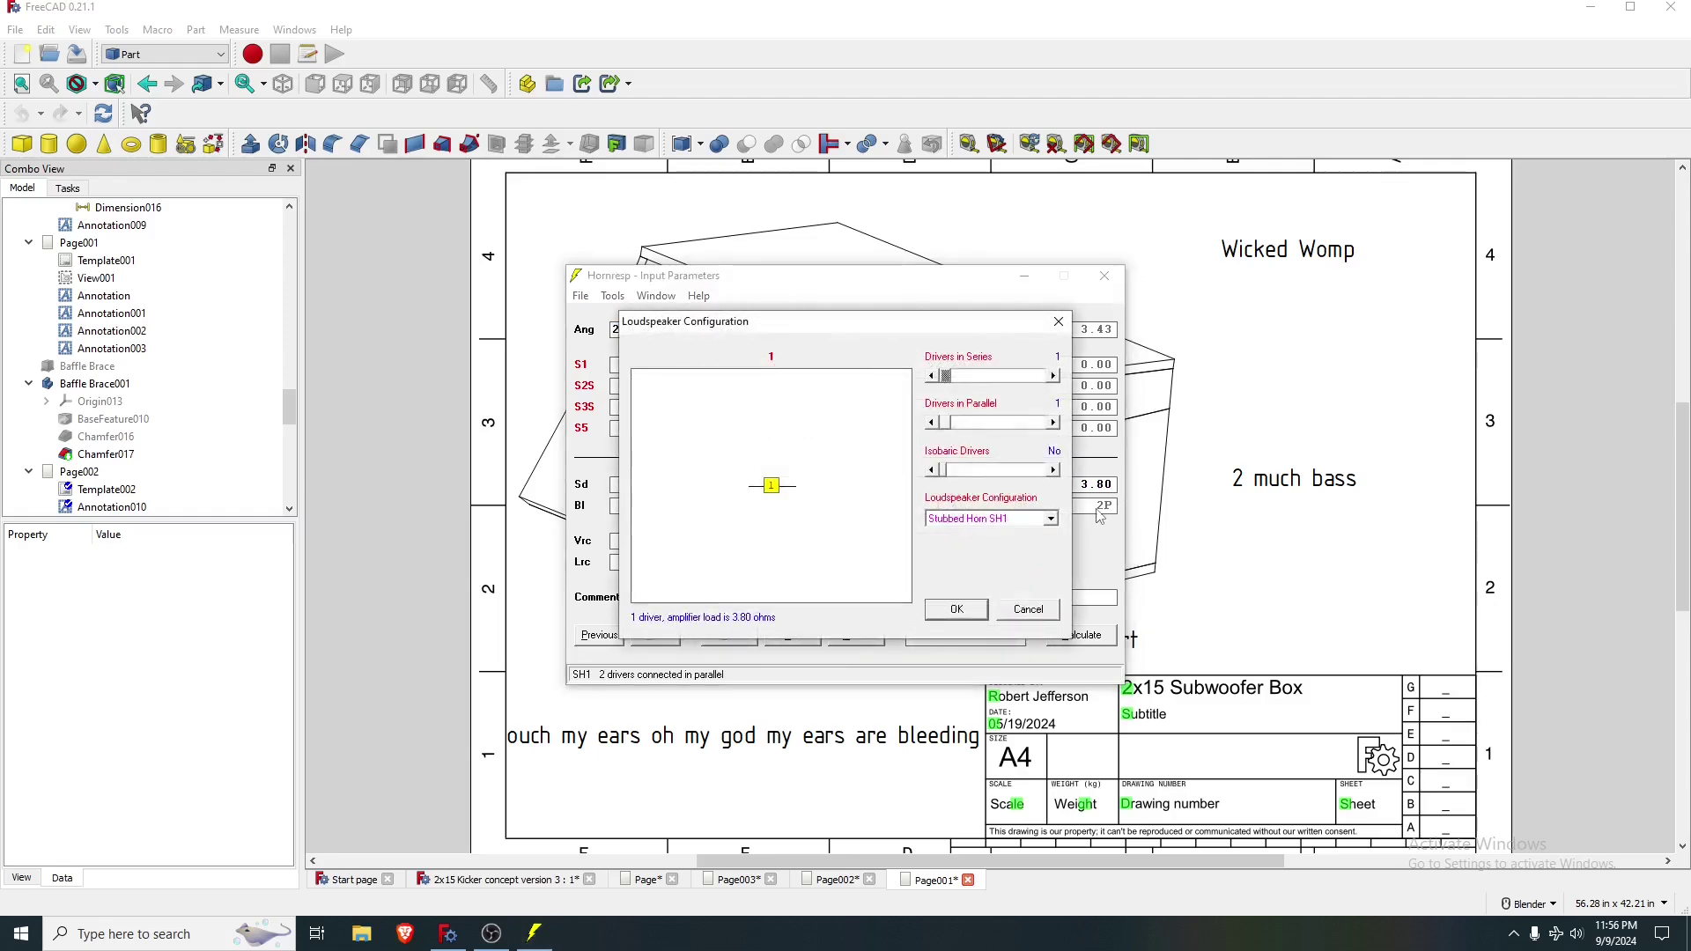
double_click(1054, 424)
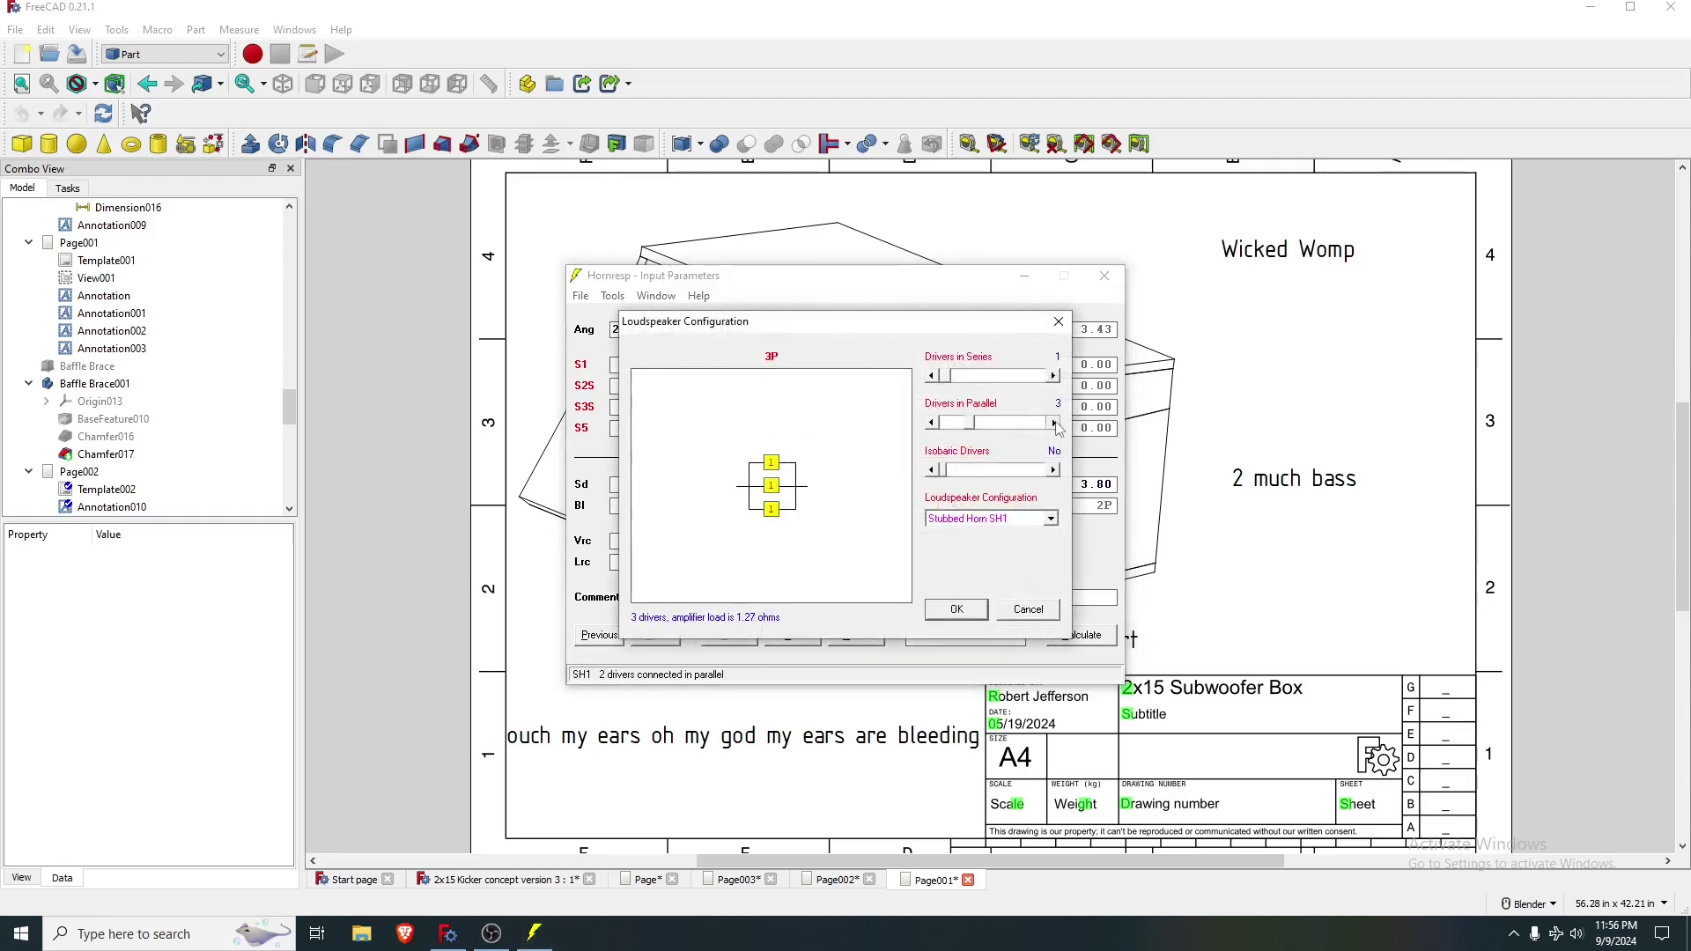
left_click(962, 607)
left_click(1089, 632)
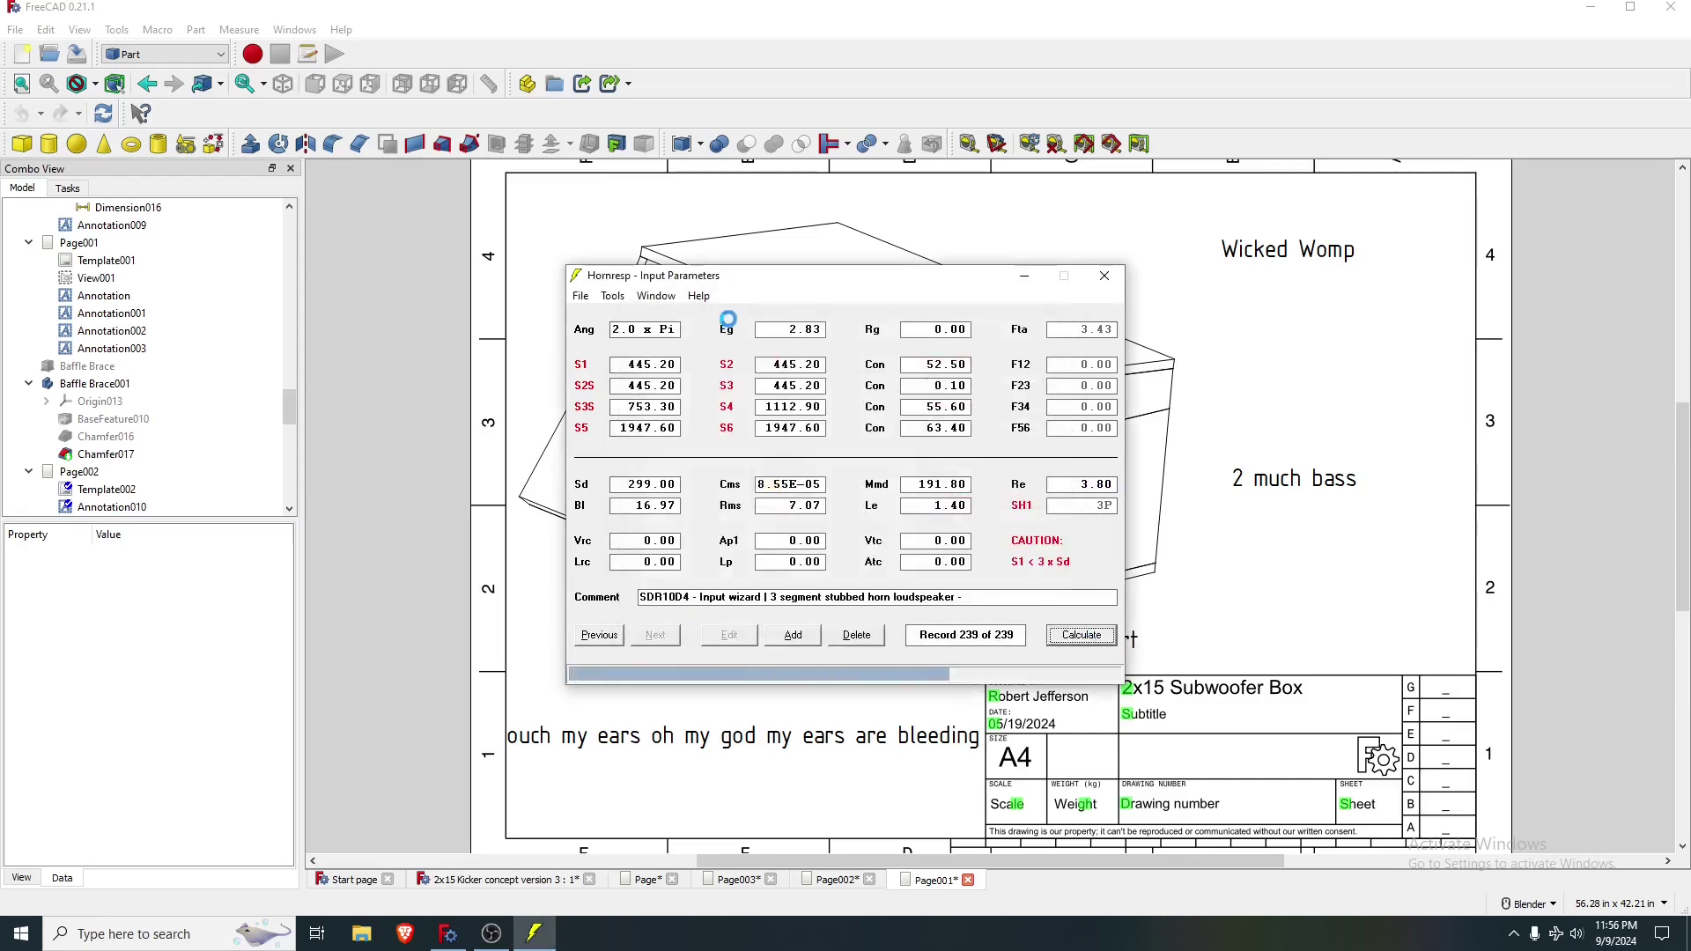
- Read the Acoustical Power peak near 105 dB at 33 Hz, then show record 239's Input Parameters
left_click(656, 296)
left_click(712, 377)
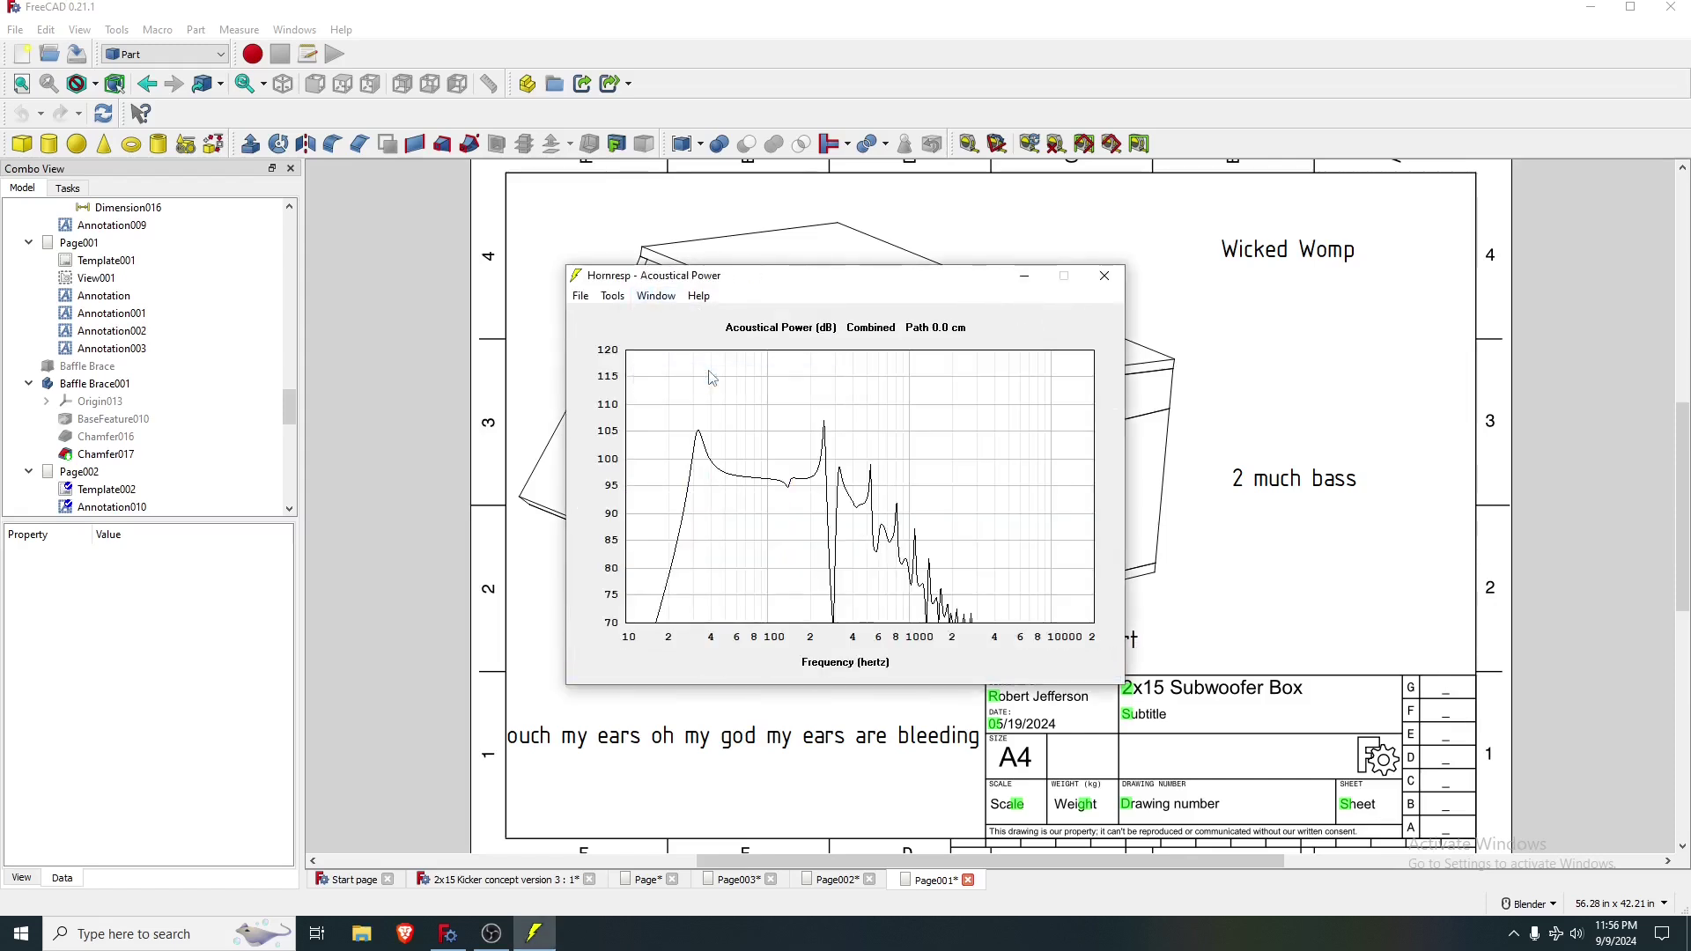
left_click_drag(717, 487, 779, 455)
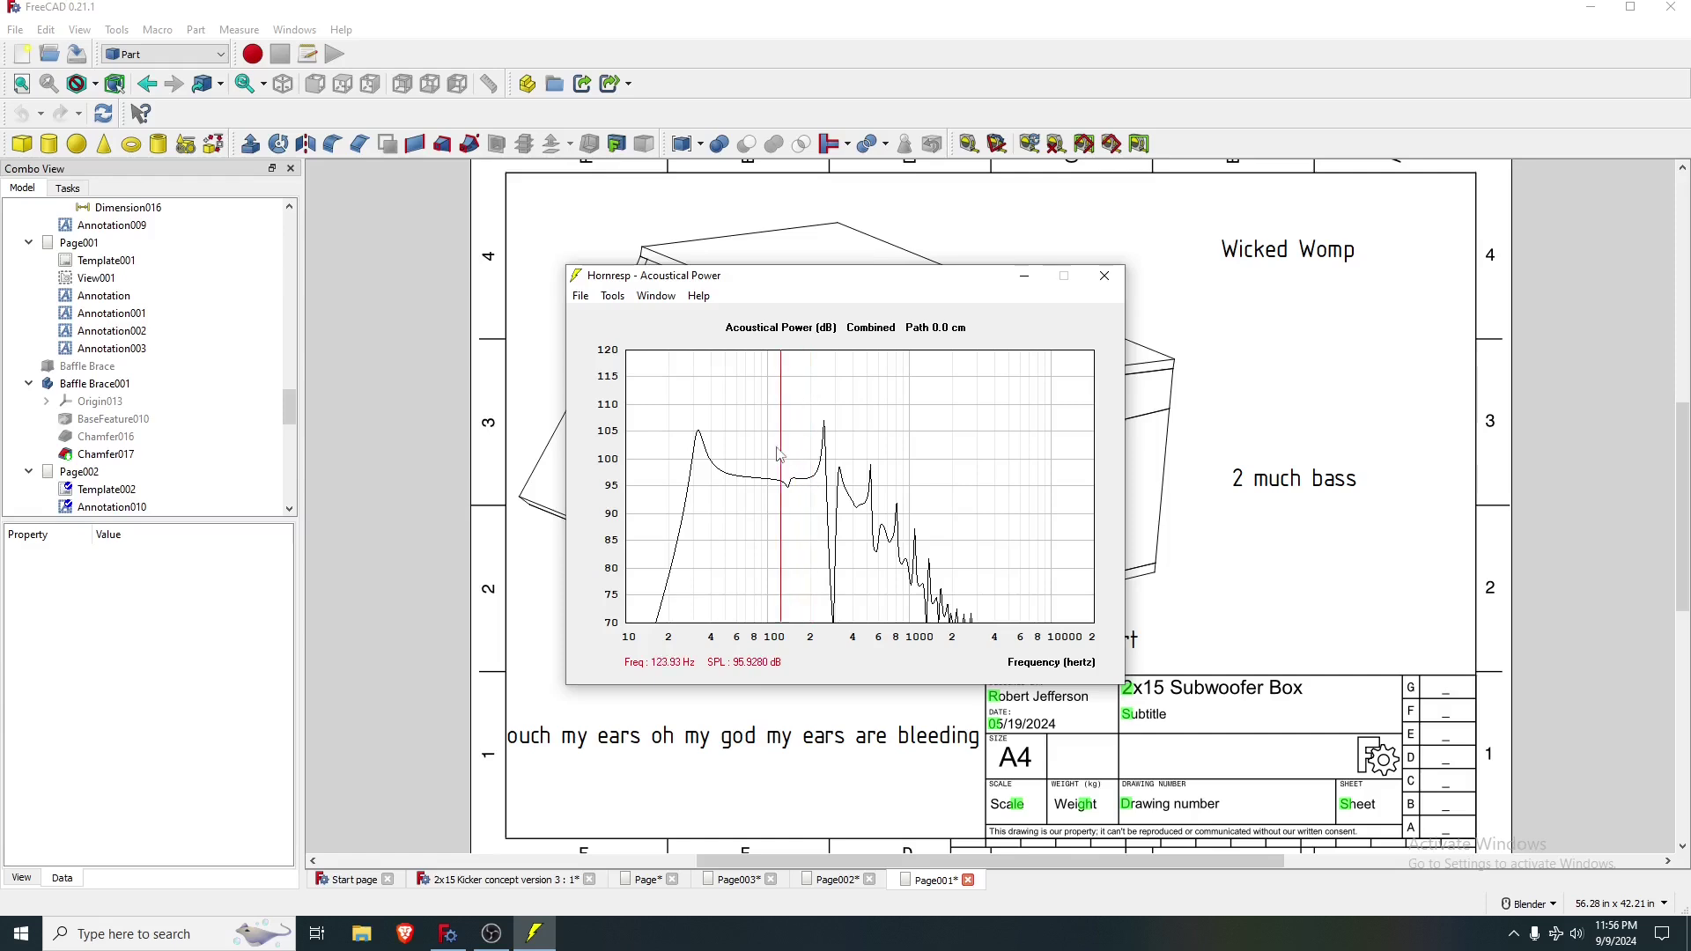
left_click(656, 296)
left_click(666, 318)
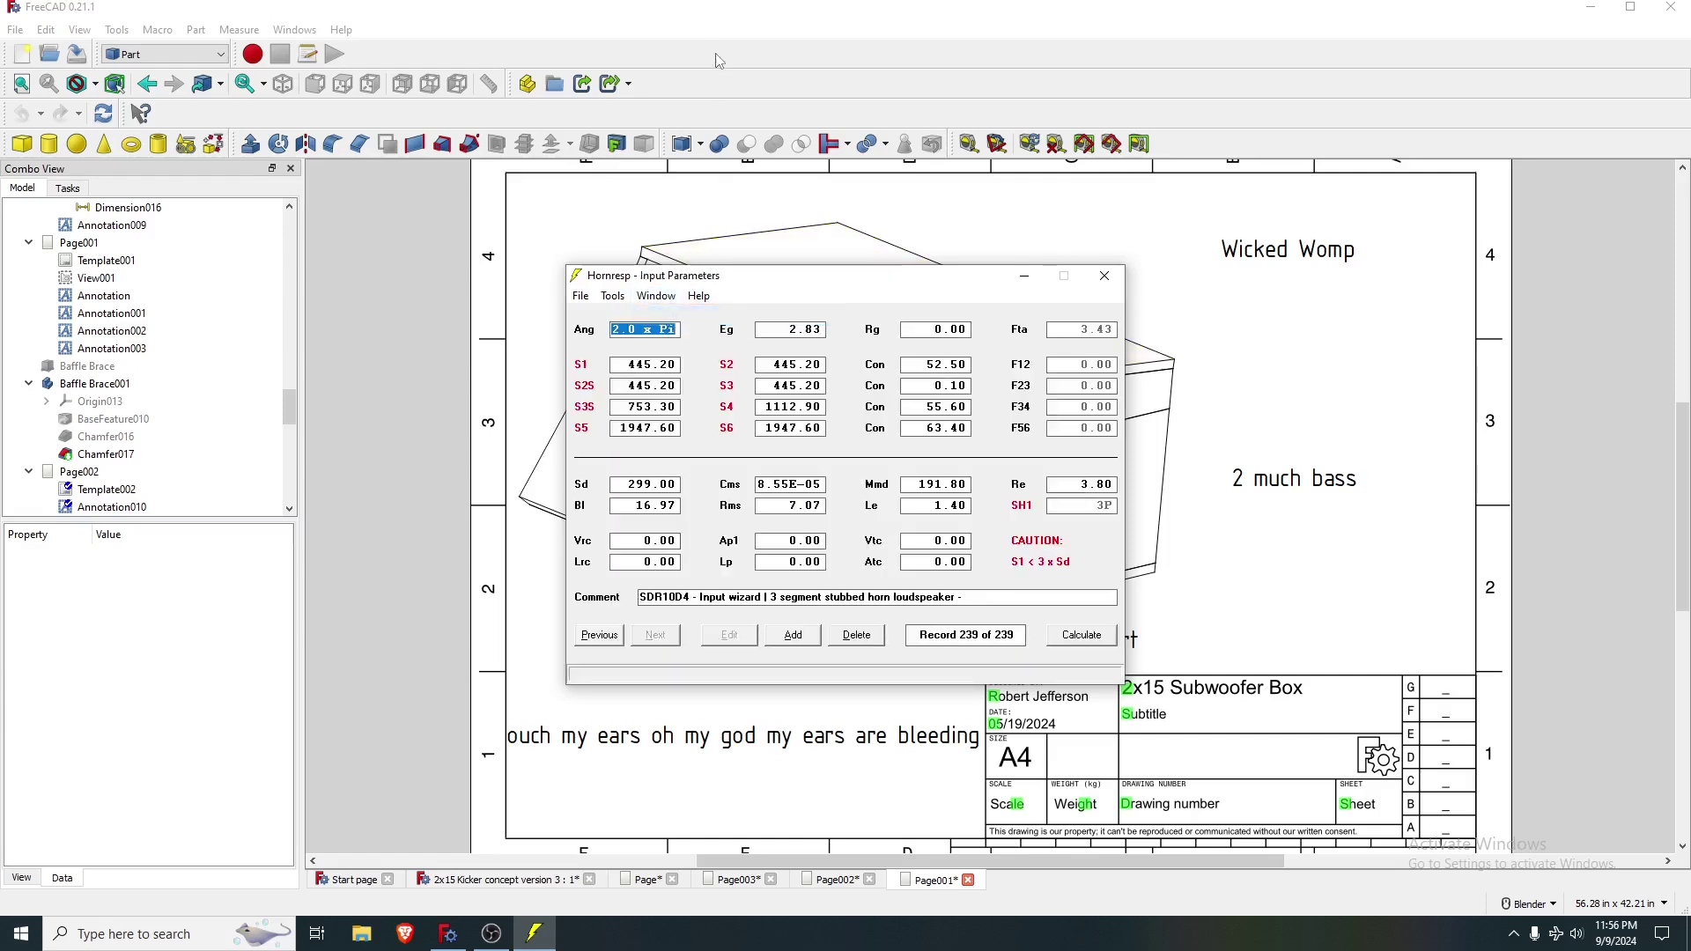
- Review the Inside Bracing, Top port sides and Exterior parts Lower cut sheets in FreeCAD
left_click(732, 84)
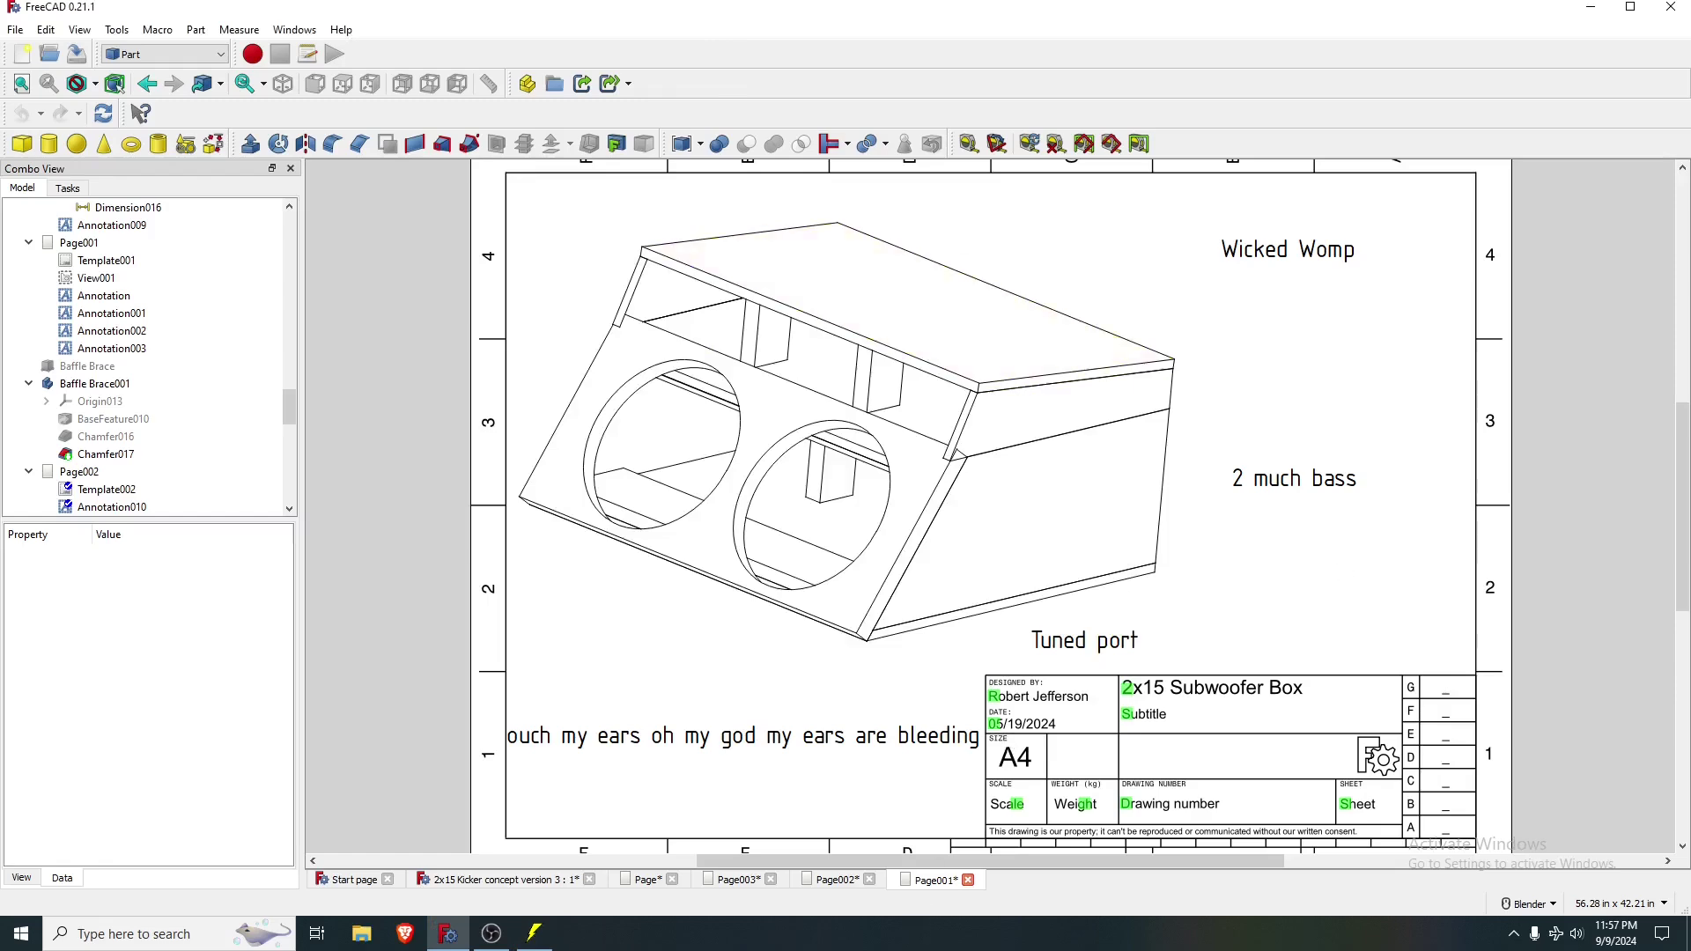
left_click(837, 881)
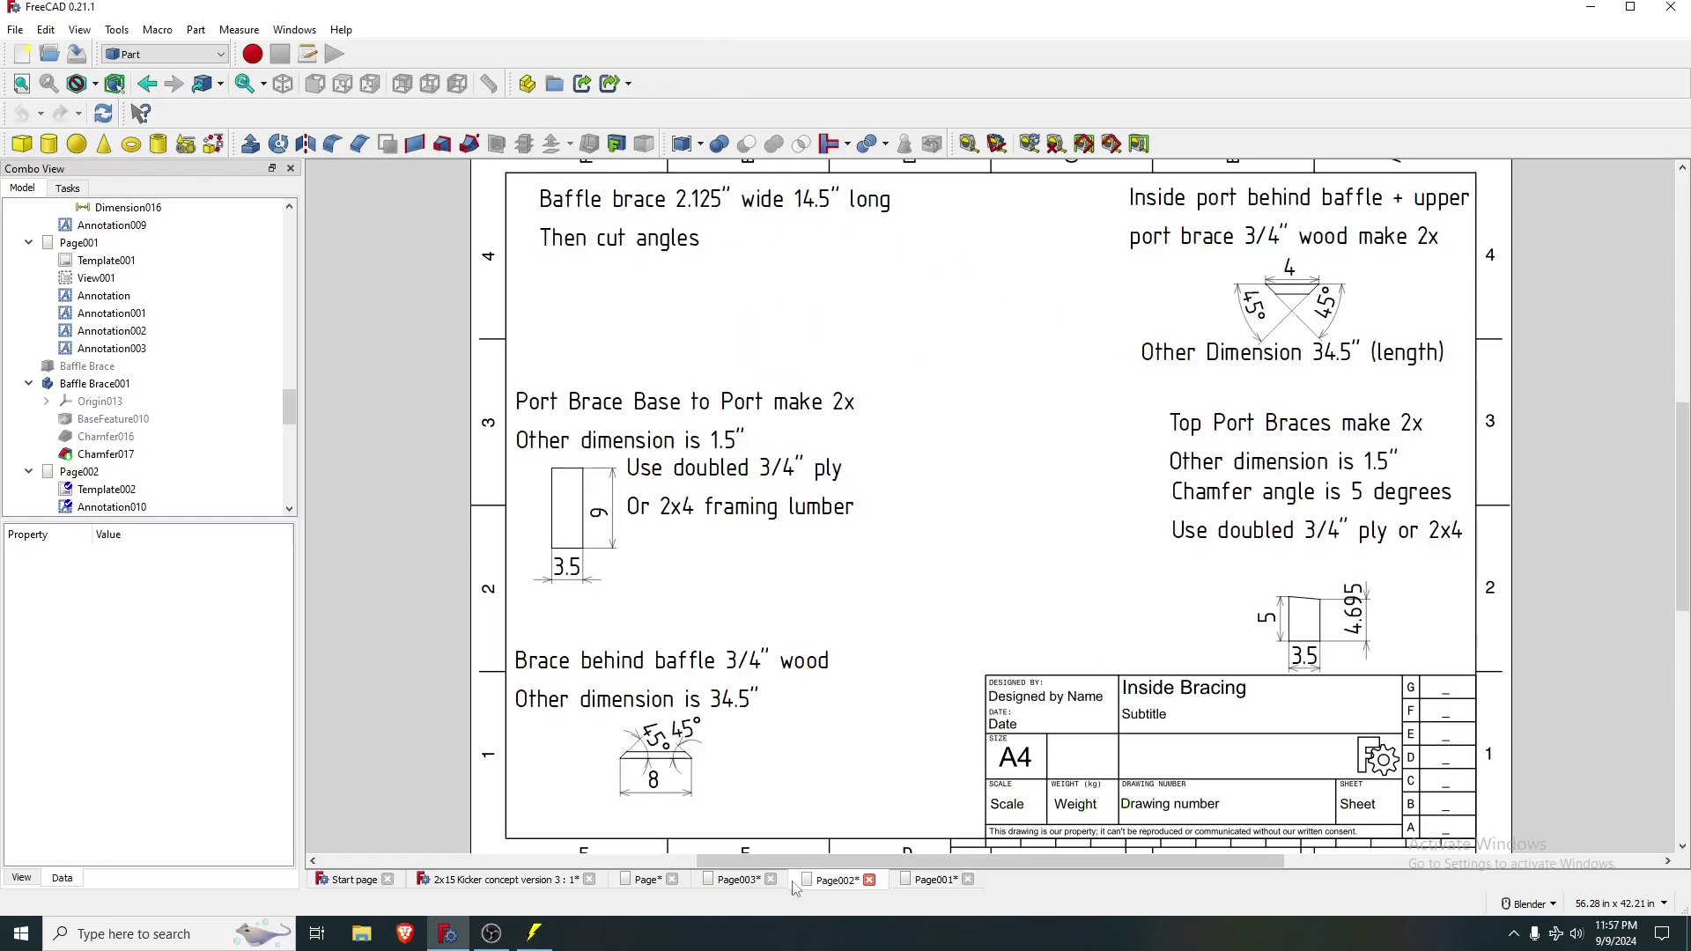
left_click(745, 882)
left_click(650, 882)
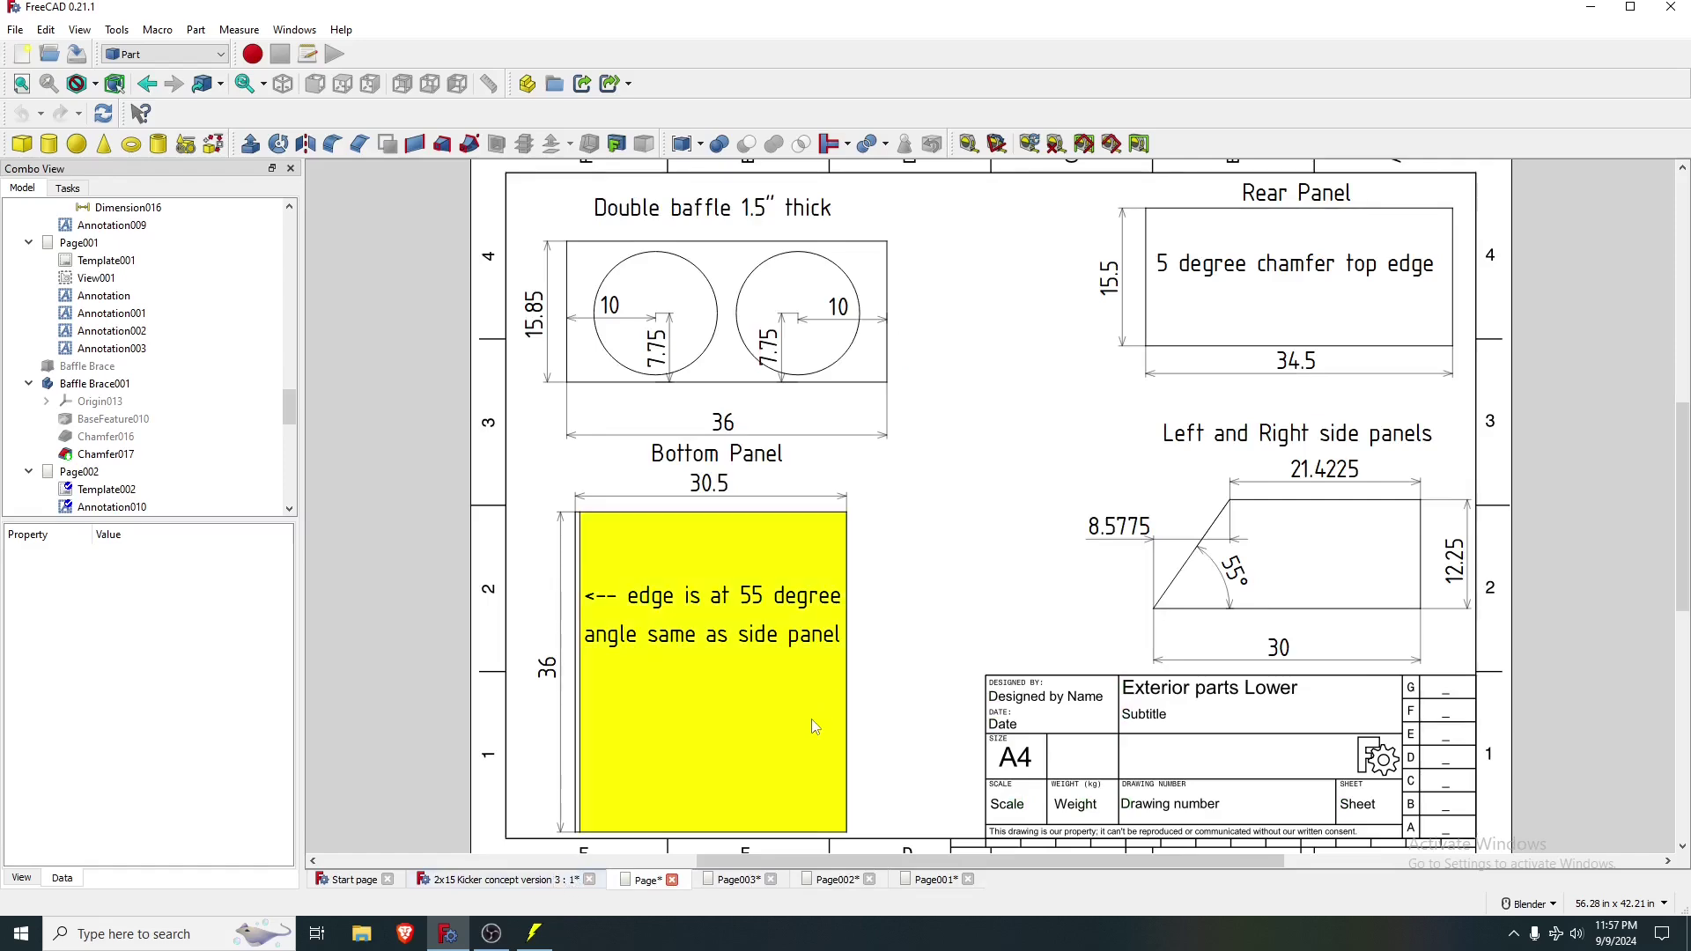
- On the 3D kicker box model, orbit inside the box and hide the lower port brace
left_click(521, 880)
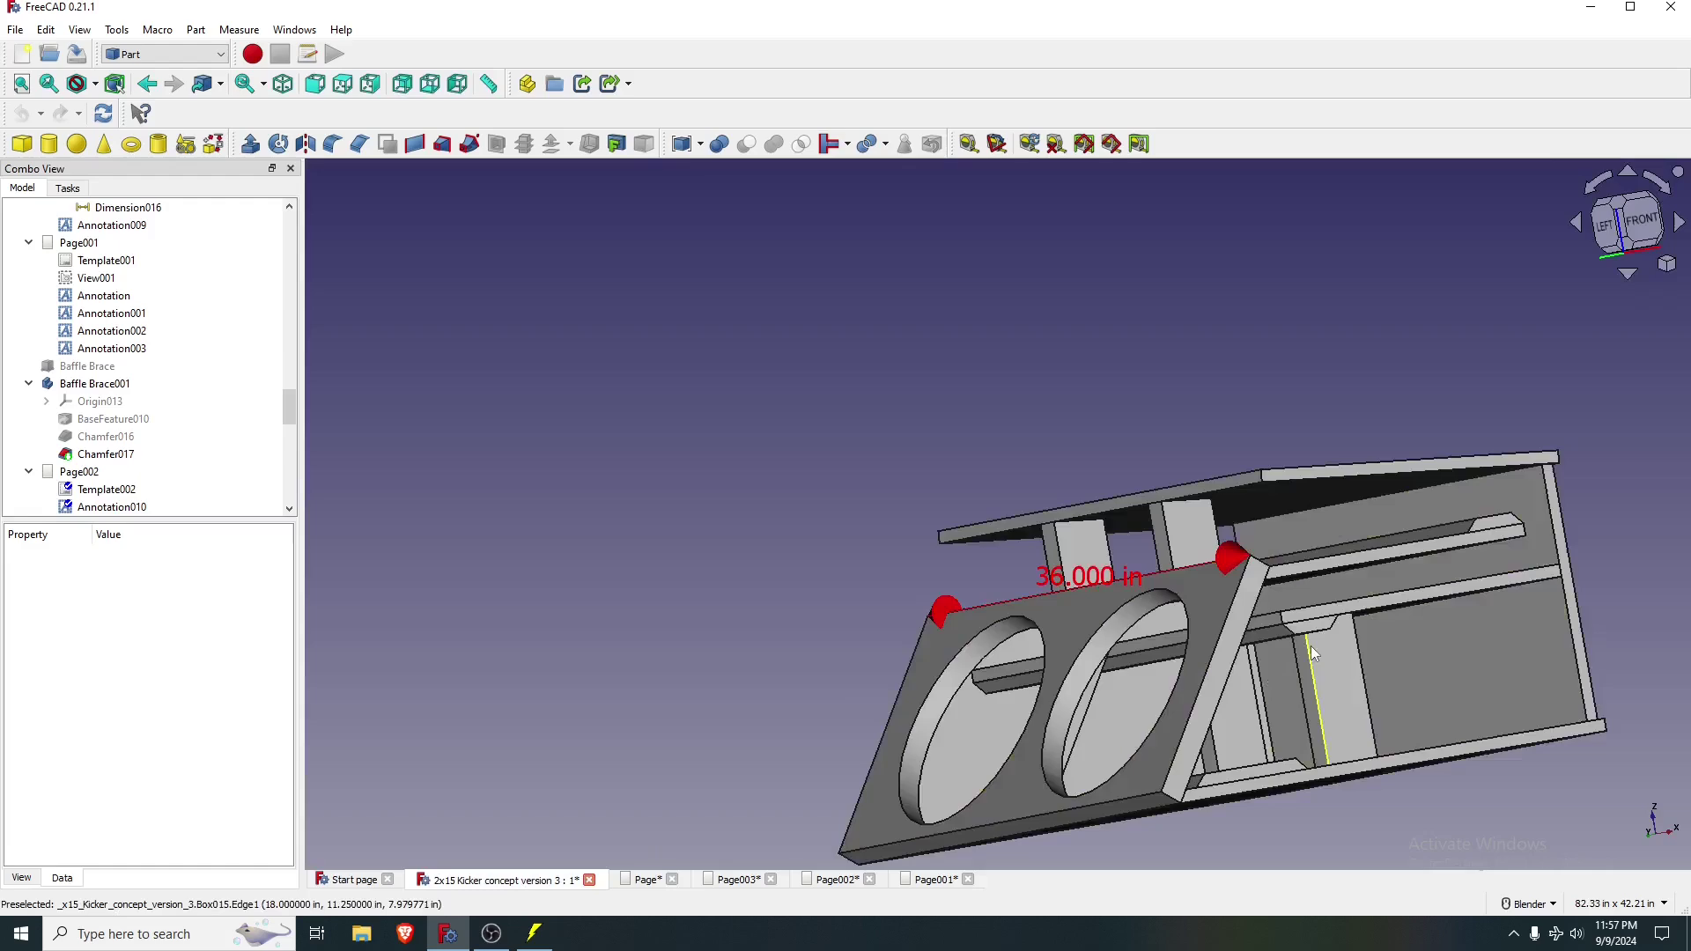
scroll(1409, 678, "down", 3)
scroll(1487, 701, "up", 5)
middle_click_drag(1387, 841, 1129, 715)
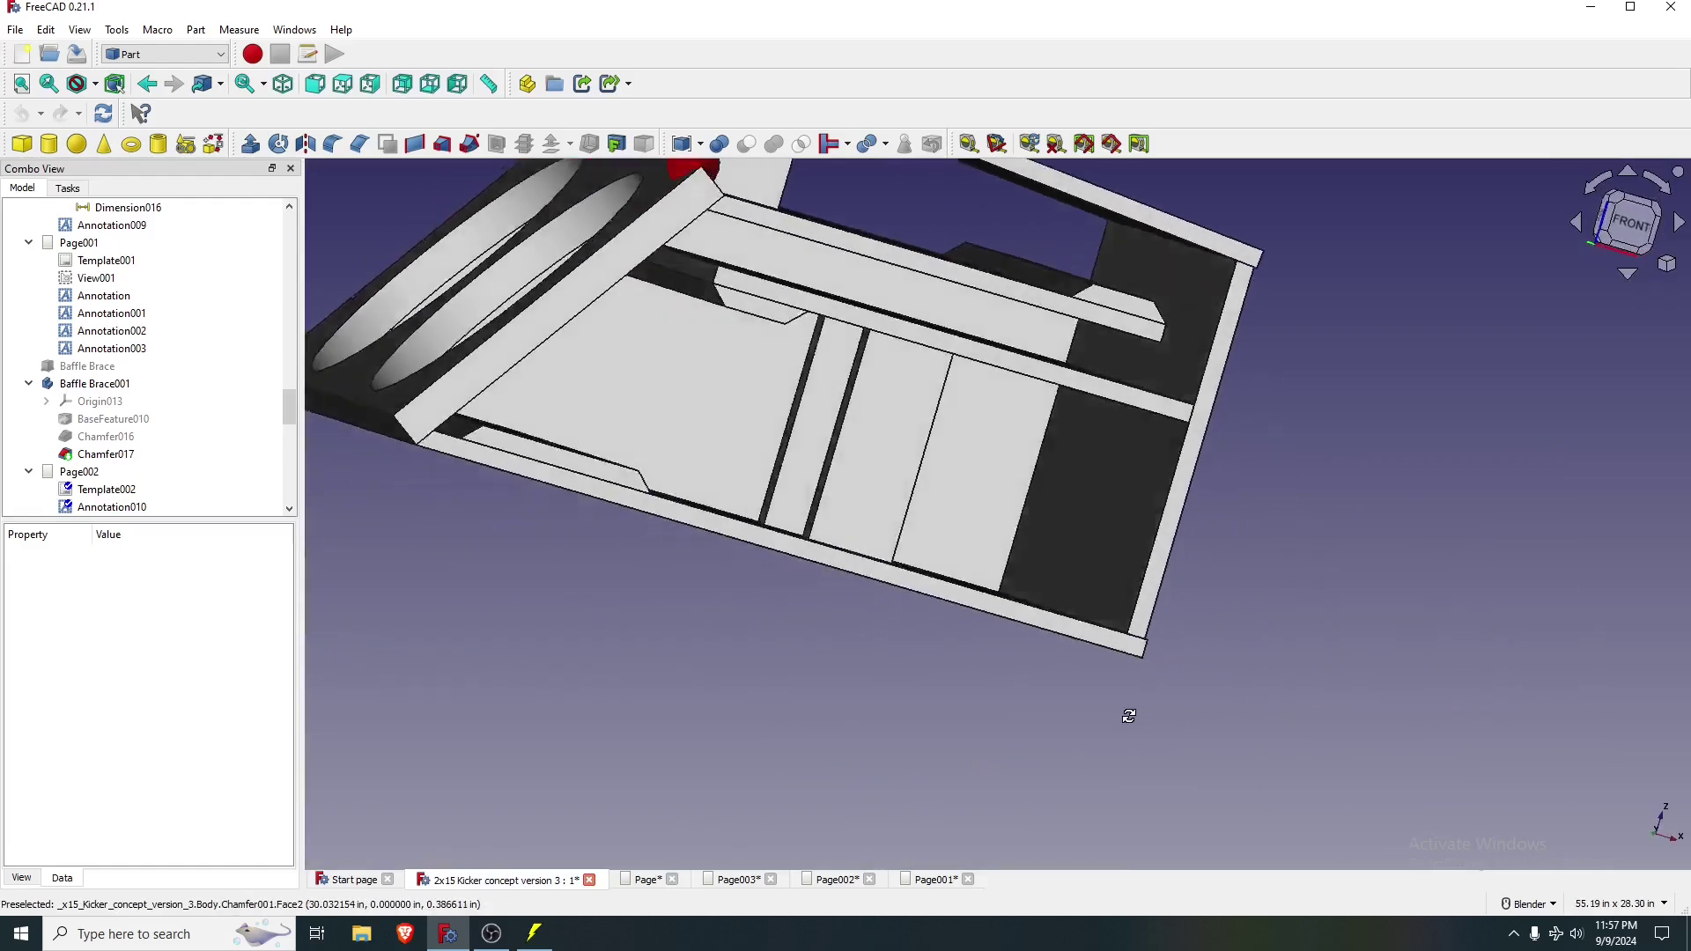
scroll(1056, 653, "down", 6)
scroll(1042, 642, "up", 6)
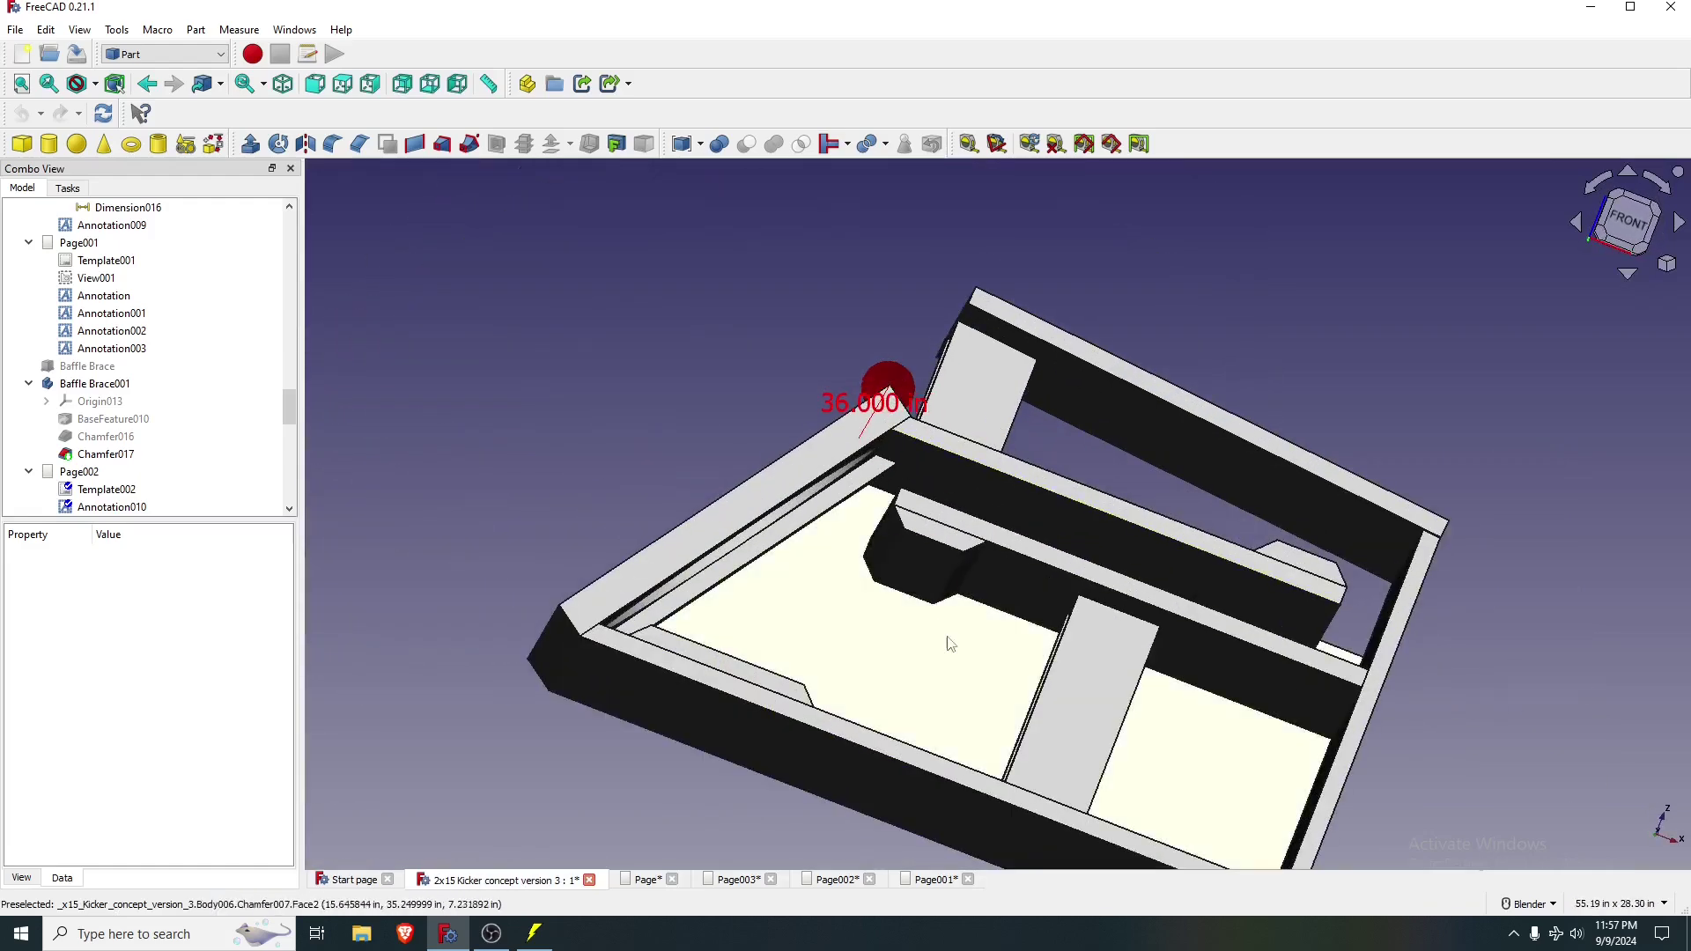
left_click(925, 581)
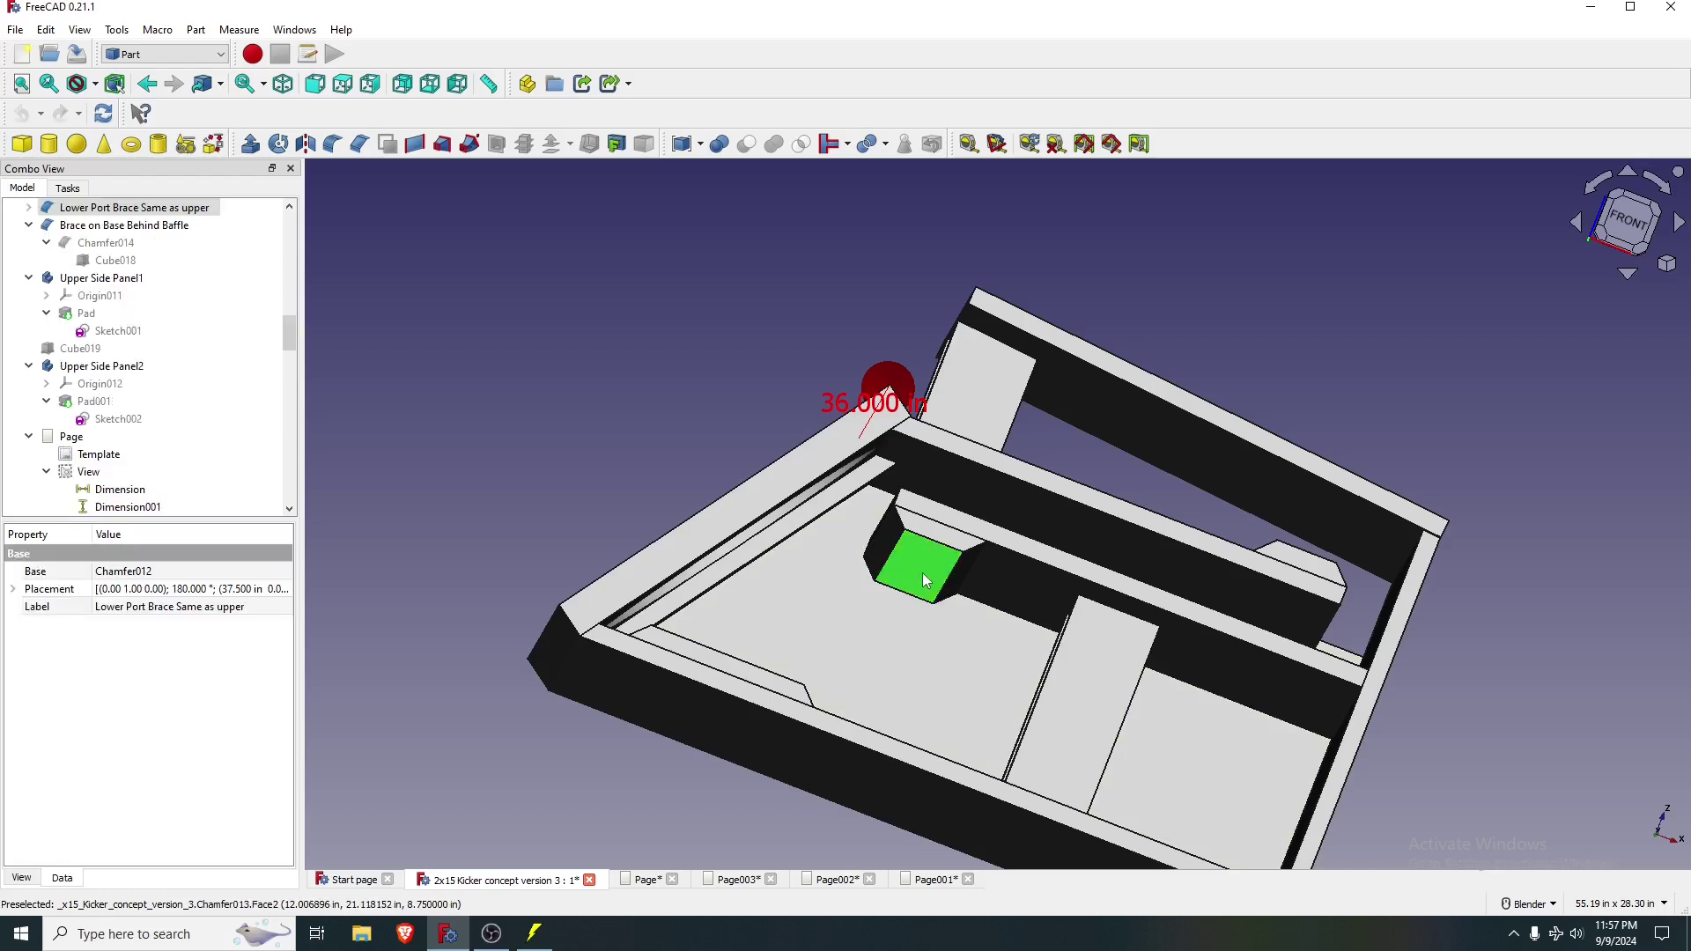
key("space")
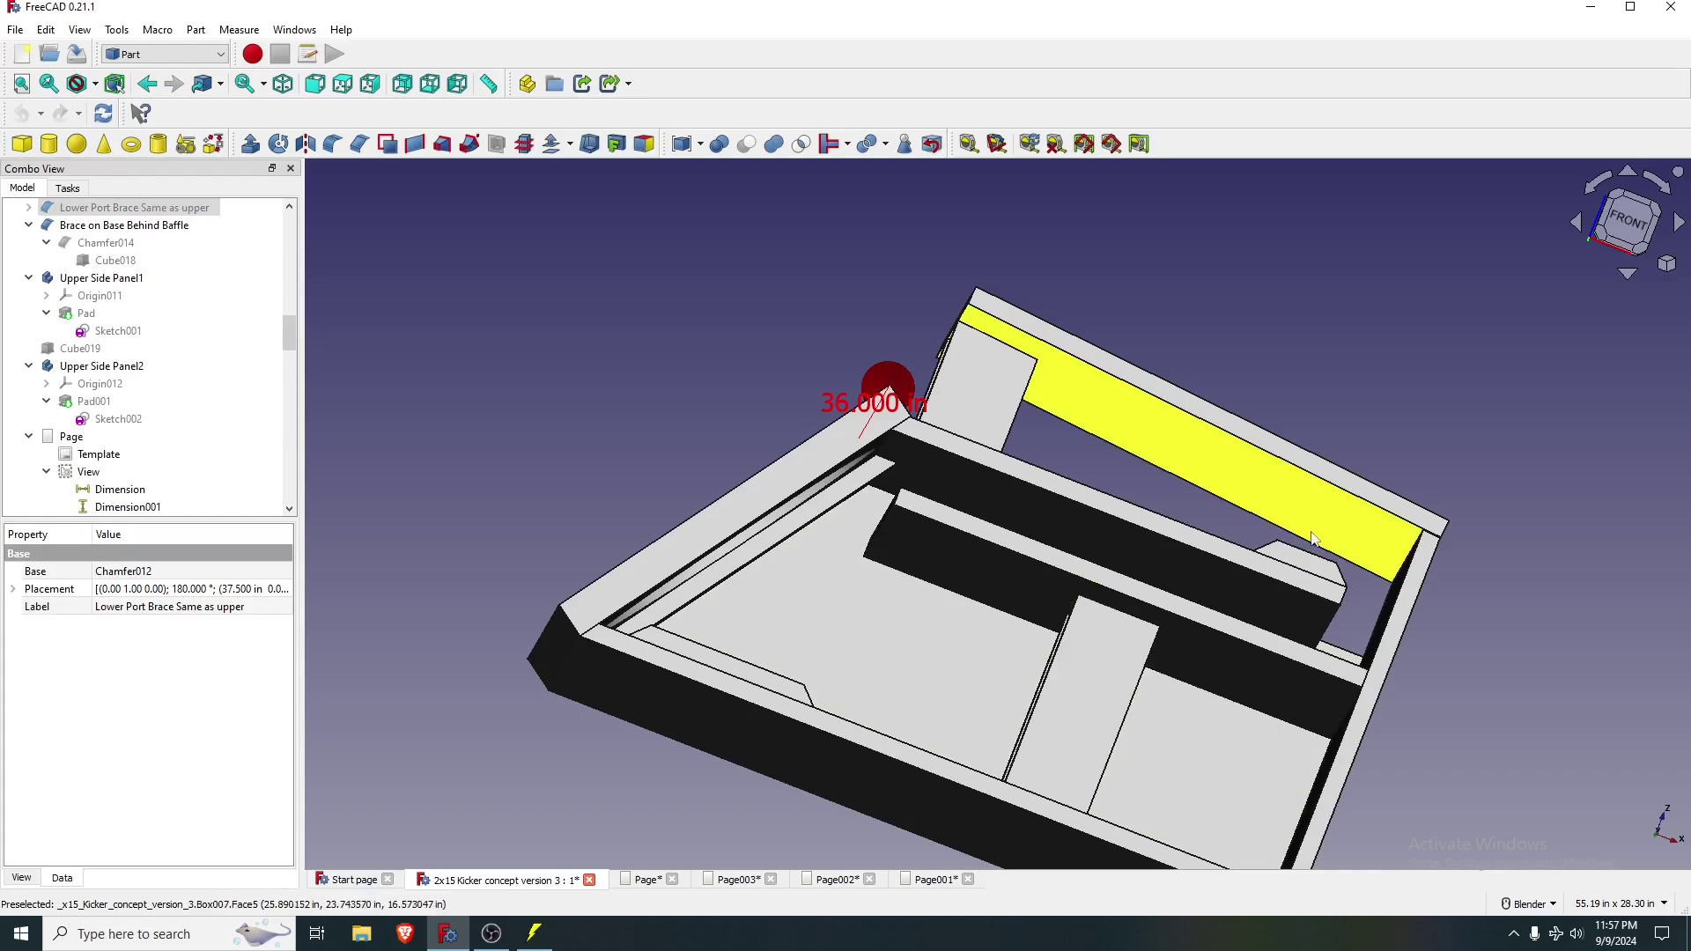
- Hide the brace on the base behind the two-hole baffle
left_click(1301, 560)
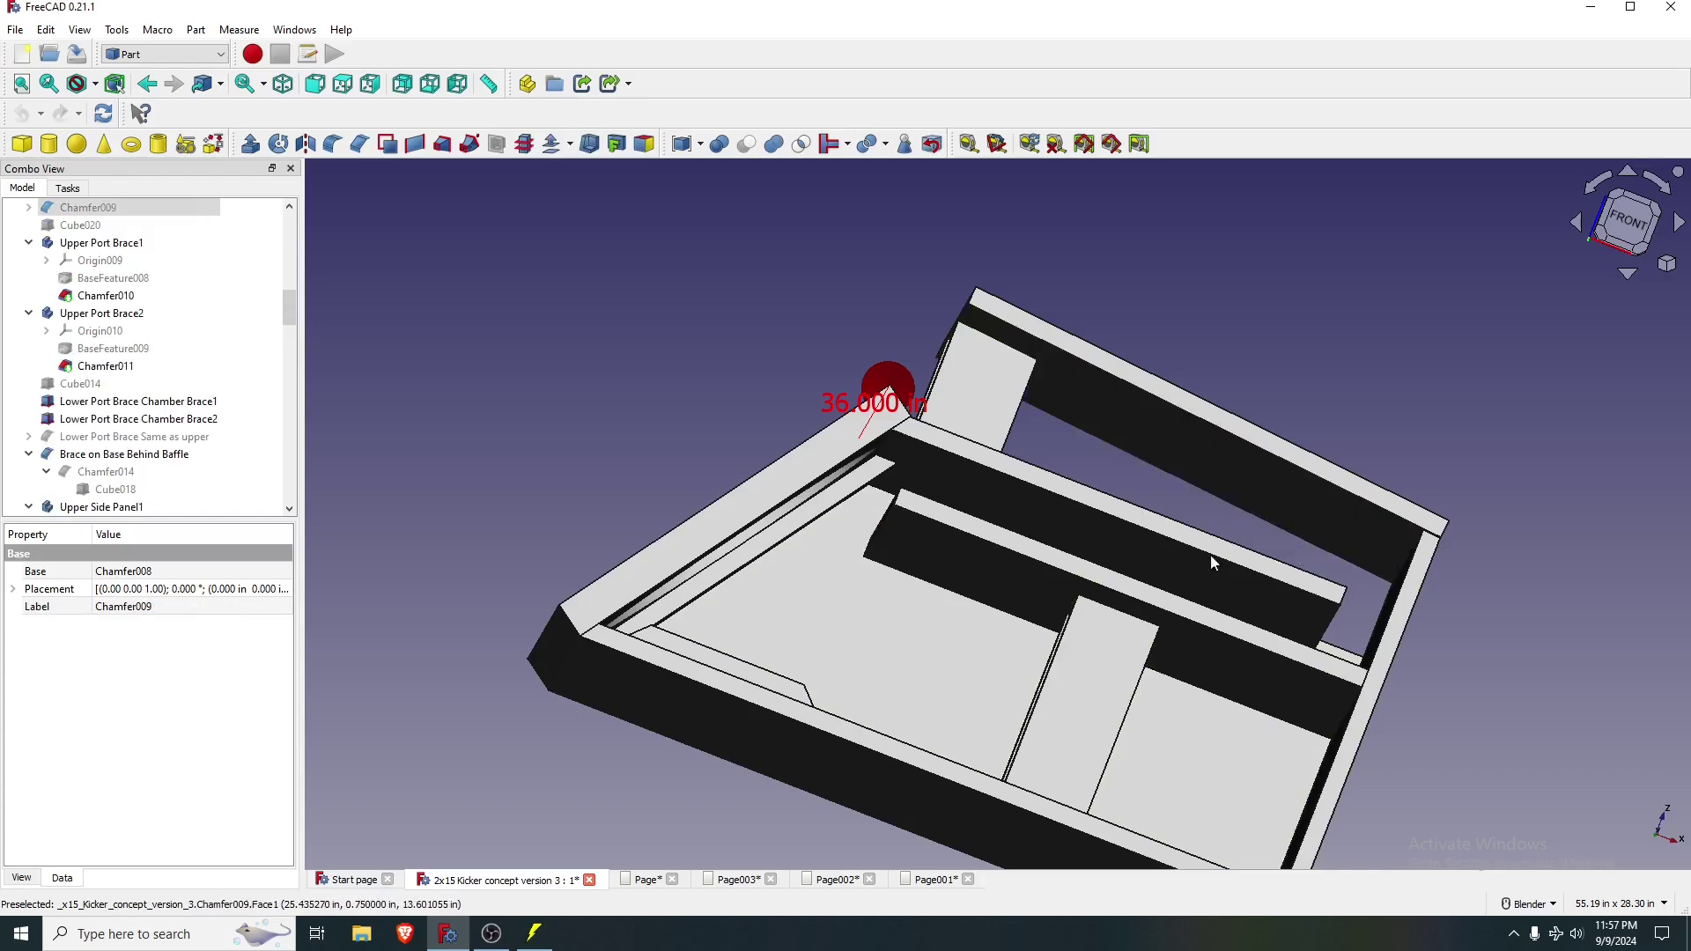
middle_click_drag(975, 567, 863, 602)
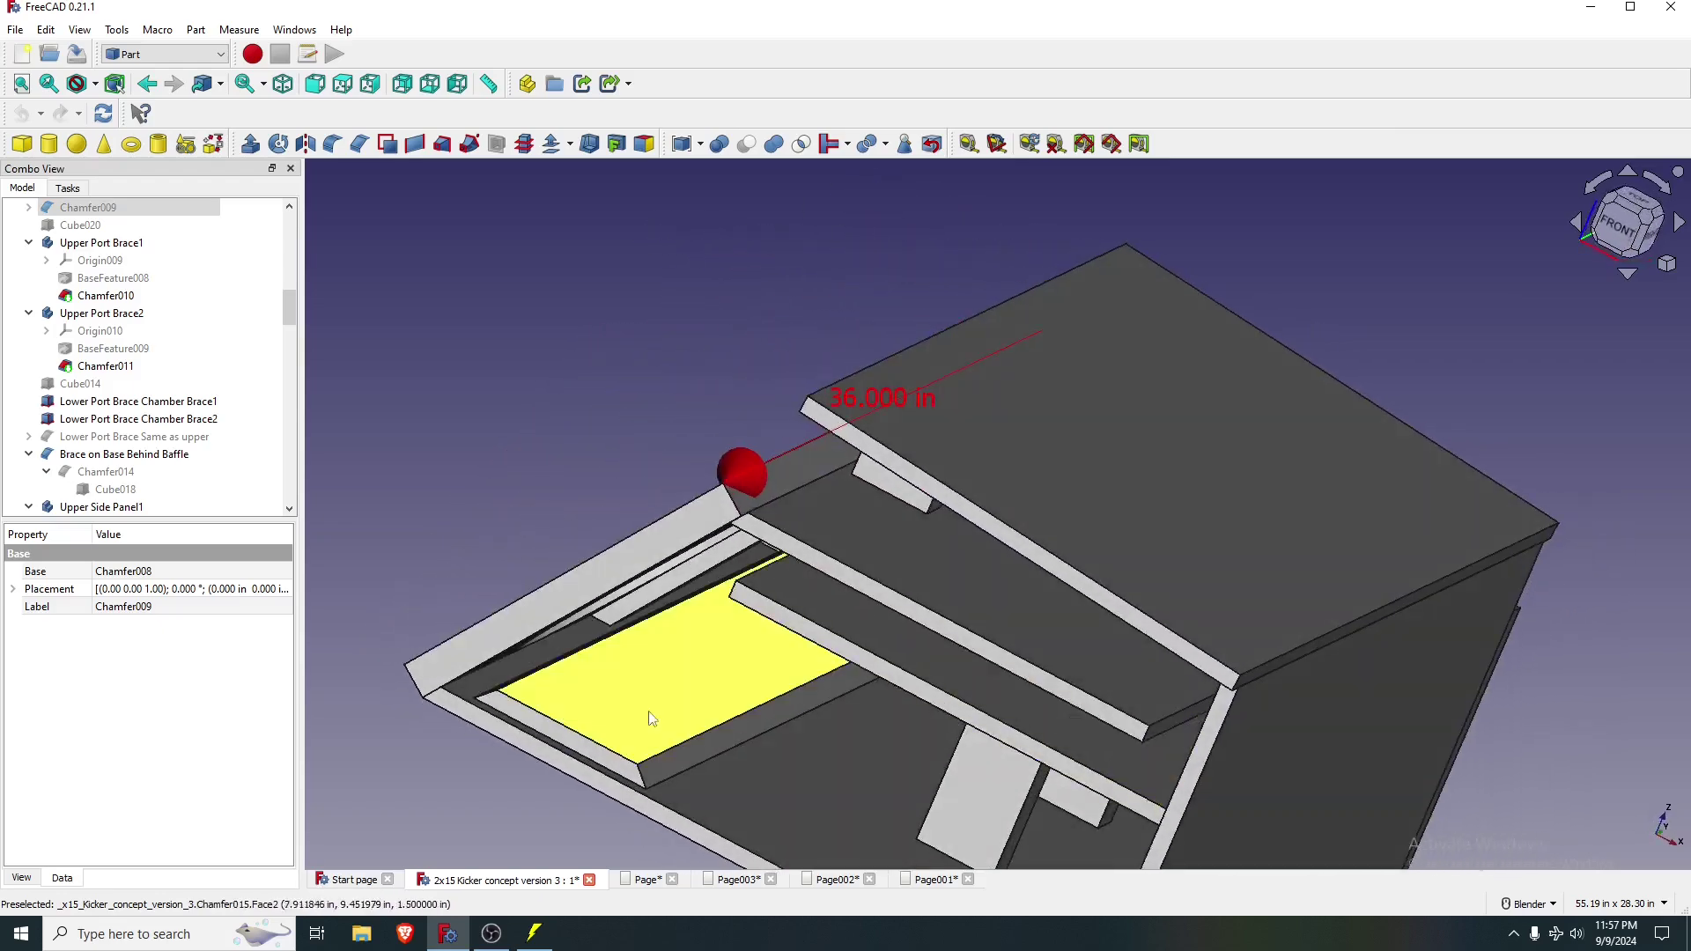
left_click(628, 721)
key("space")
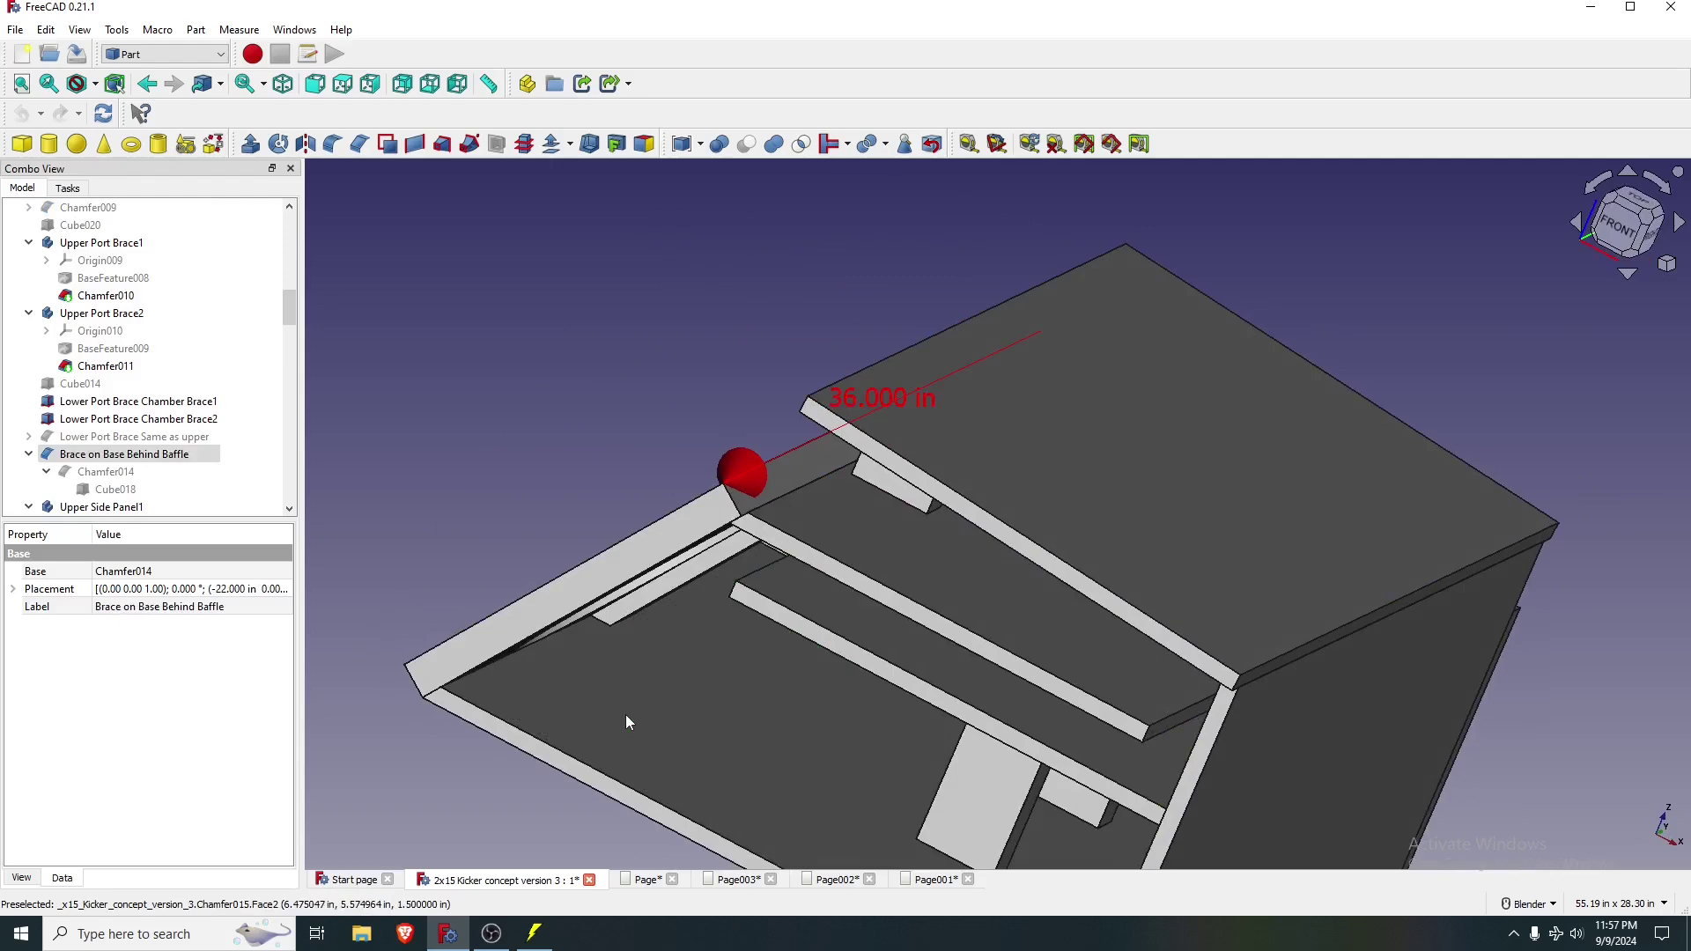
- Hide Lower Port Brace Chamber Brace1 and Brace2, then orbit around the baffle and underside
middle_click_drag(627, 720, 920, 745)
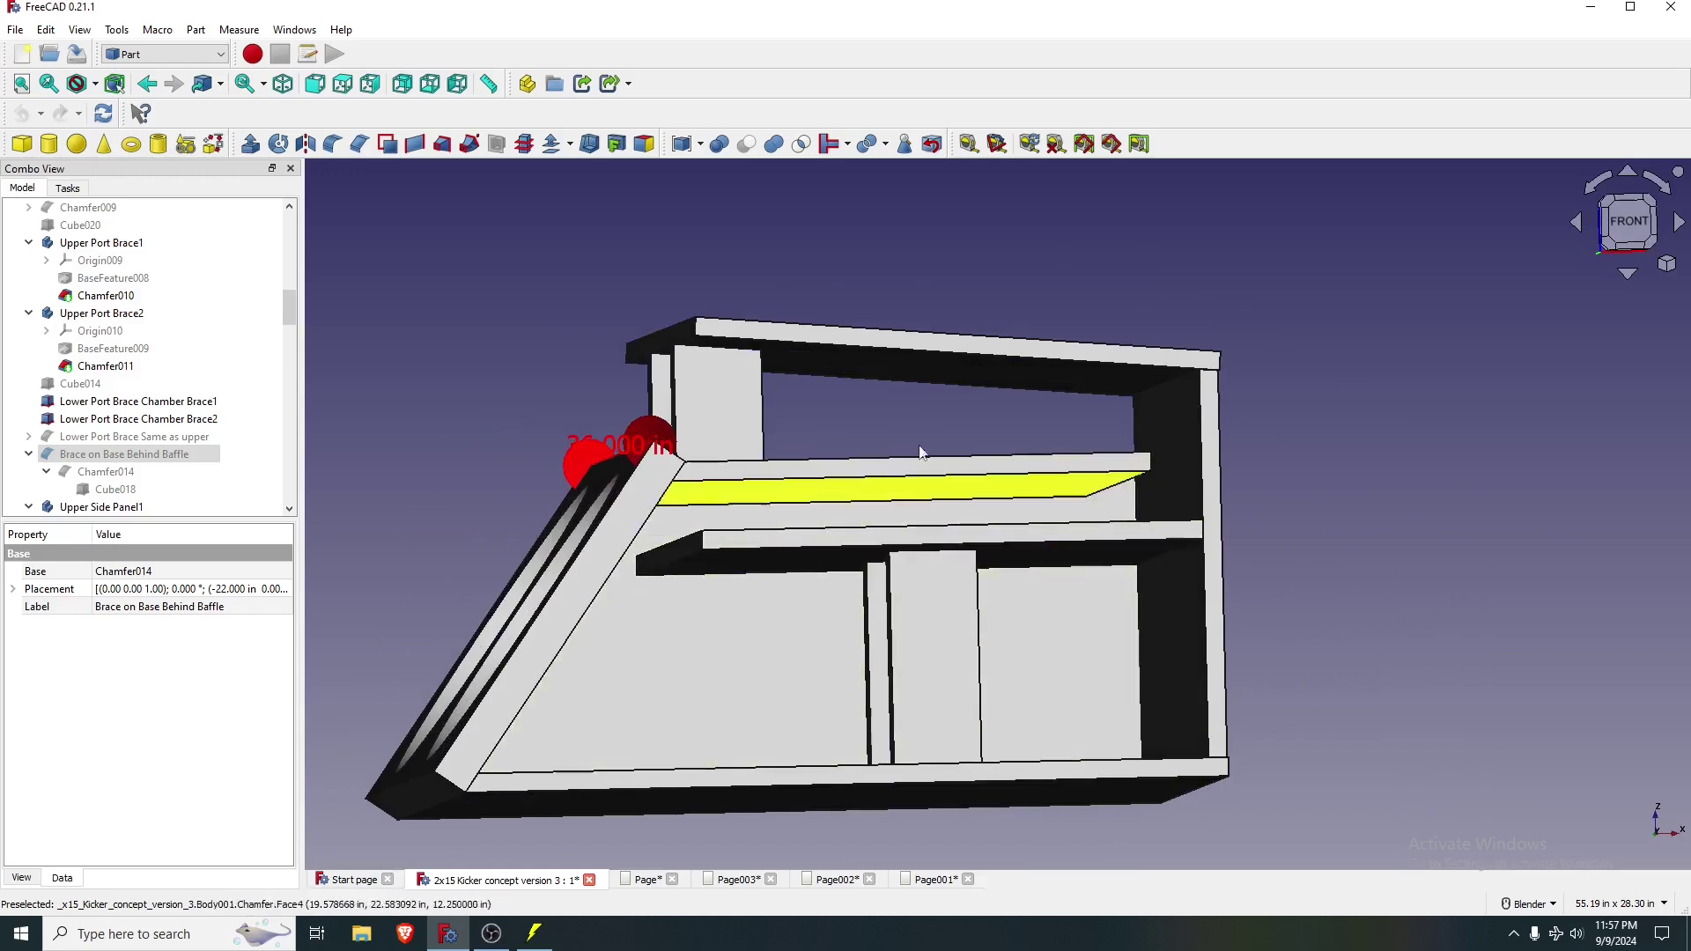
left_click(926, 678)
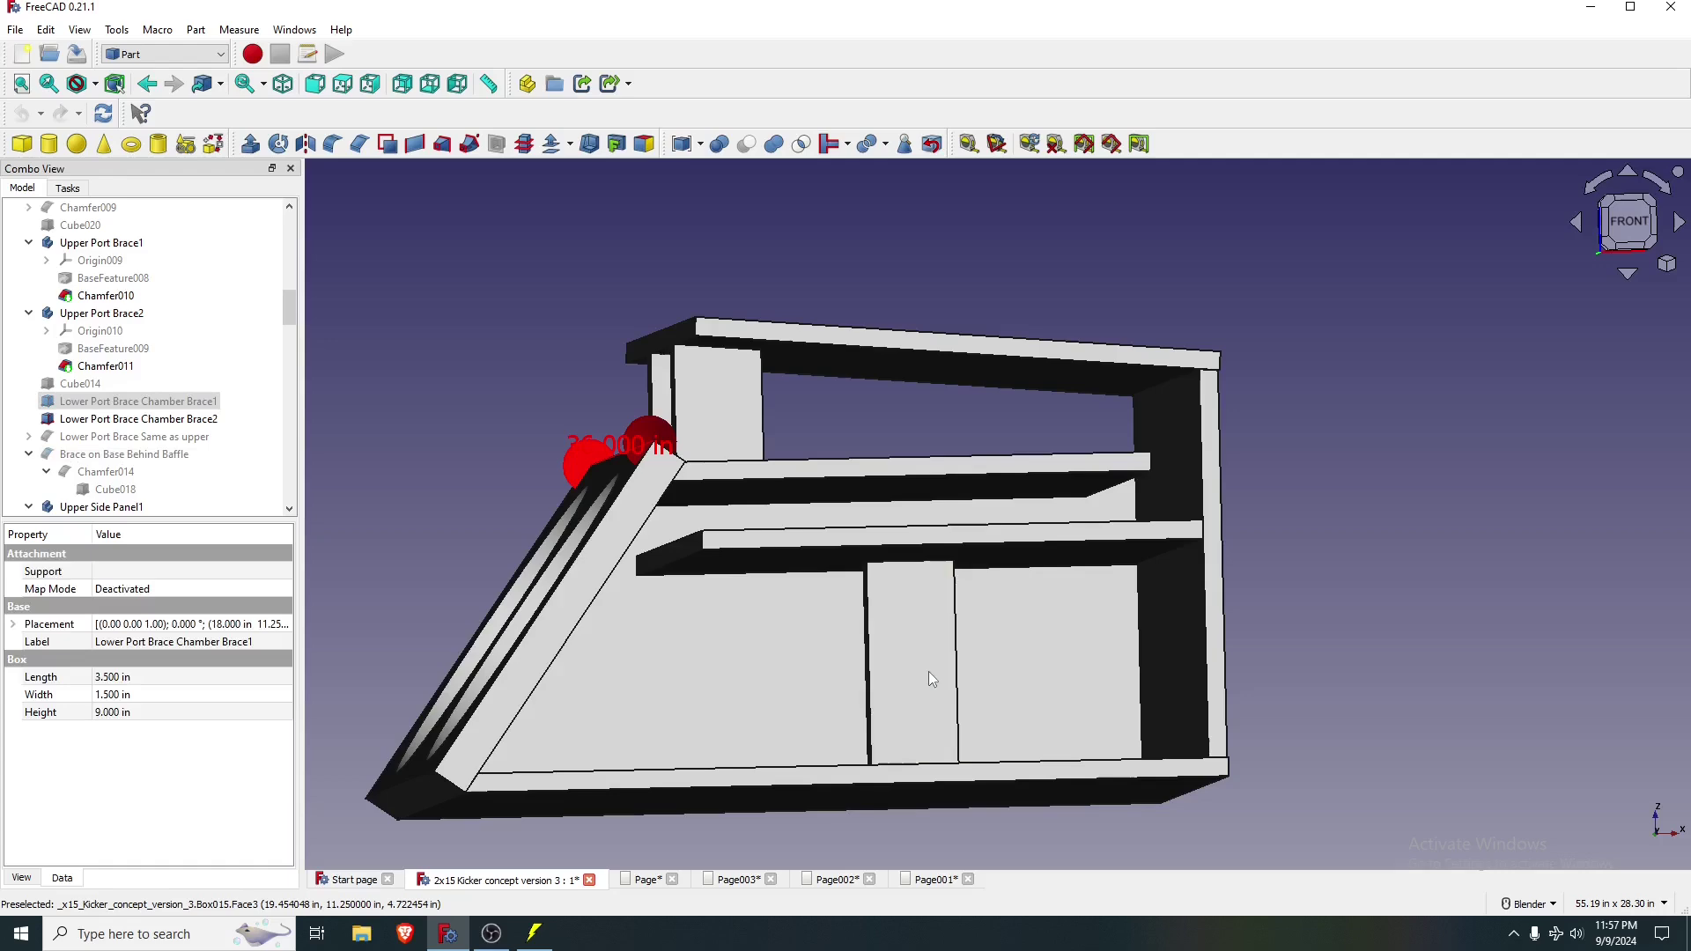
left_click(929, 672)
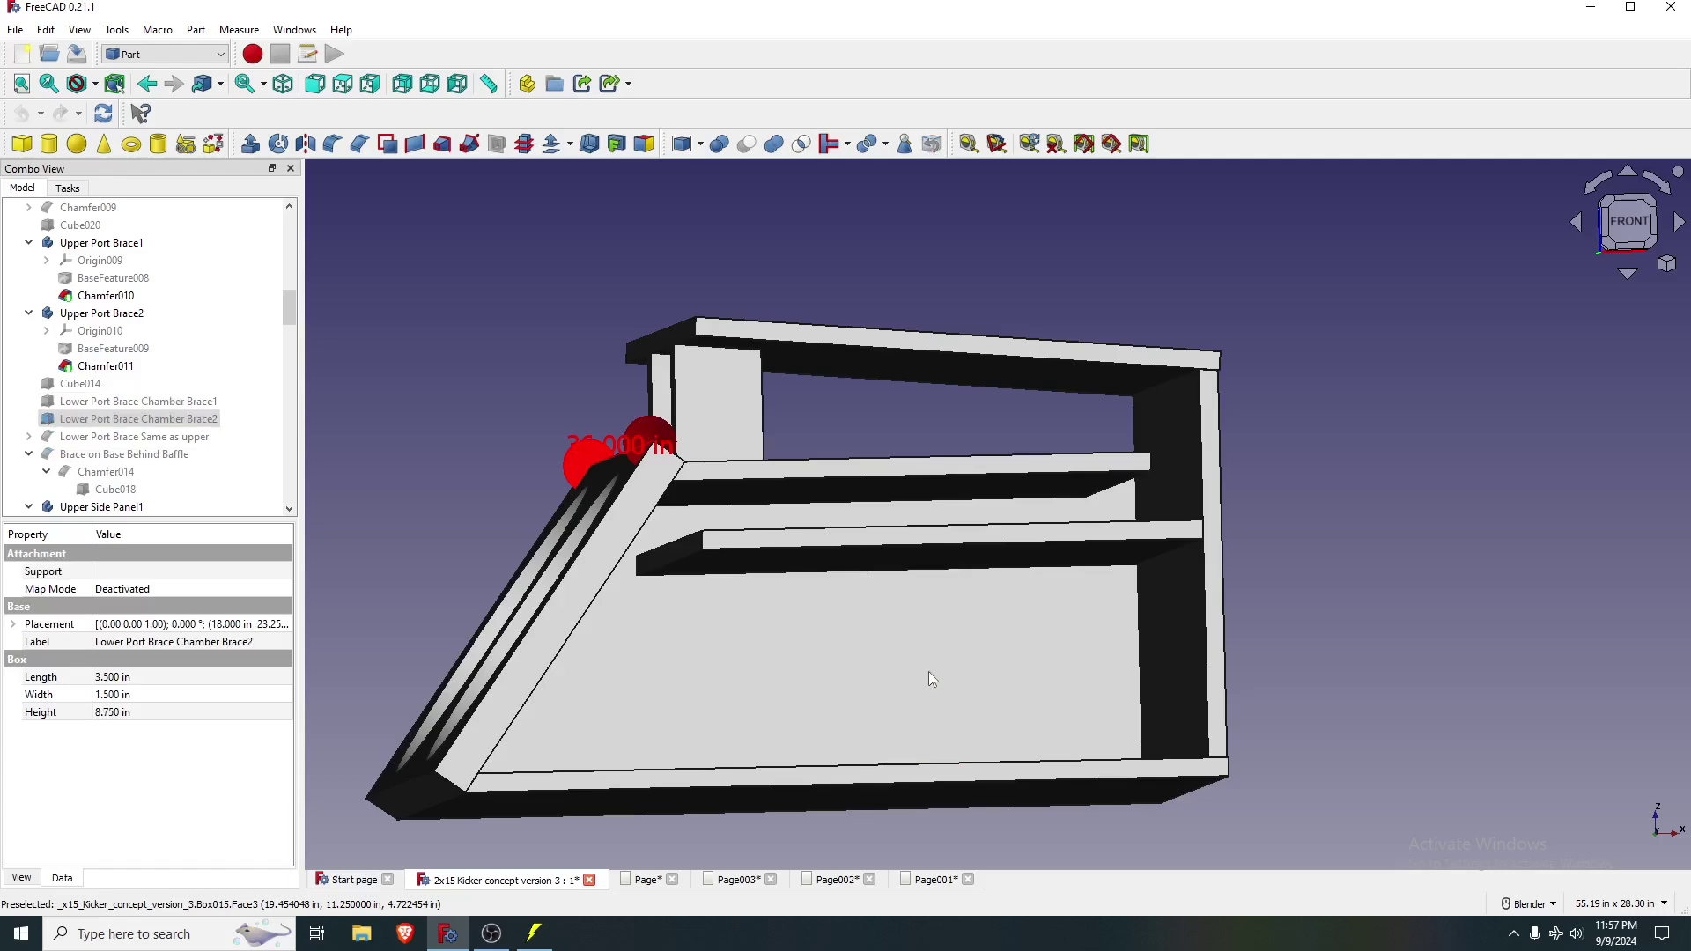
middle_click_drag(921, 670, 880, 669)
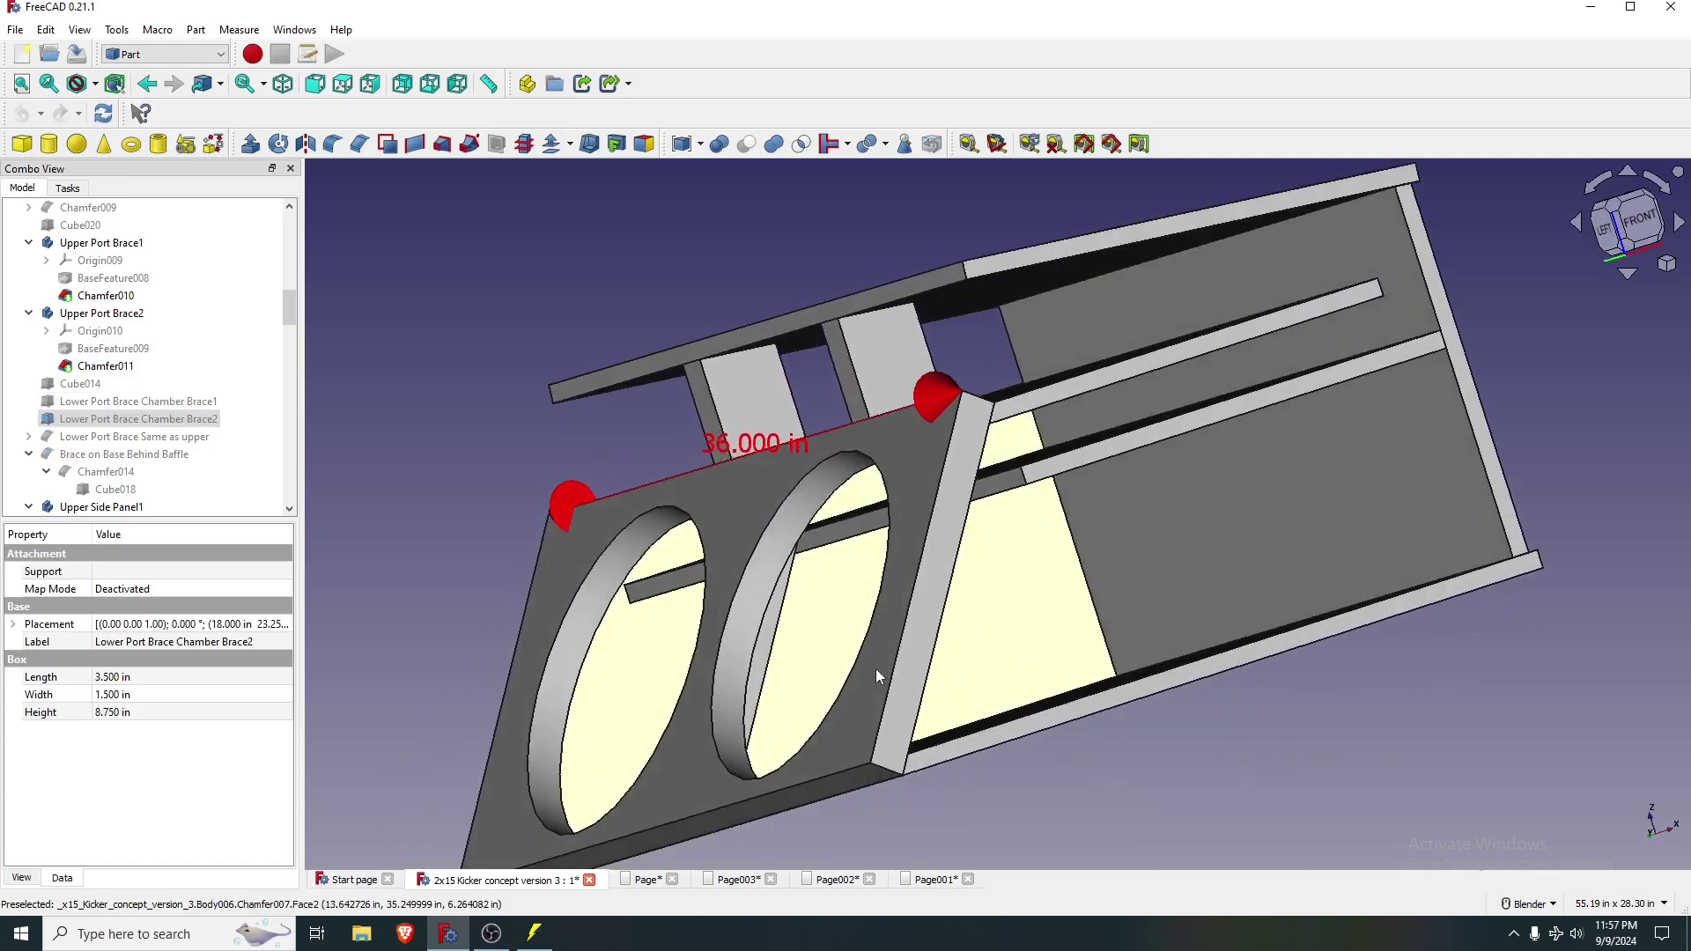
middle_click_drag(1211, 680, 1154, 435)
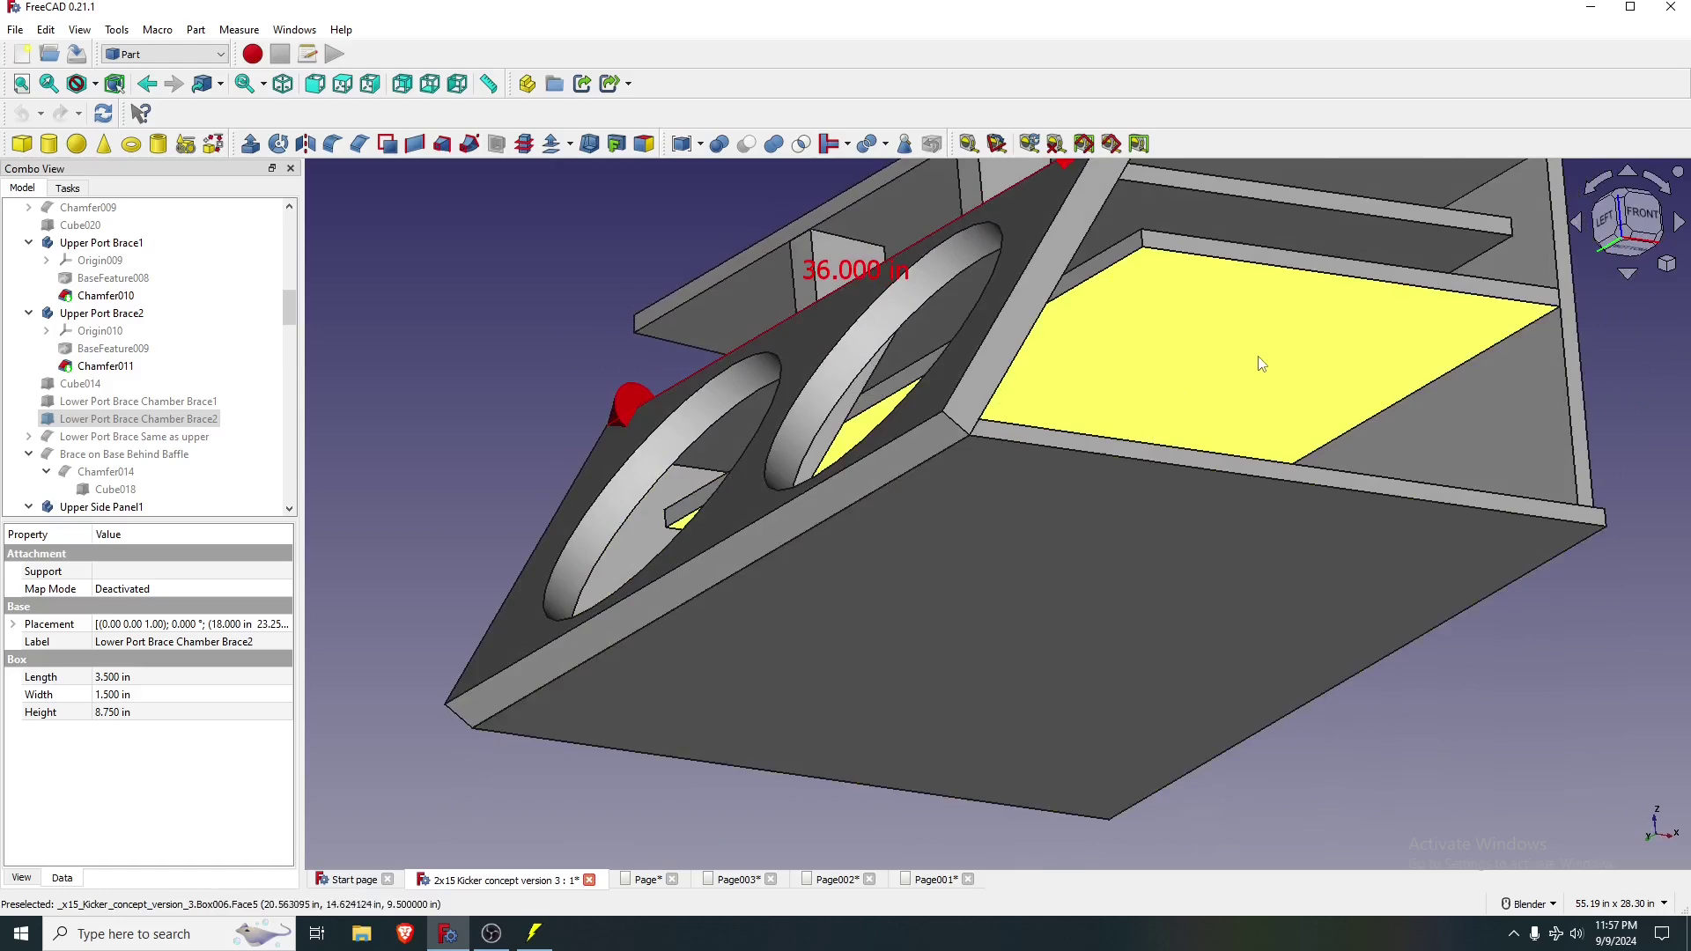
middle_click_drag(1261, 364, 1277, 265)
scroll(1297, 176, "down", 6)
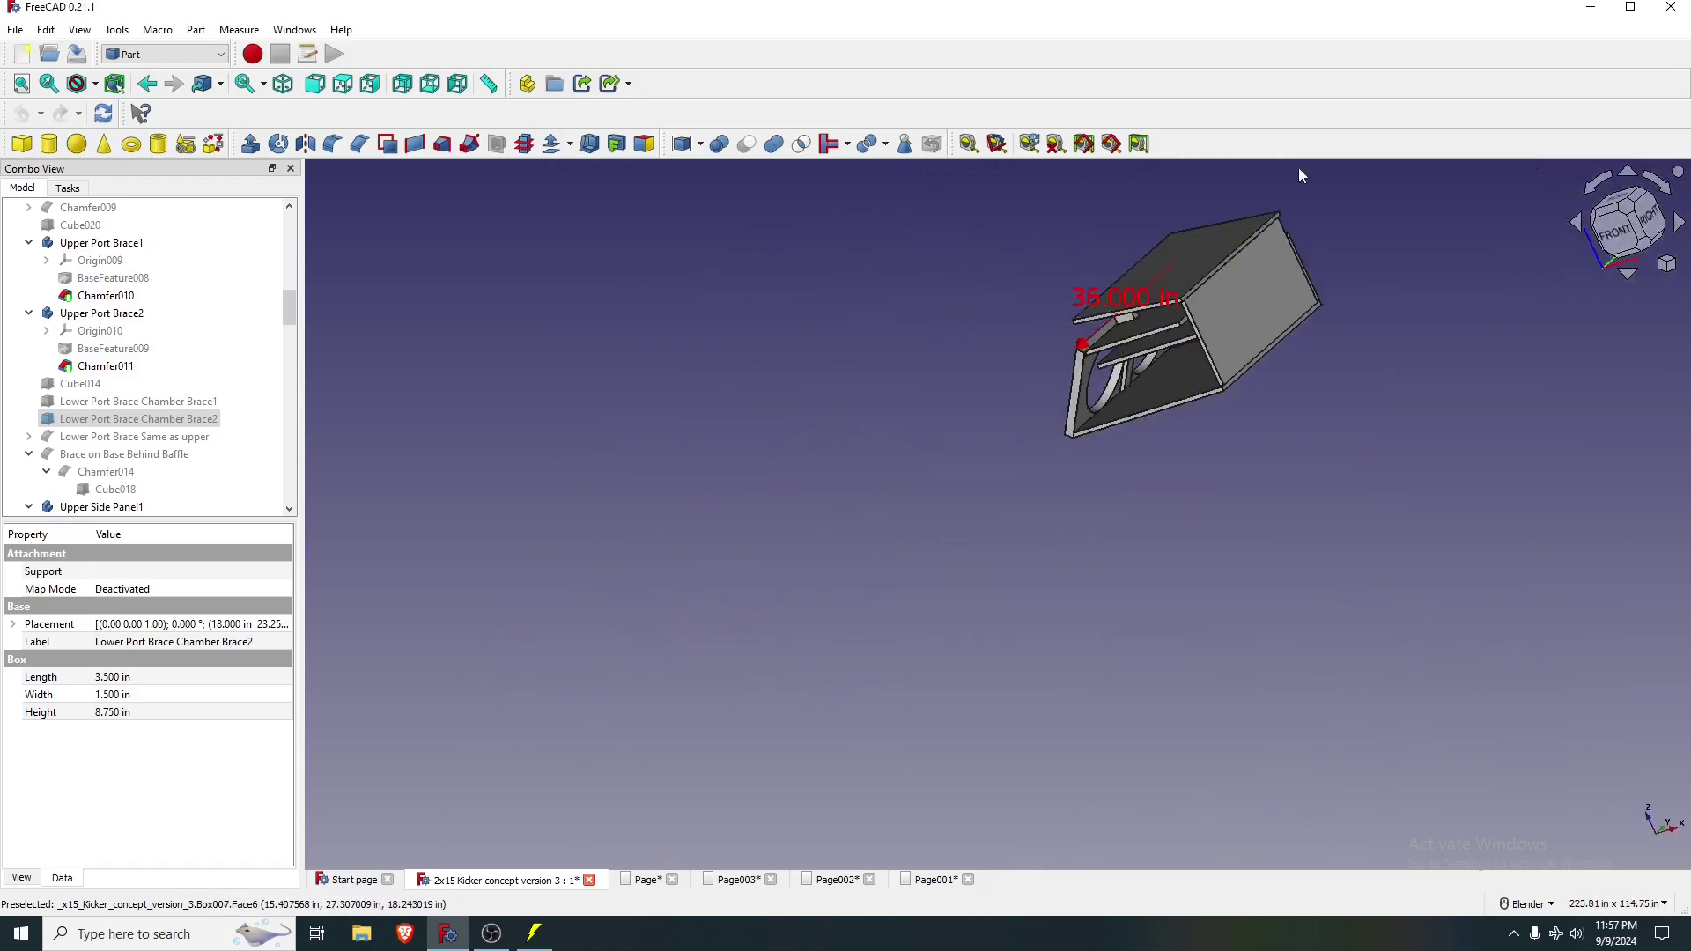
scroll(1169, 239, "up", 6)
scroll(898, 543, "down", 5)
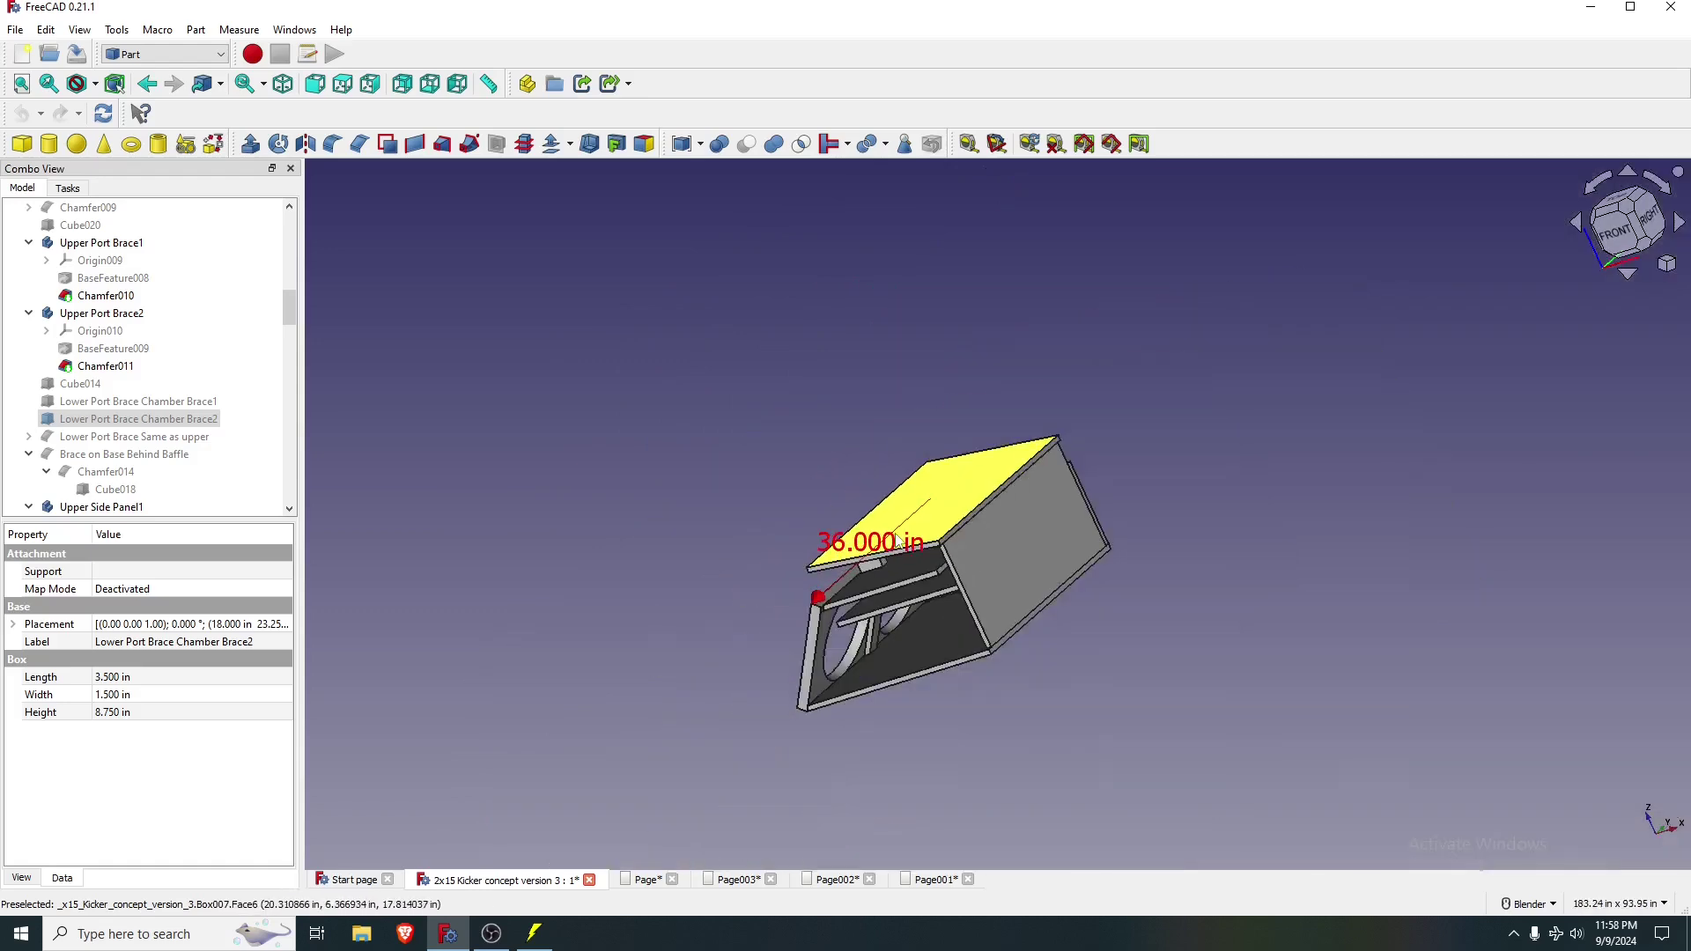
scroll(898, 542, "up", 3)
middle_click_drag(897, 542, 931, 637)
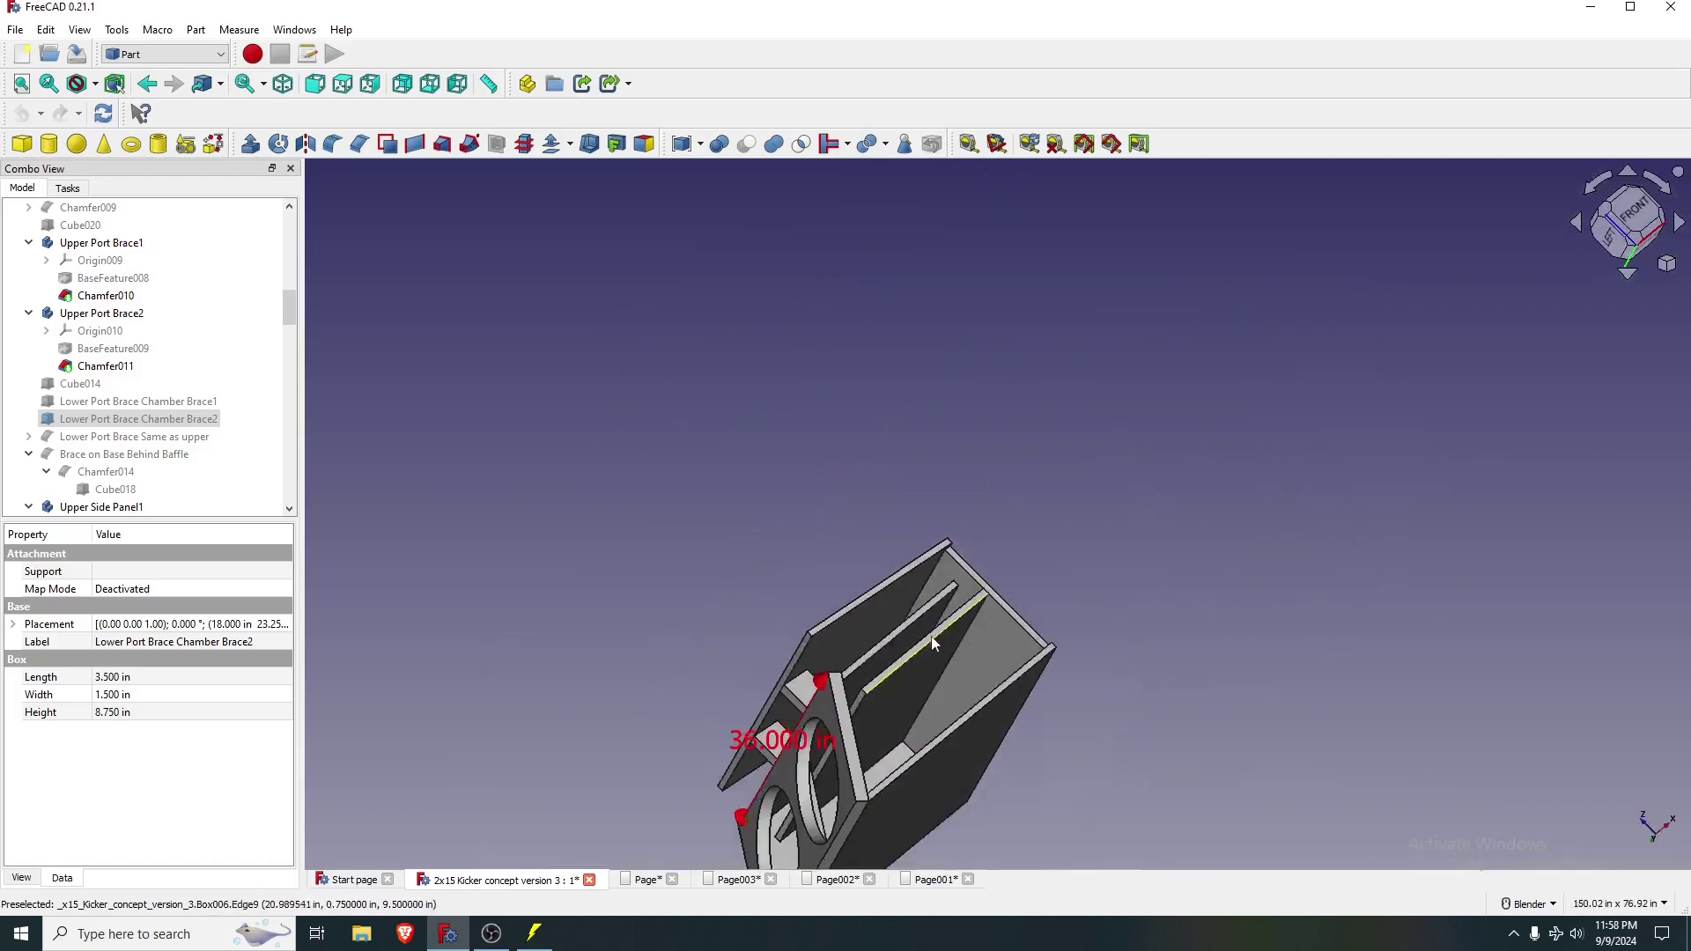
scroll(811, 722, "down", 3)
scroll(880, 763, "up", 4)
middle_click_drag(897, 740, 990, 756)
scroll(990, 756, "down", 3)
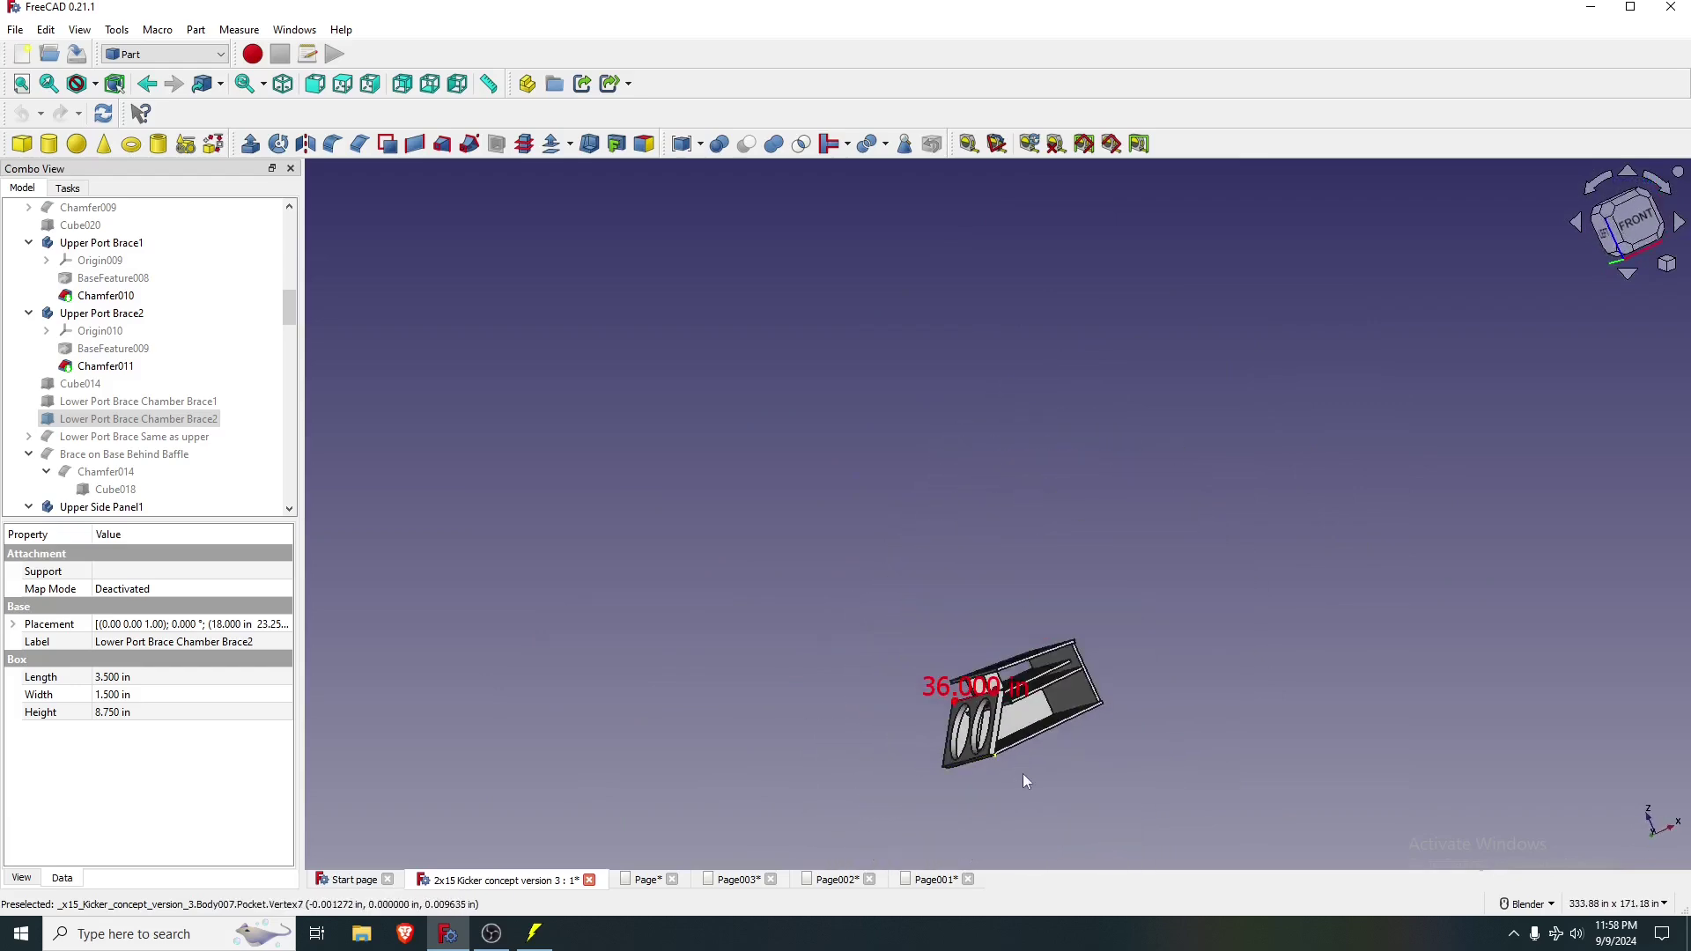
scroll(1024, 778, "up", 3)
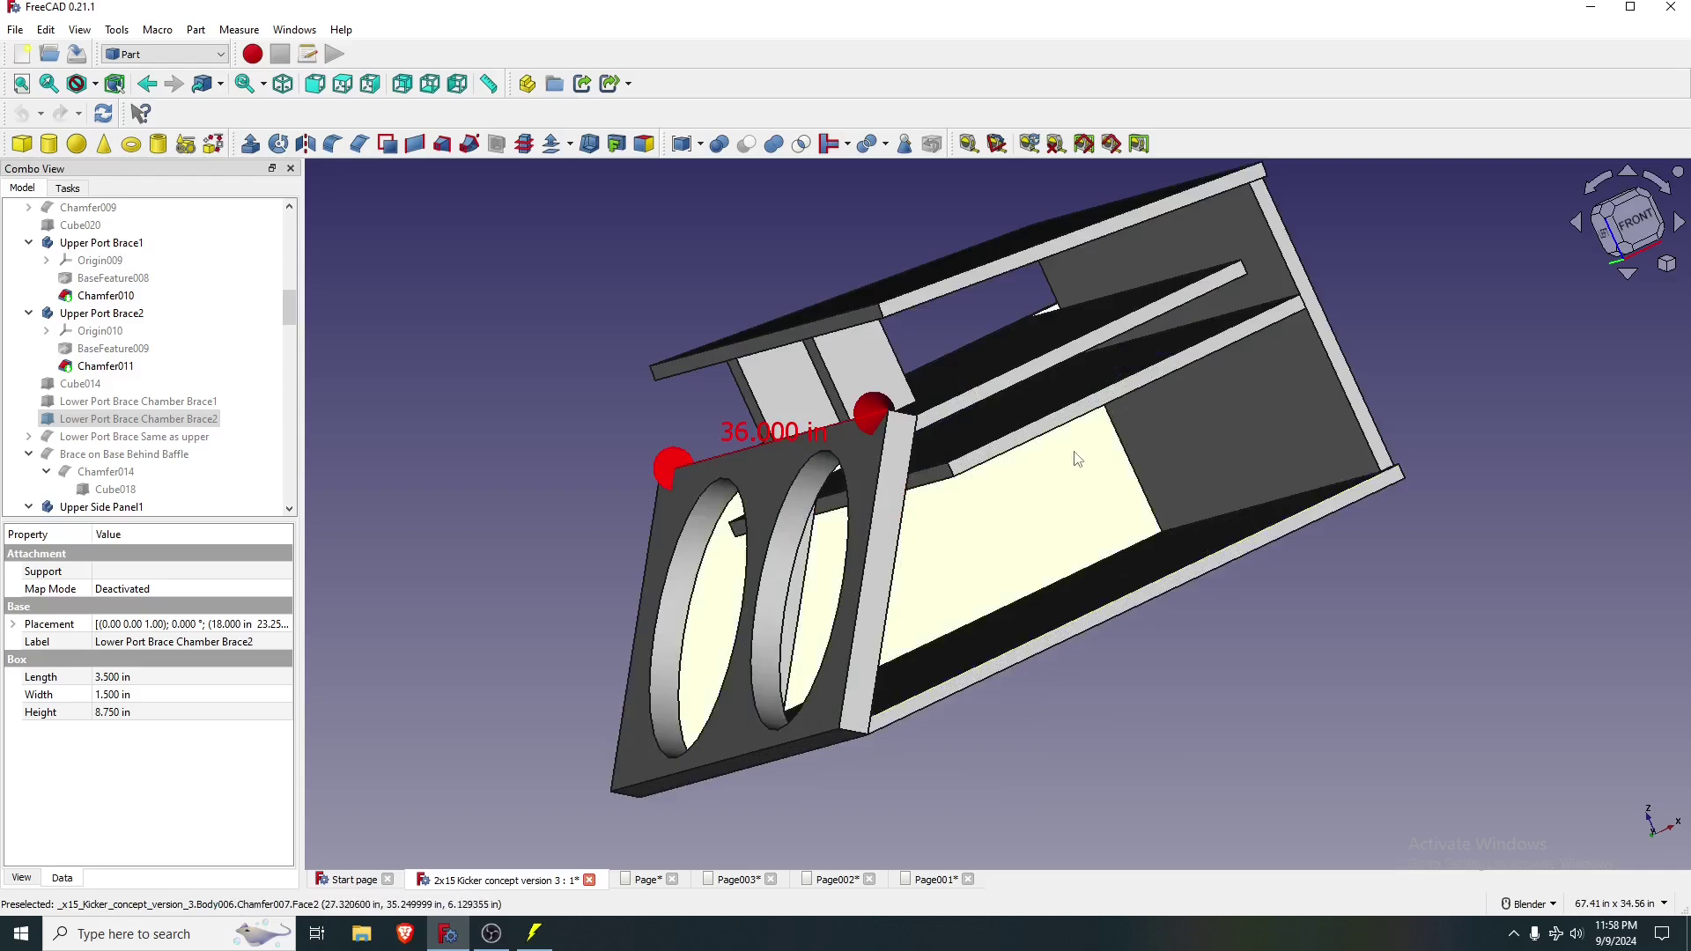
scroll(1006, 321, "down", 1)
scroll(959, 220, "down", 2)
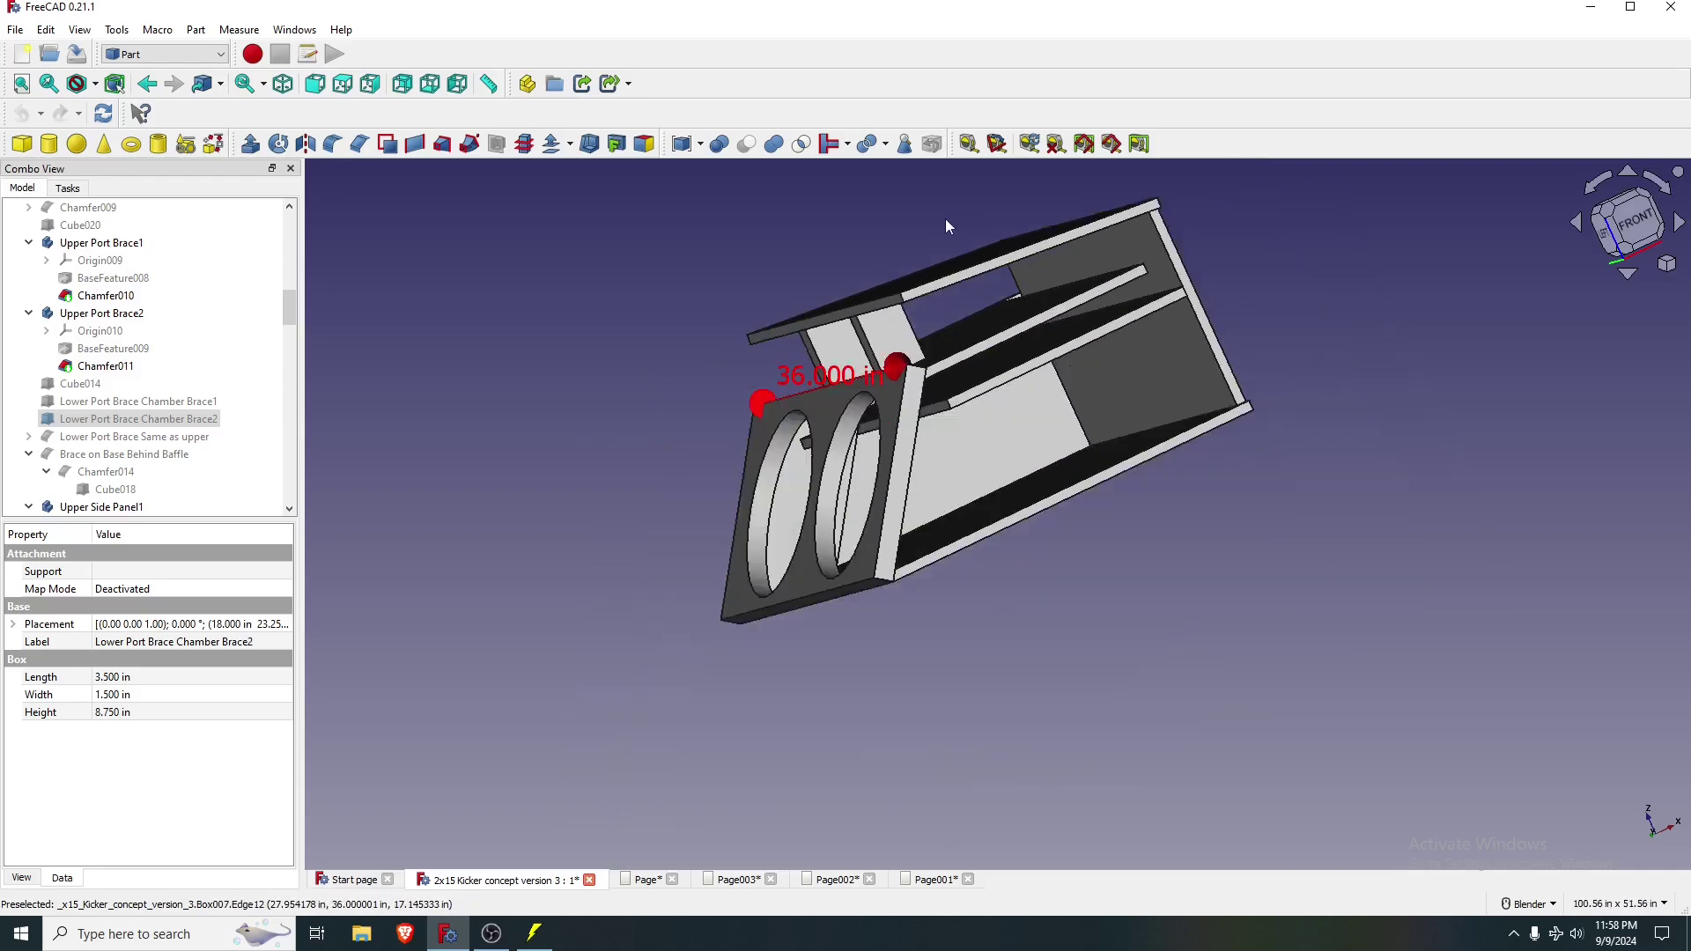
middle_click_drag(1370, 344, 1127, 385)
scroll(1057, 335, "down", 5)
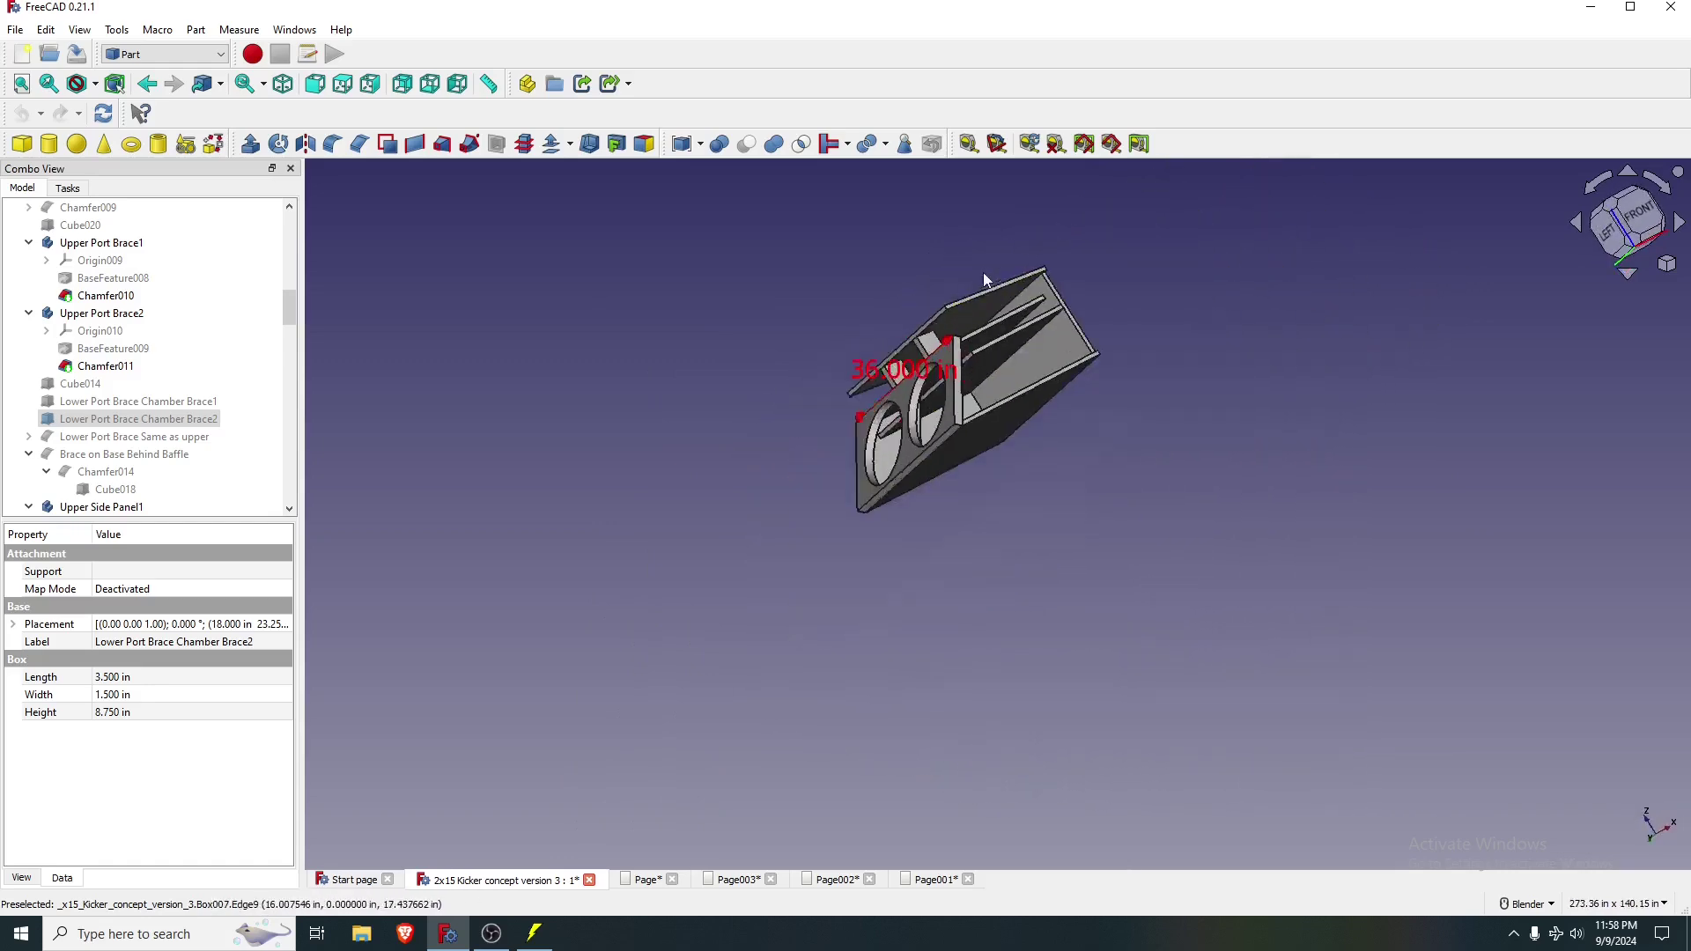
scroll(933, 375, "up", 3)
scroll(935, 377, "up", 10)
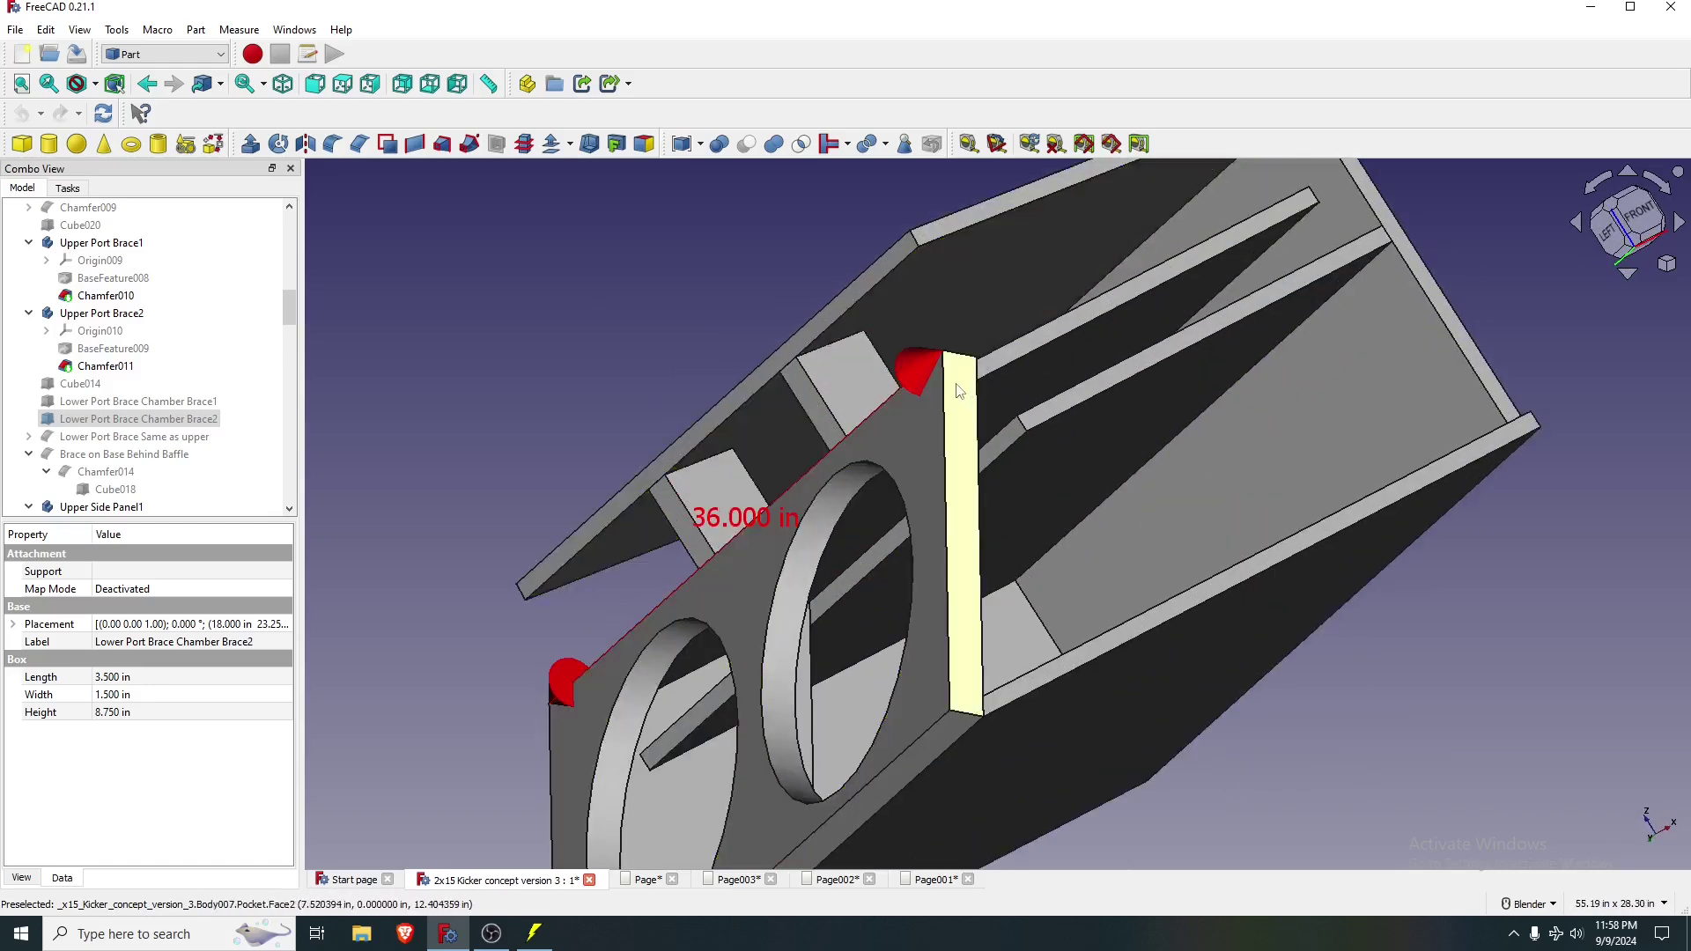